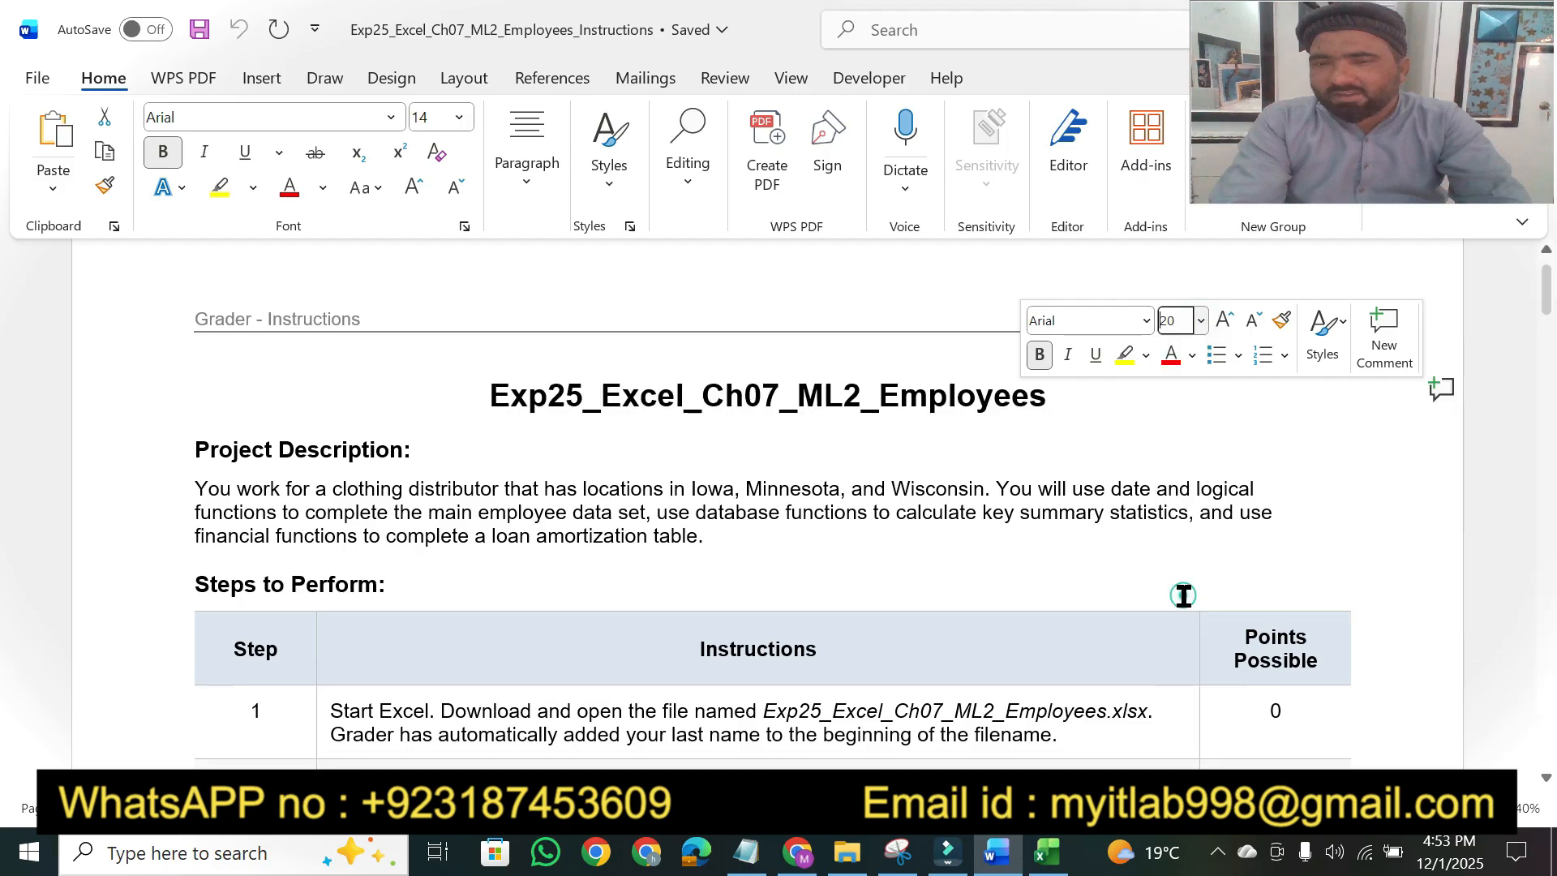
Step: Set the title Exp25_Excel_Ch07_ML2_Employees to size 20 and highlight it in yellow
click(1125, 357)
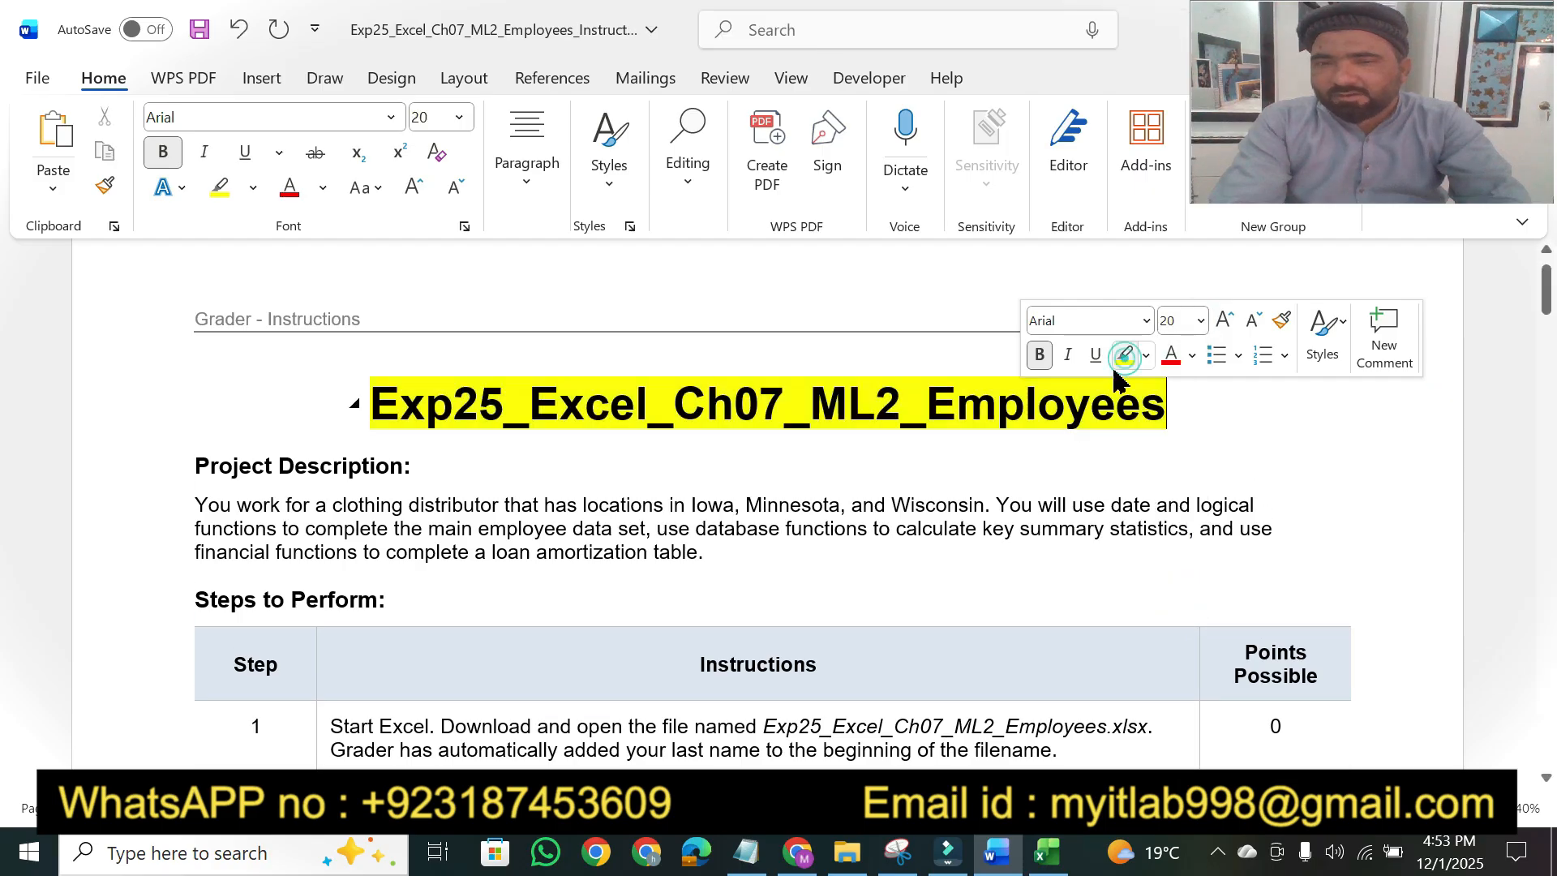
click(1036, 452)
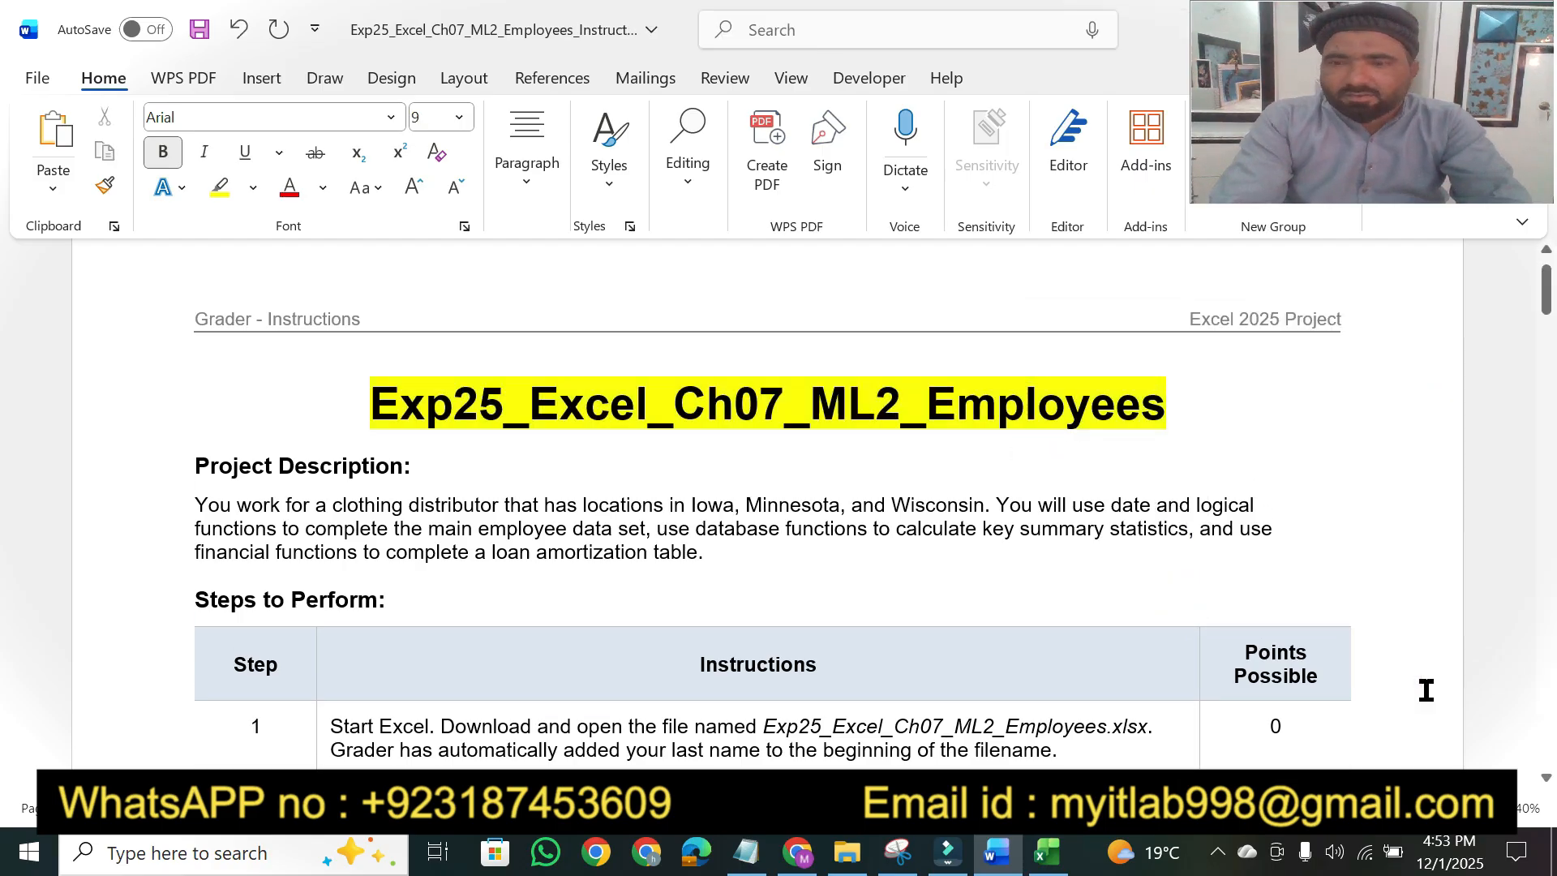
scroll(1419, 681, up, 1)
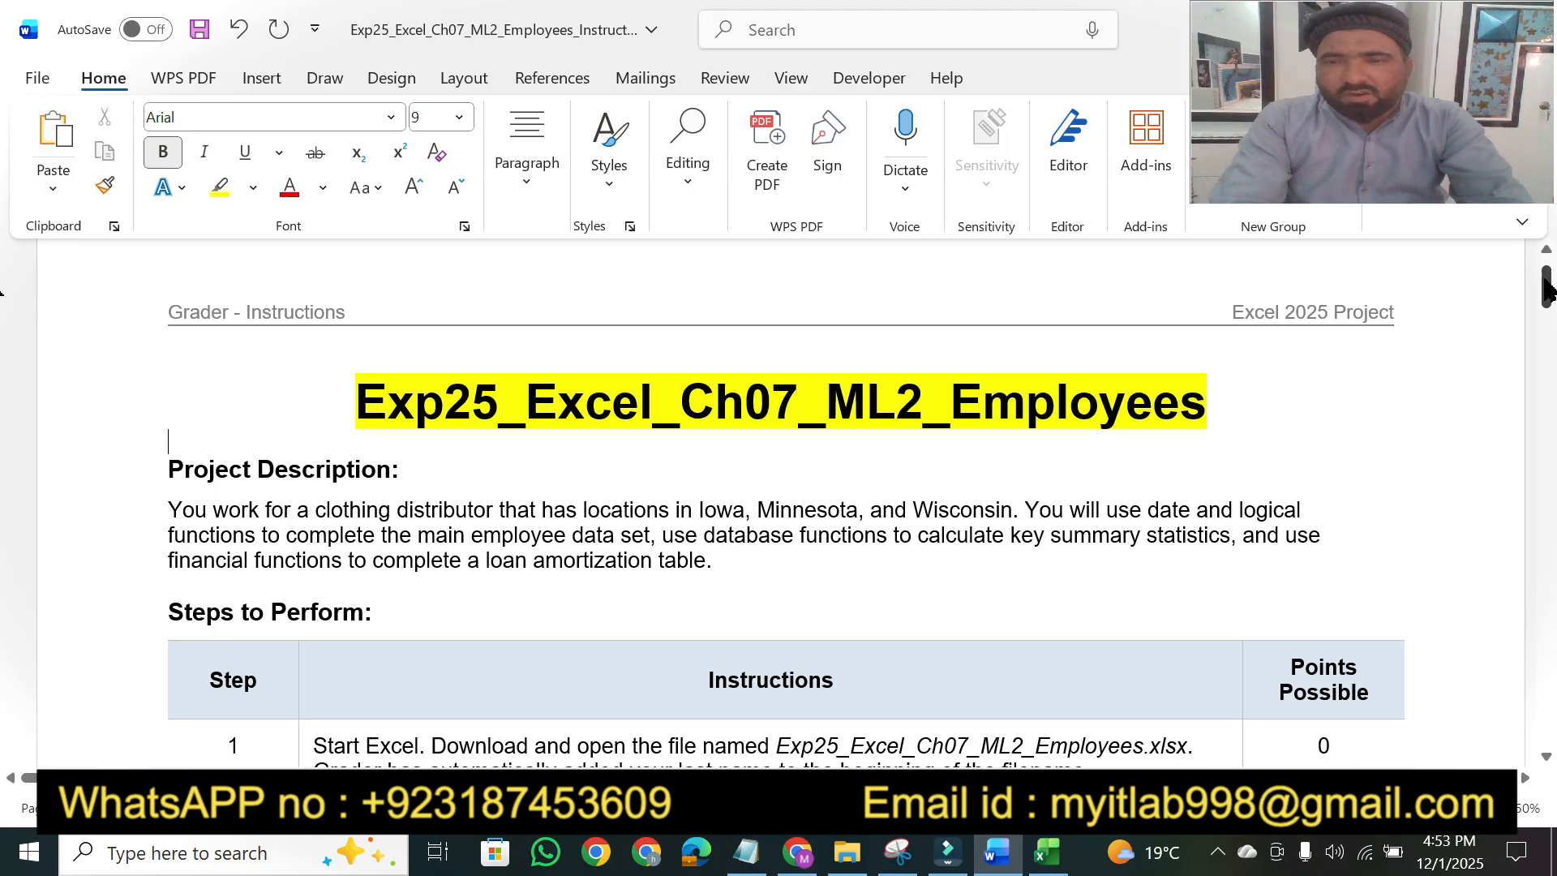
Step: Highlight step 19's first line in yellow, from "Save and close" through "Submit the file as", at the end of the instructions
drag(1546, 287, 1549, 674)
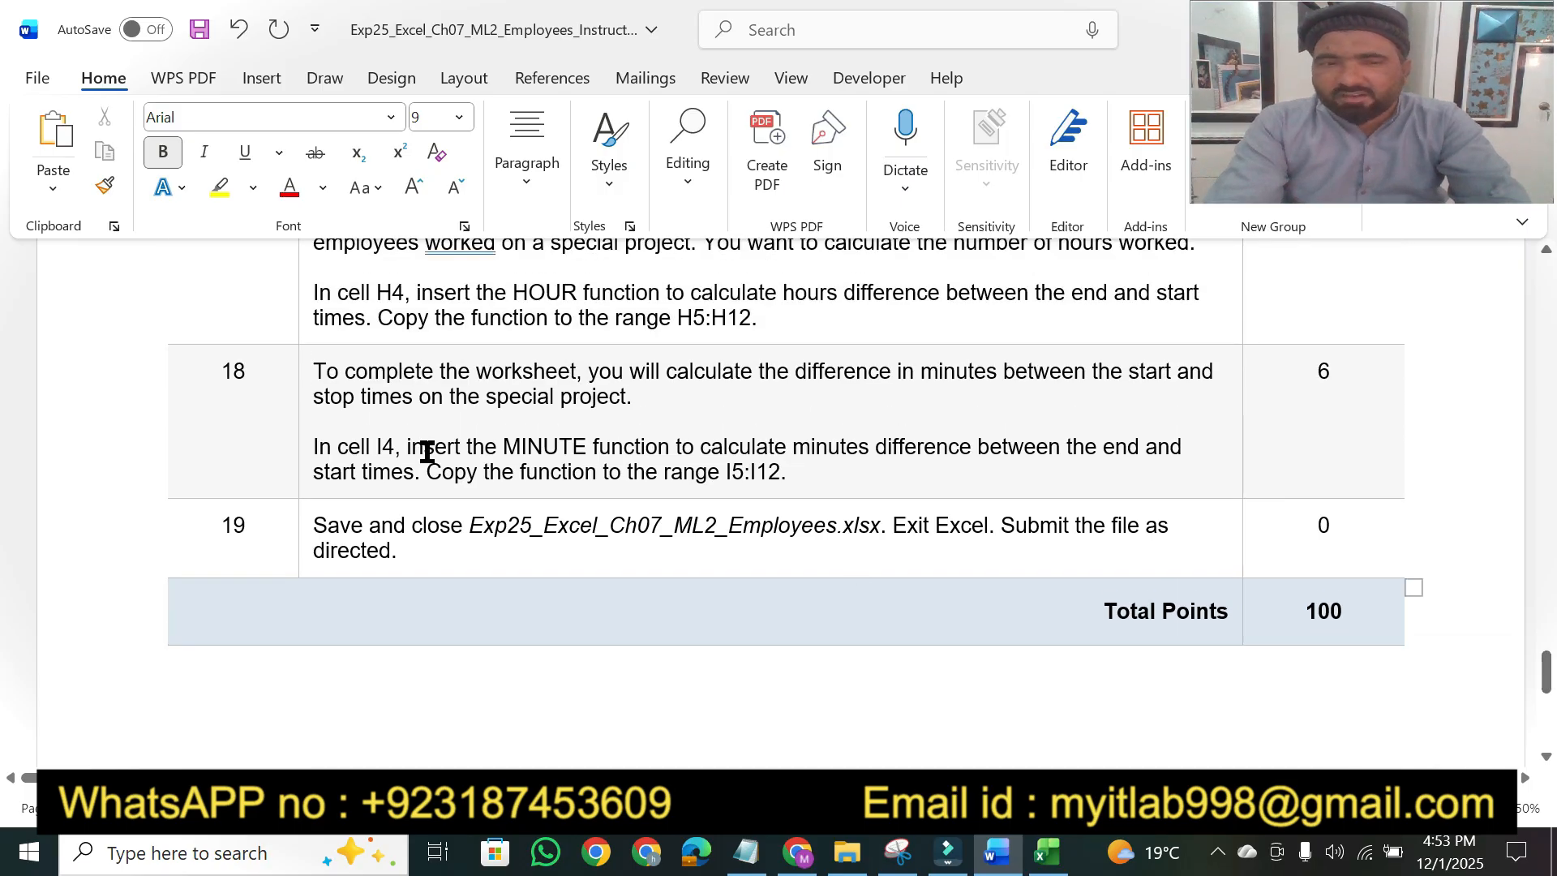
click(315, 533)
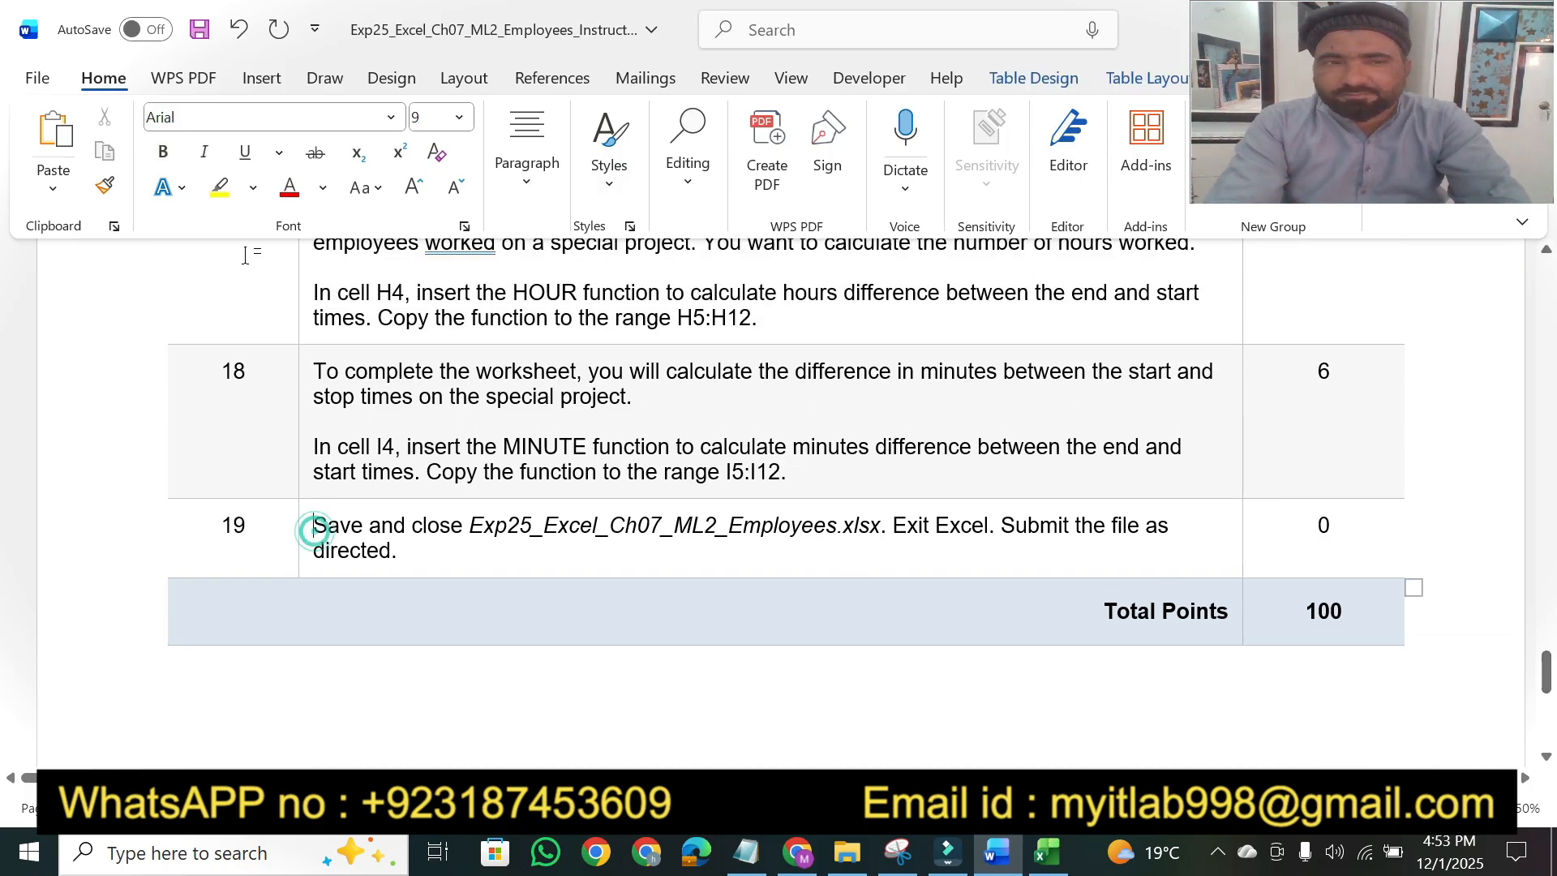
click(220, 191)
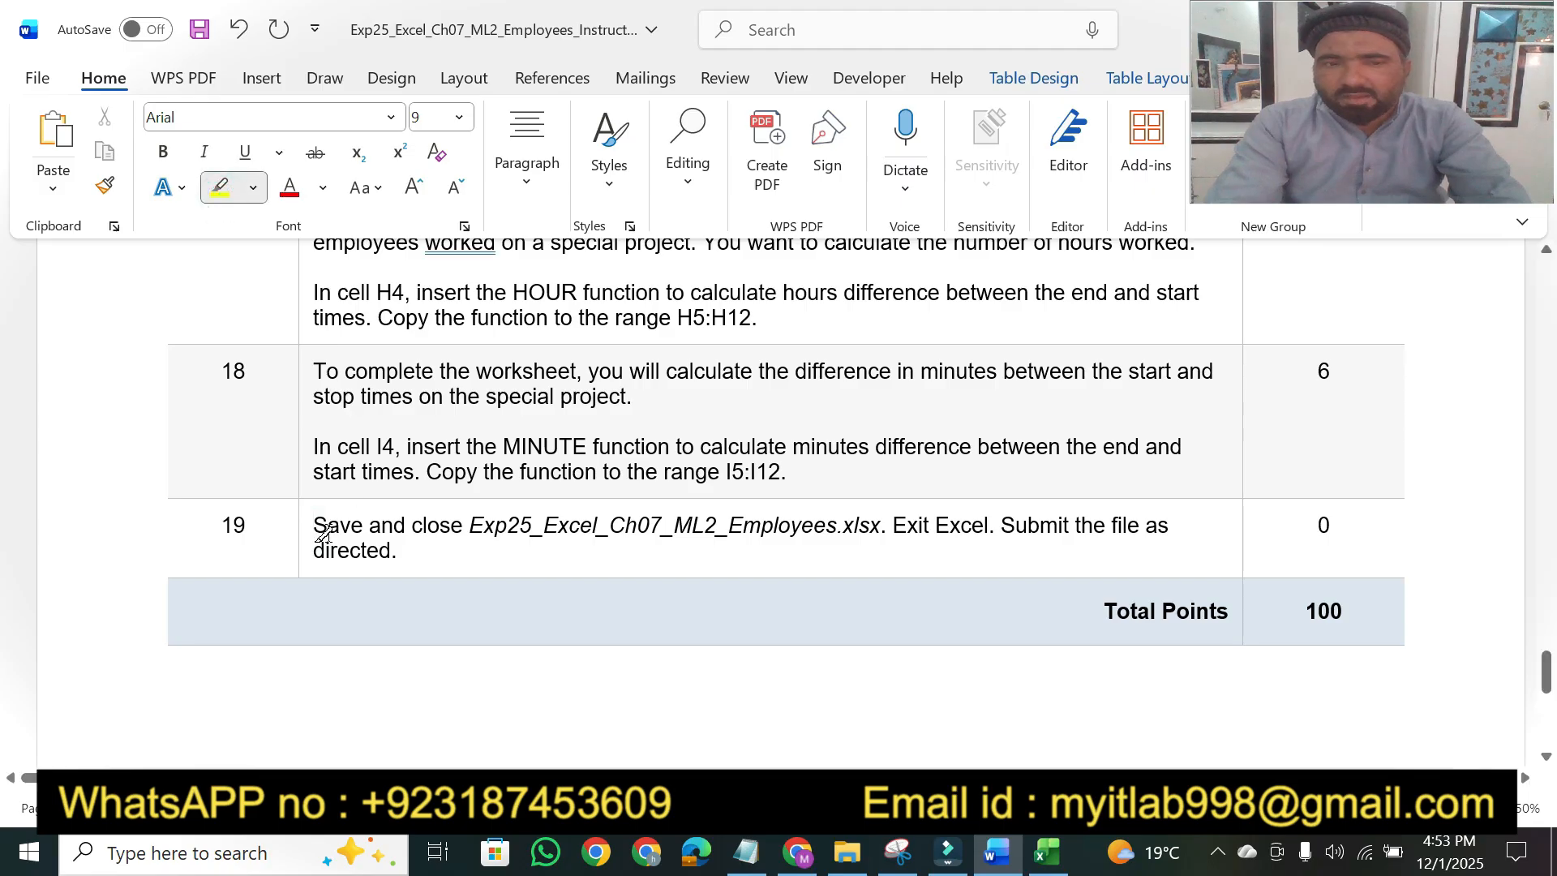
drag(316, 532, 1191, 526)
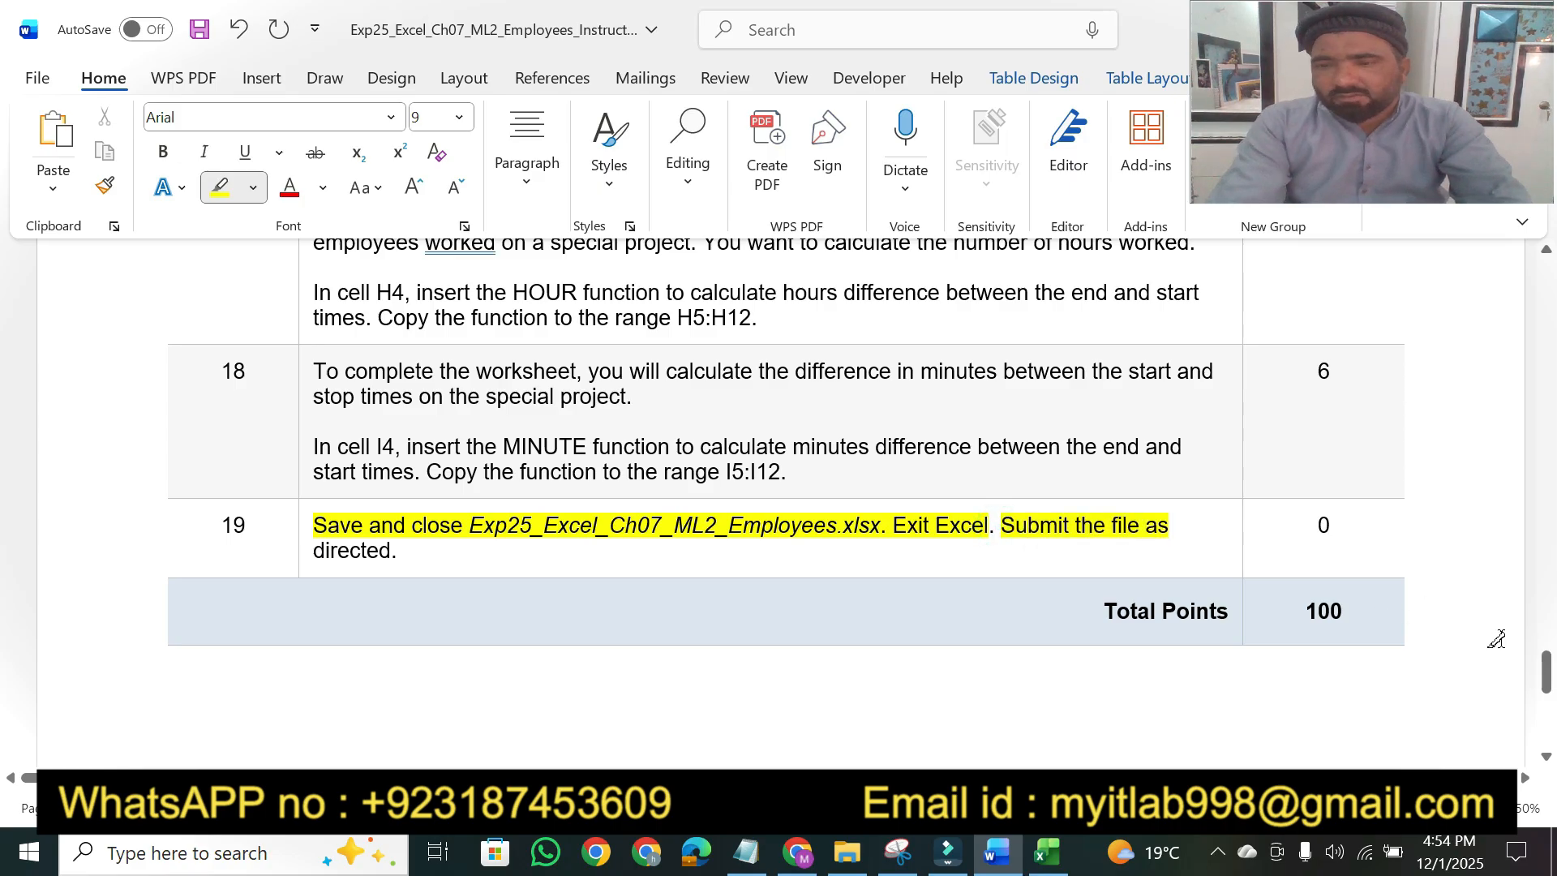
Step: Highlight the Project Description heading and its key phrases about locations, the employee data set, database functions and the loan amortization table
drag(1547, 679, 1547, 297)
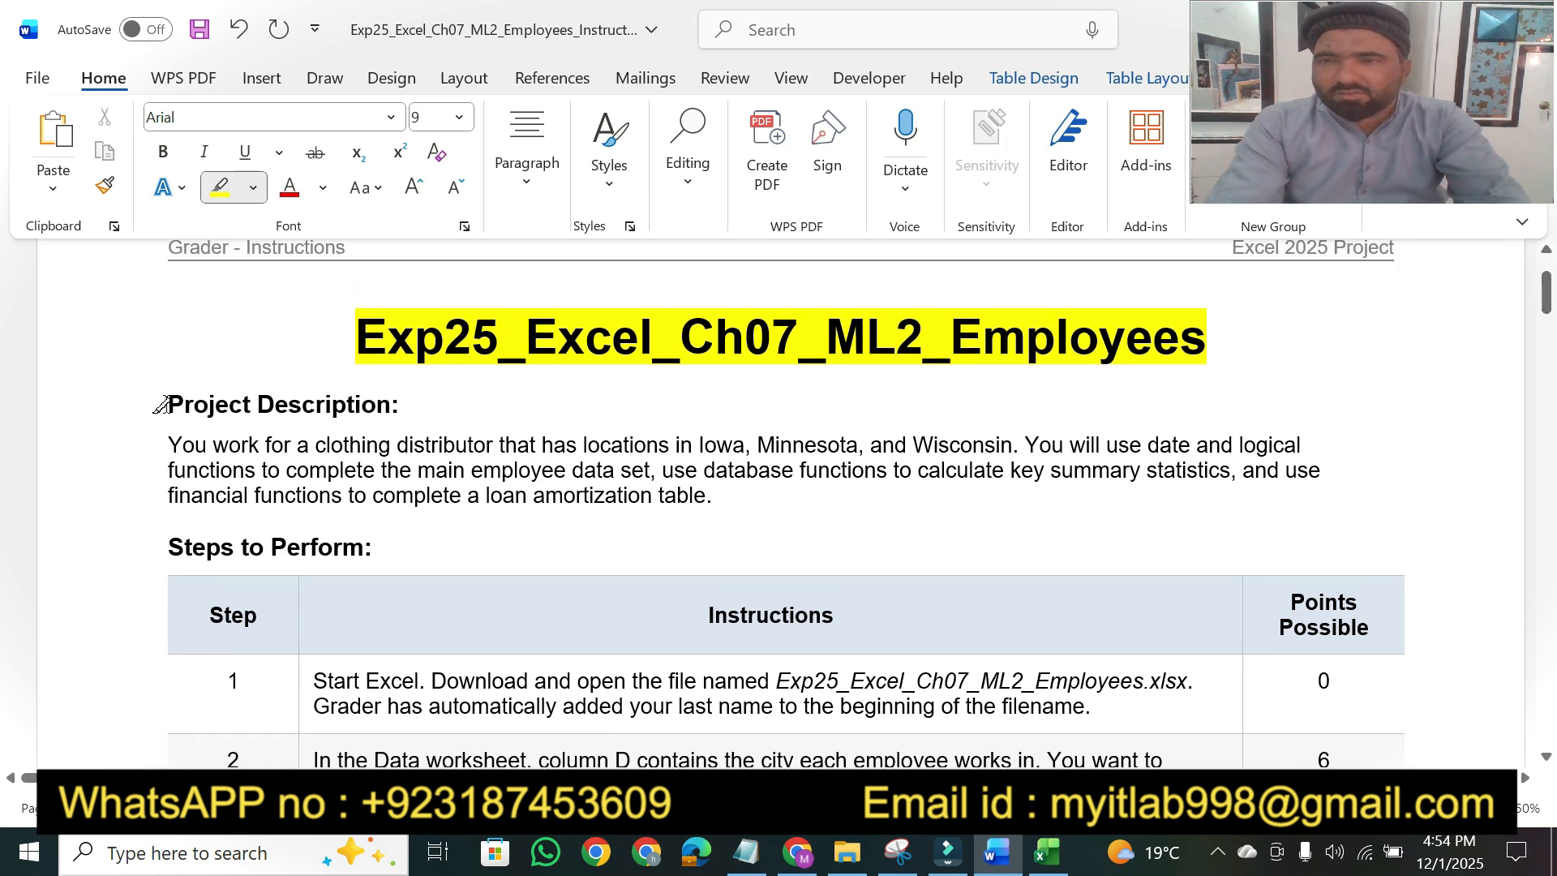
drag(160, 404, 414, 406)
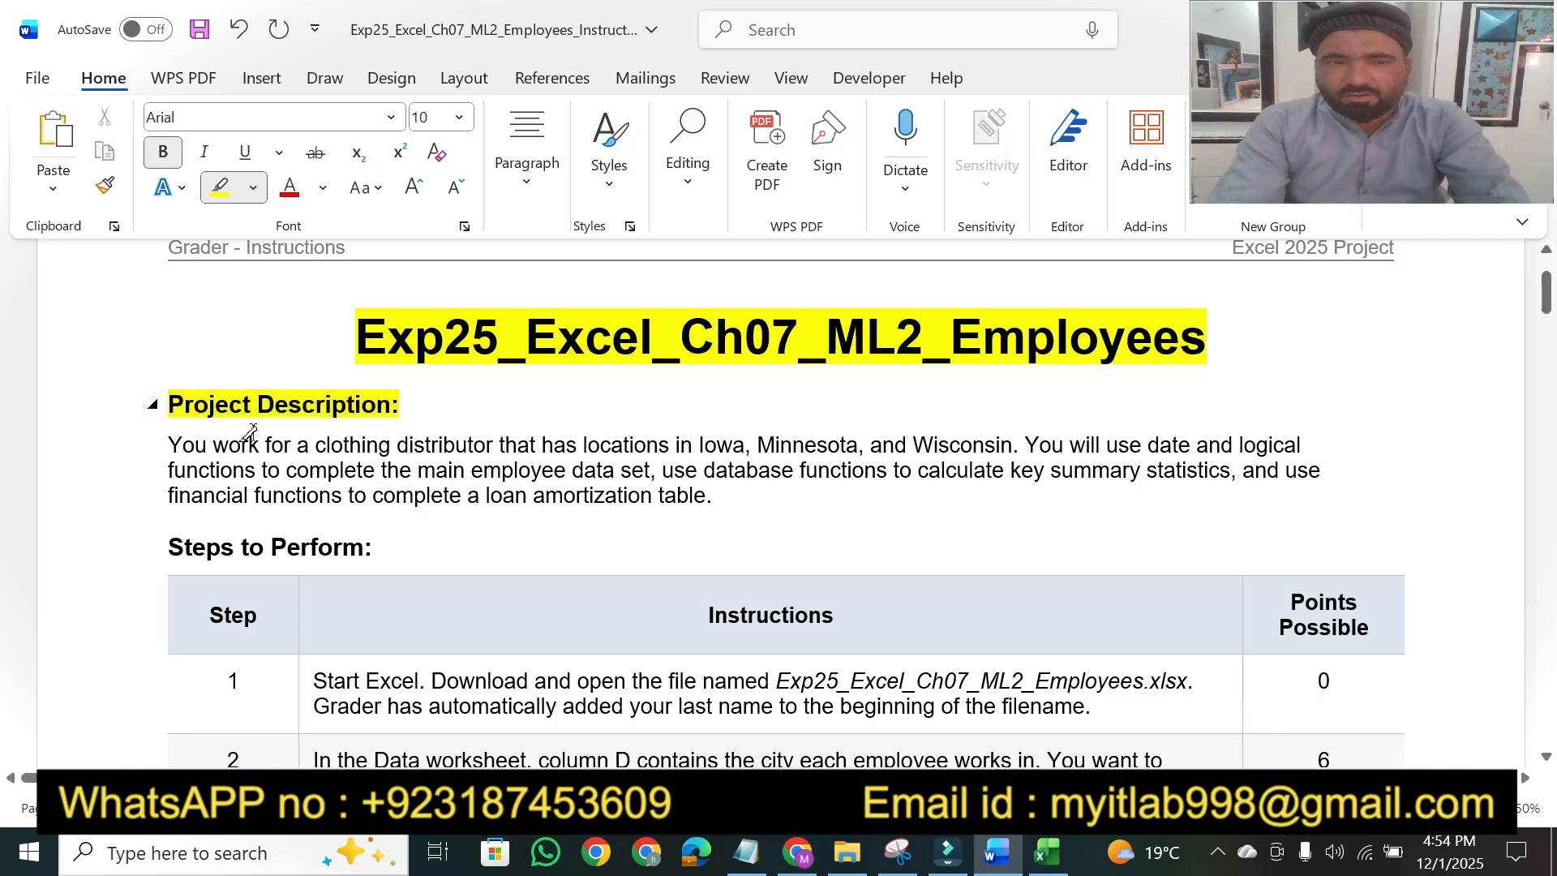
drag(318, 445, 1004, 446)
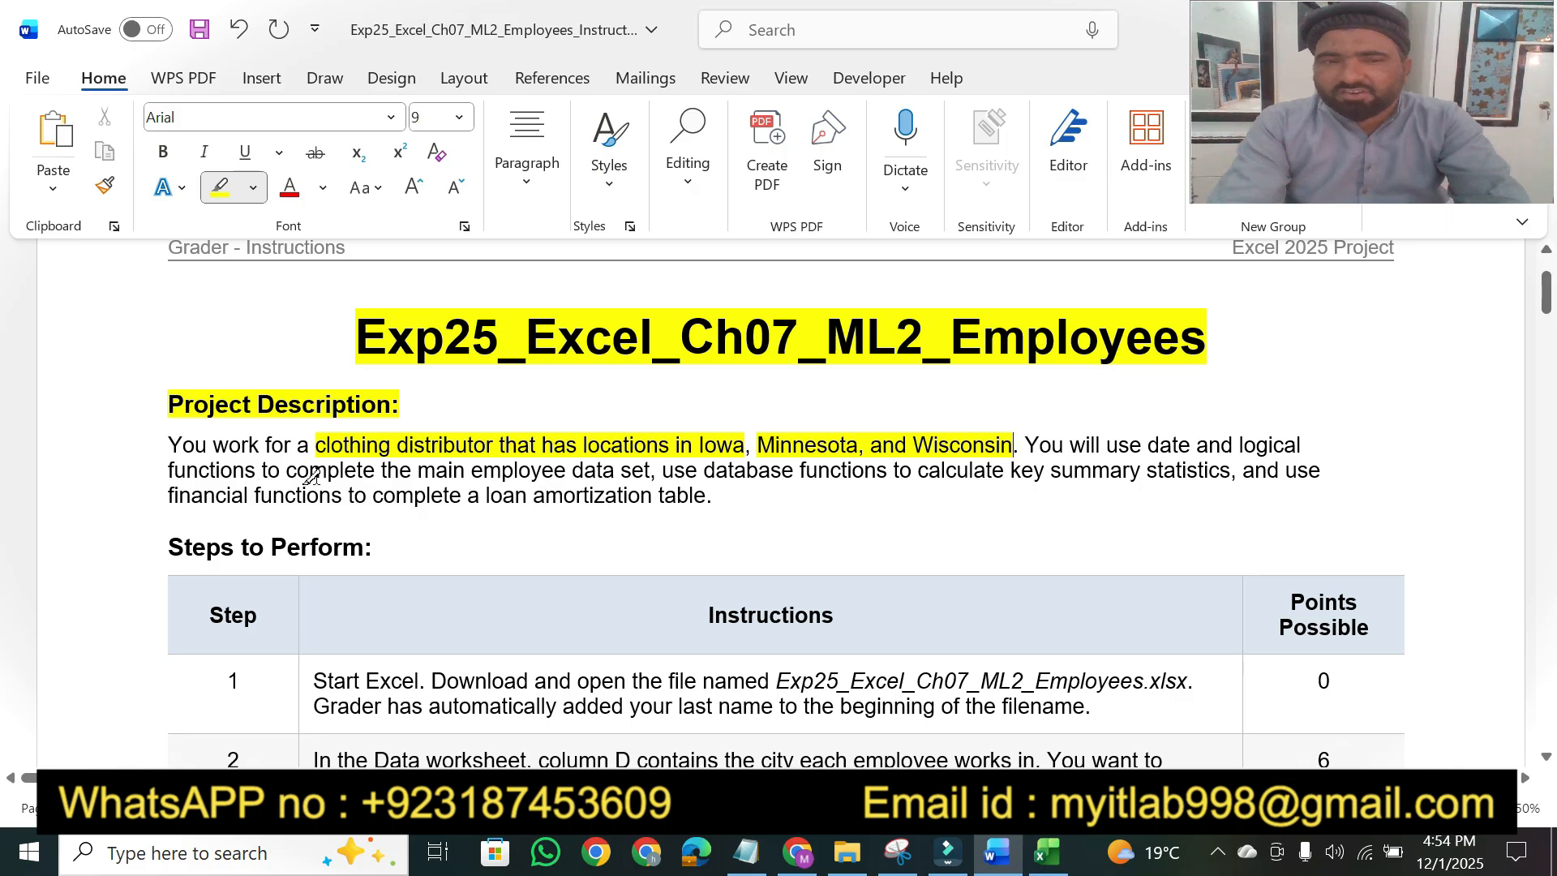
mouse_move(419, 469)
mouse_down()
mouse_move(1260, 476)
mouse_move(1236, 476)
mouse_up()
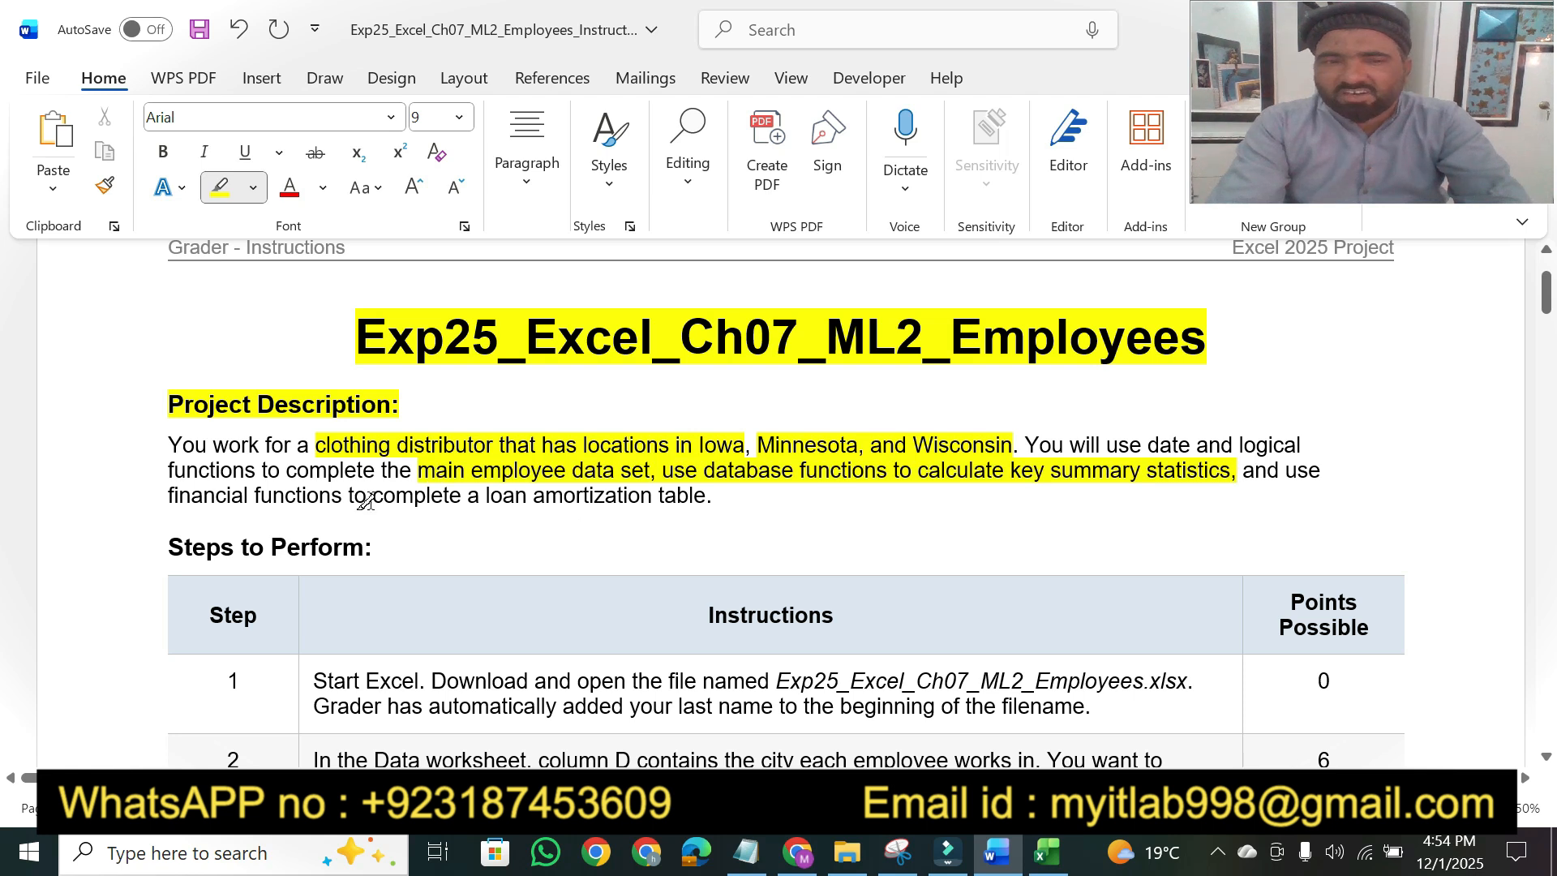
drag(372, 493, 735, 501)
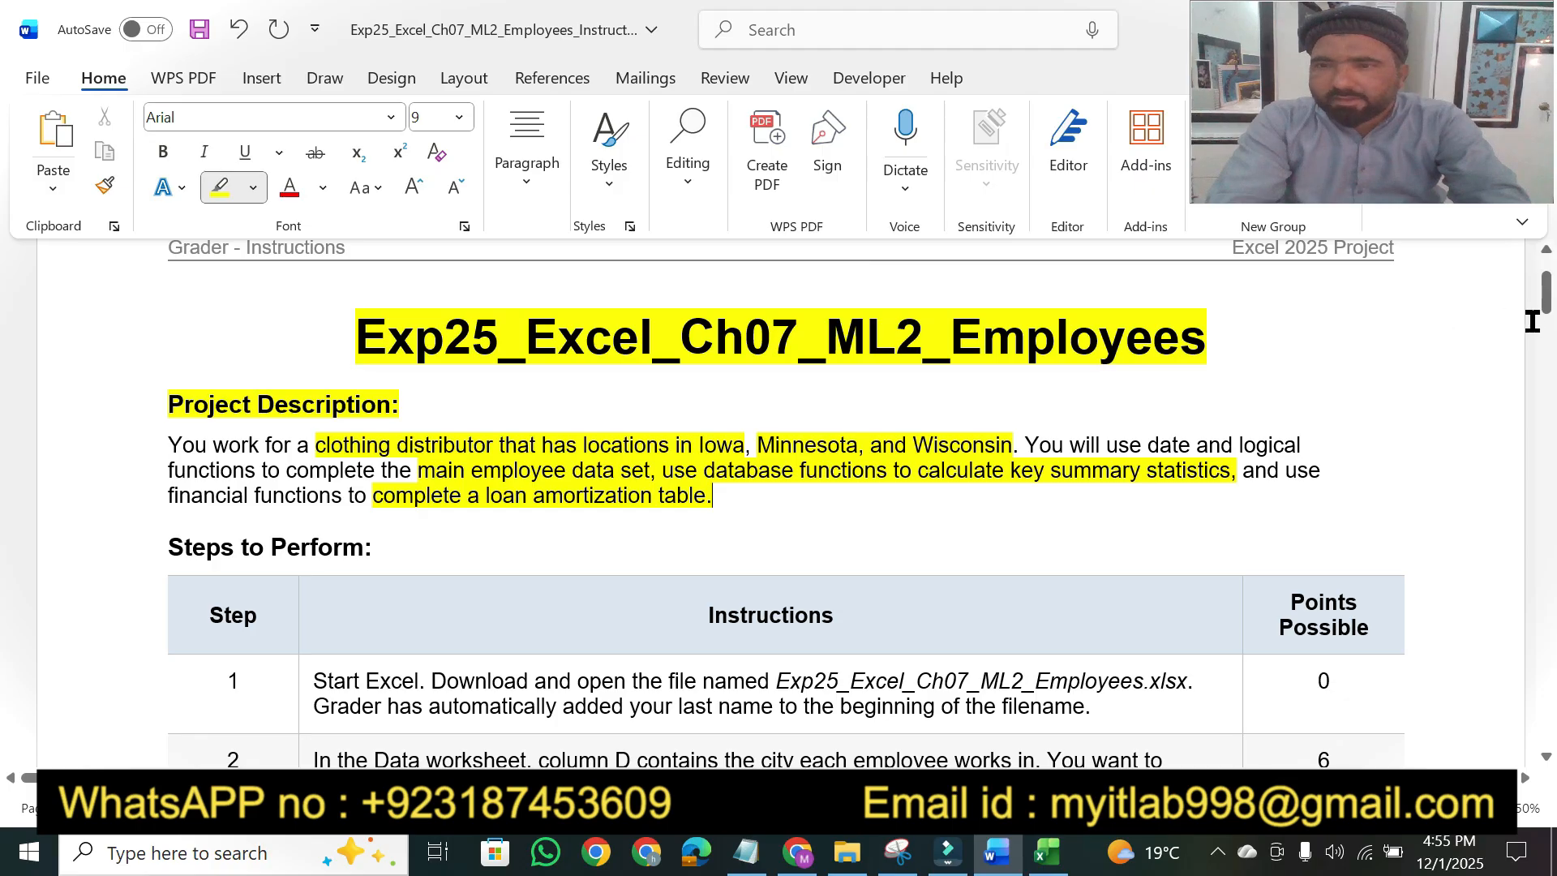
Step: Highlight the "Steps to Perform:" heading, the Instructions column header and both sentences of step 1
drag(1546, 306, 1545, 329)
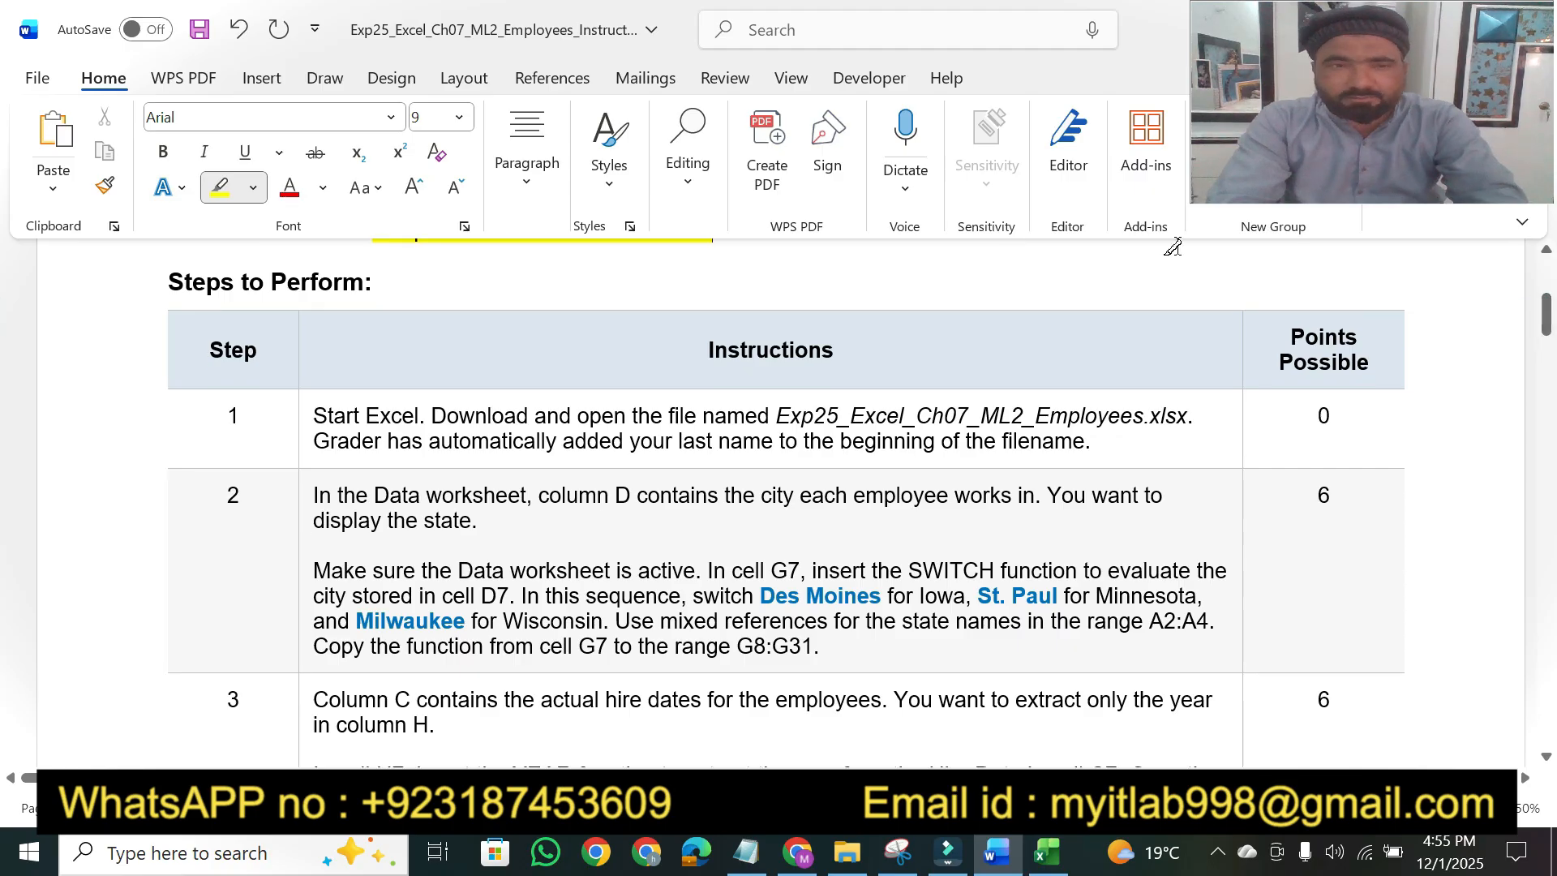
triple_click(371, 281)
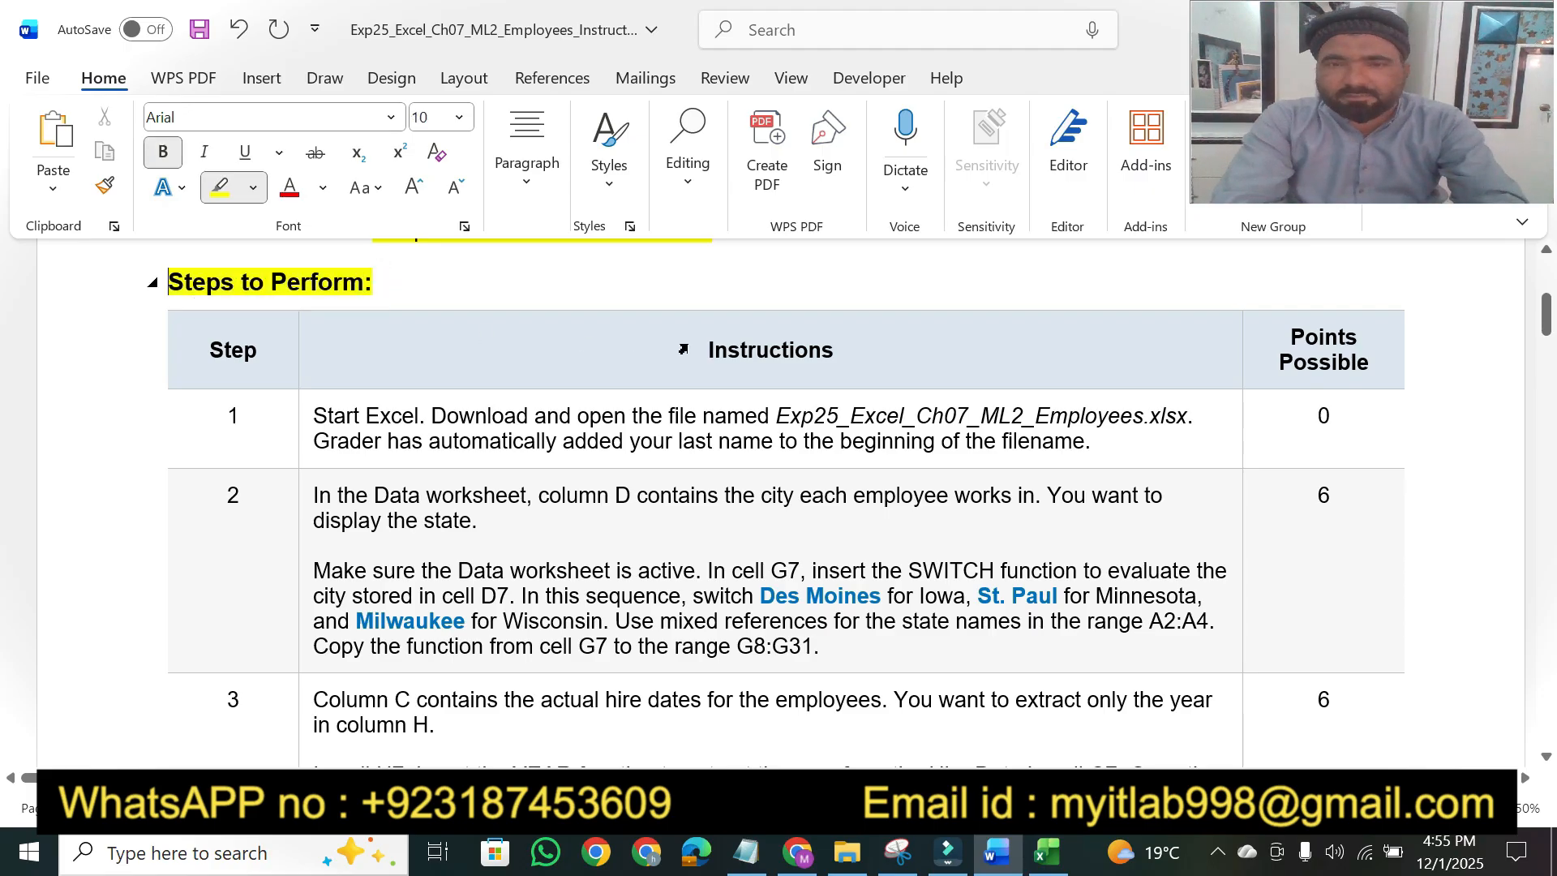
drag(836, 341, 696, 351)
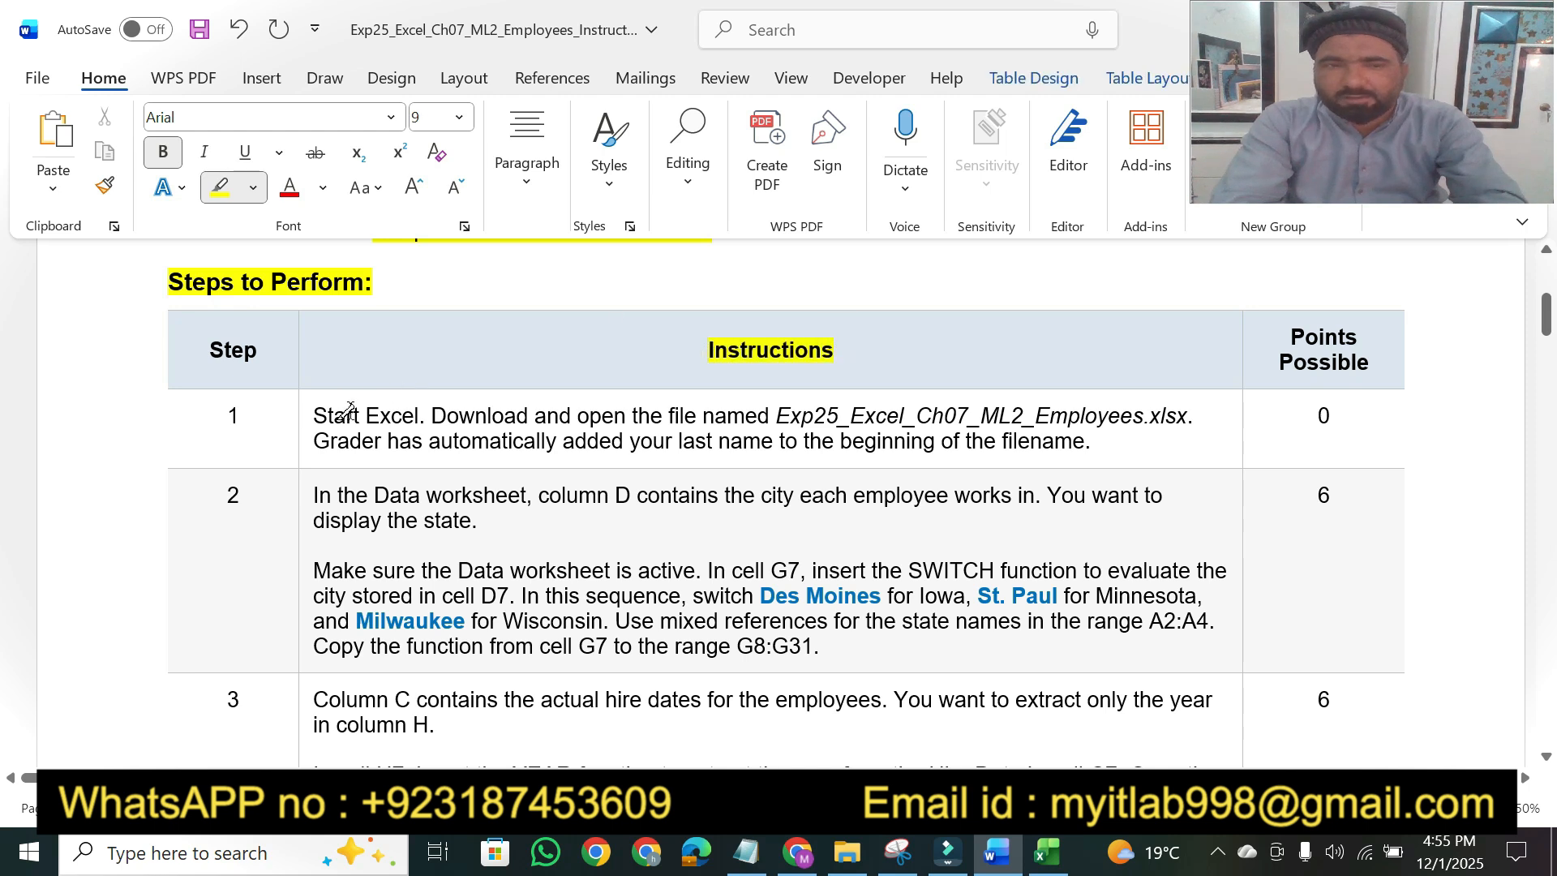
mouse_move(314, 417)
mouse_down()
mouse_move(878, 399)
mouse_move(1191, 409)
mouse_up()
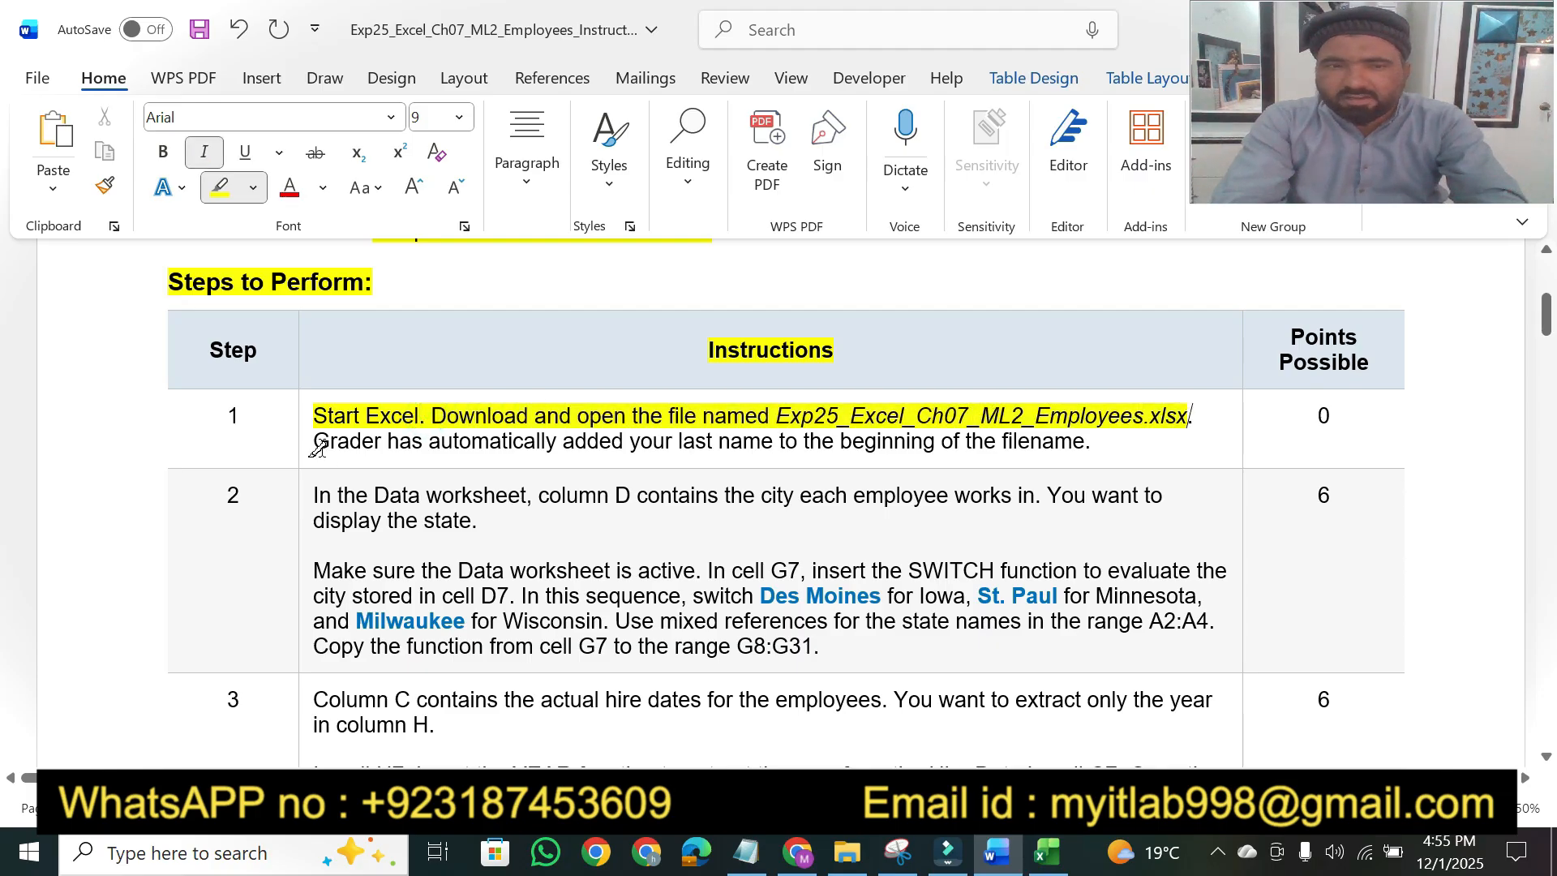
drag(323, 445, 1084, 444)
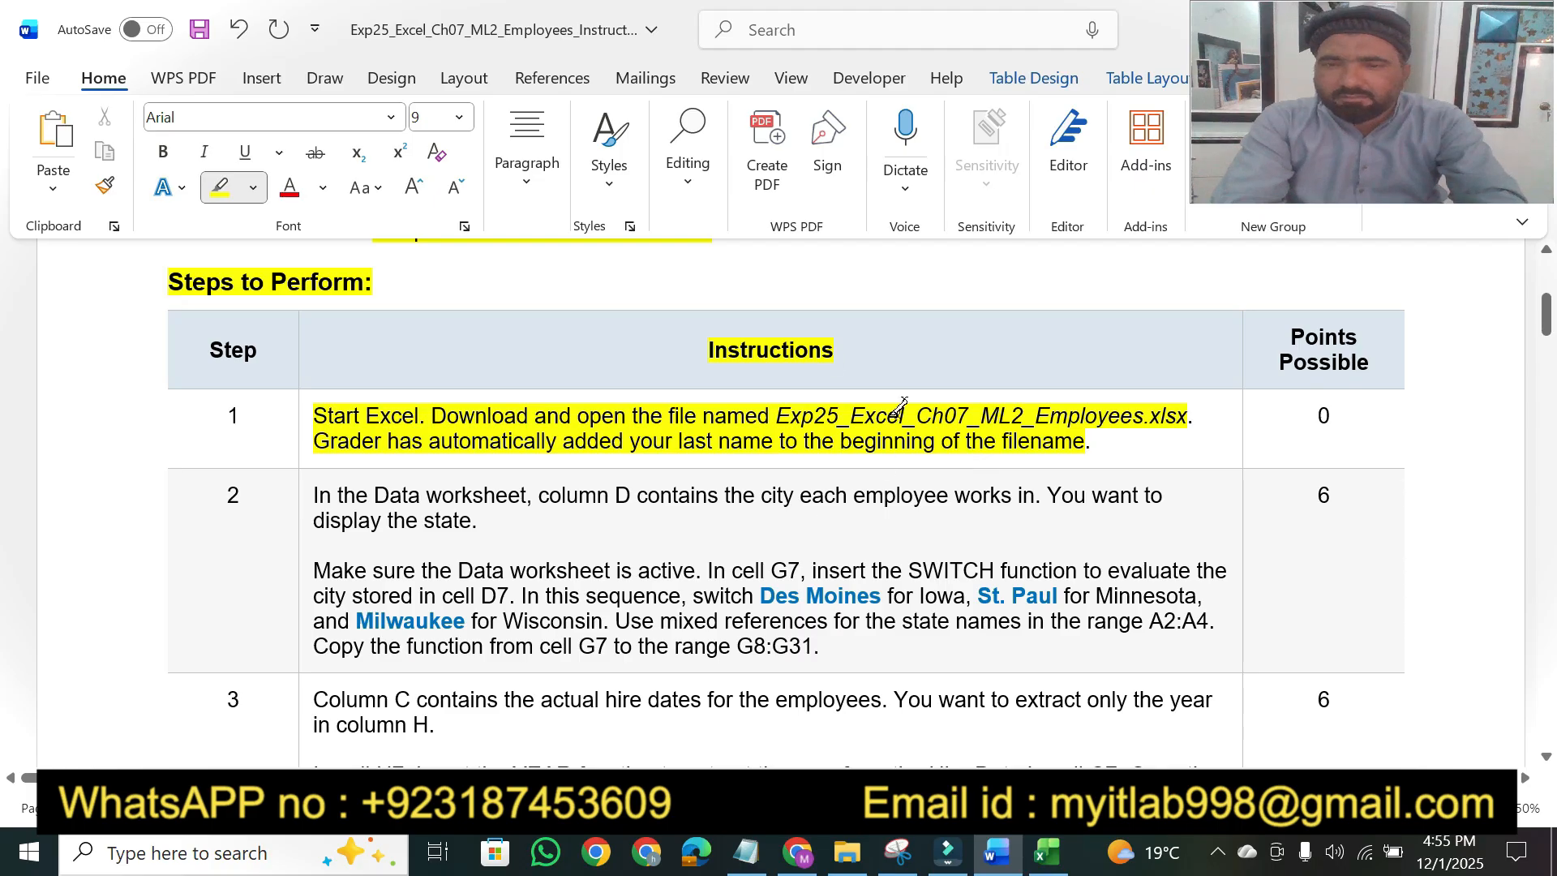
Step: Check the project folder in File Explorer and the open employees workbook in Excel, and return to the Word instructions
click(866, 855)
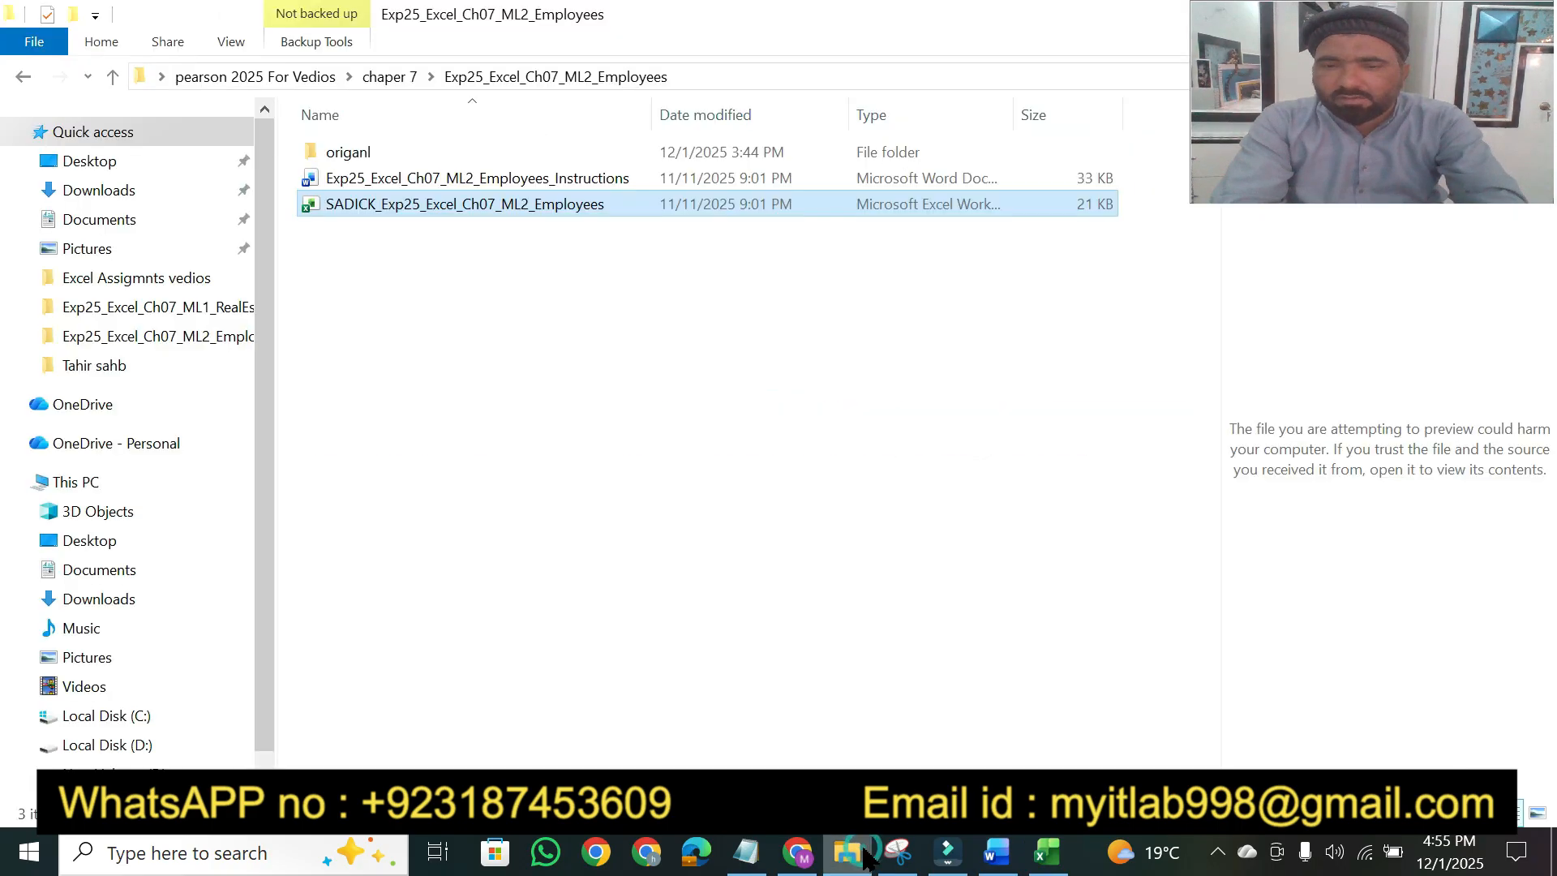
click(866, 856)
click(1047, 851)
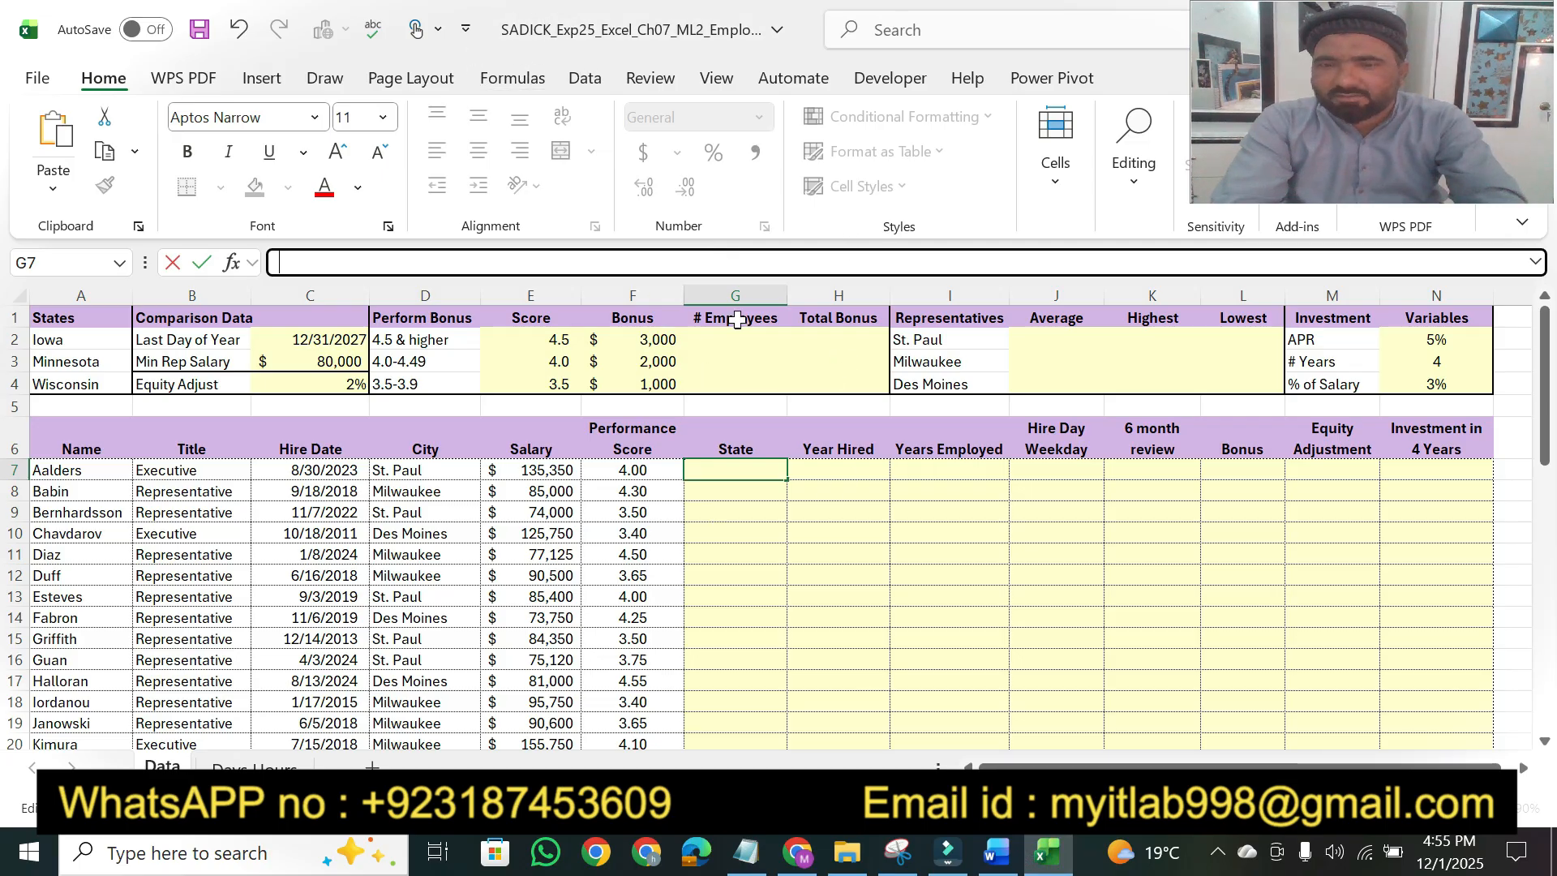
click(997, 852)
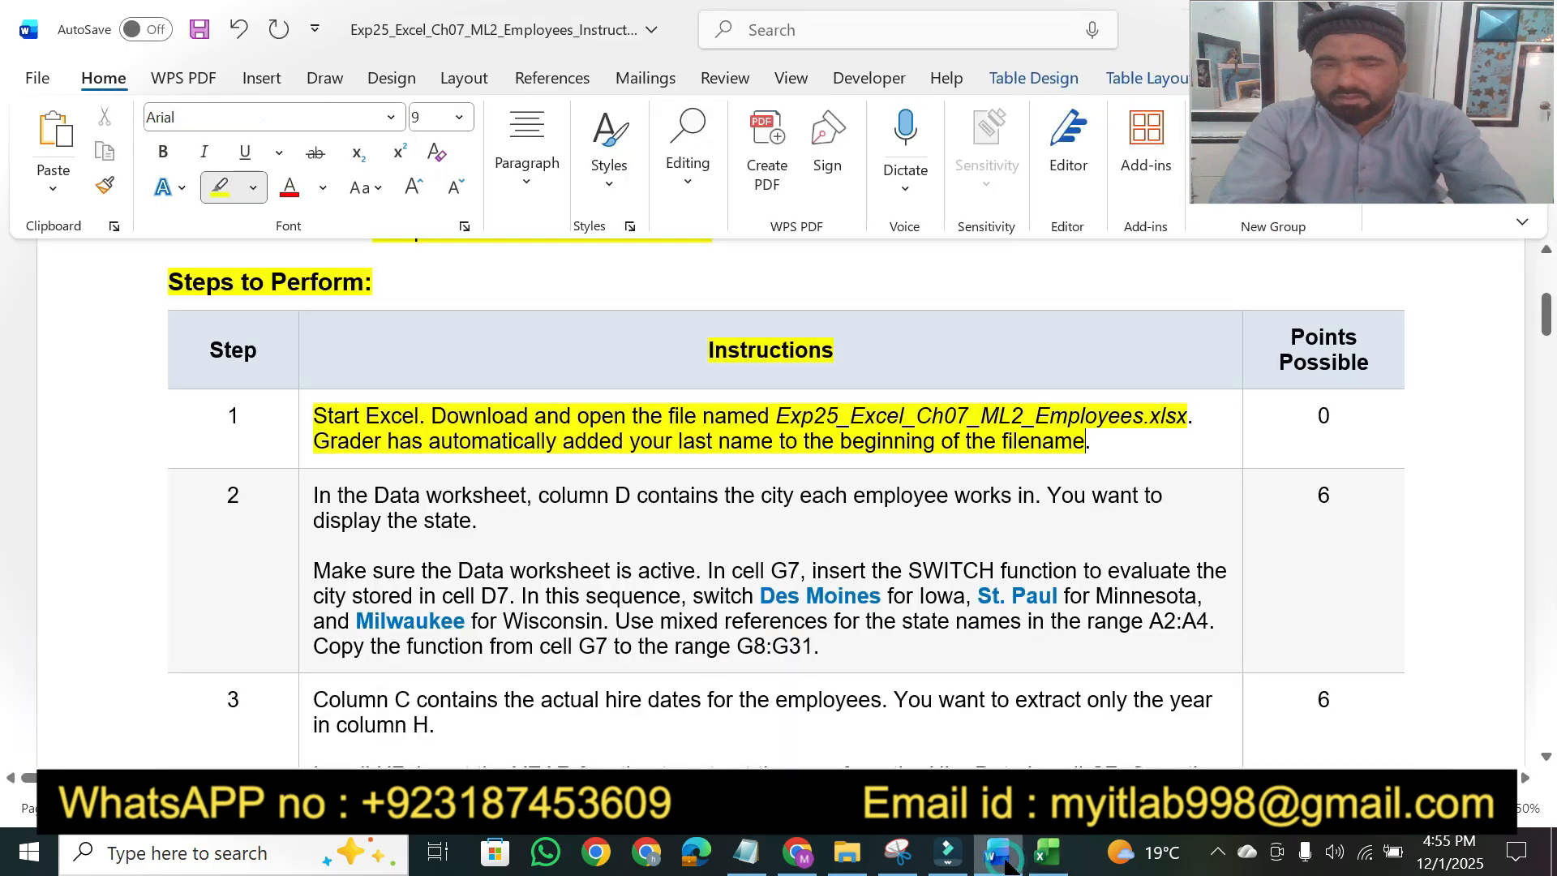
Step: Highlight step 2's phrases about the Data worksheet, column D, displaying the state and inserting SWITCH in G7, checking the City column in Excel
drag(1549, 763, 1548, 763)
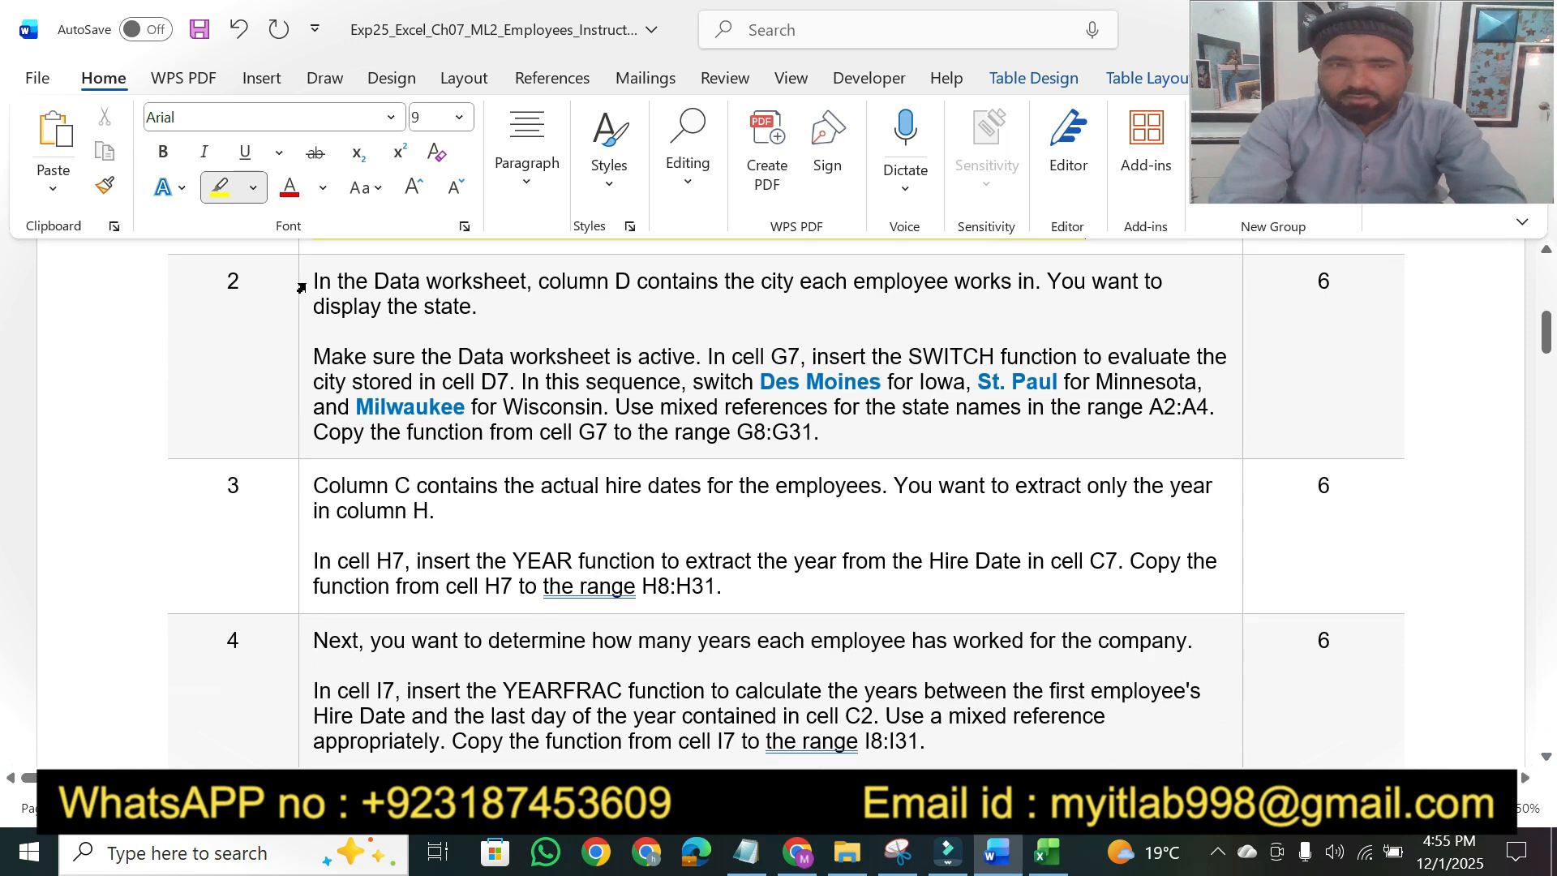
drag(317, 277, 1040, 281)
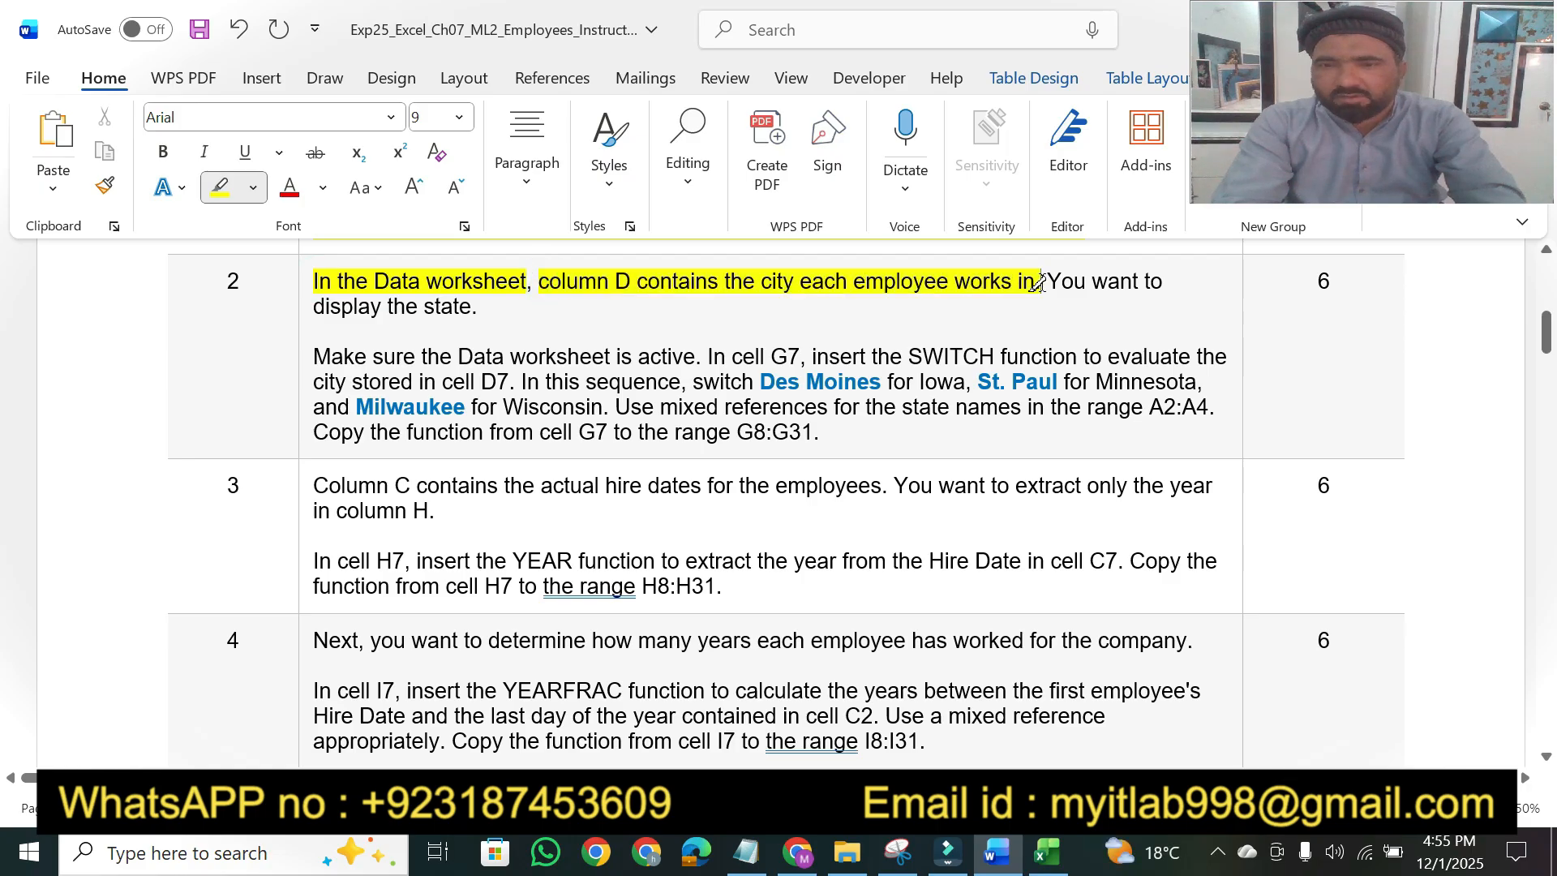
drag(317, 307, 471, 306)
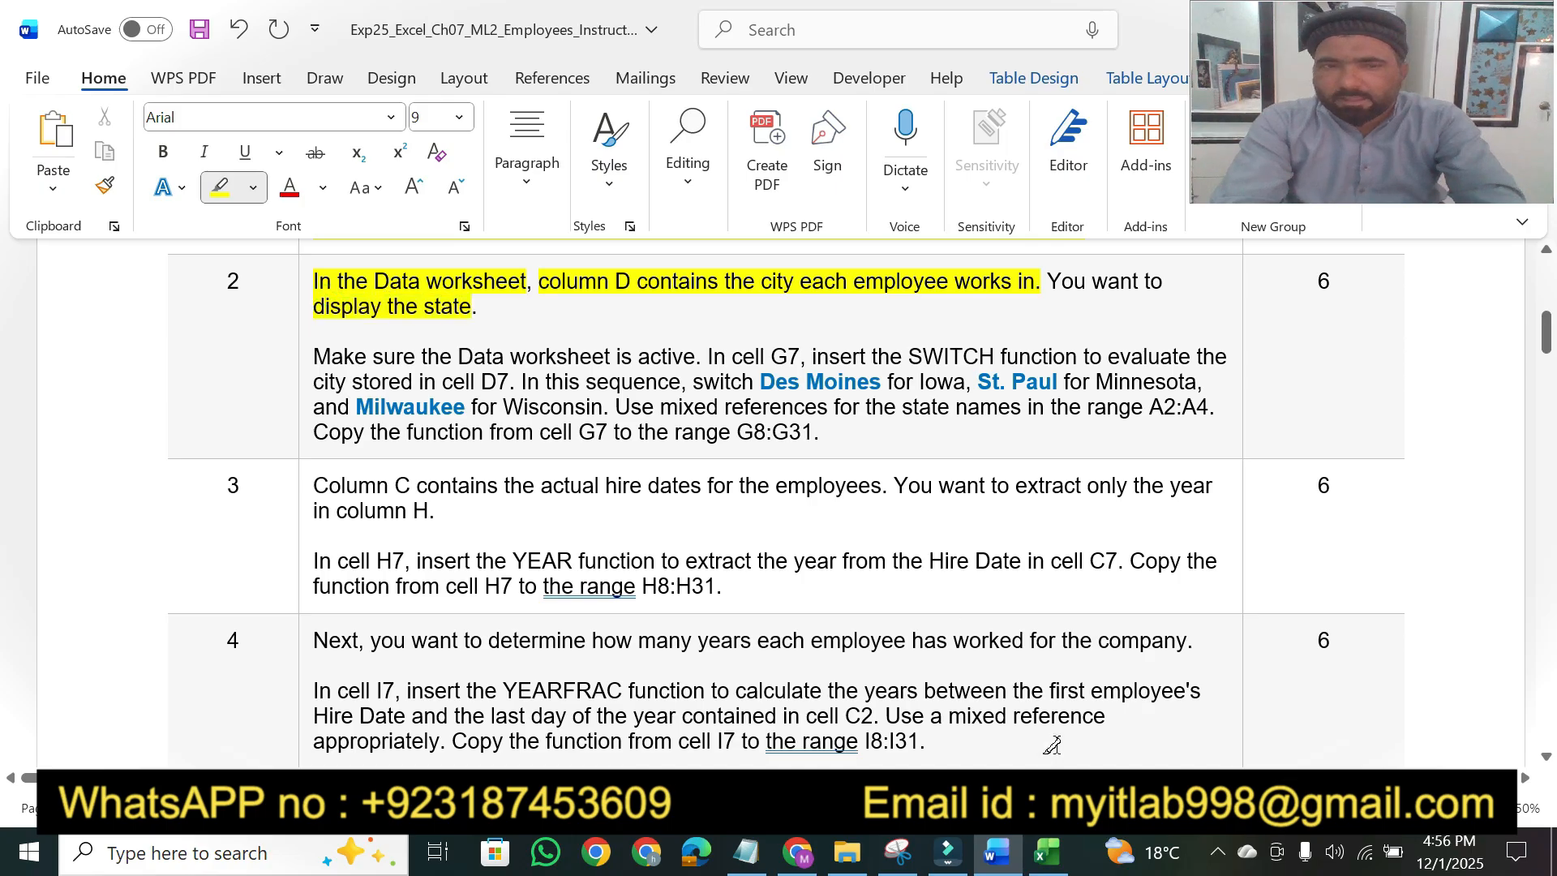
click(1047, 852)
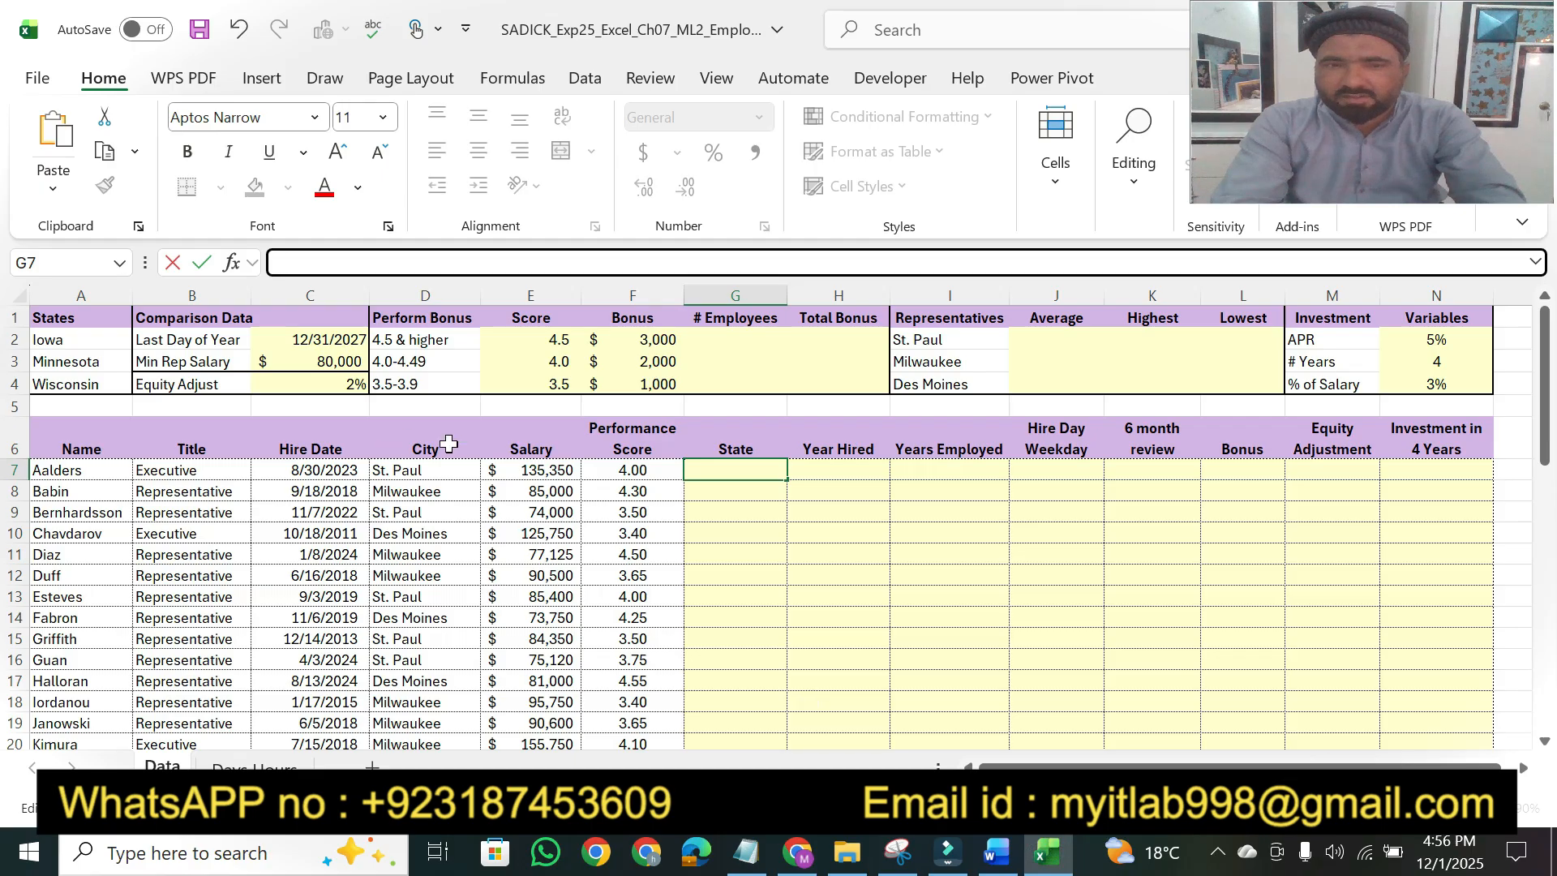
click(996, 852)
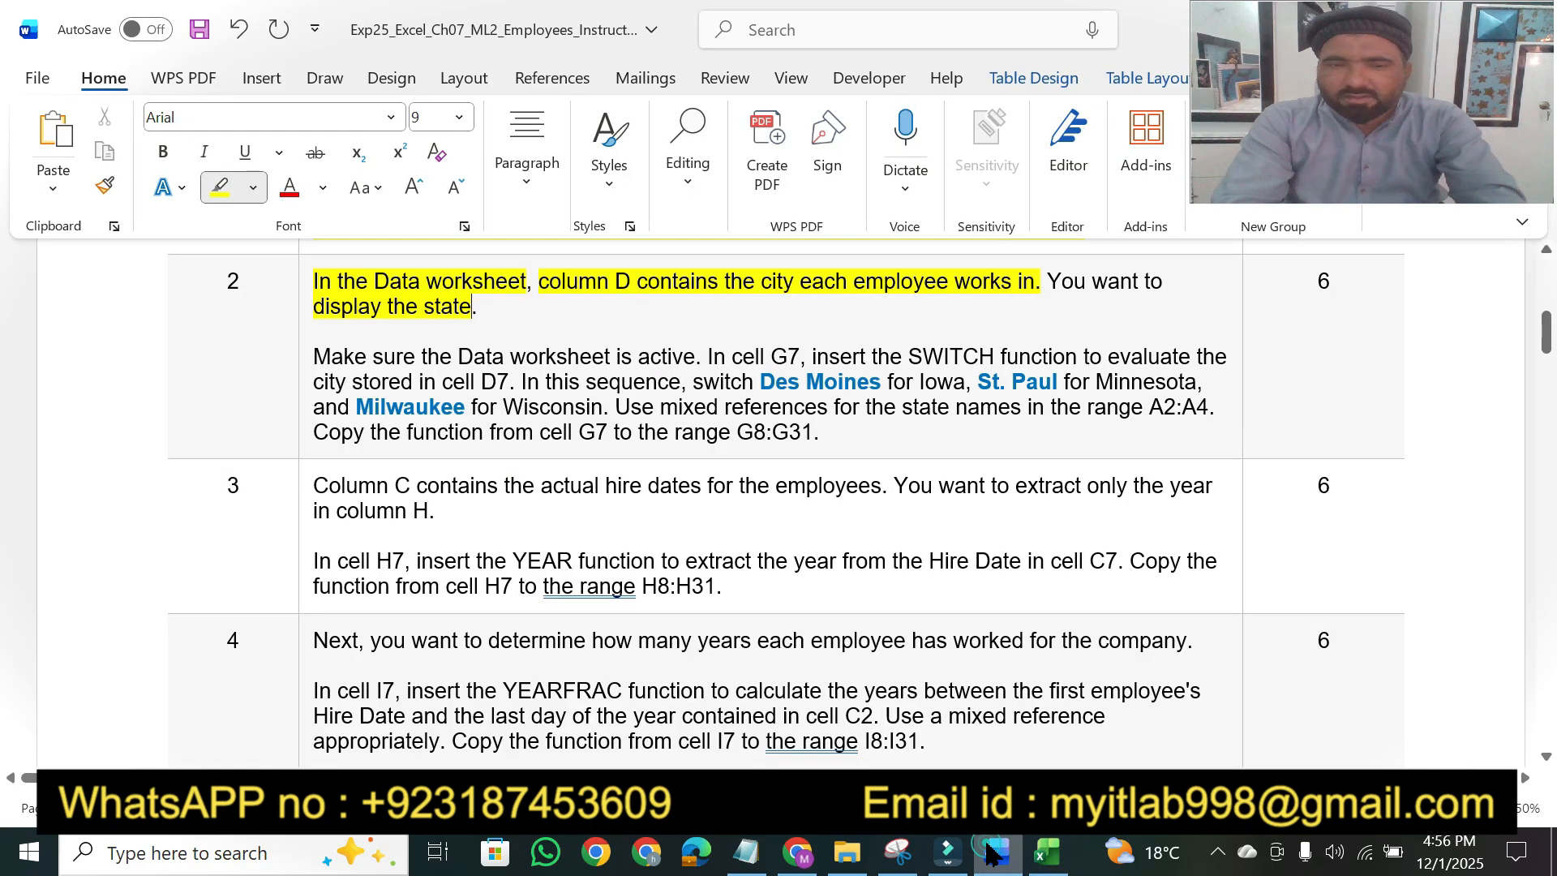
drag(451, 351, 1046, 354)
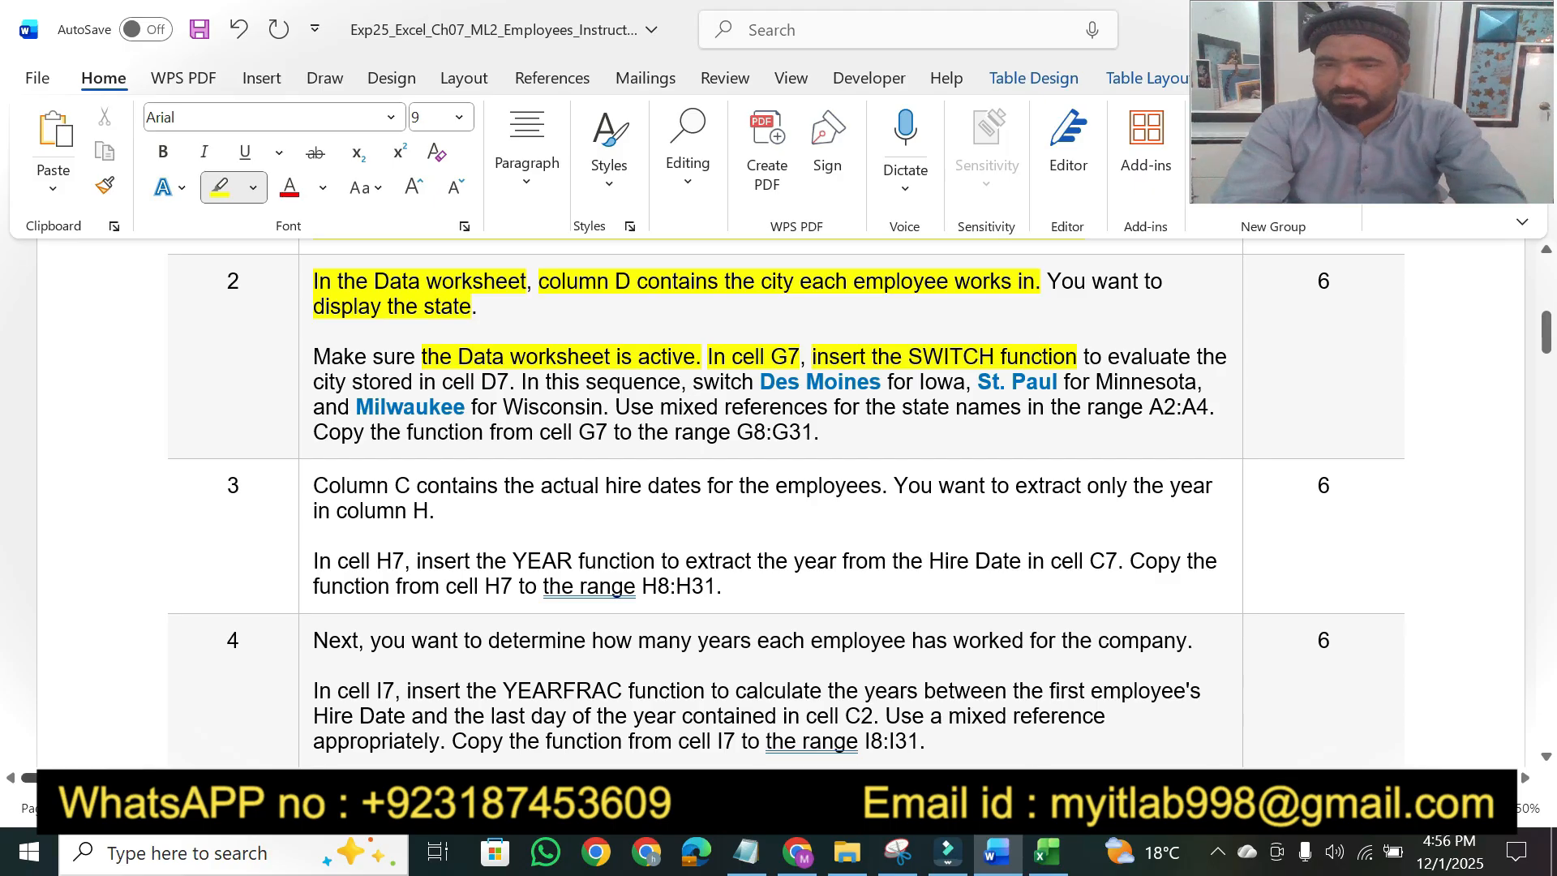
Step: Switch to the Excel workbook and start a SWITCH function in cell G7 of the Data worksheet
click(1046, 852)
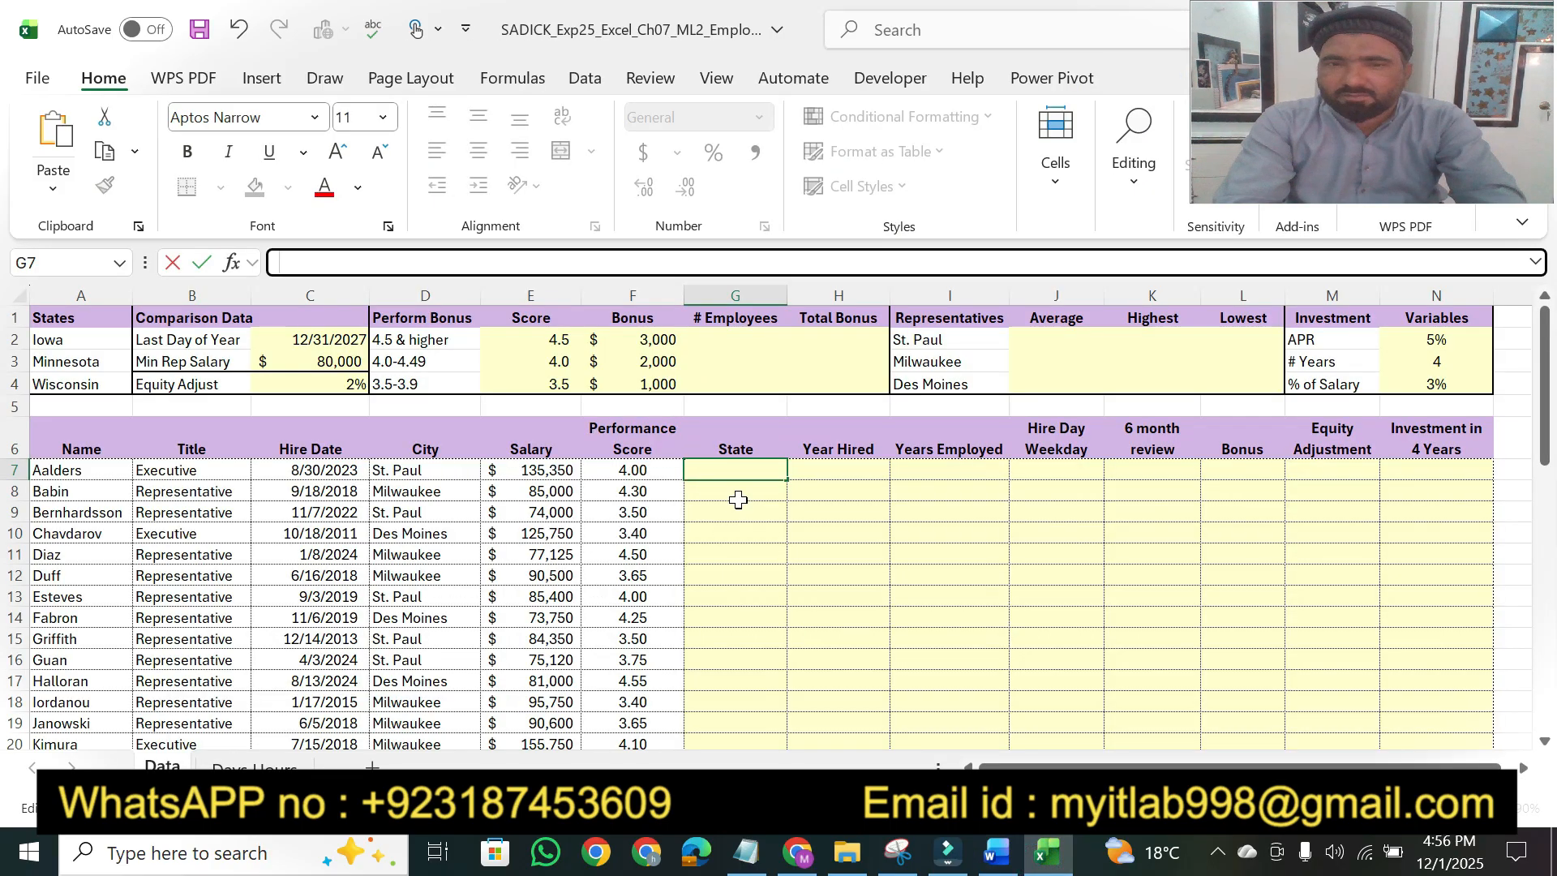
text(=sw)
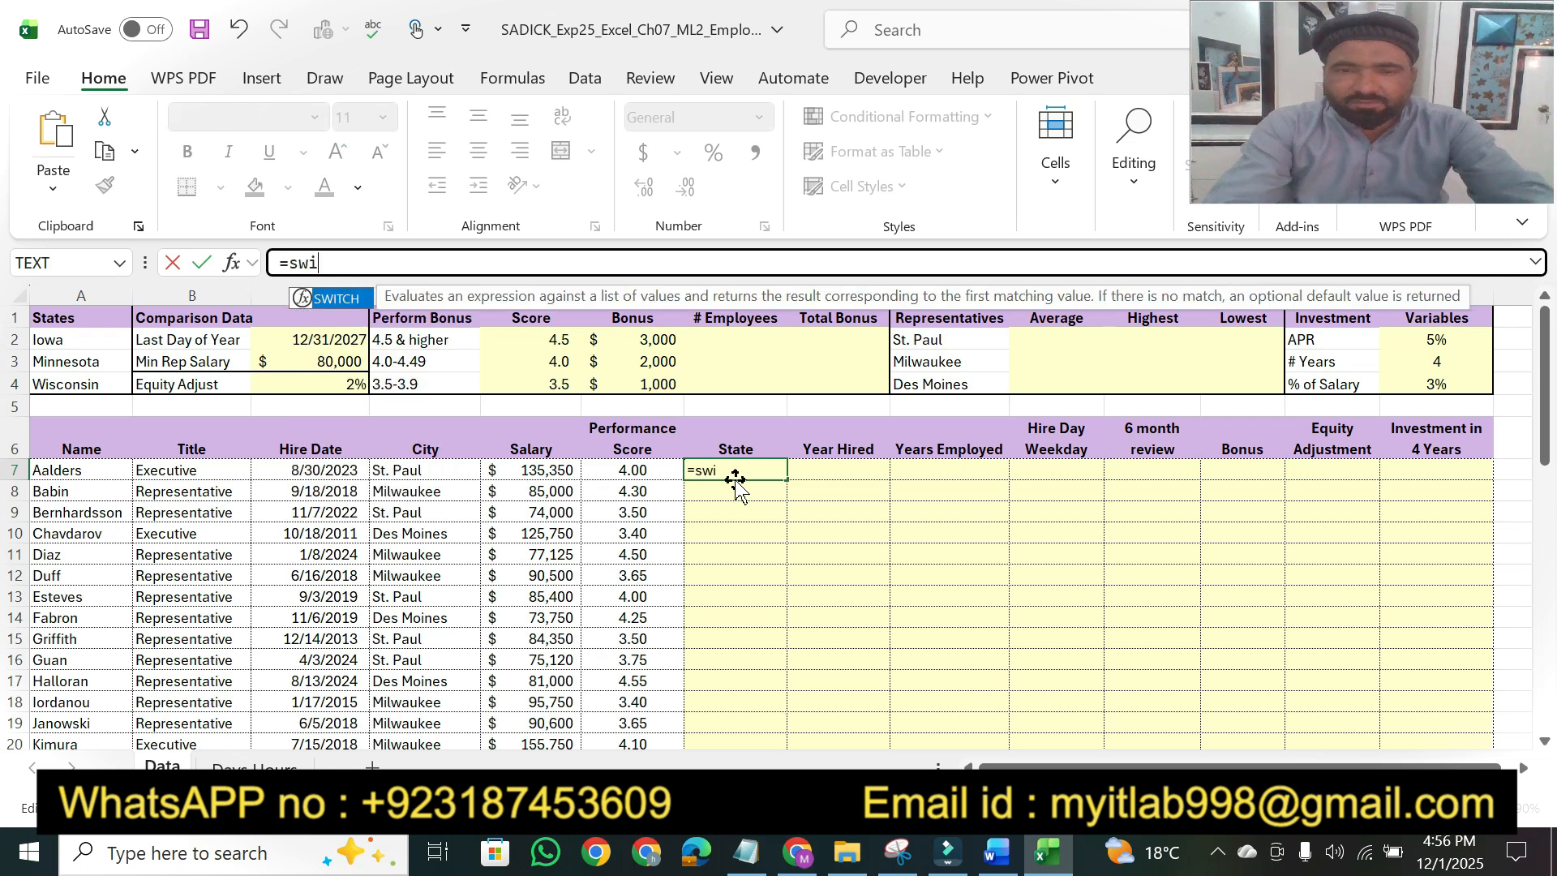
text(i)
key(Tab)
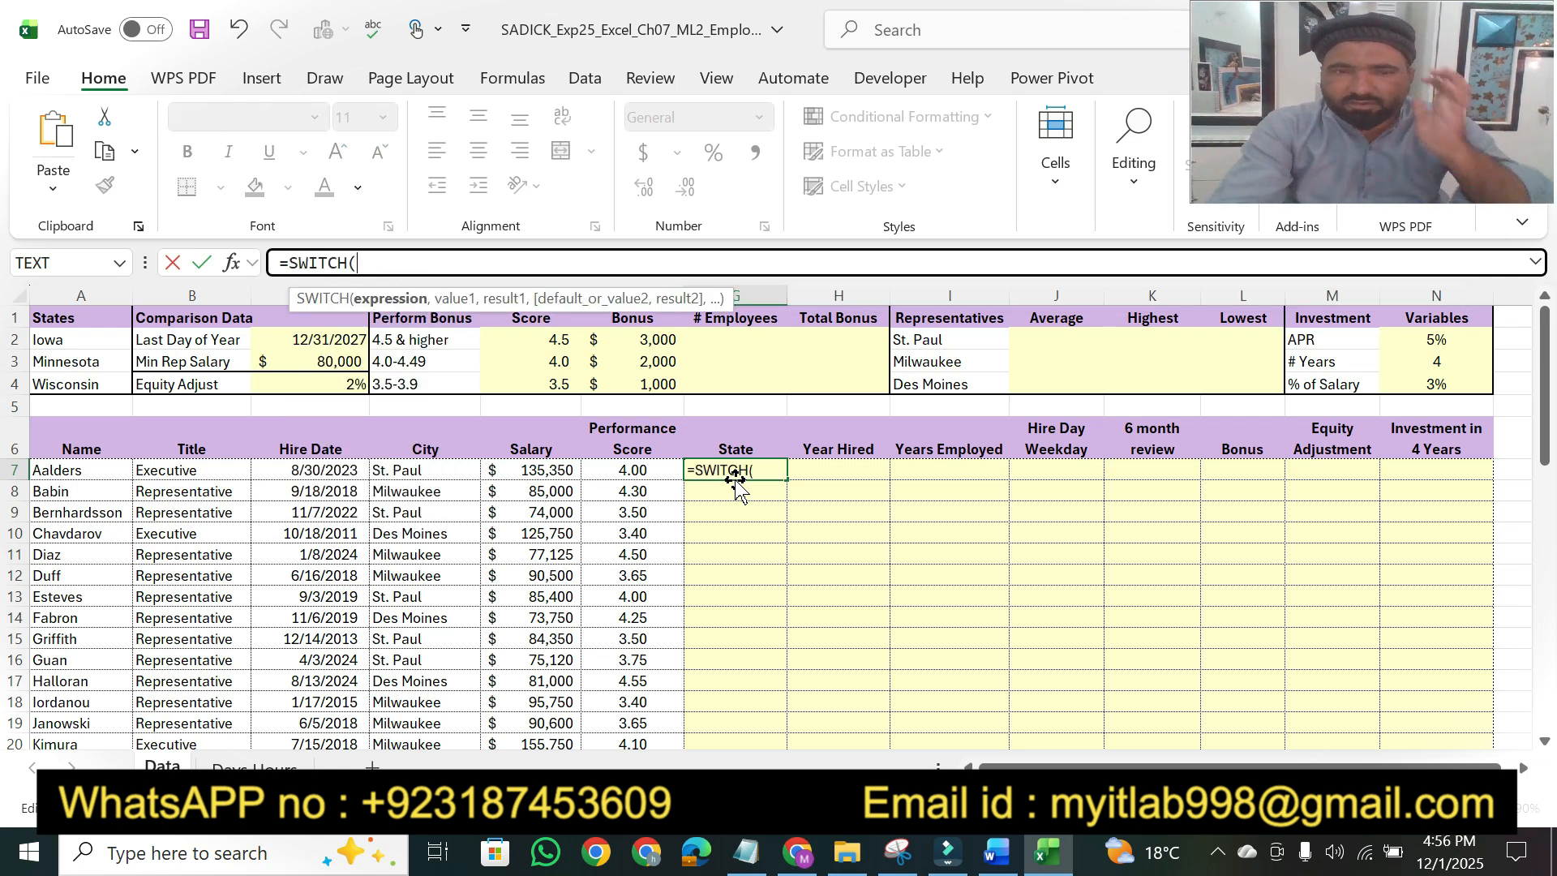
Step: Highlight "stored in cell D7" in the Word instructions and enter D7 as the SWITCH expression in Excel
click(999, 853)
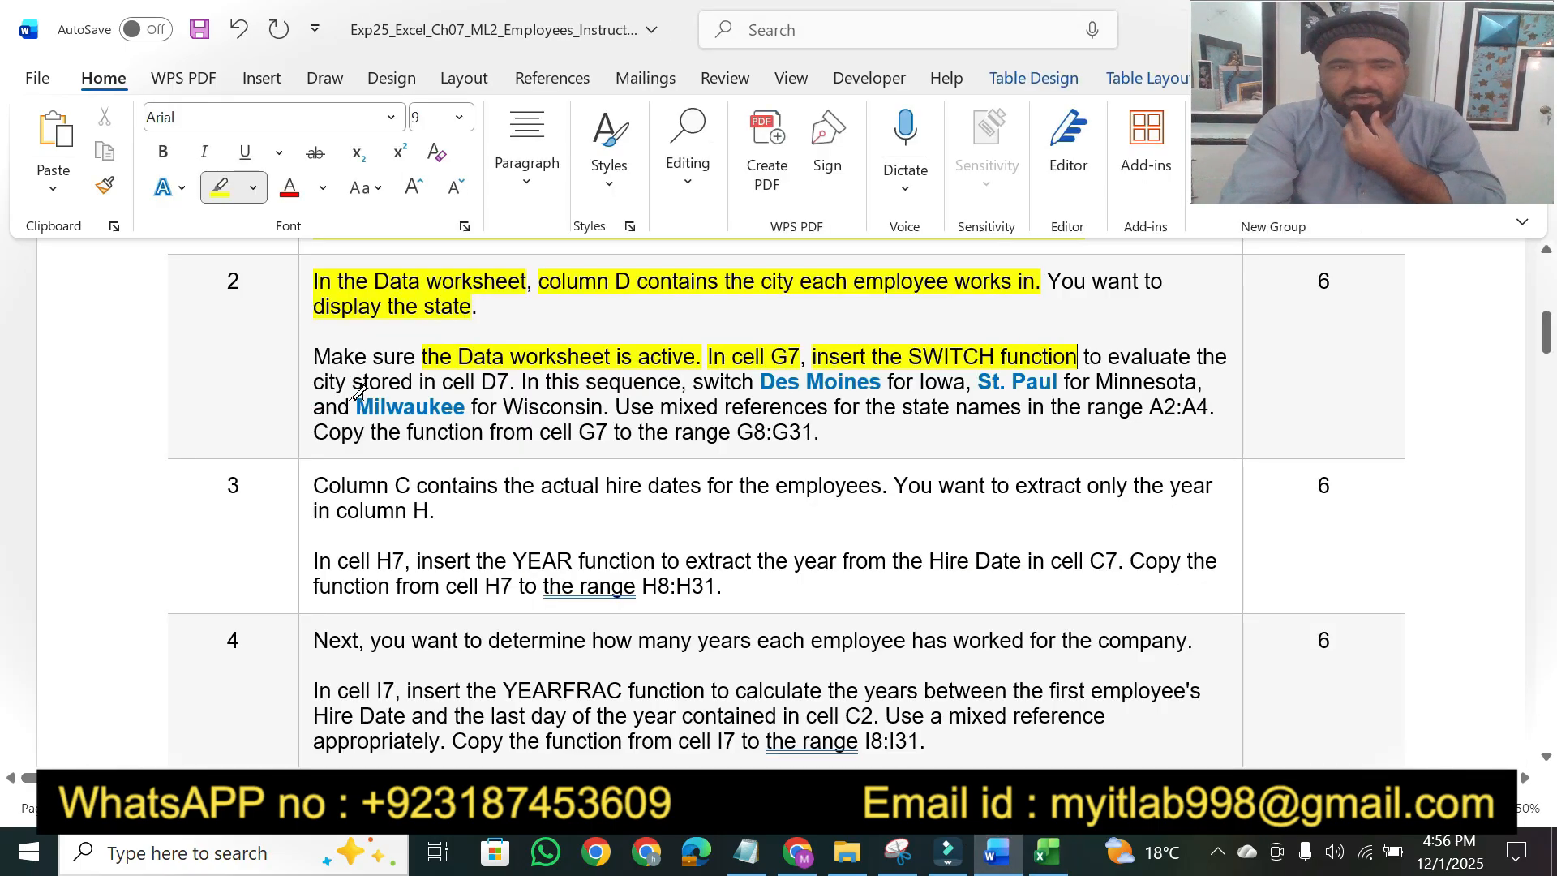
drag(354, 383, 510, 383)
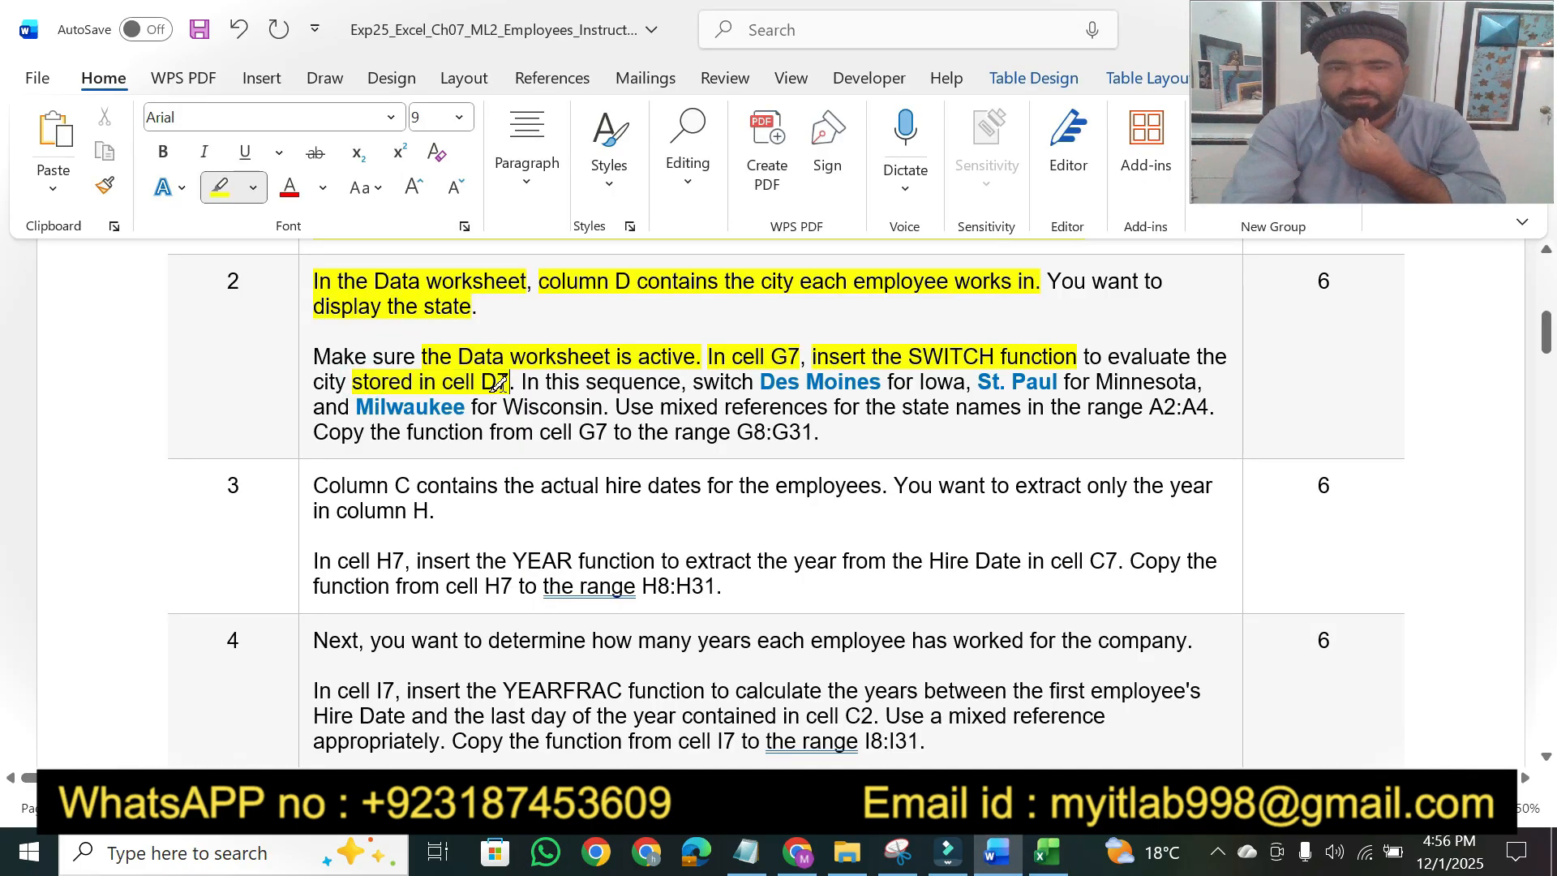
click(1047, 852)
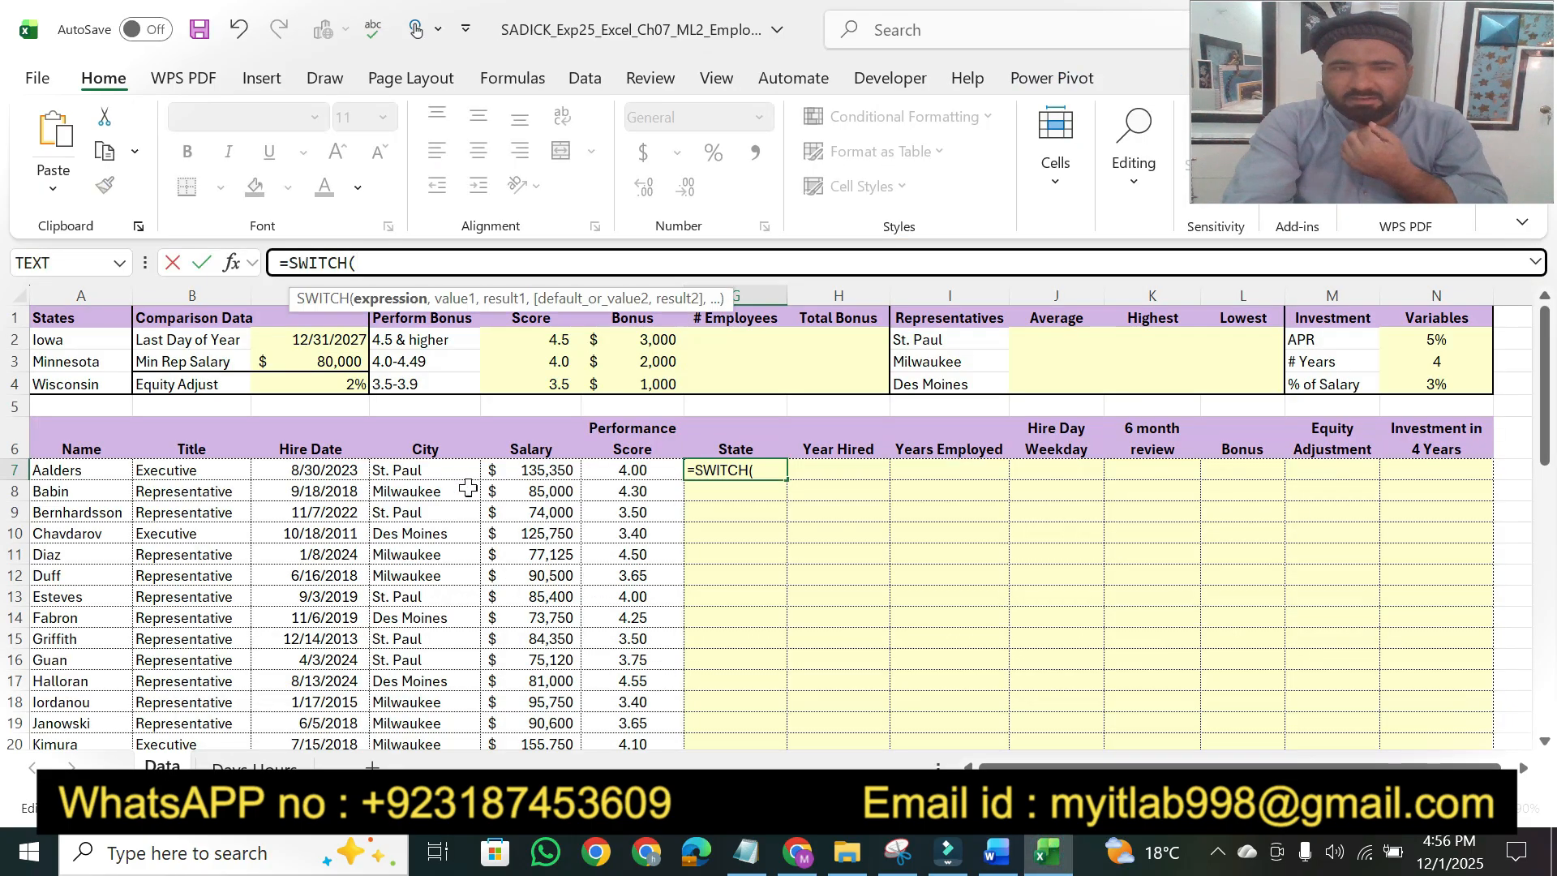
click(423, 474)
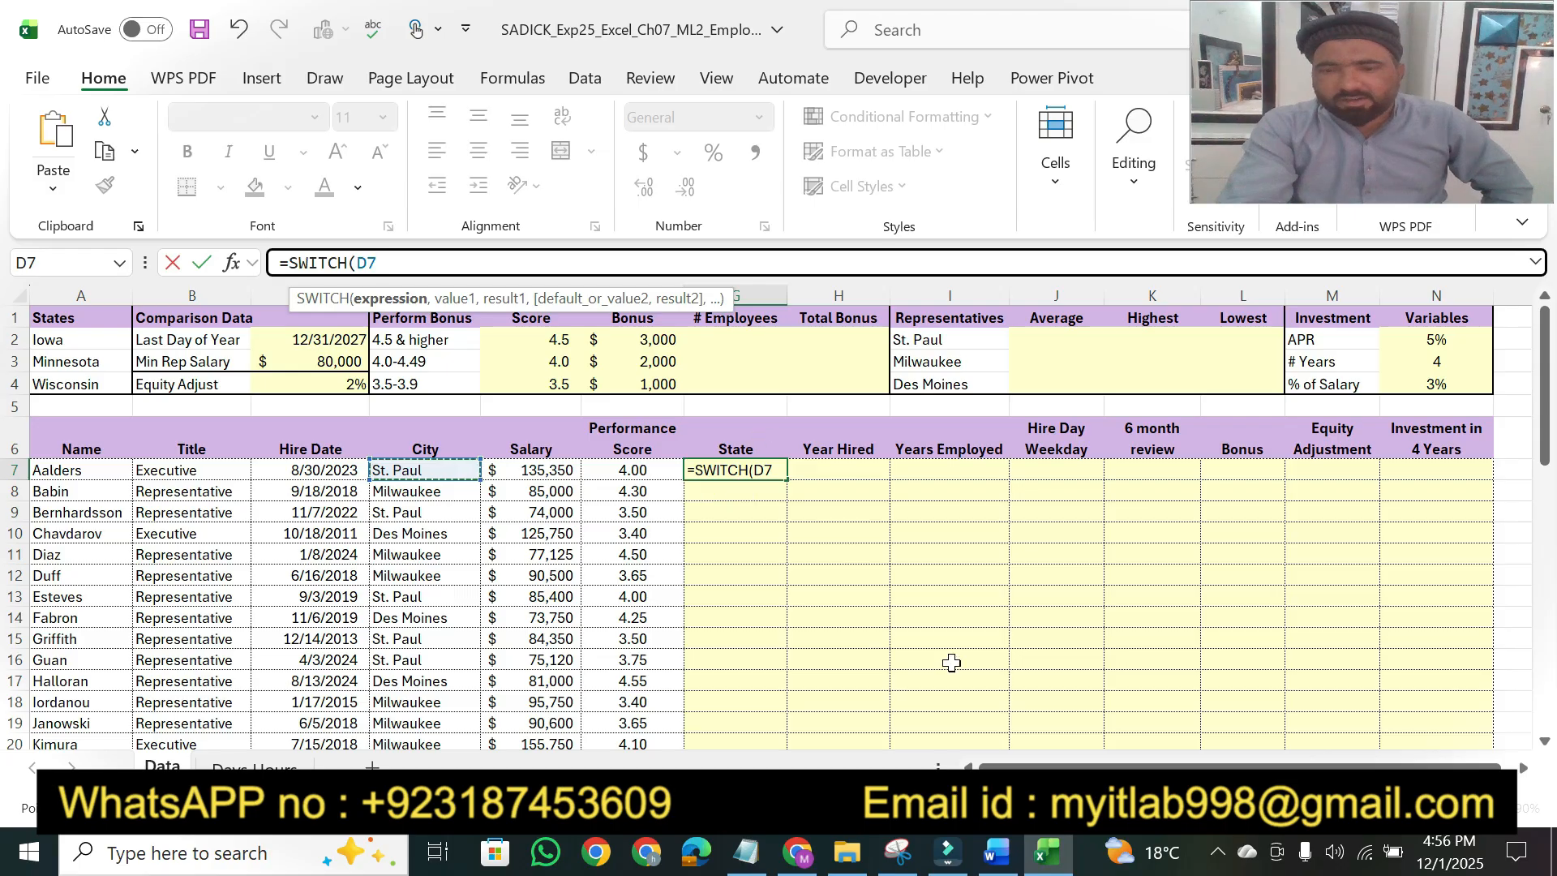
Step: Highlight "switch Des Moines" in step 2 of the Word instructions, and select the city name Des Moines
click(997, 852)
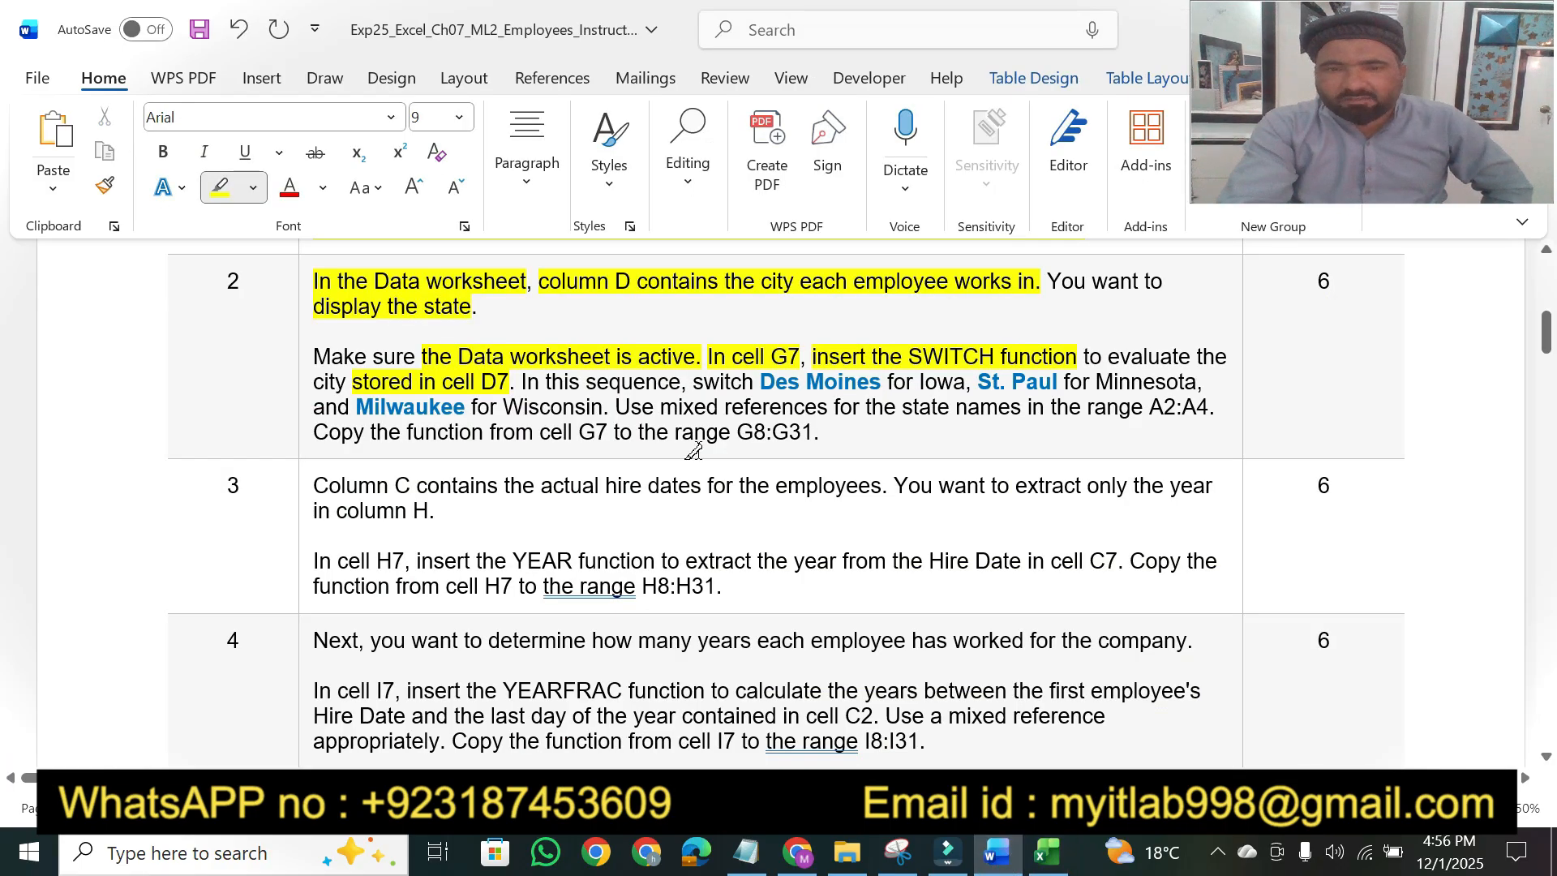
mouse_move(685, 382)
mouse_down()
mouse_move(860, 381)
mouse_move(836, 379)
mouse_up()
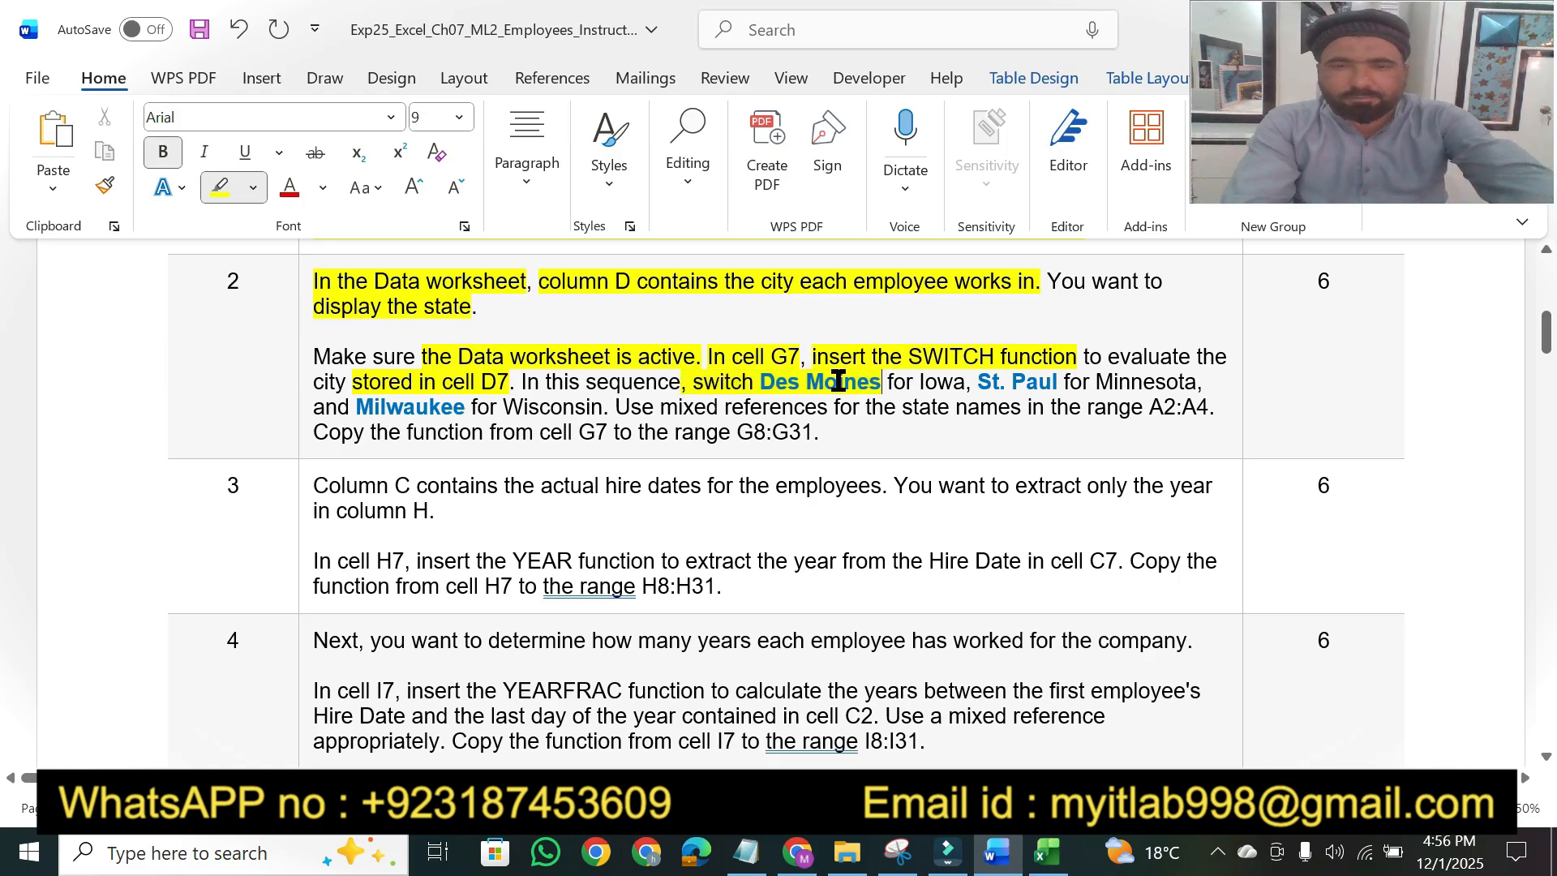
key(Escape)
drag(764, 384, 872, 382)
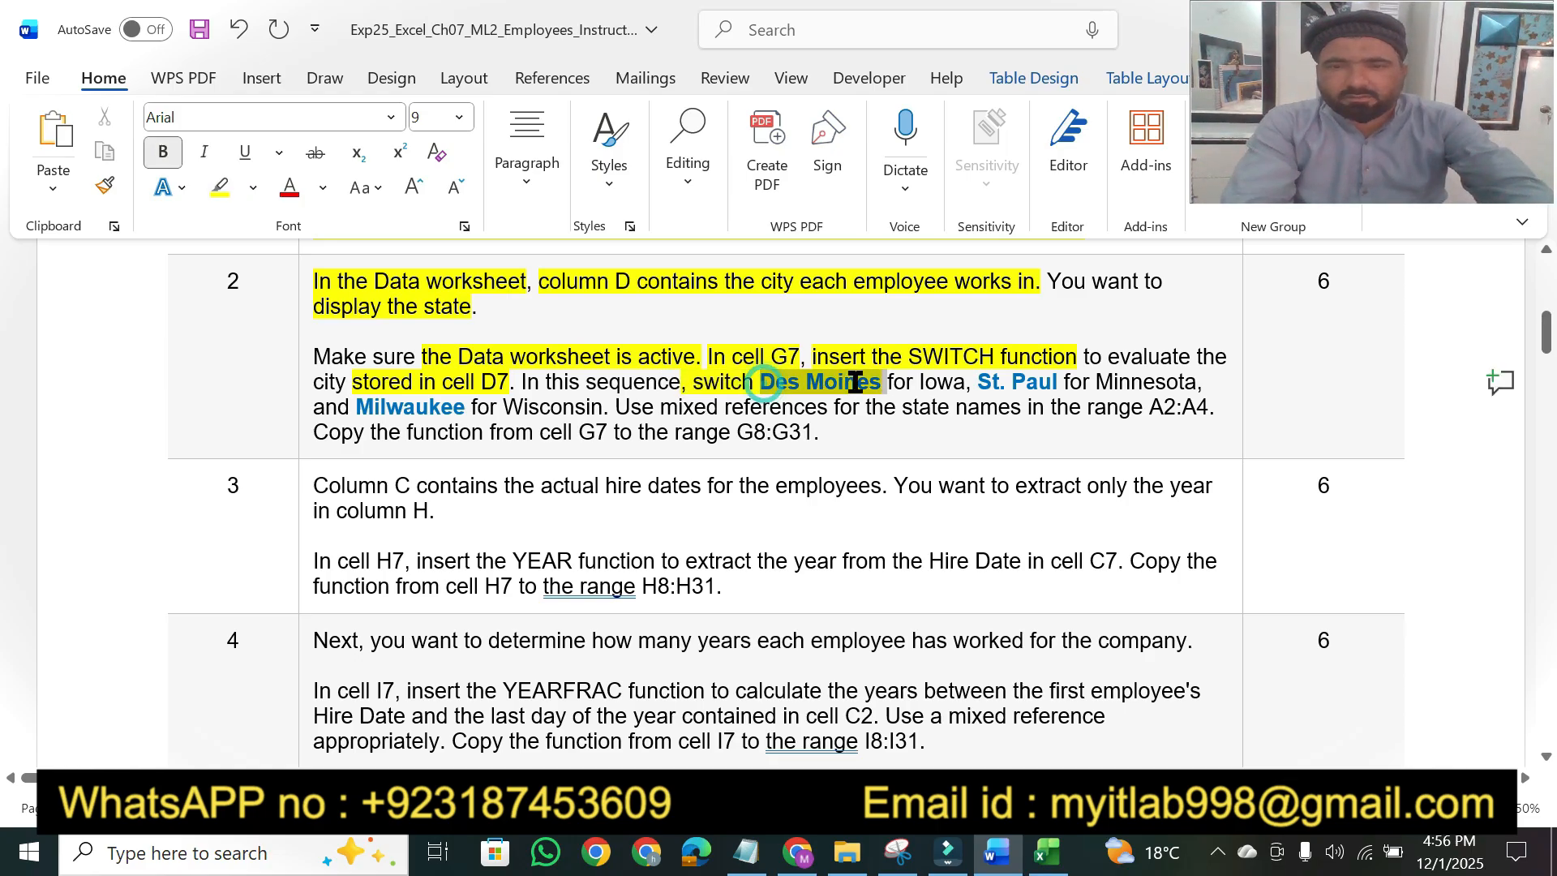
Step: Switch to the Excel workbook and add A2 and "Des Moines" as the first value and result of the SWITCH function
click(1047, 852)
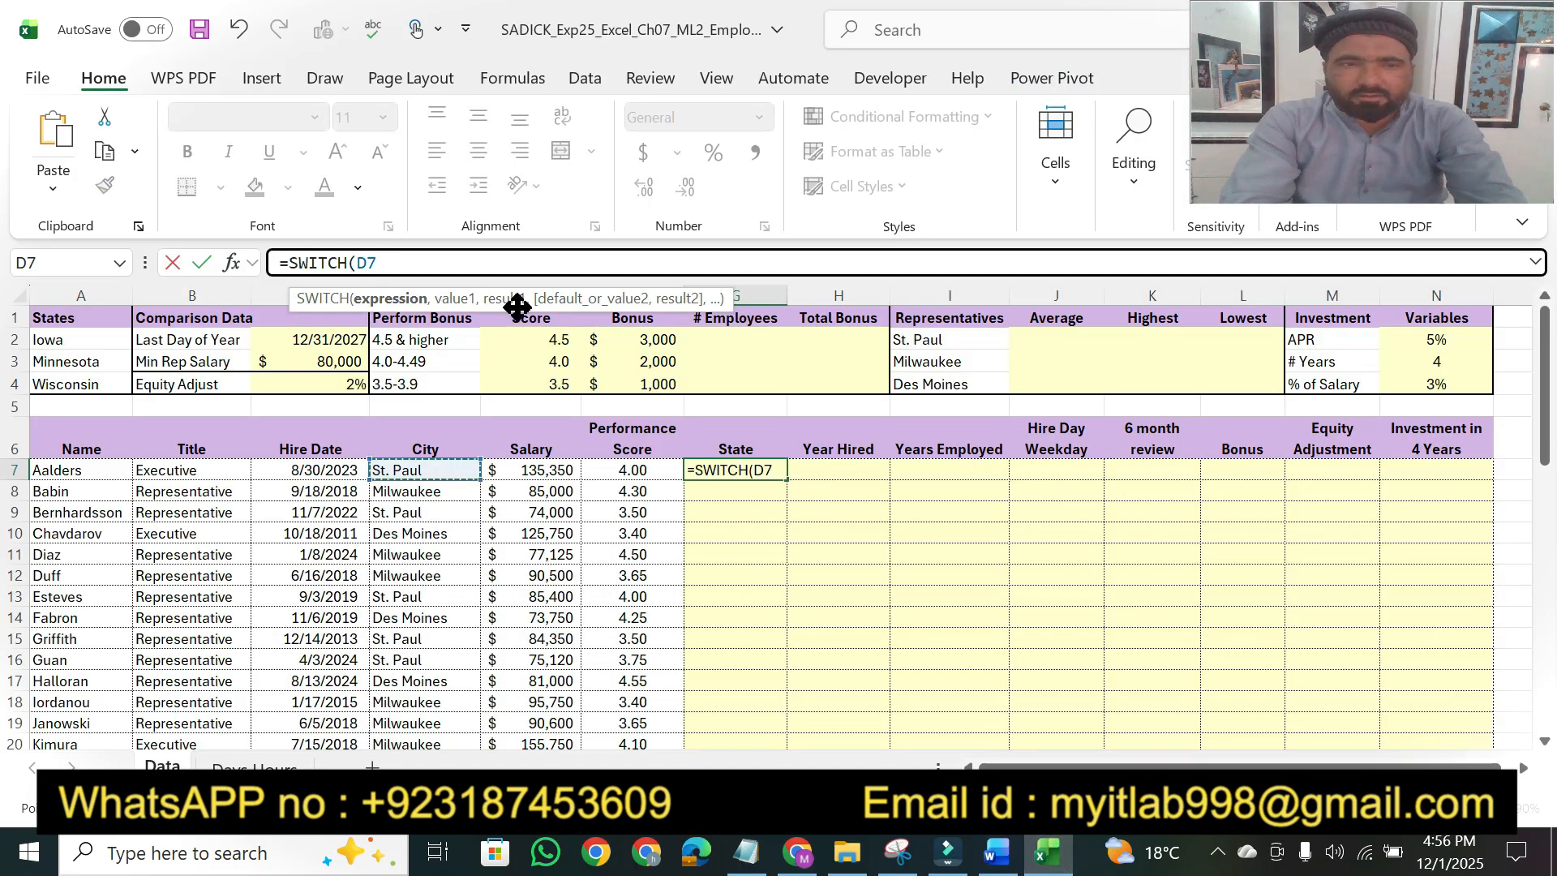
text(,)
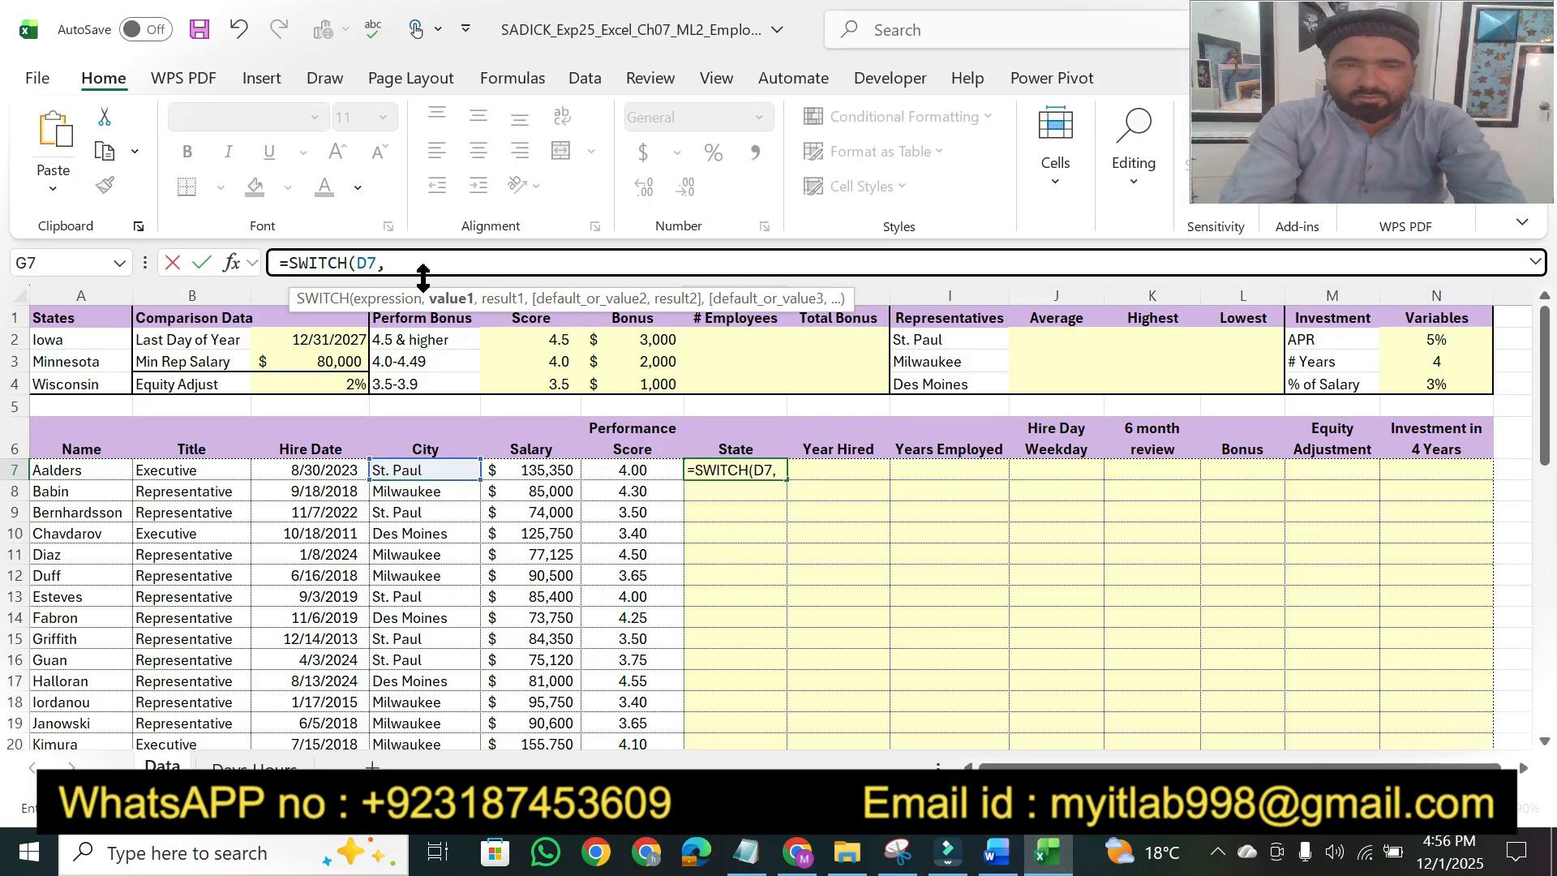
click(57, 339)
text(,)
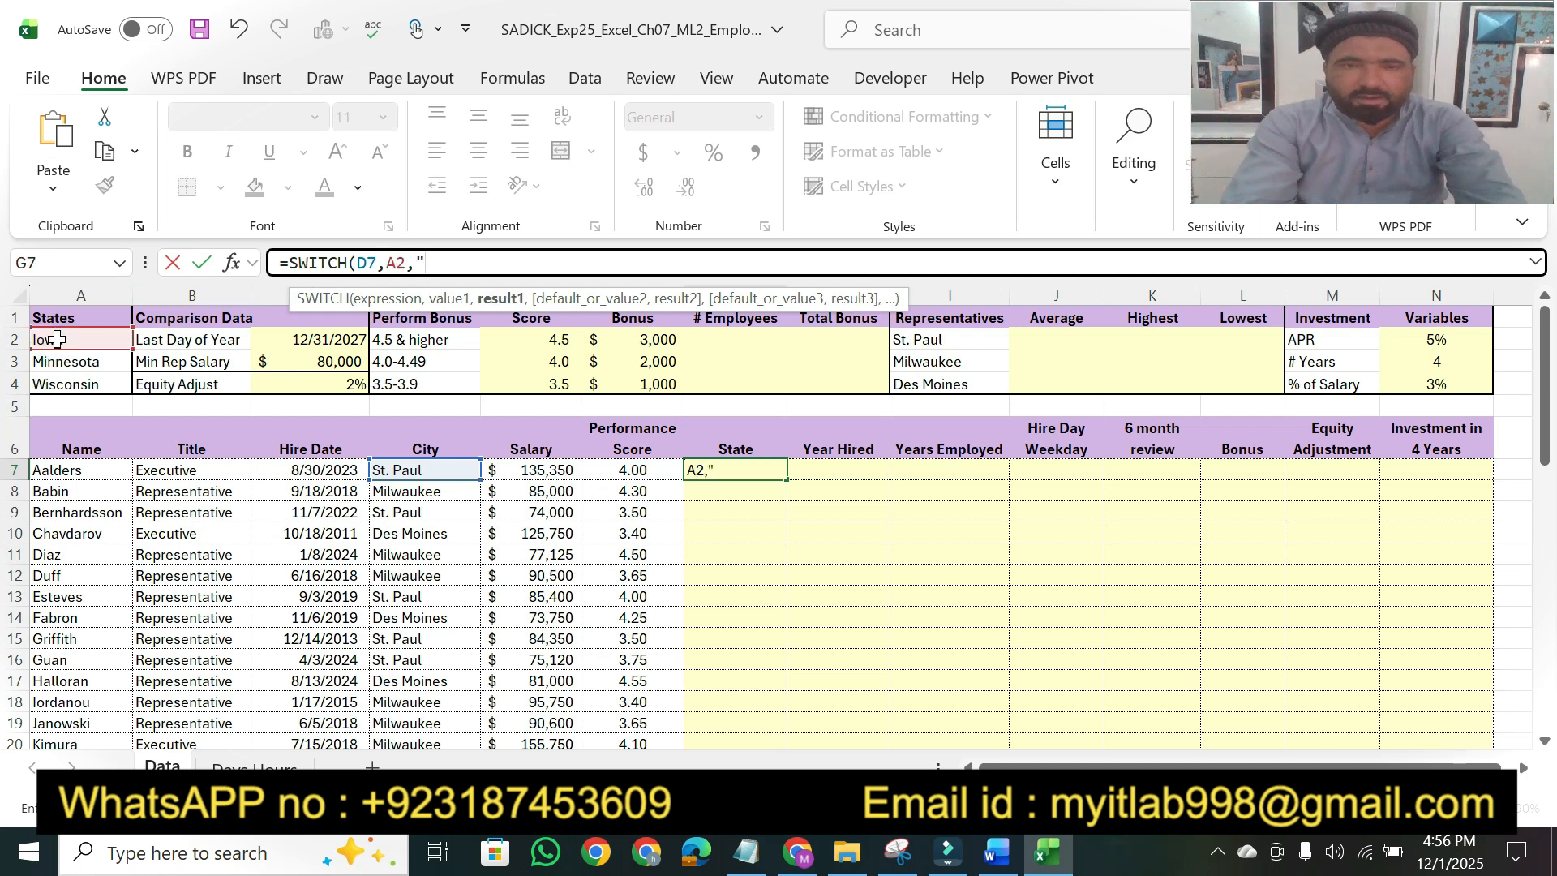
text("Des Moines)
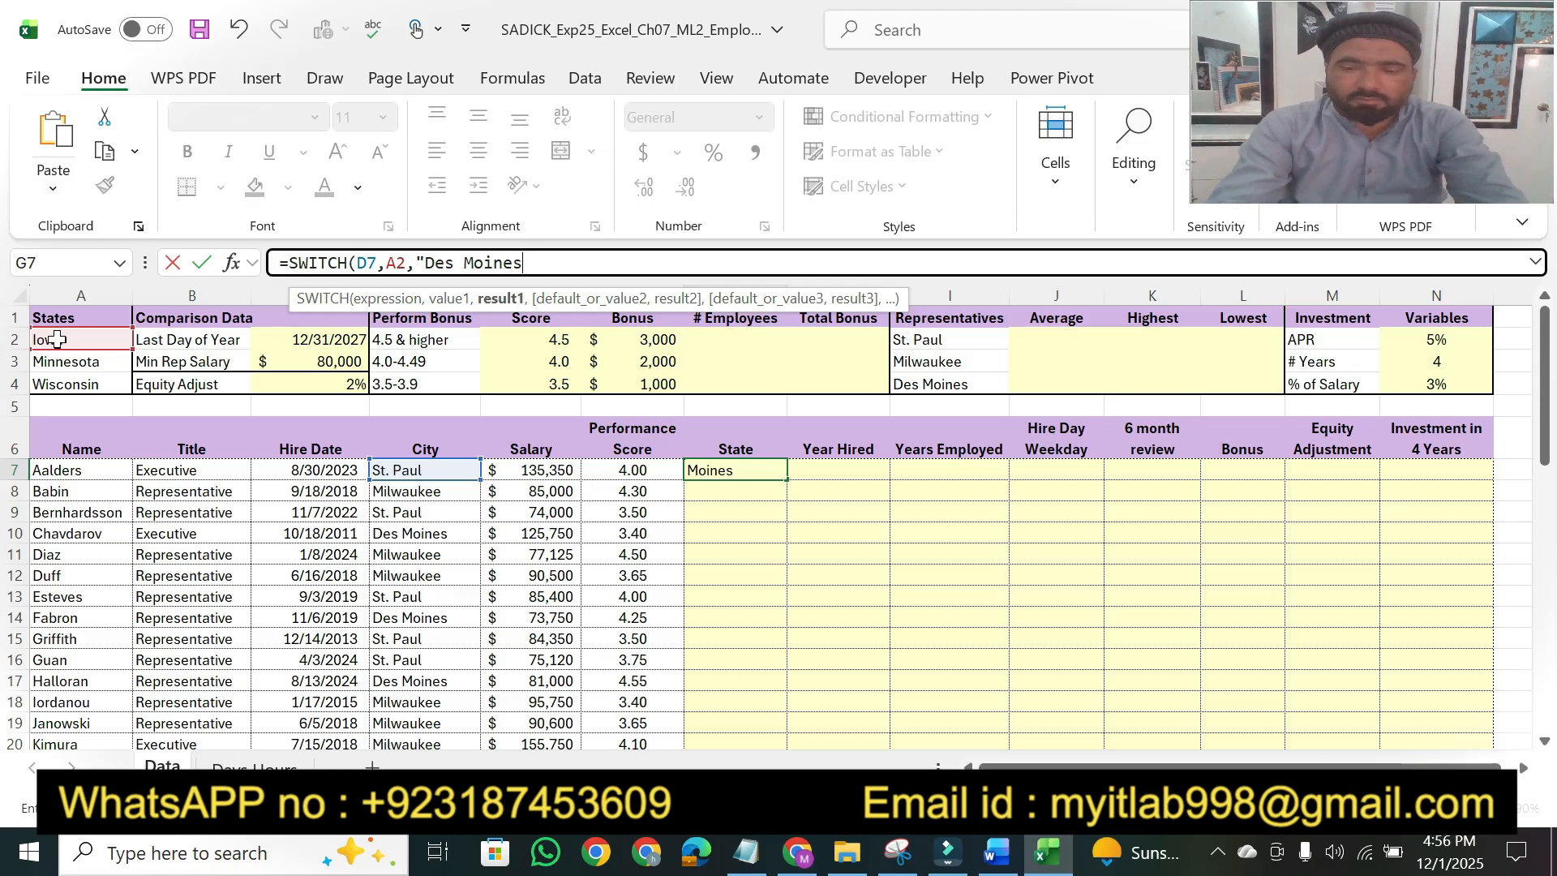
text(",)
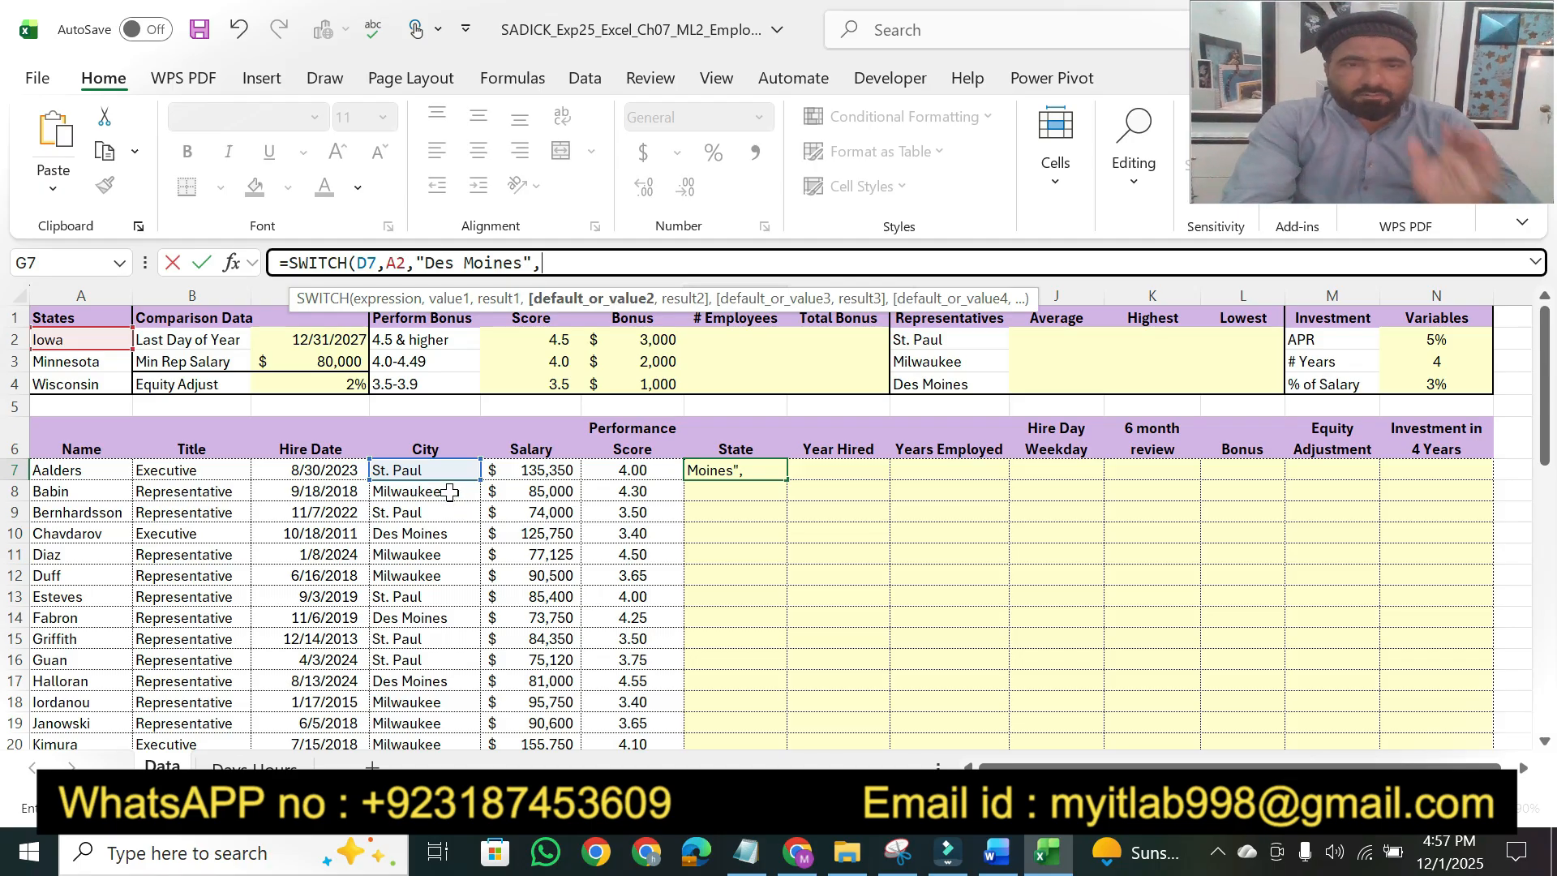
Step: Add A3 and "St. Paul " as the second SWITCH pair, copying the city name from the Word instructions
click(73, 365)
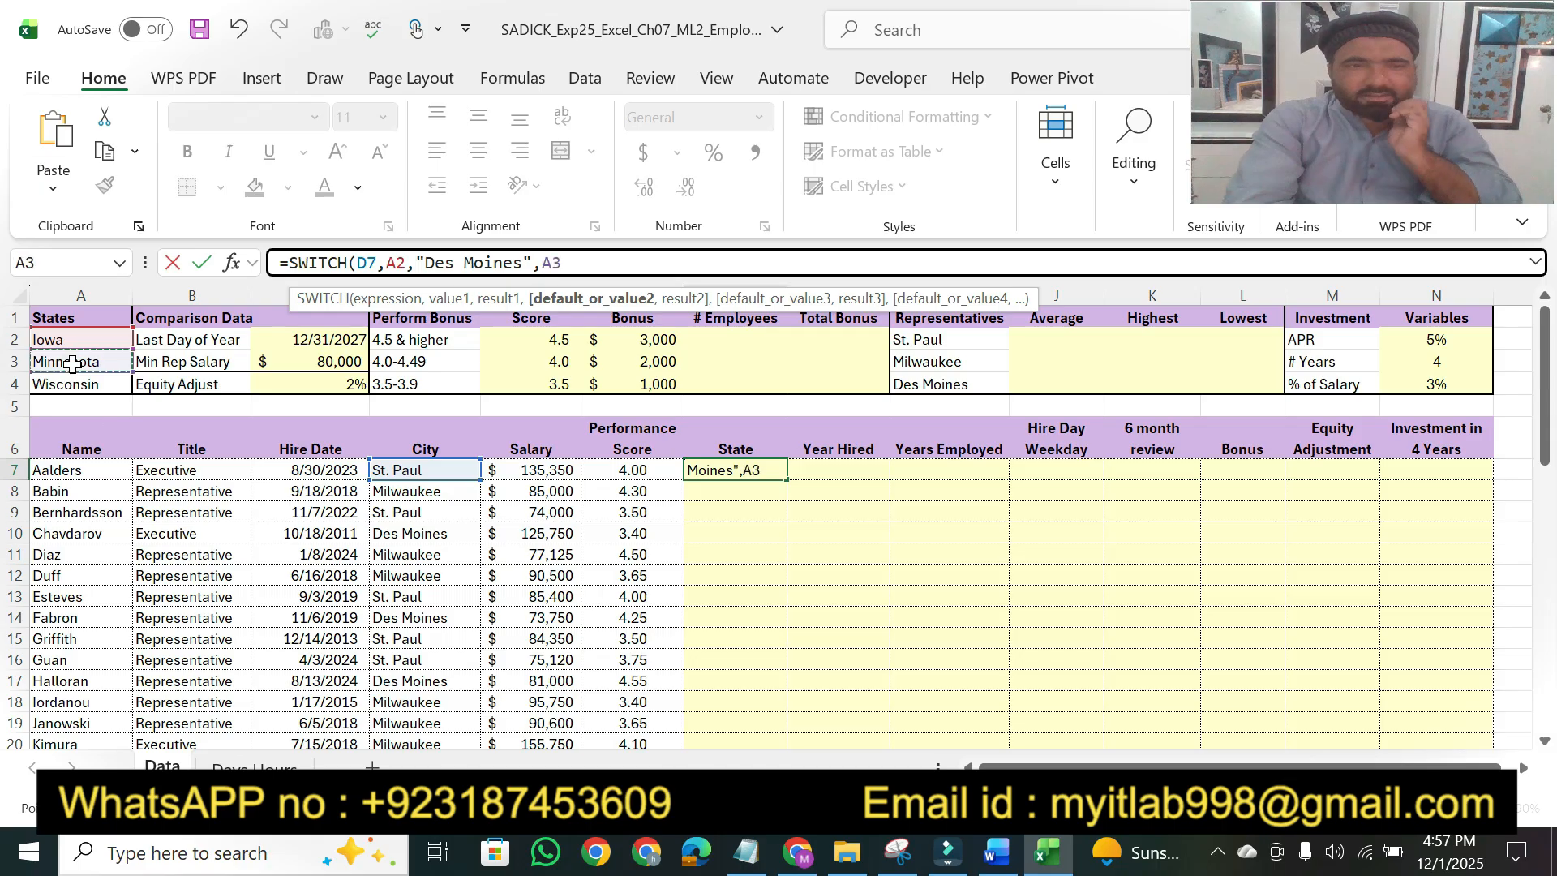
click(996, 852)
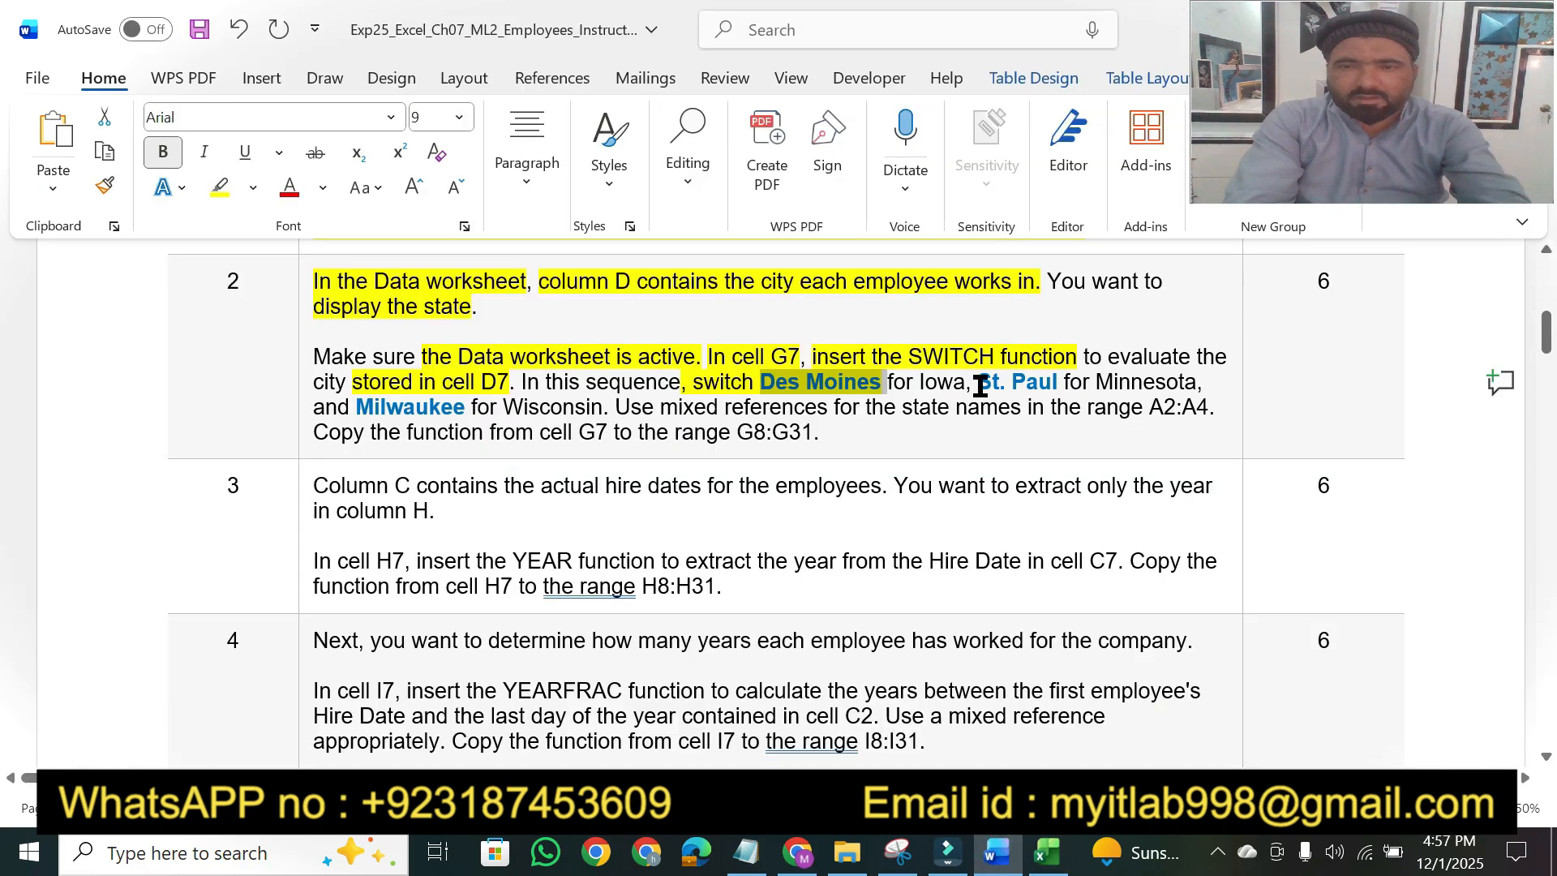
drag(982, 386, 1064, 384)
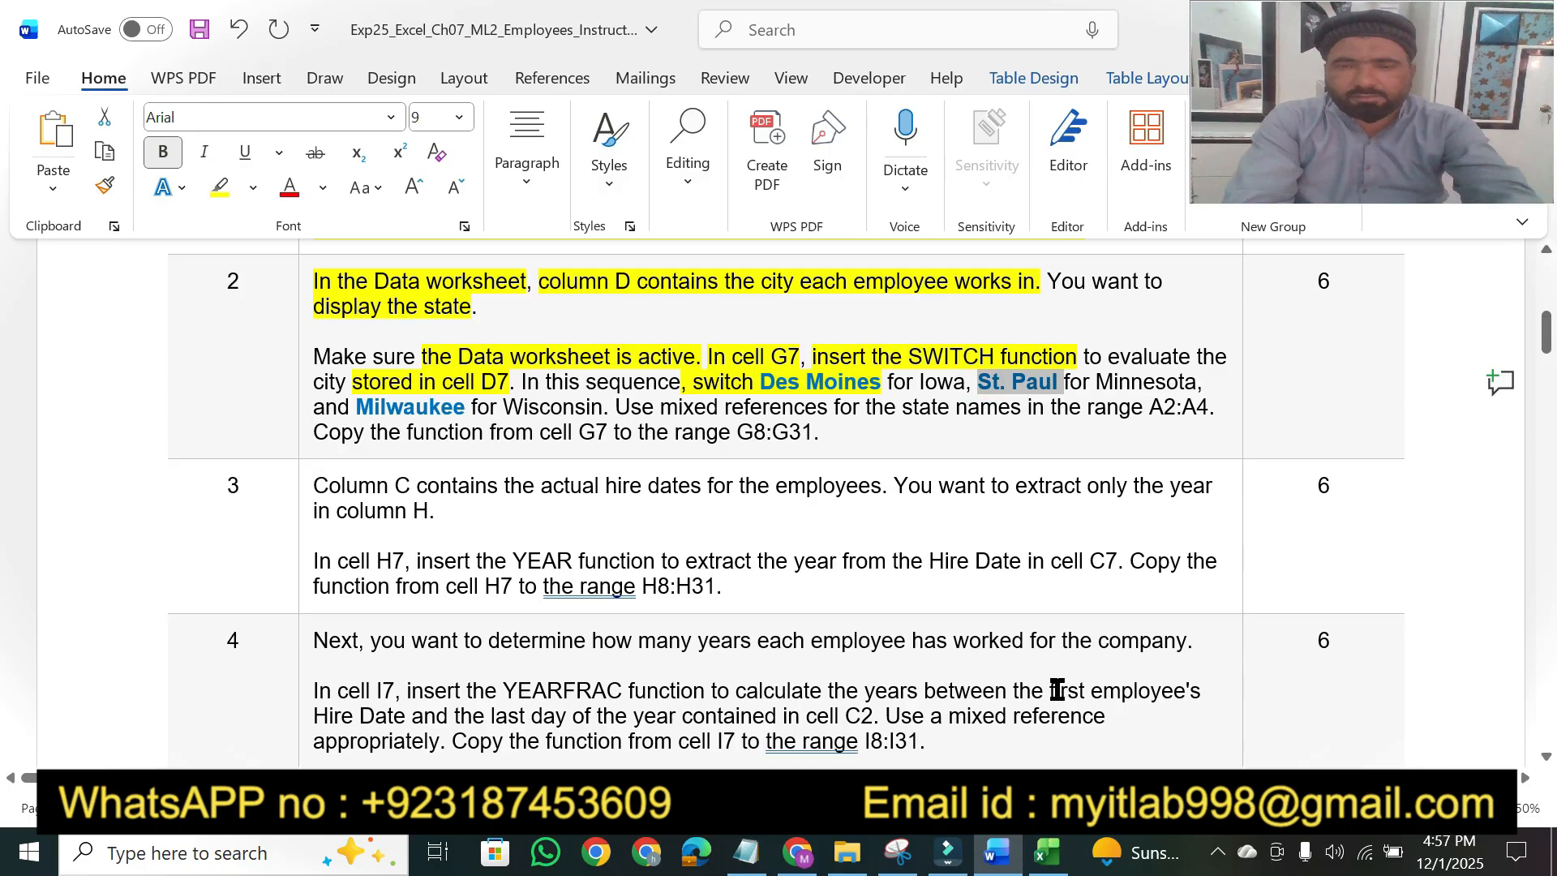
click(1054, 851)
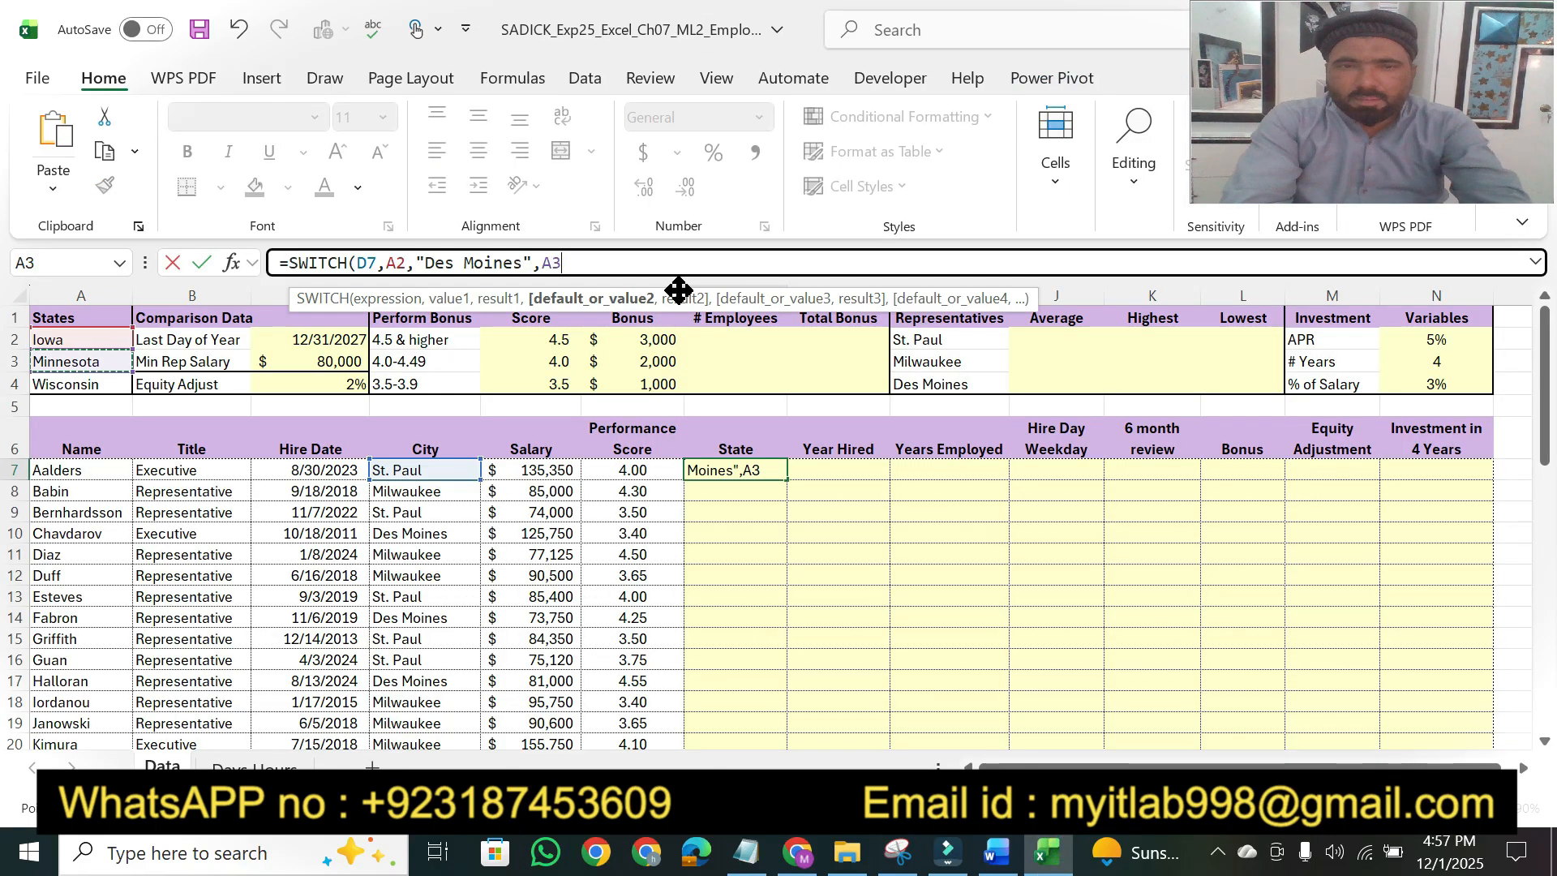
text(,")
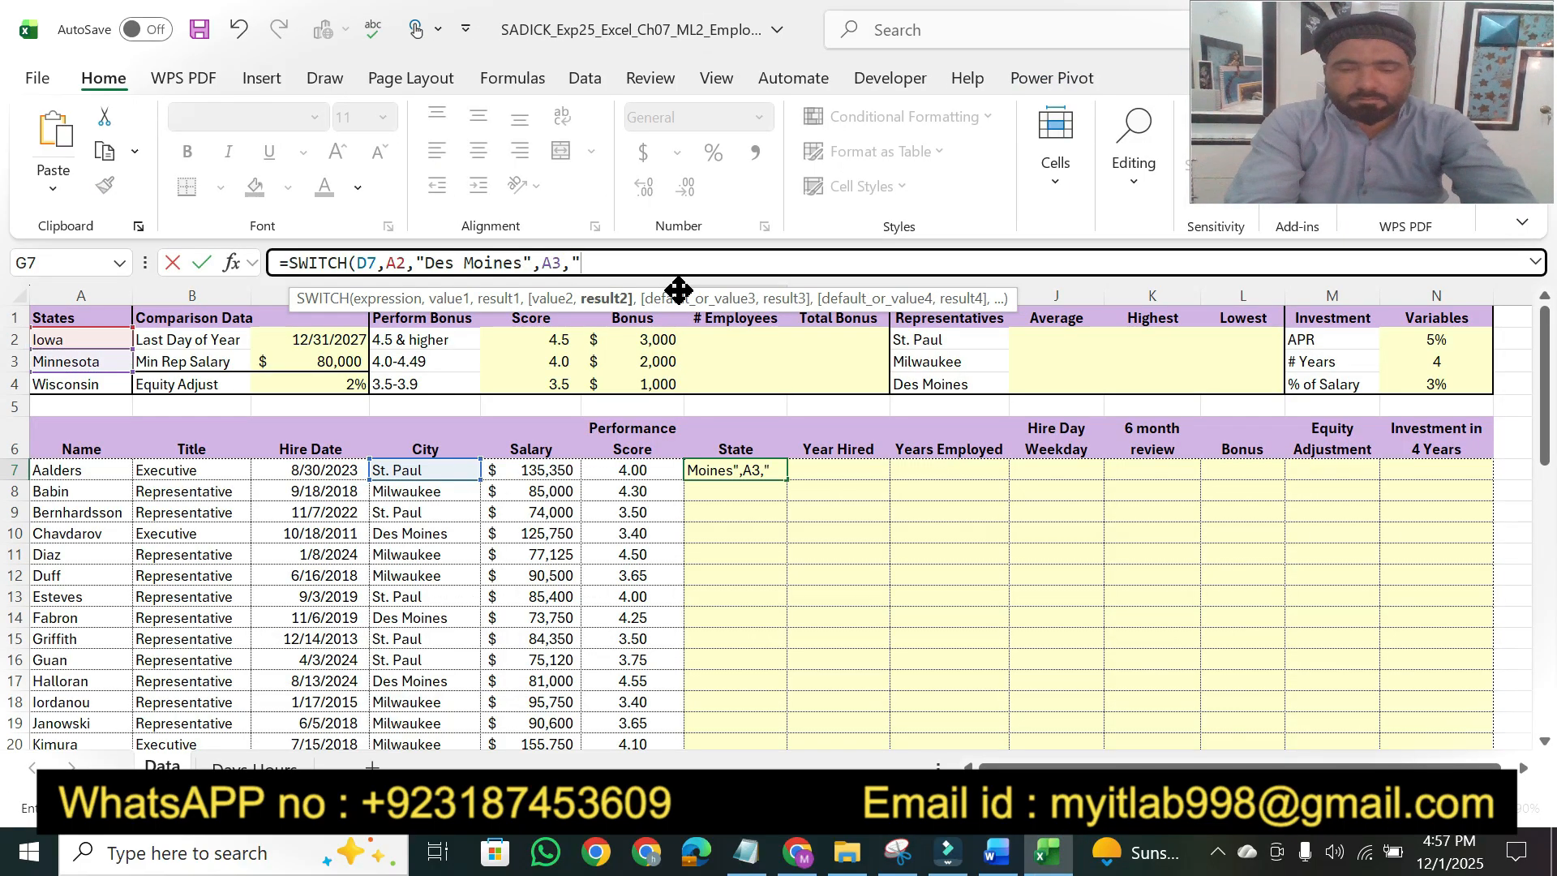
key(ctrl+v)
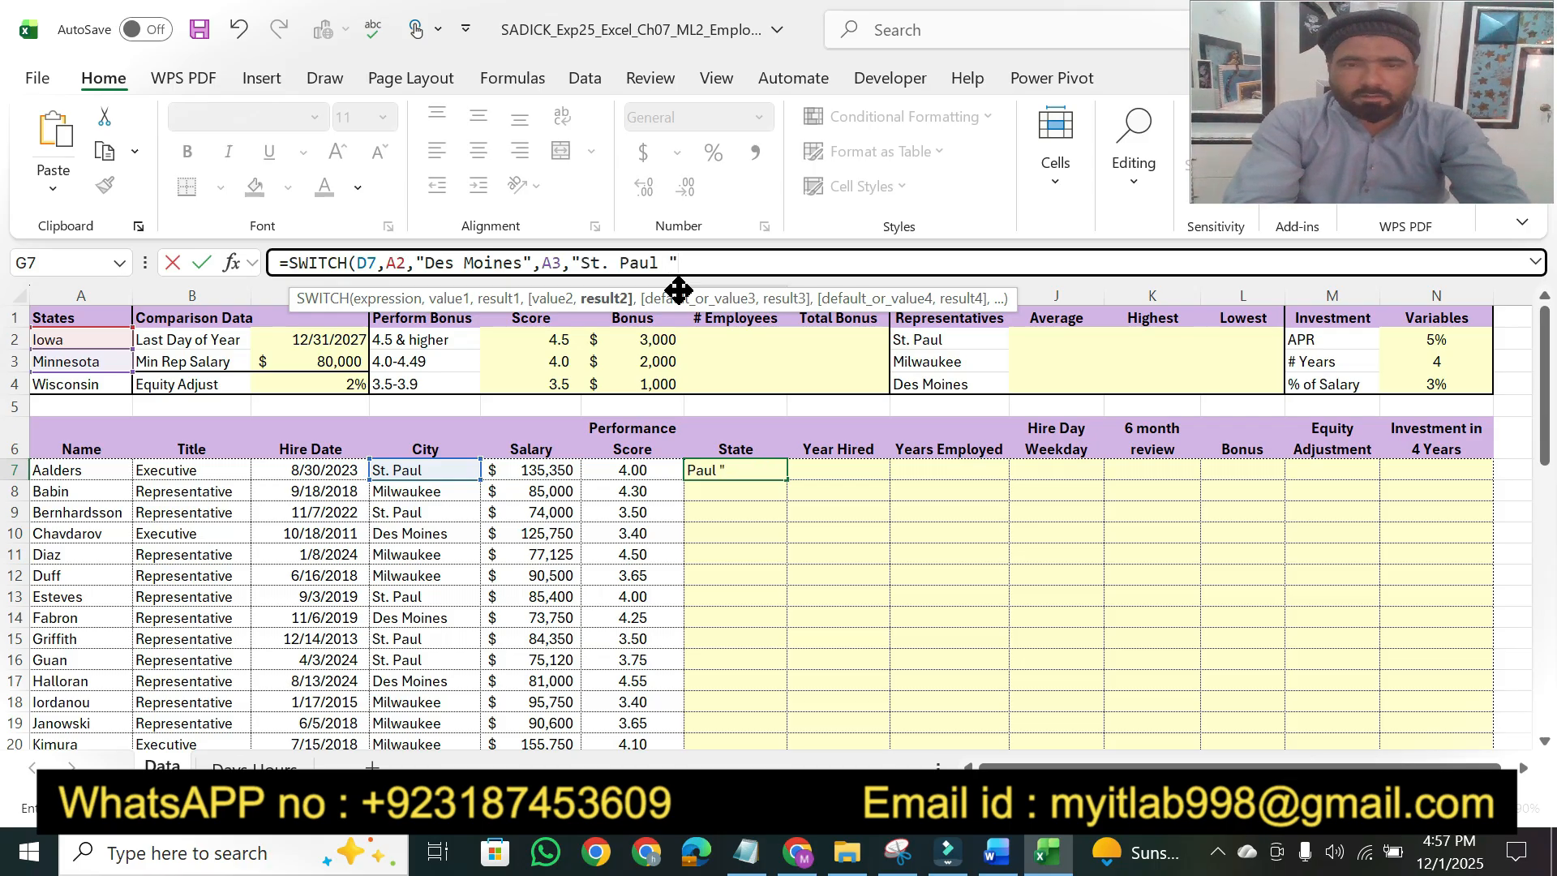
text(",)
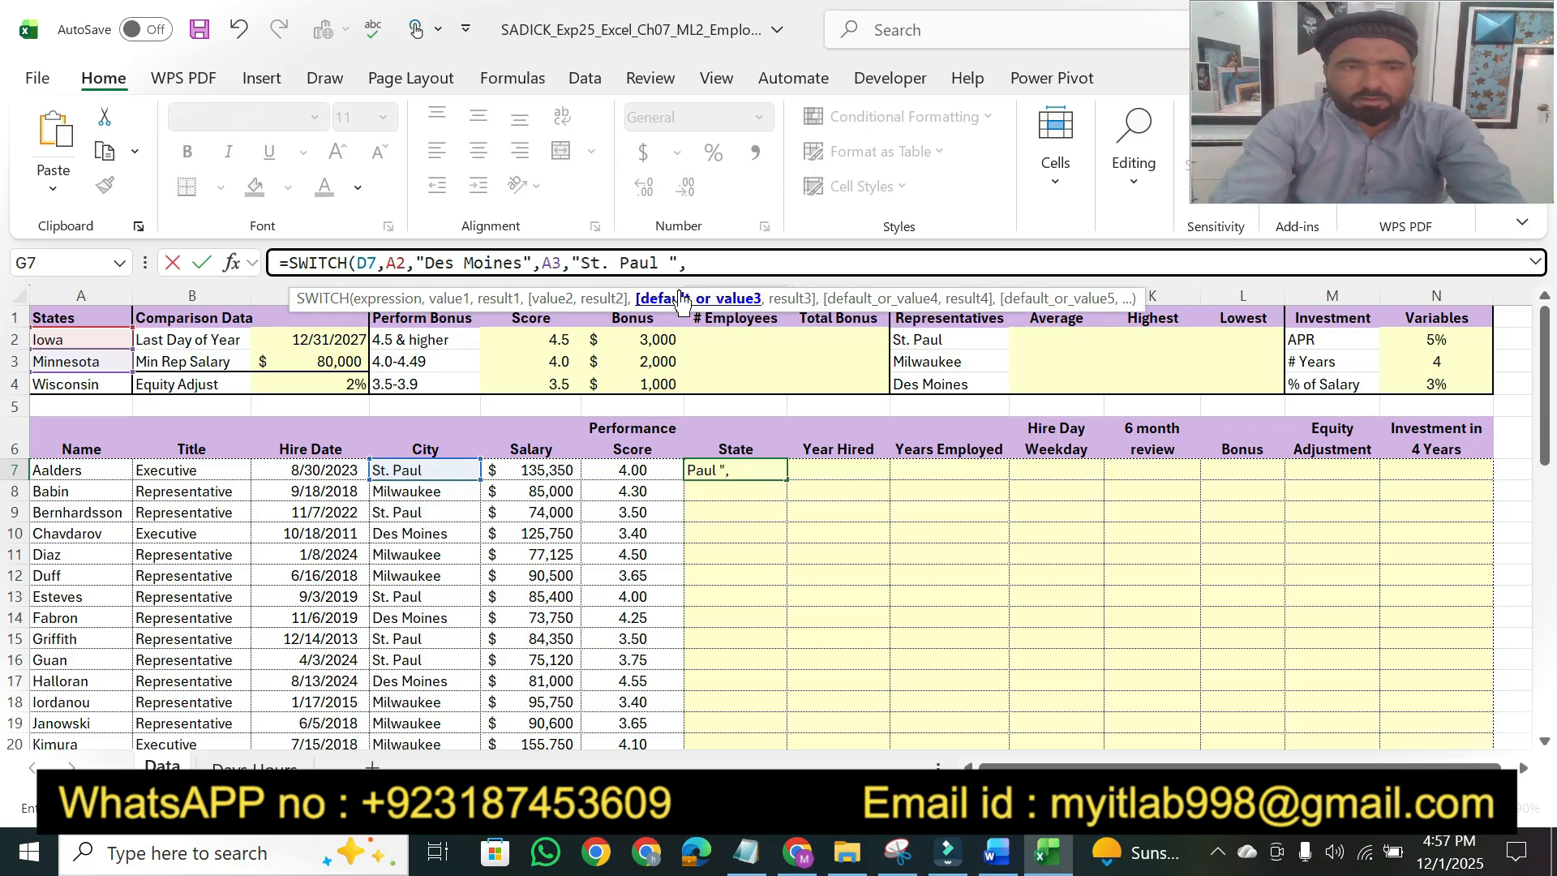
Step: Add A4 and "Milwaukee" as the third SWITCH pair, copying the city name from Word, and close the function
click(80, 384)
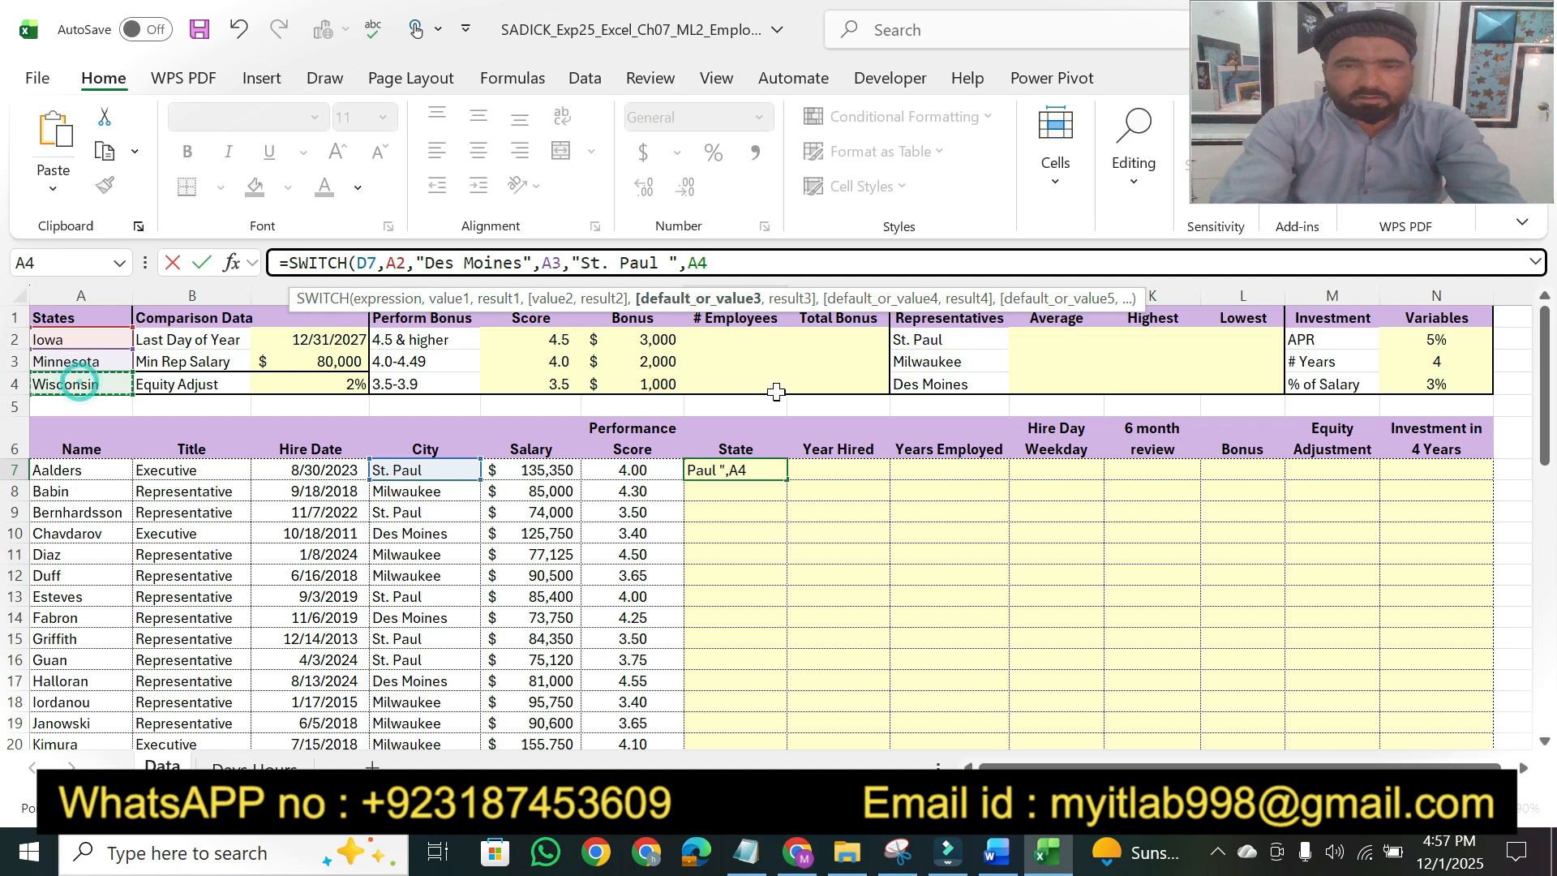
click(997, 852)
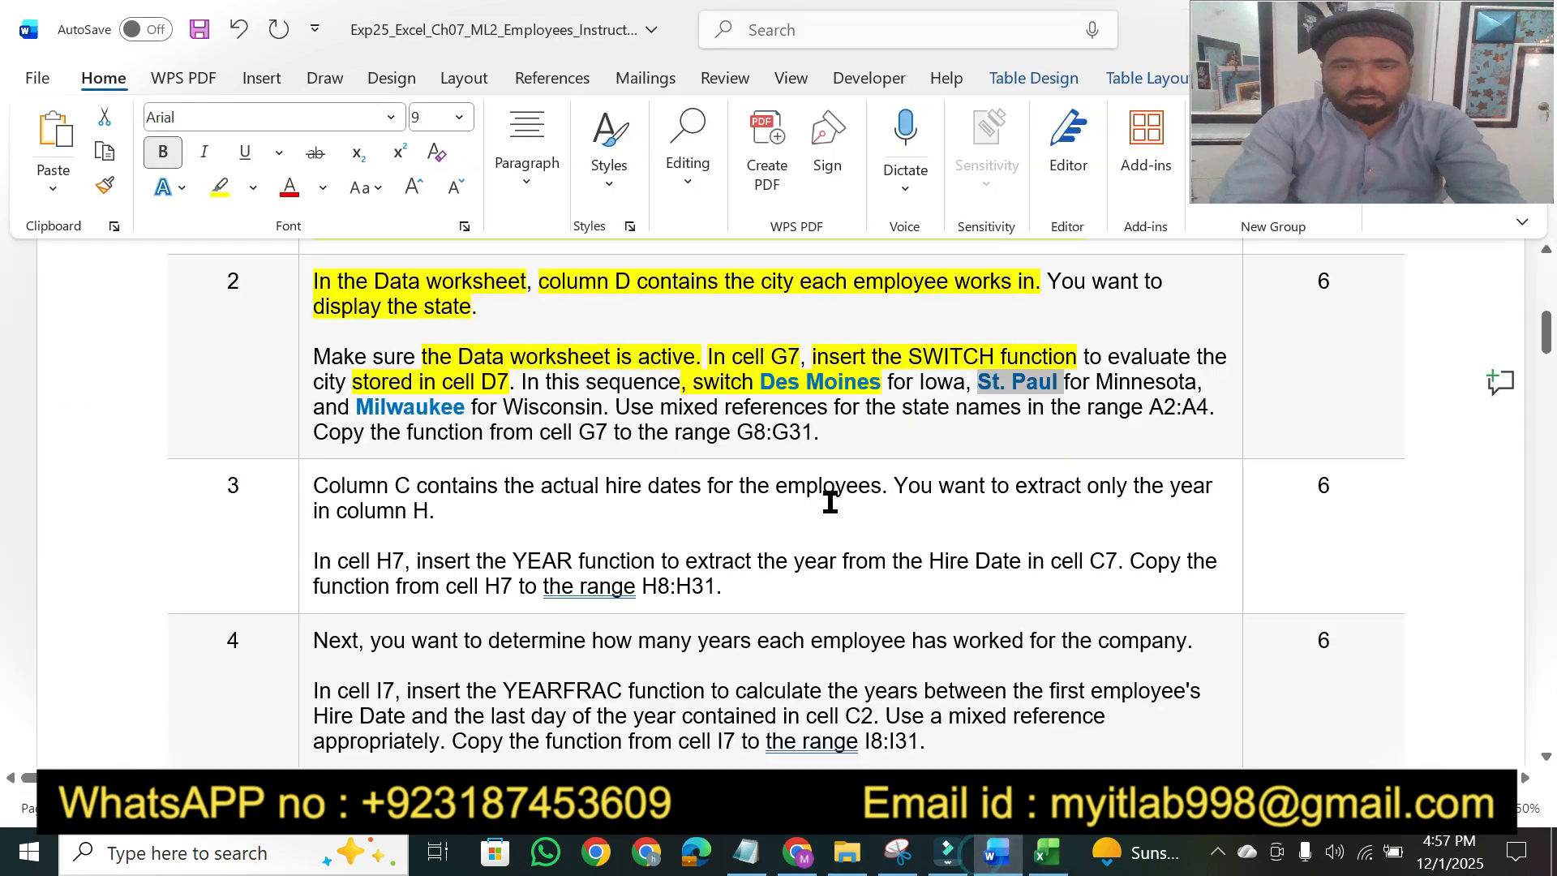
drag(357, 400, 455, 403)
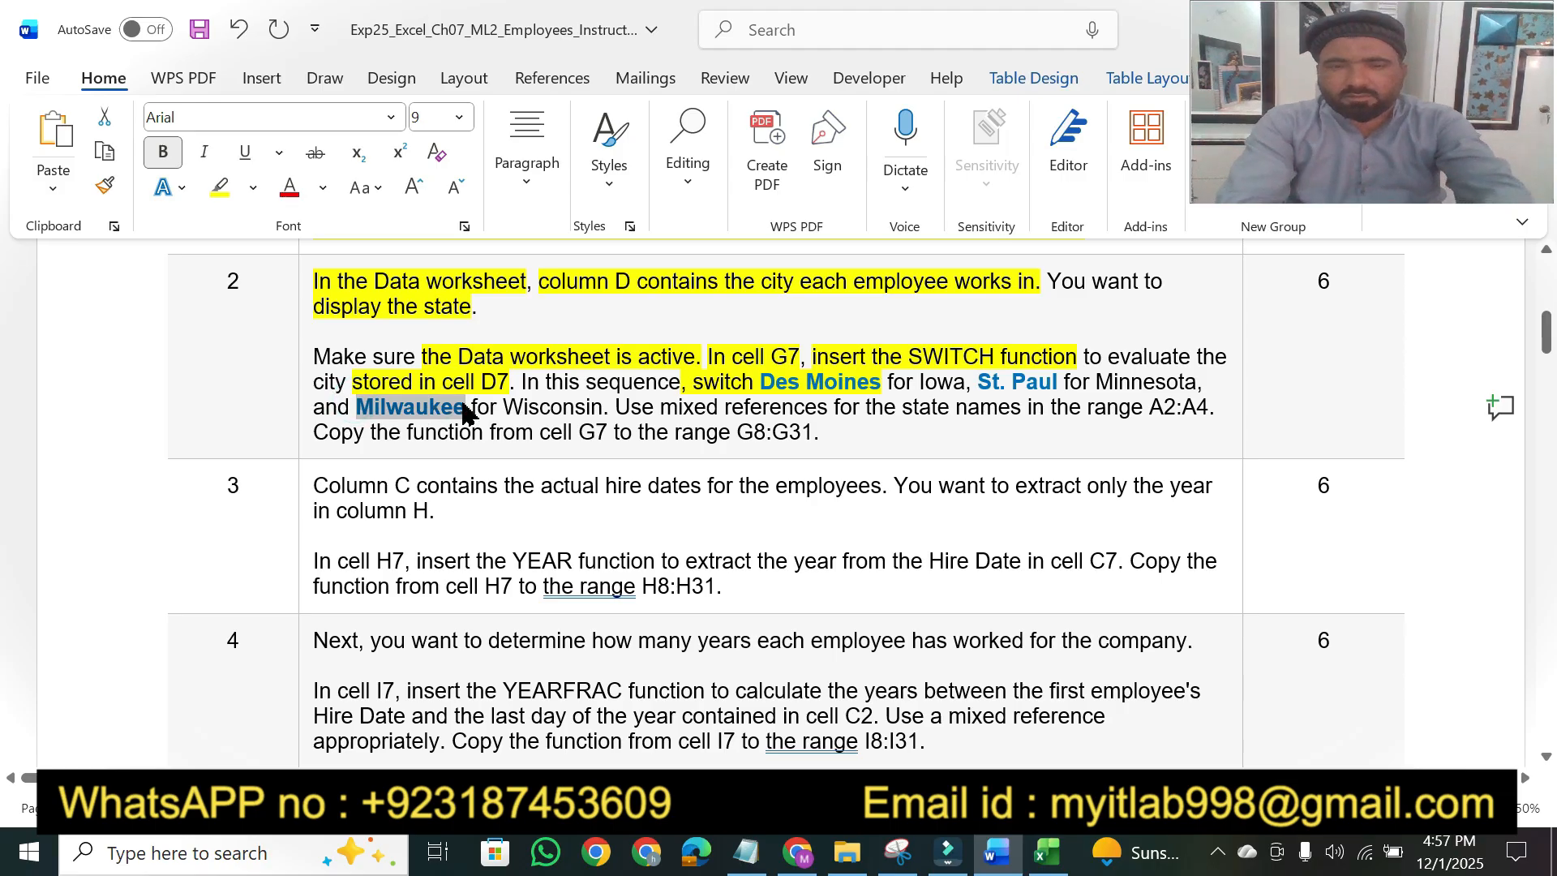
click(1046, 852)
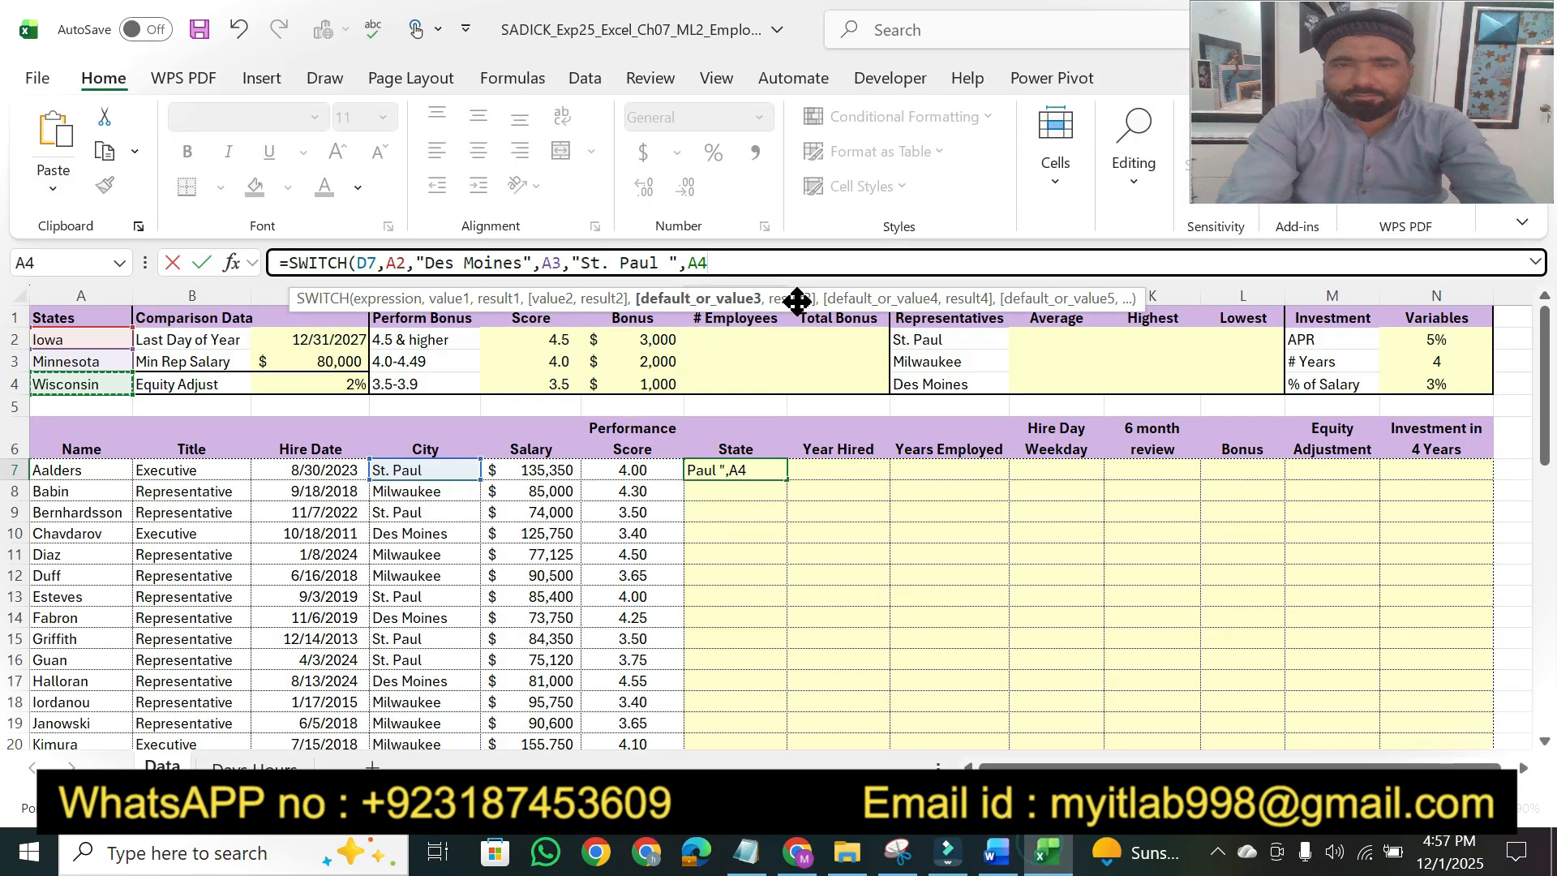
text(,")
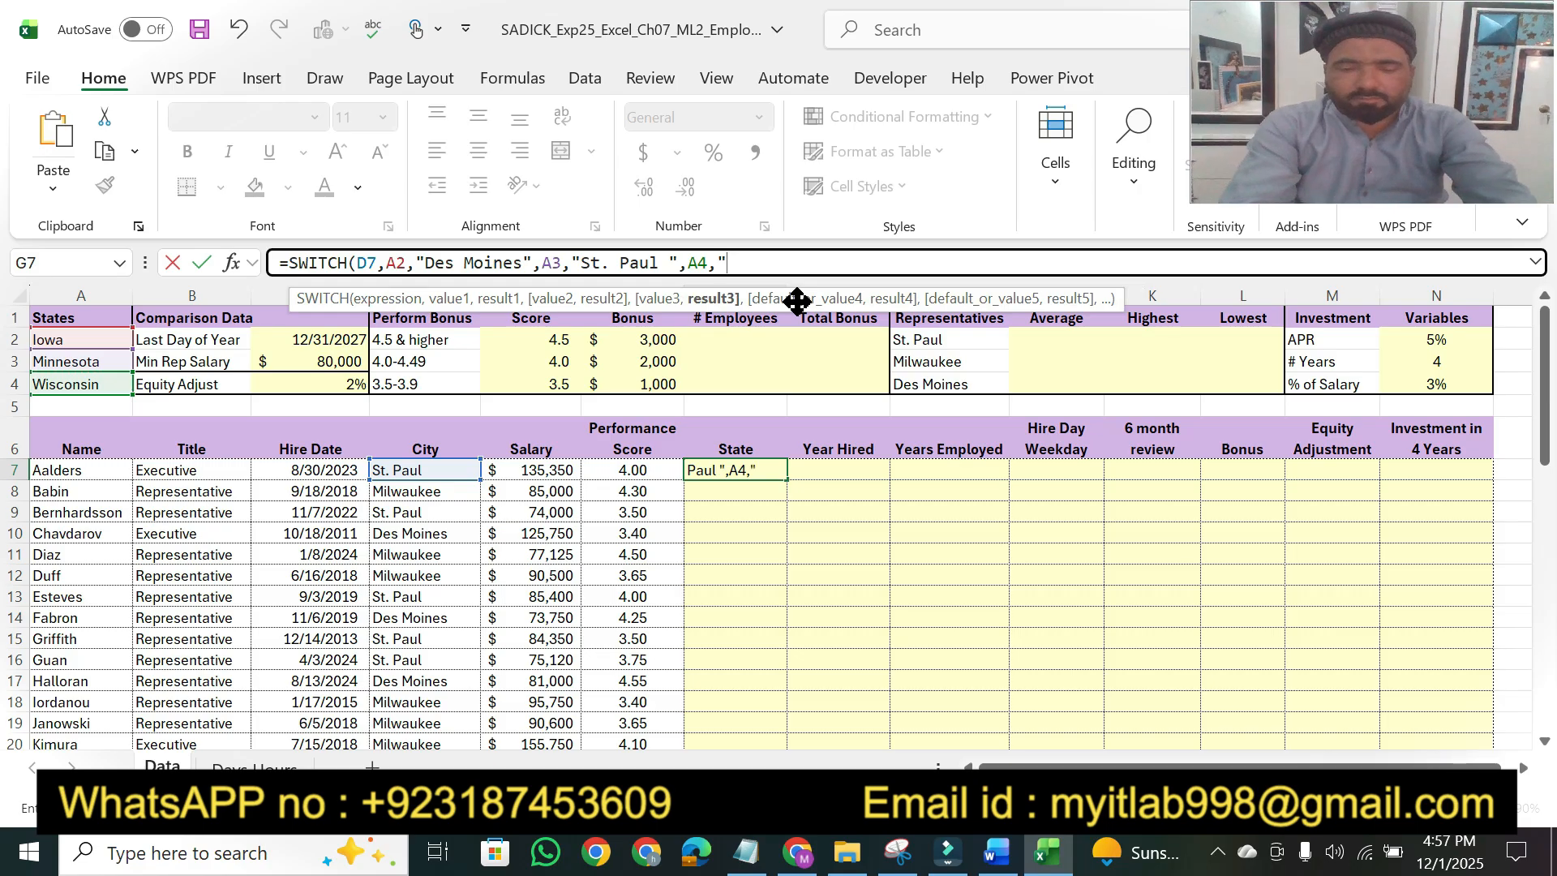
key(ctrl+v)
text(")
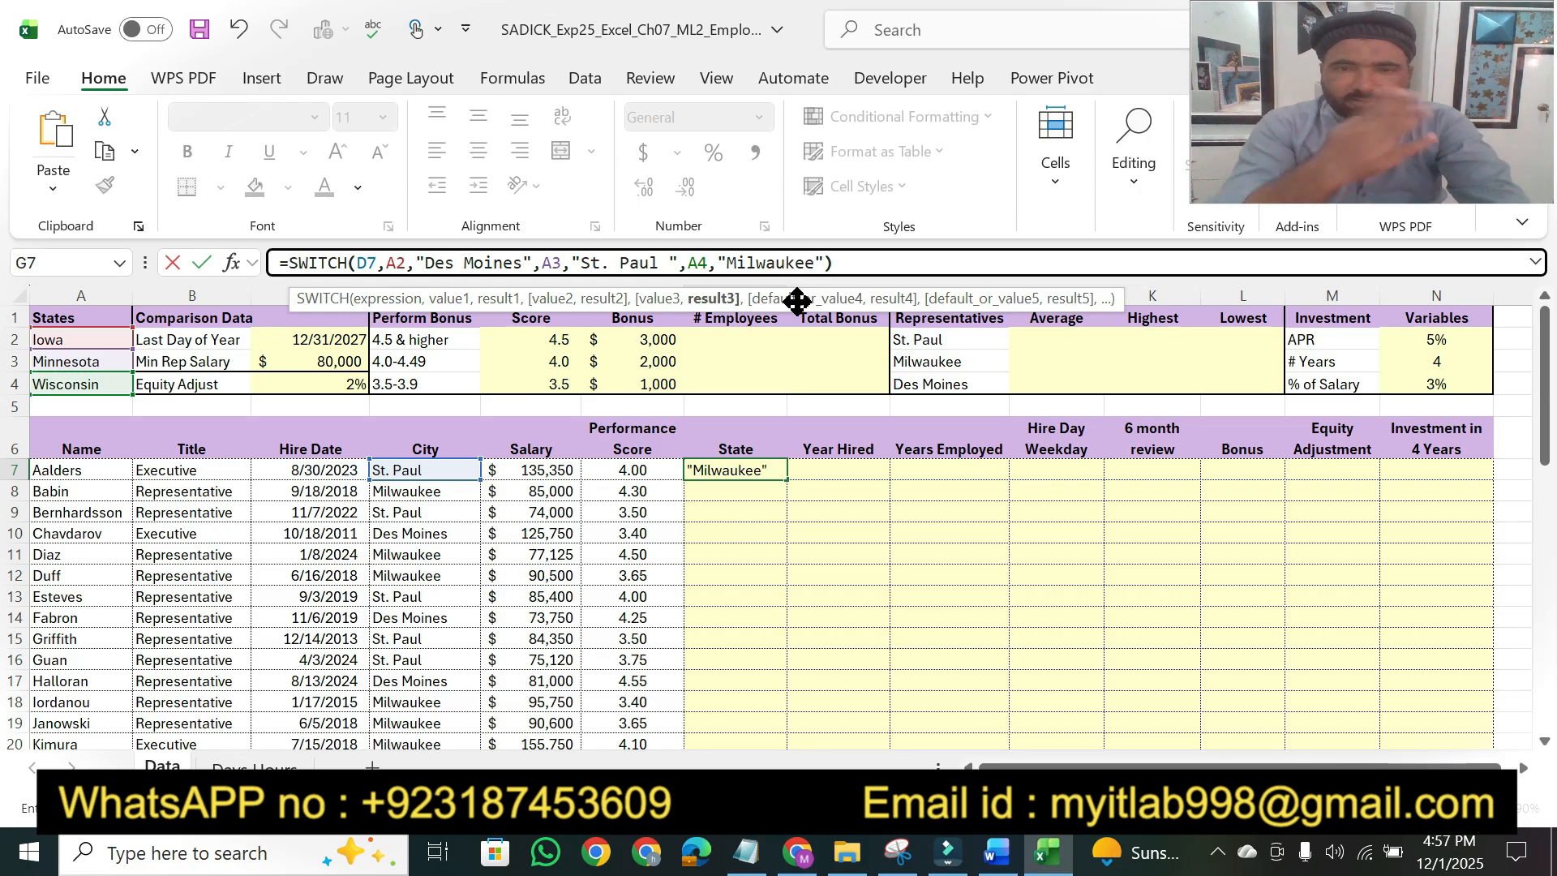
text())
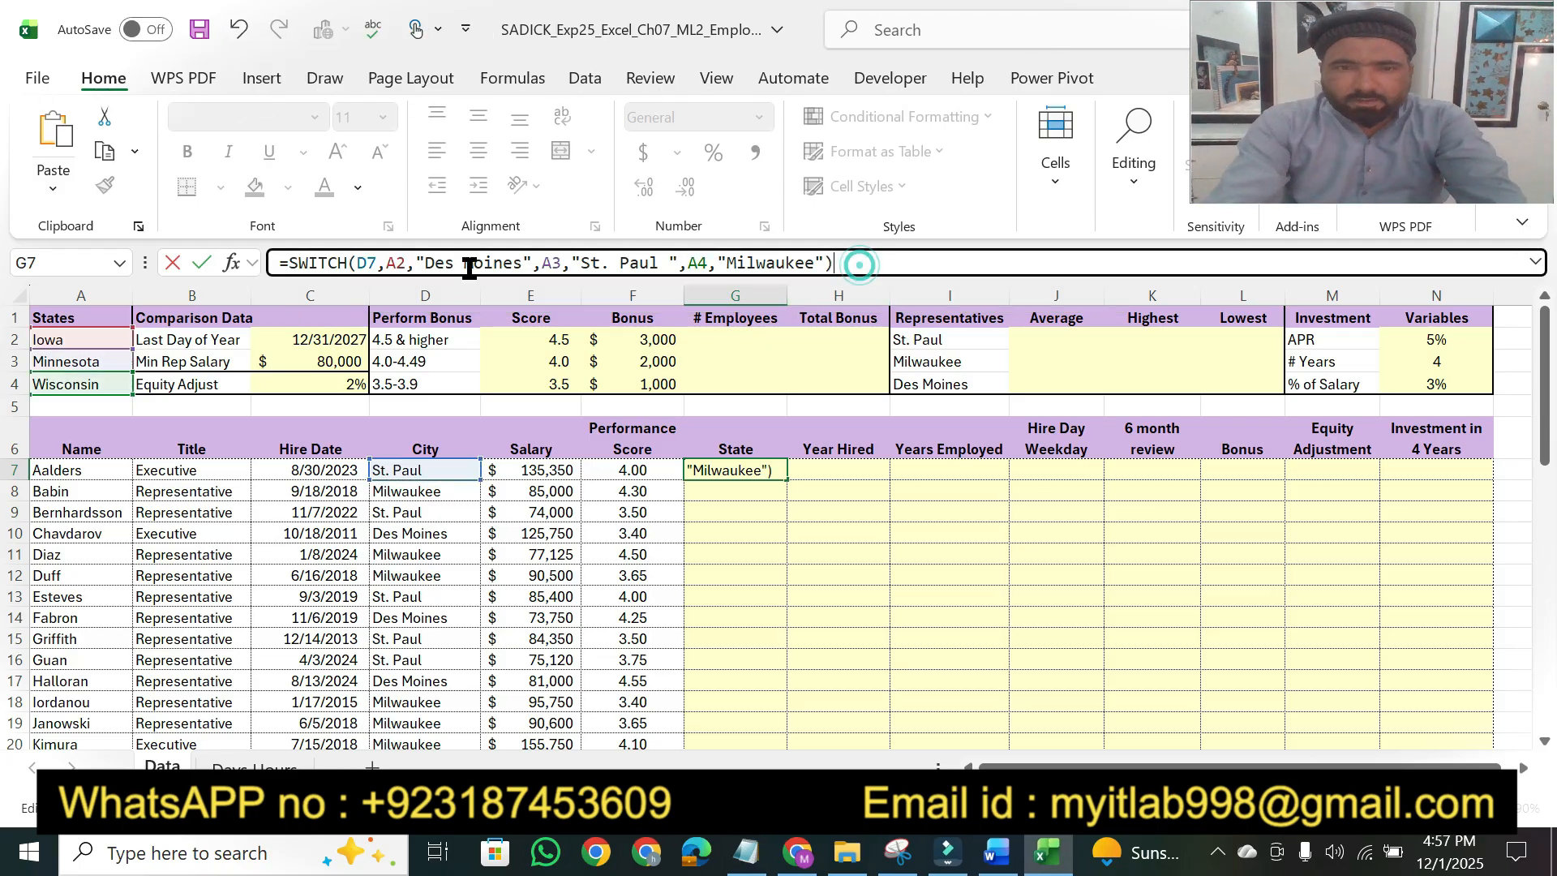
Step: Make the state references absolute as $A$2, $A$3 and $A$4 in the SWITCH formula, and enter it in G7
drag(410, 262, 388, 262)
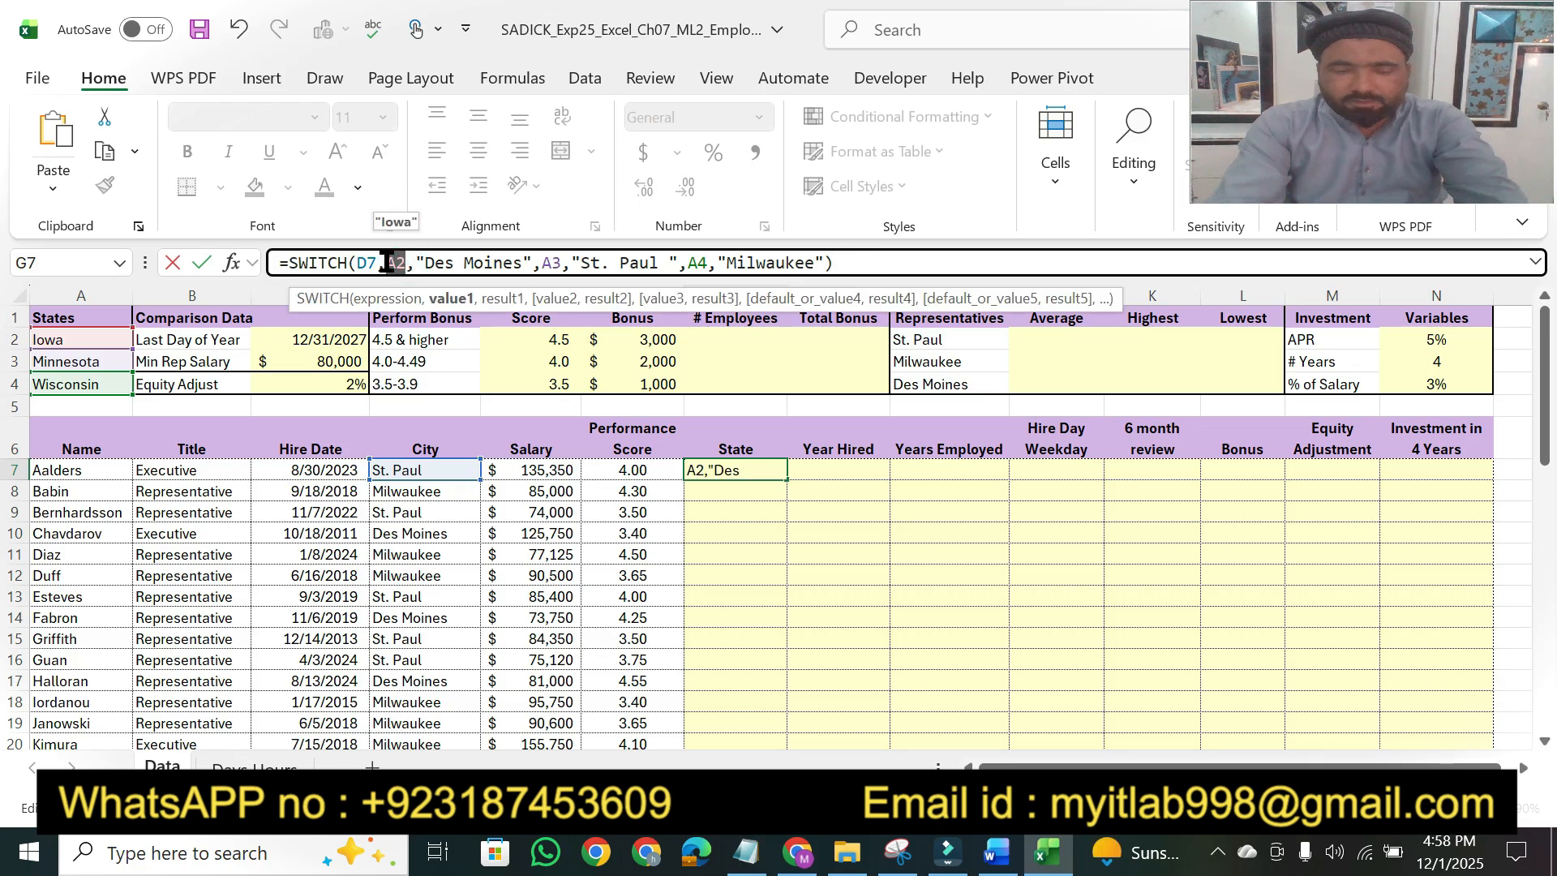
key(F4)
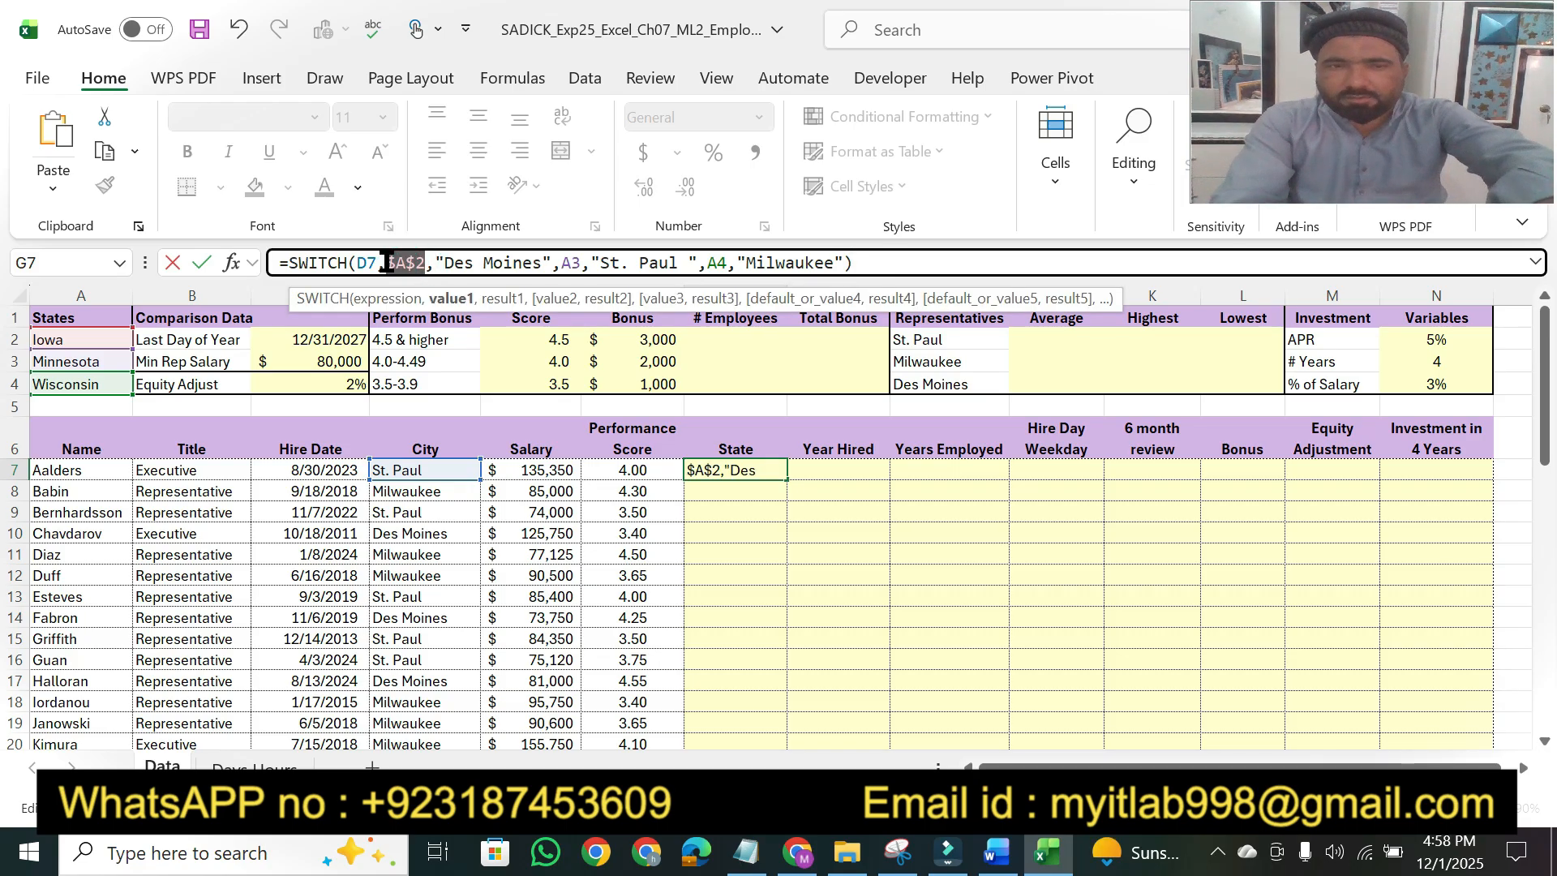
drag(581, 264, 563, 264)
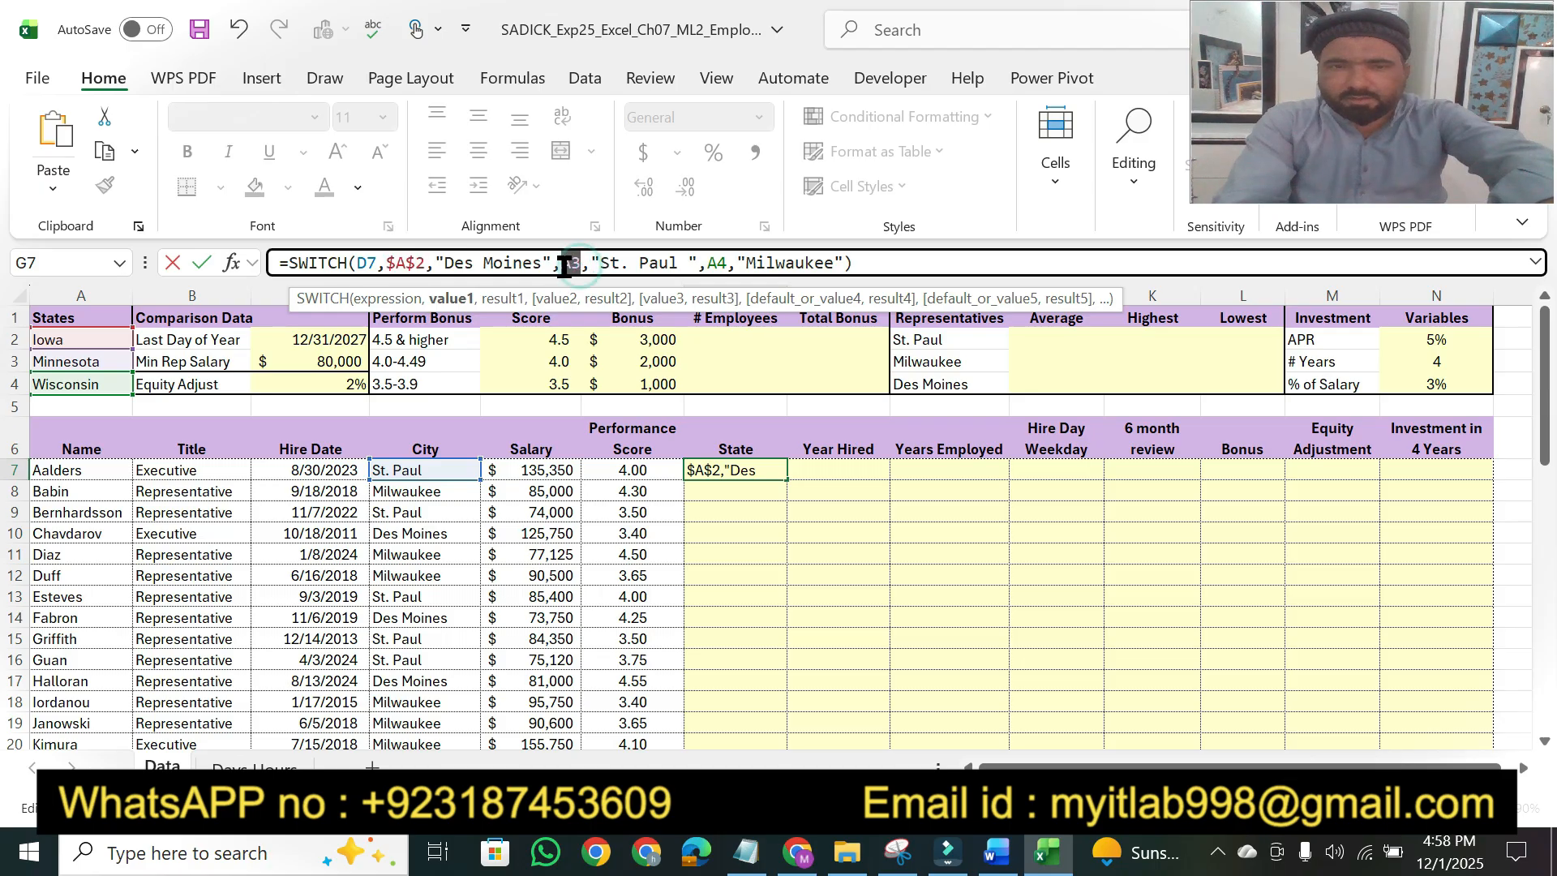
key(F4)
drag(744, 263, 731, 265)
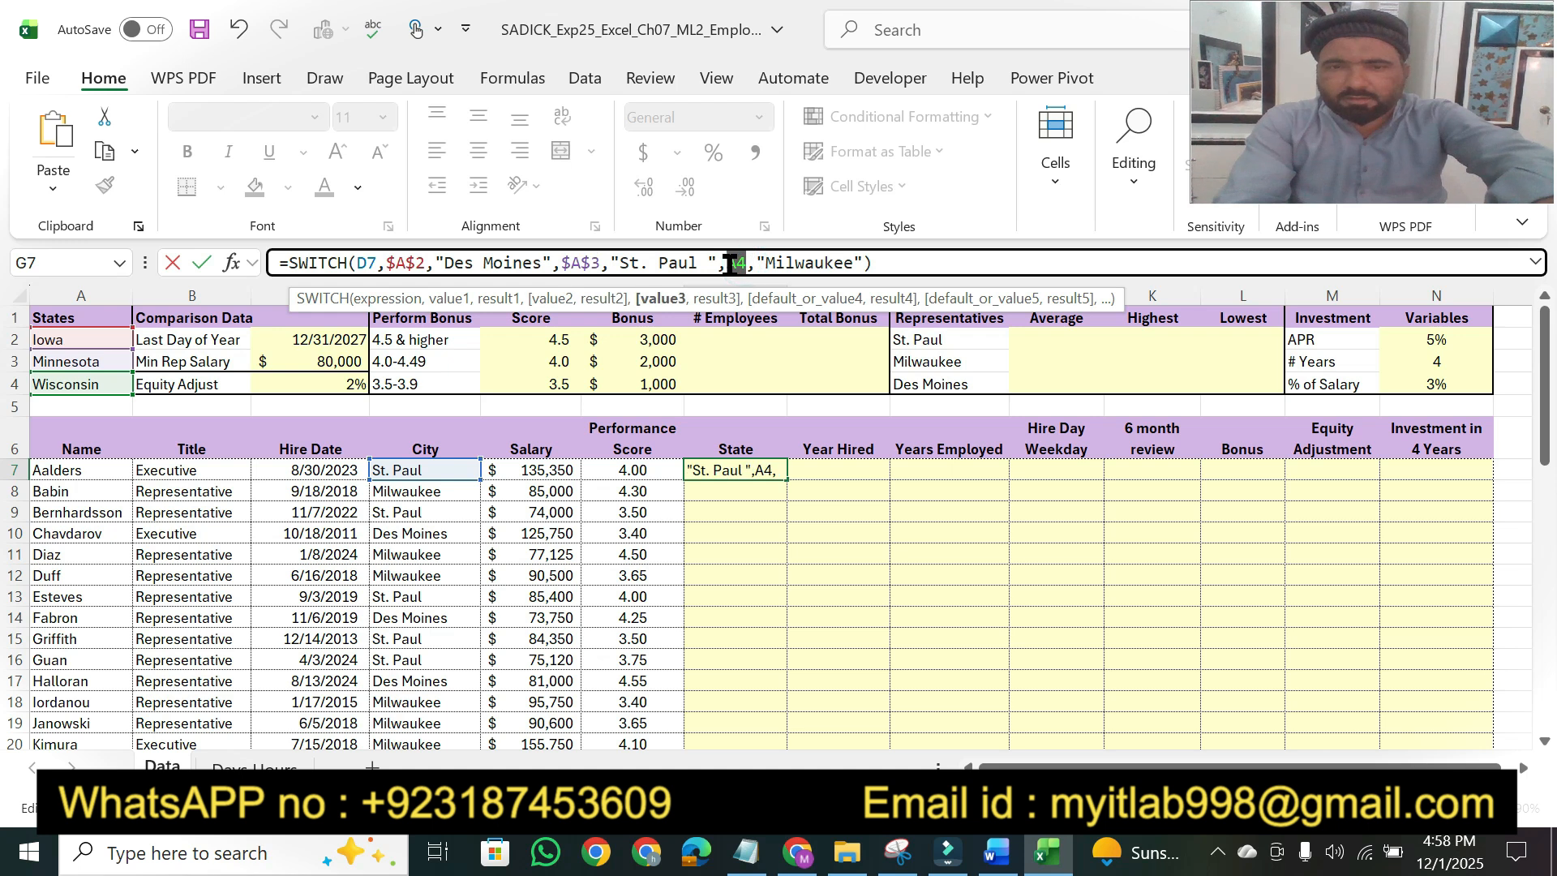
key(F4)
click(906, 264)
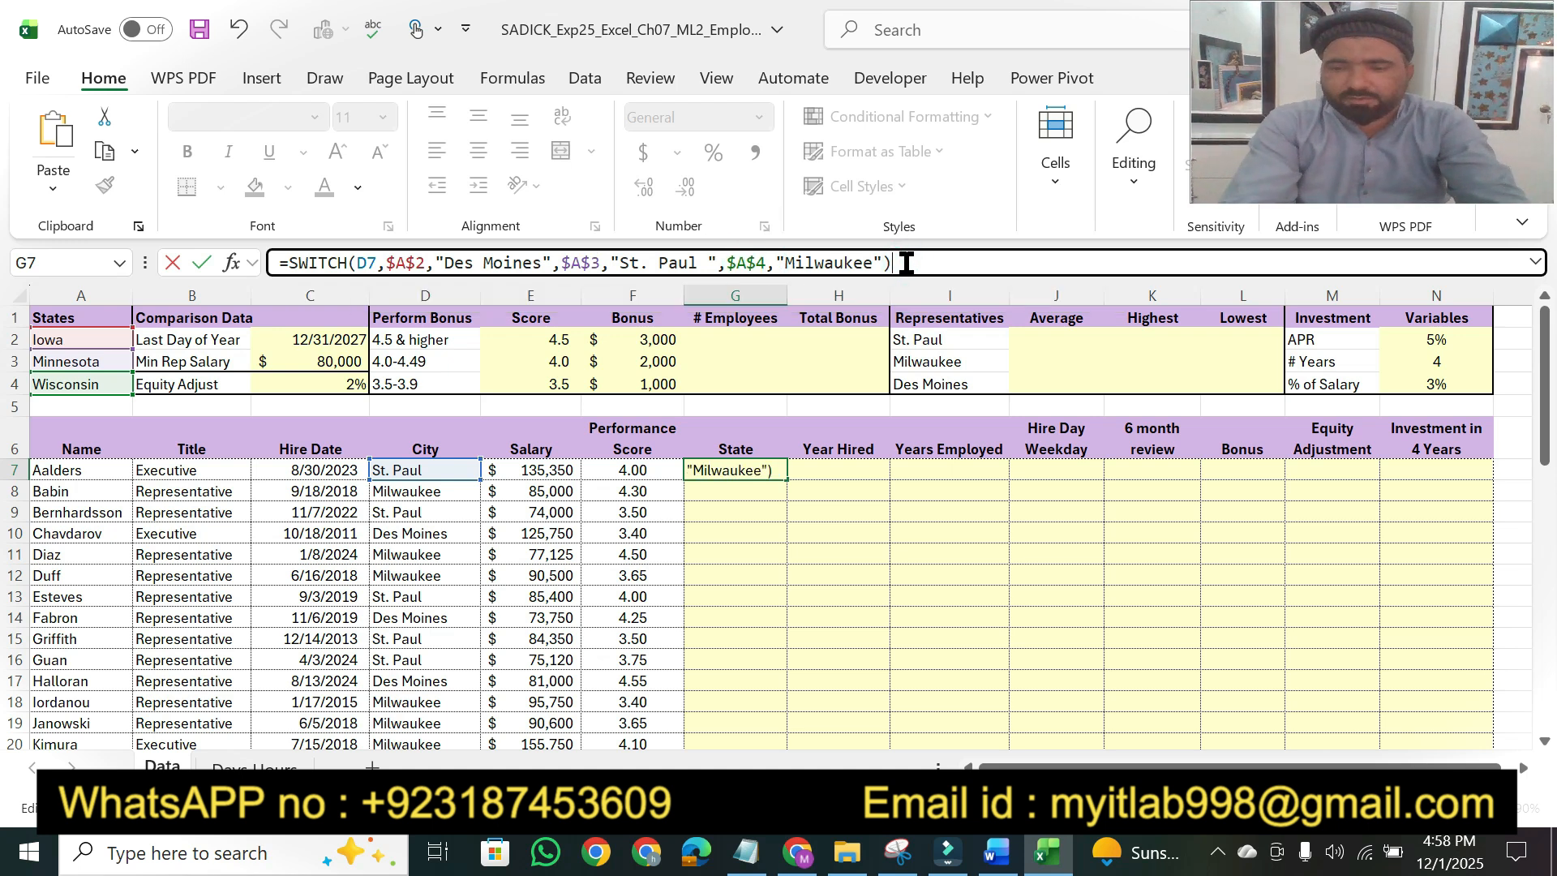
key(Return)
click(760, 463)
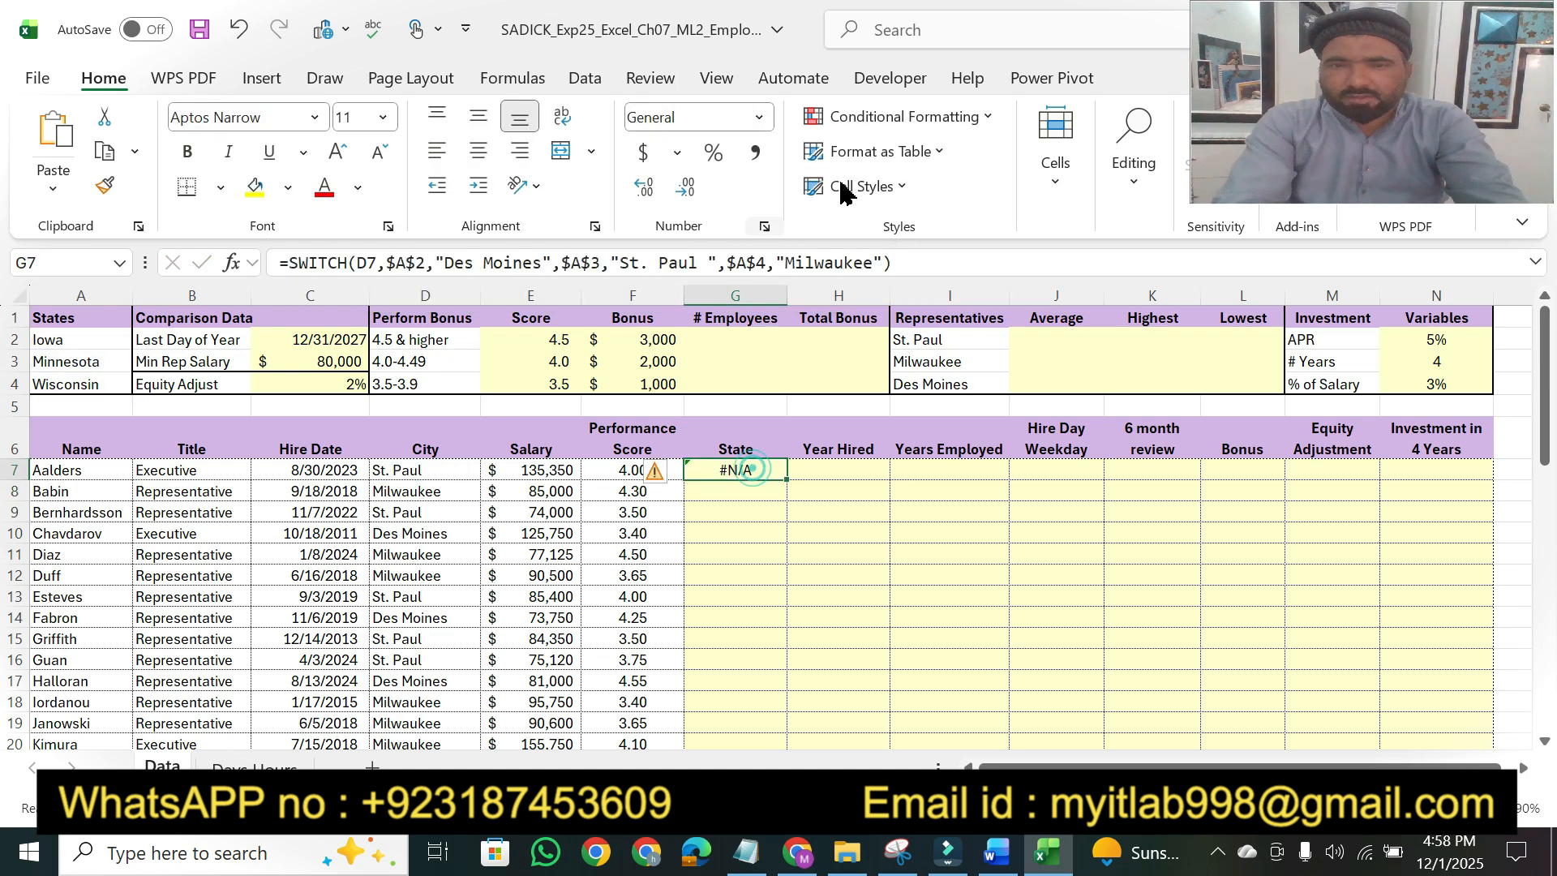
Step: Replace the formula in G7 with =SWITCH(D7, "Des Moines", $A$2, "St. Paul", $A$3, "Milwaukee", $A$4)
drag(906, 264, 280, 266)
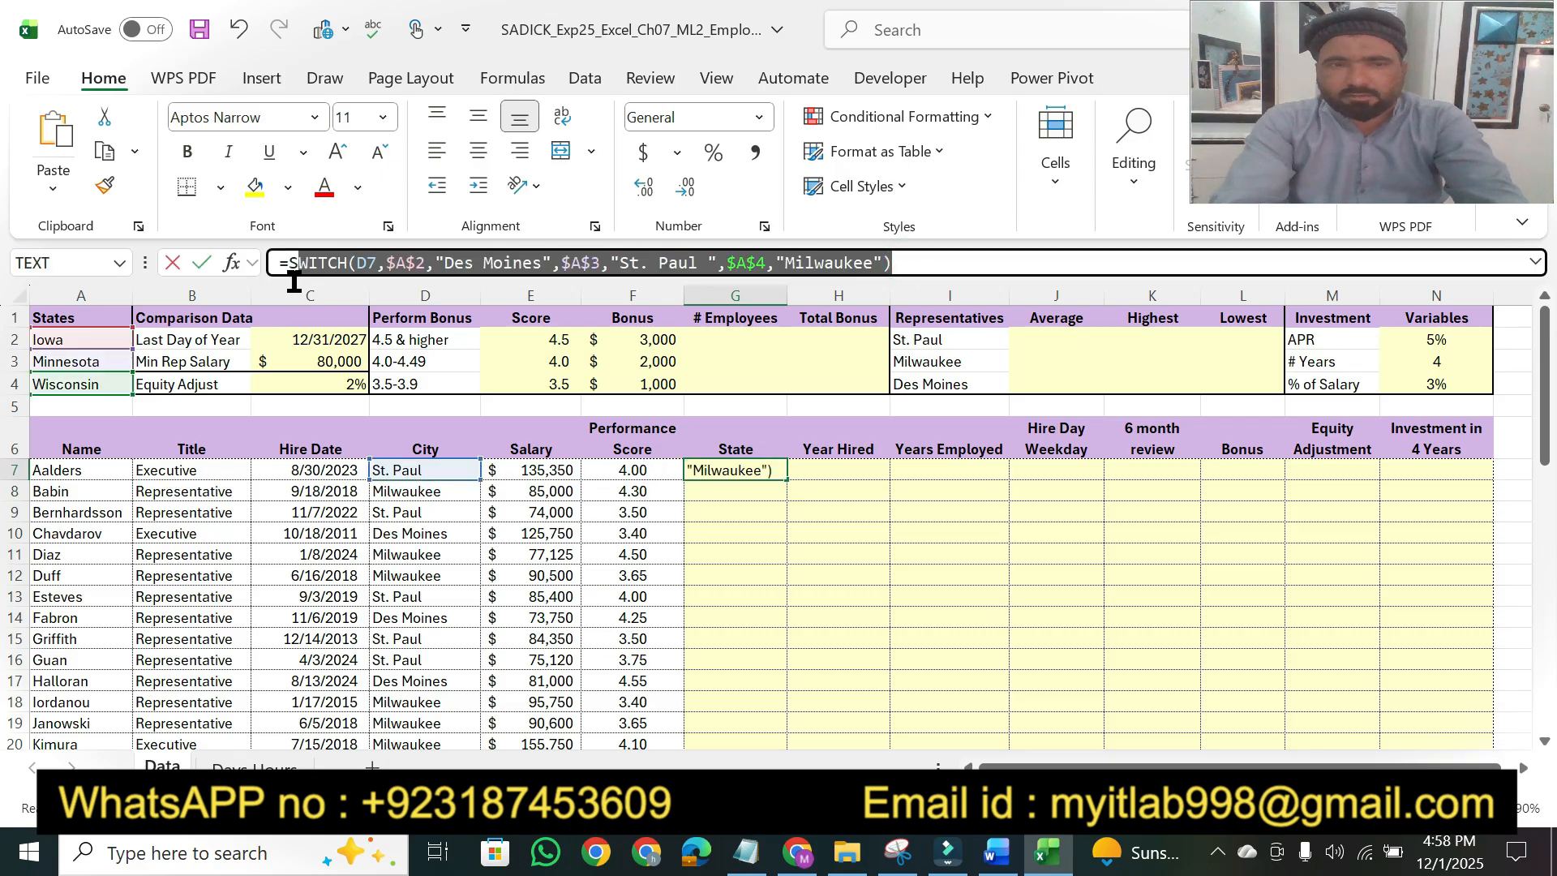
text(=SWITCH(D7, "Des Moines", $A$2, "St. Paul", $A$3, "Milwaukee", $A$4))
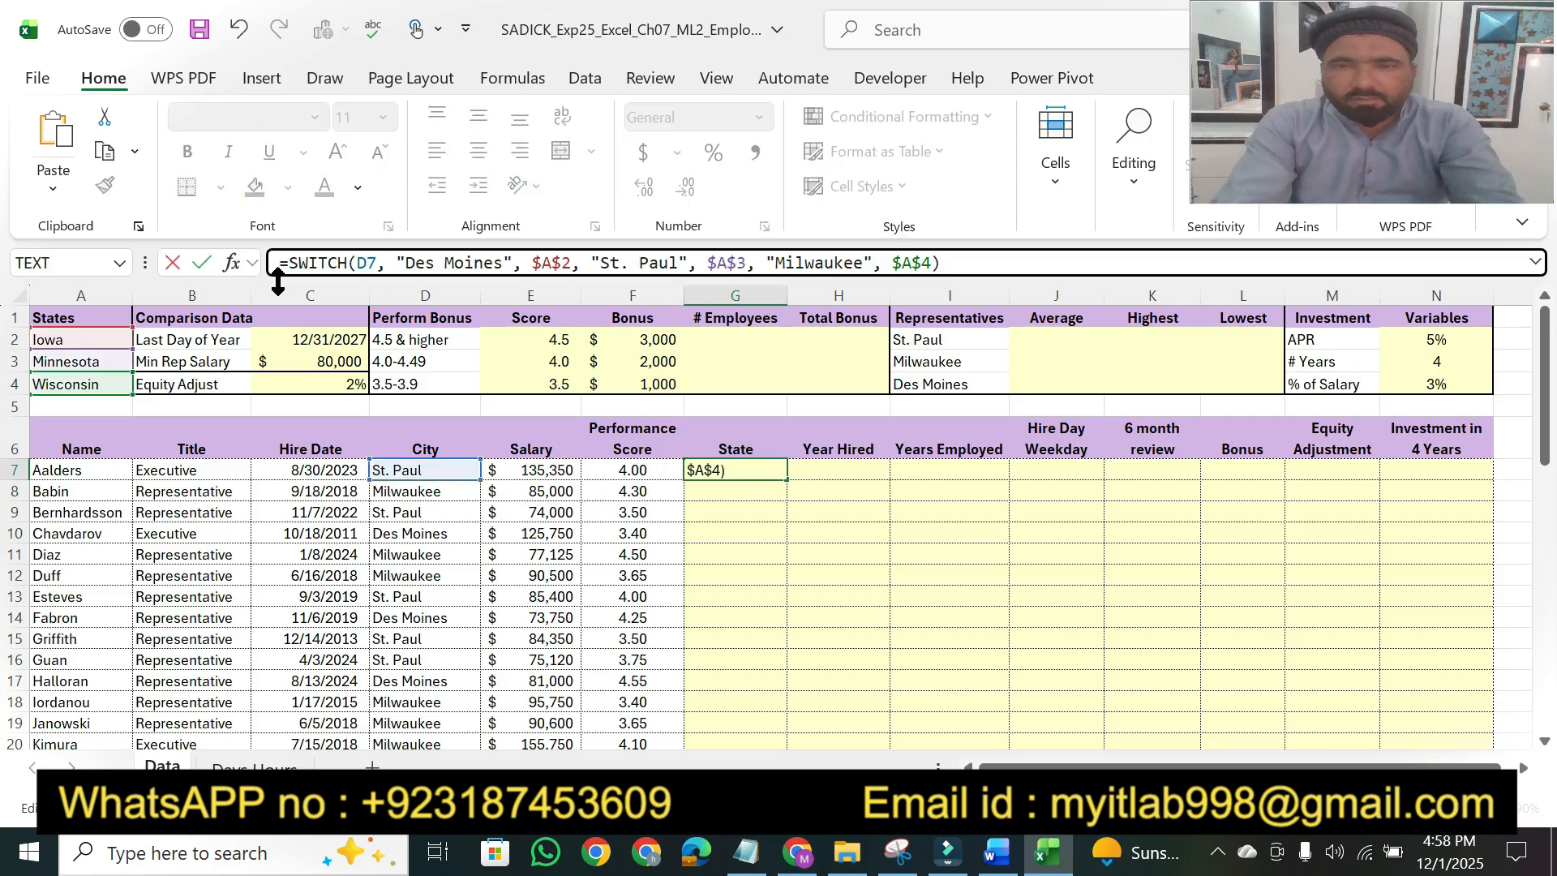
key(Return)
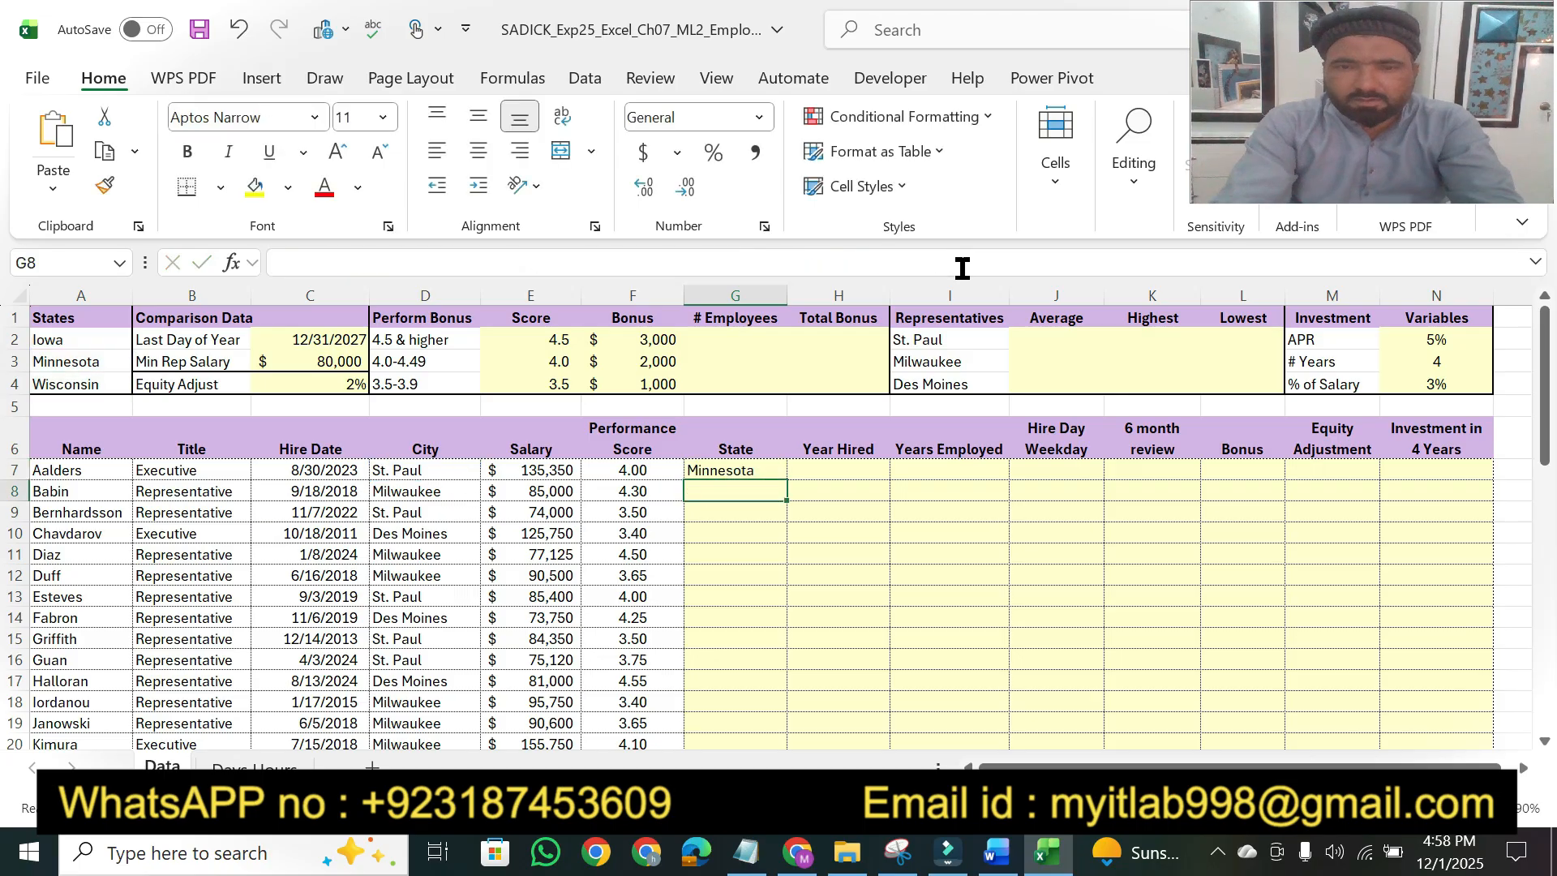
click(747, 468)
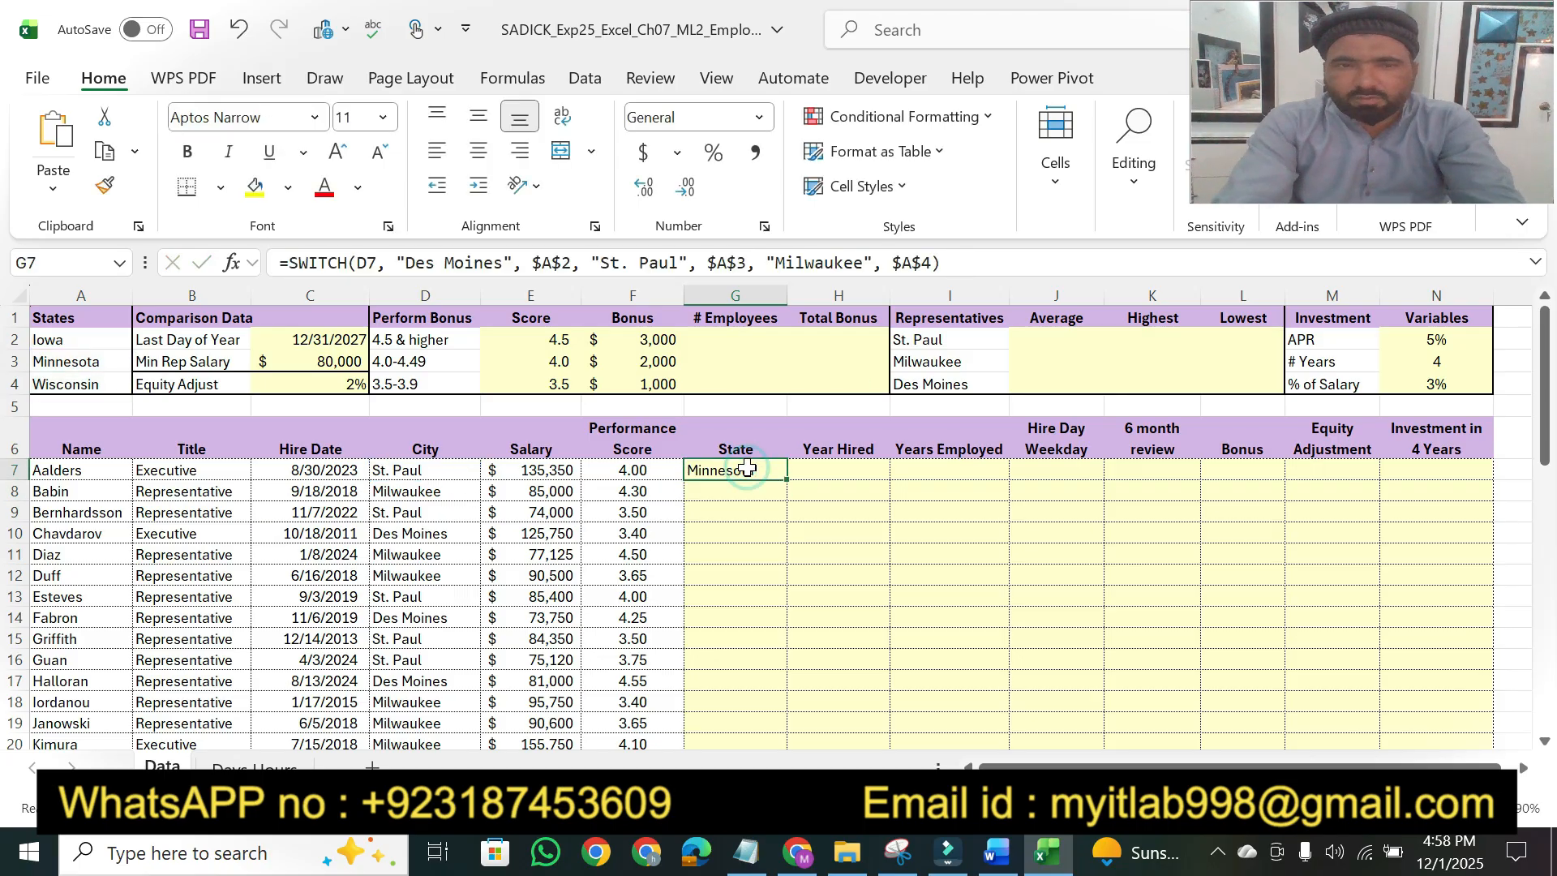
Step: Highlight the Word instructions on mixed references for A2:A4 and copying G7 to G8:G31, and return to the Excel workbook
click(998, 852)
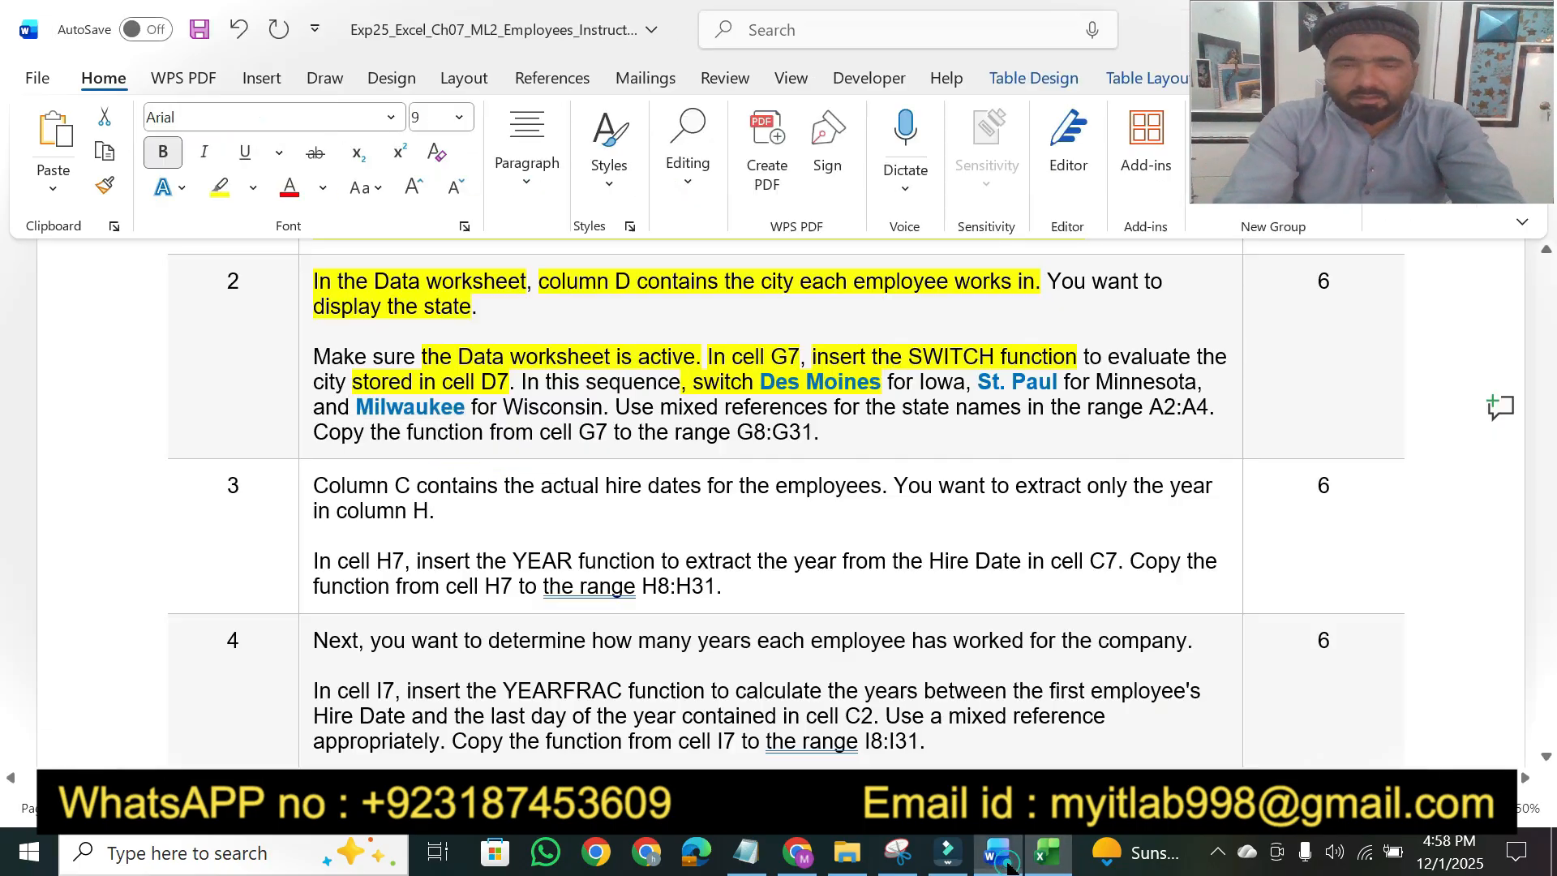
drag(609, 407, 1199, 403)
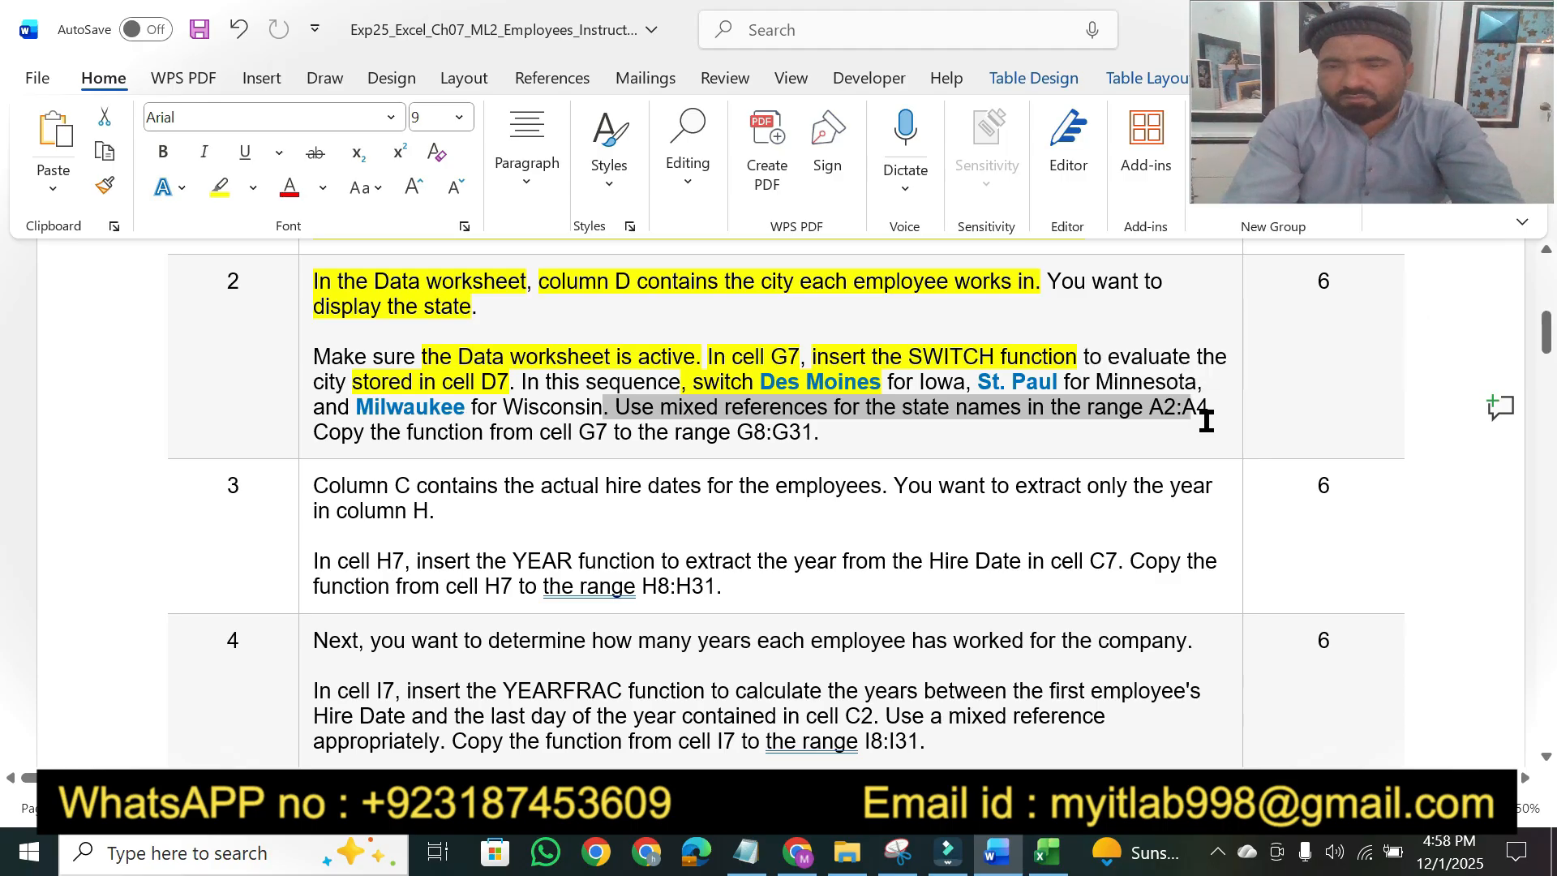
key(shift+Right)
click(219, 190)
click(209, 193)
drag(404, 423, 823, 432)
click(1046, 851)
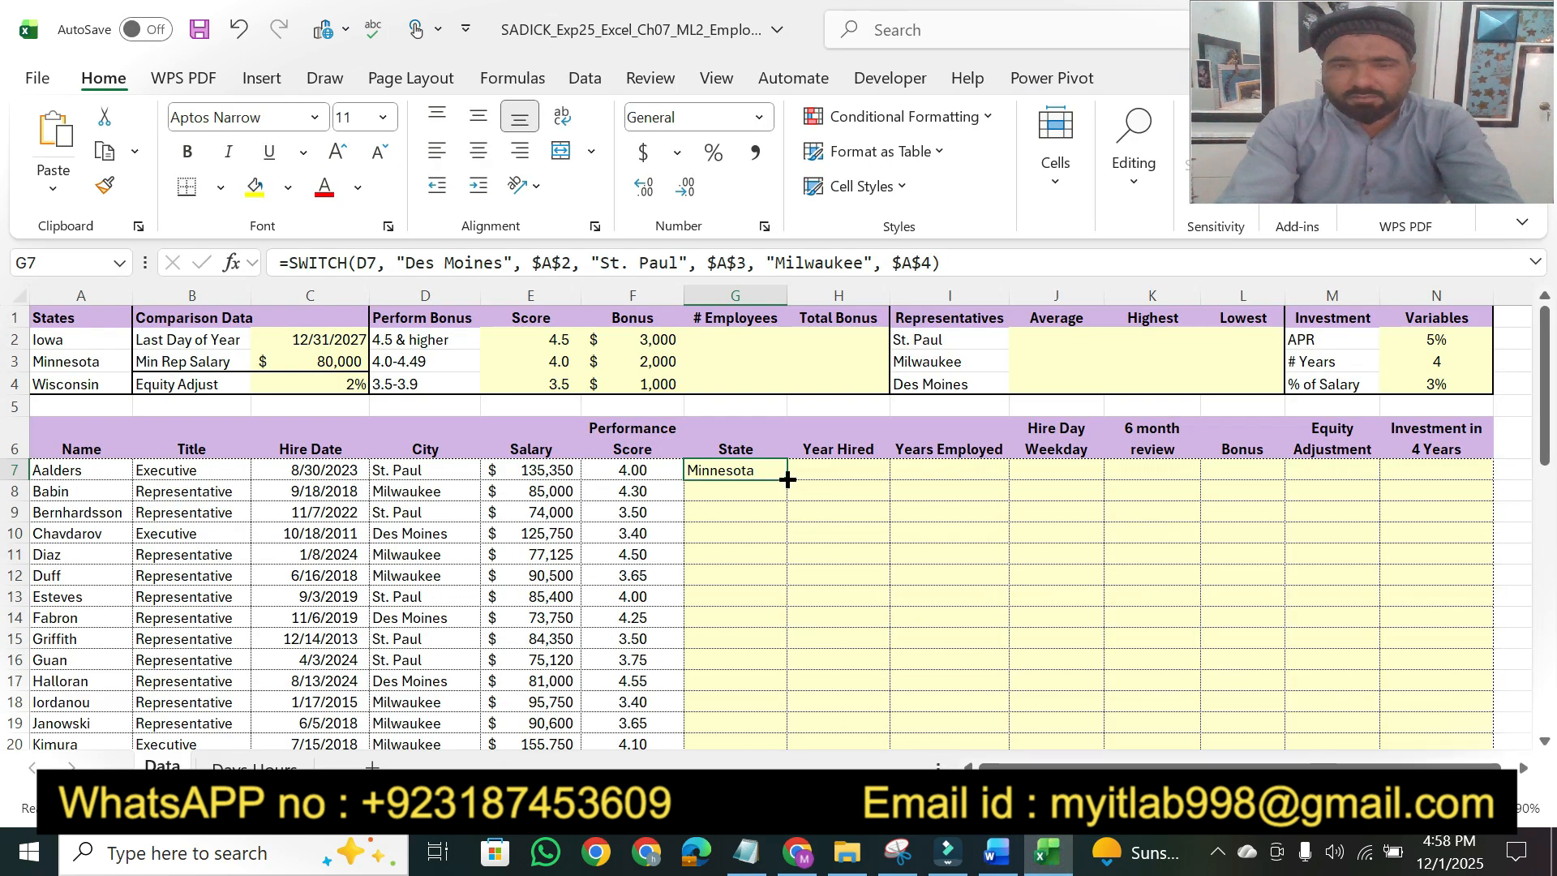
Step: Copy the SWITCH formula from G7 down through G31 and check the filled states against the Word instructions
double_click(788, 479)
drag(1545, 430, 1544, 487)
click(765, 734)
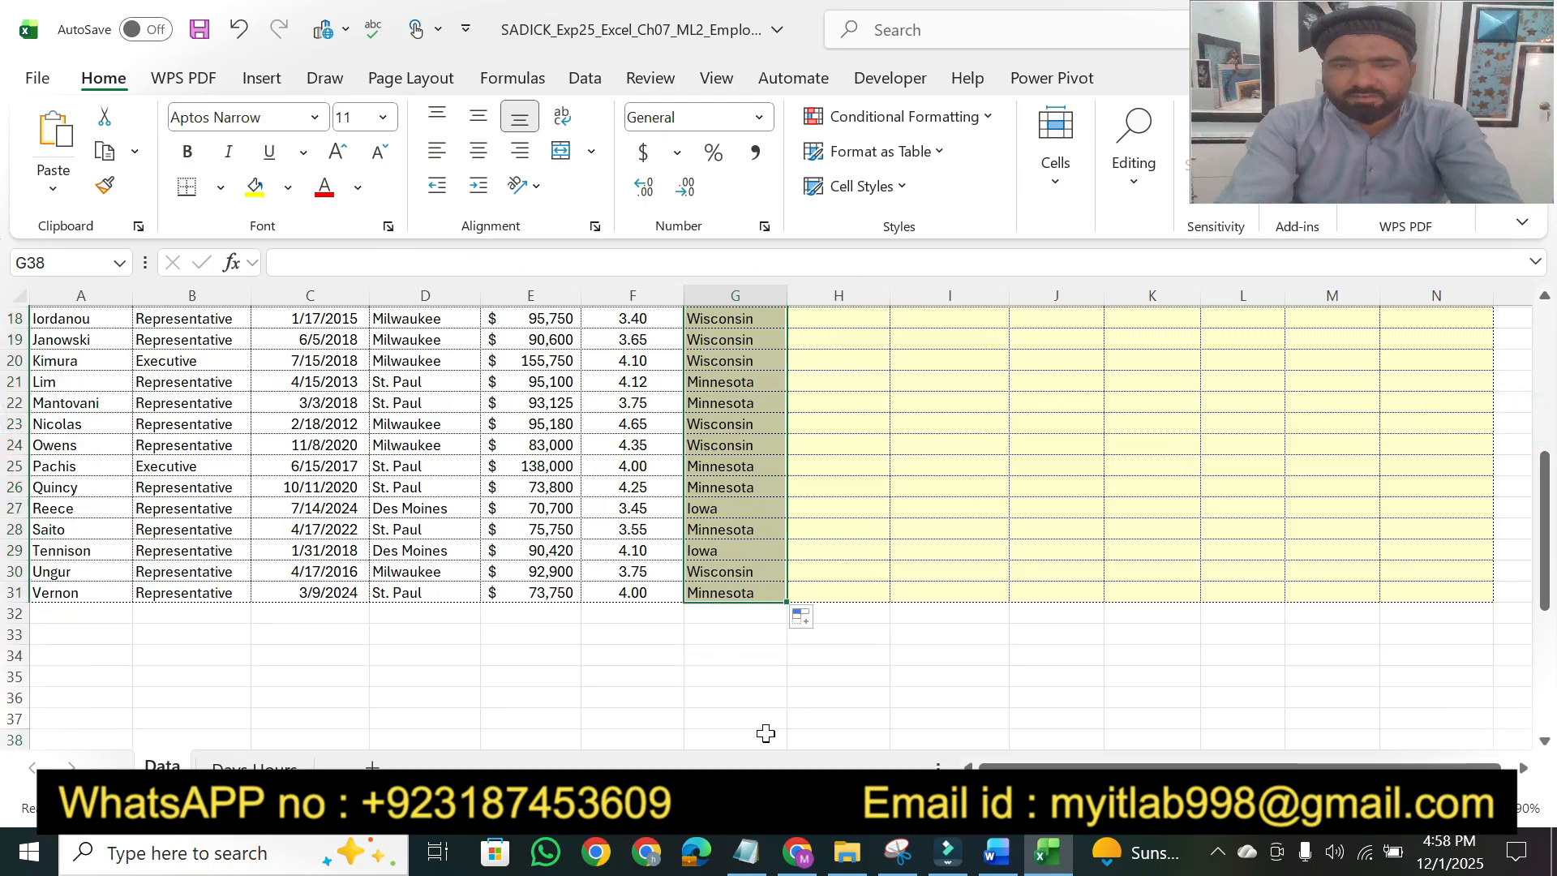
click(998, 851)
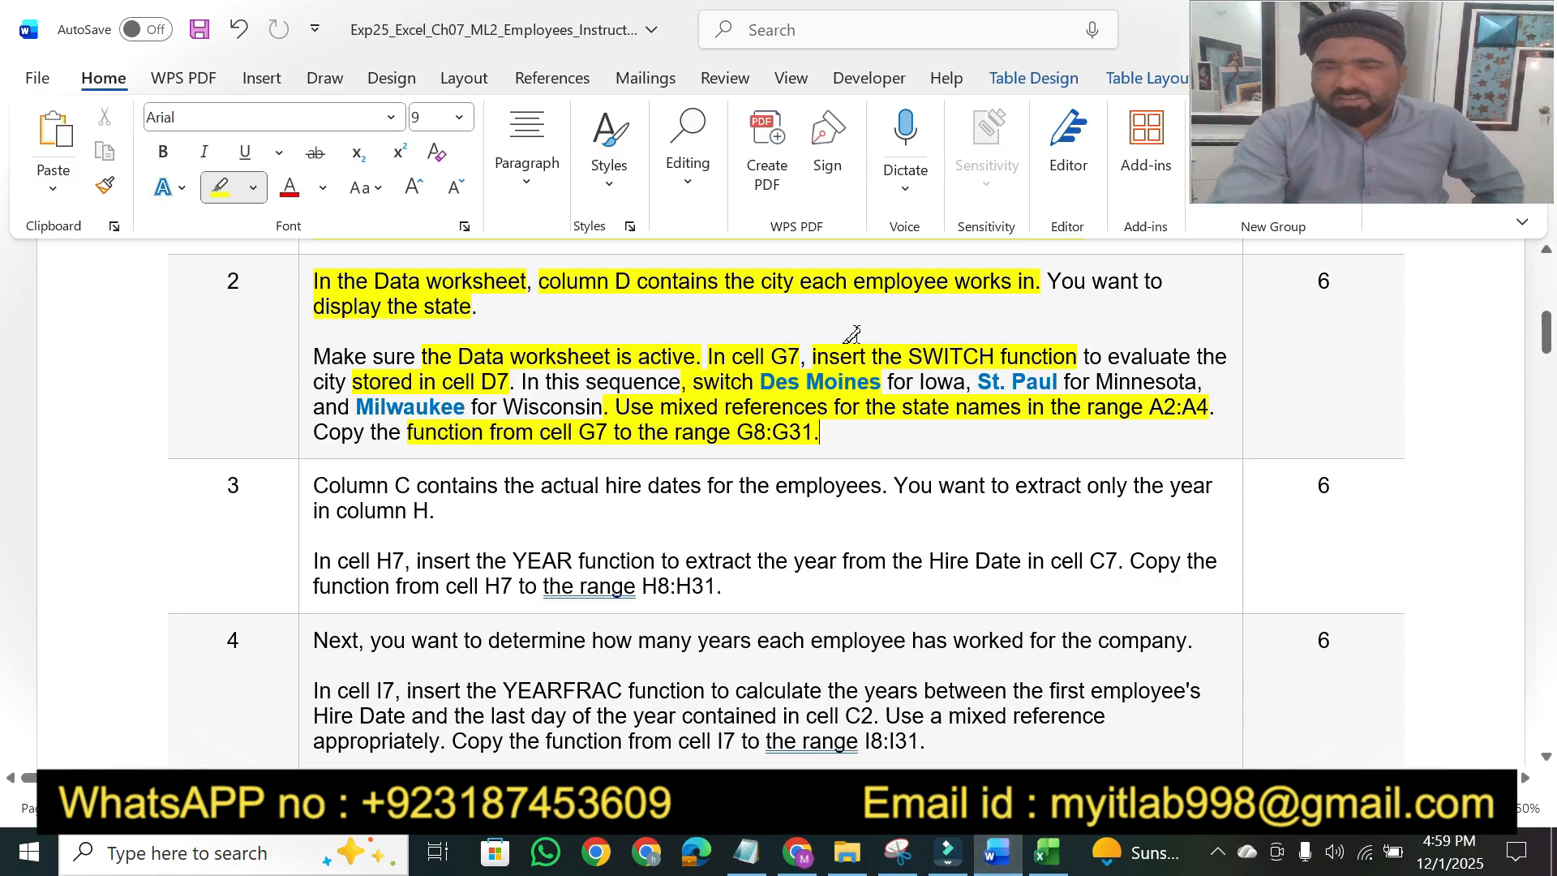
click(1049, 853)
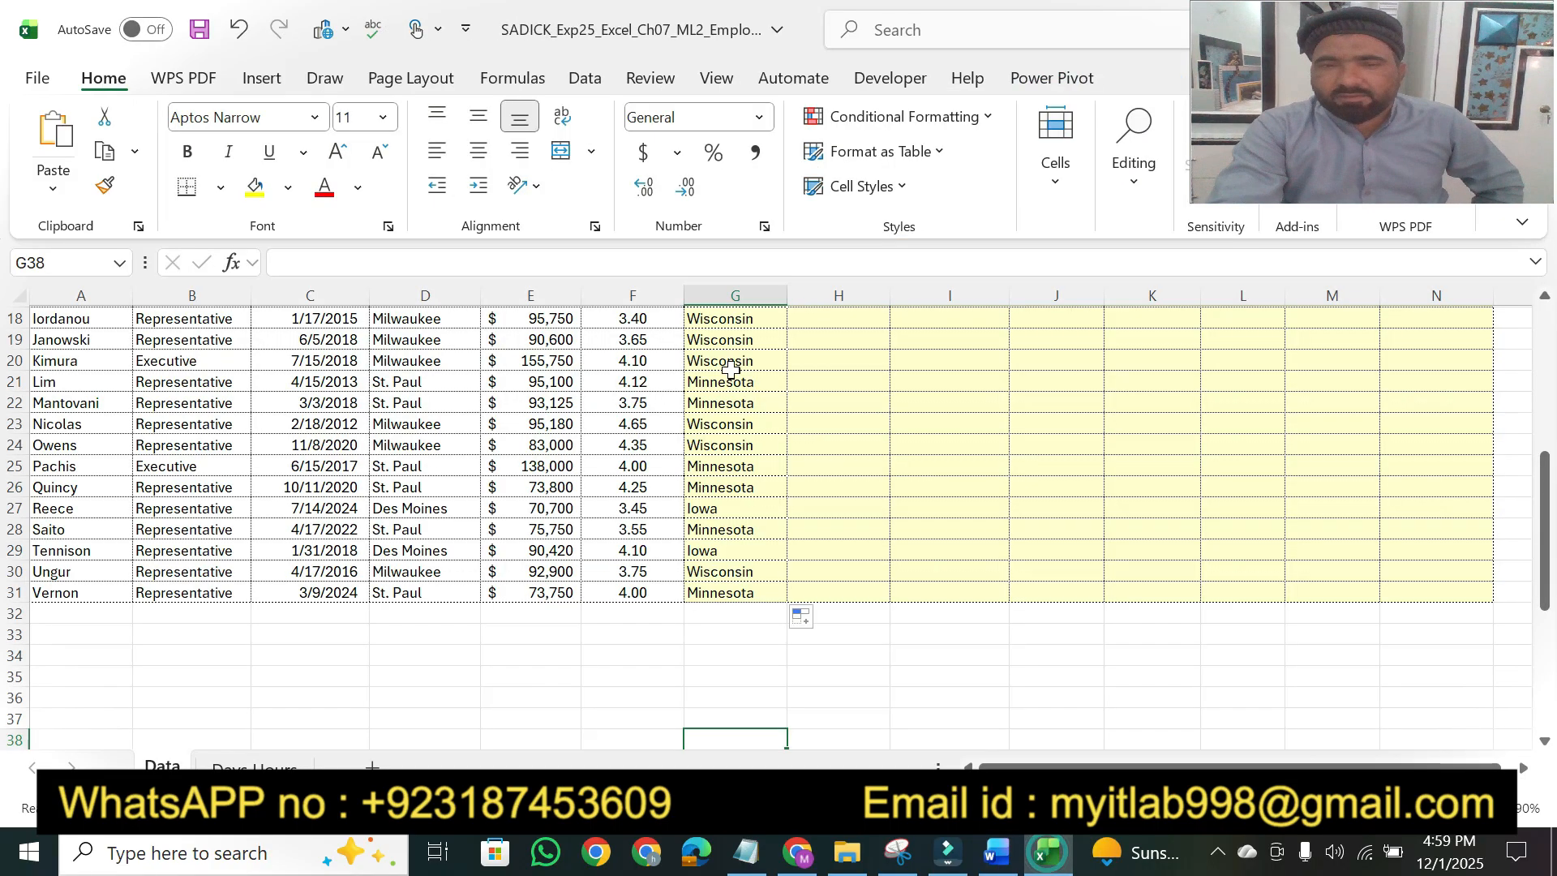
drag(1545, 527, 1545, 382)
Step: In Word, highlight the step 3 text on column C hire dates, extracting only the year in column H, and inserting YEAR in H7
click(997, 853)
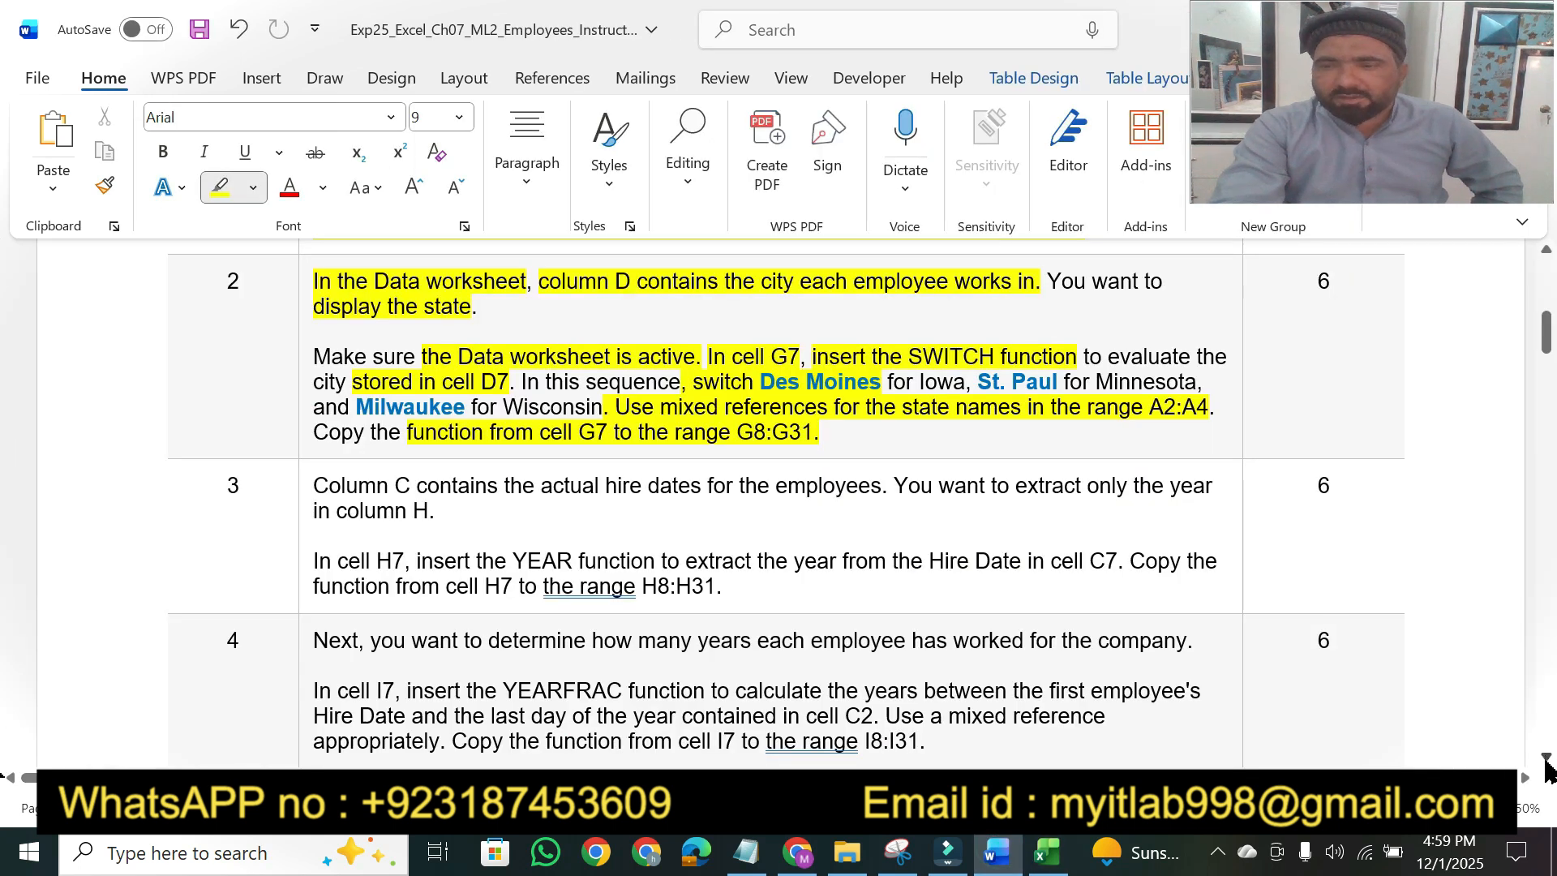
click(1546, 759)
click(1546, 759)
click(1546, 759)
click(1546, 758)
click(1546, 758)
click(1546, 759)
click(1546, 758)
click(1546, 759)
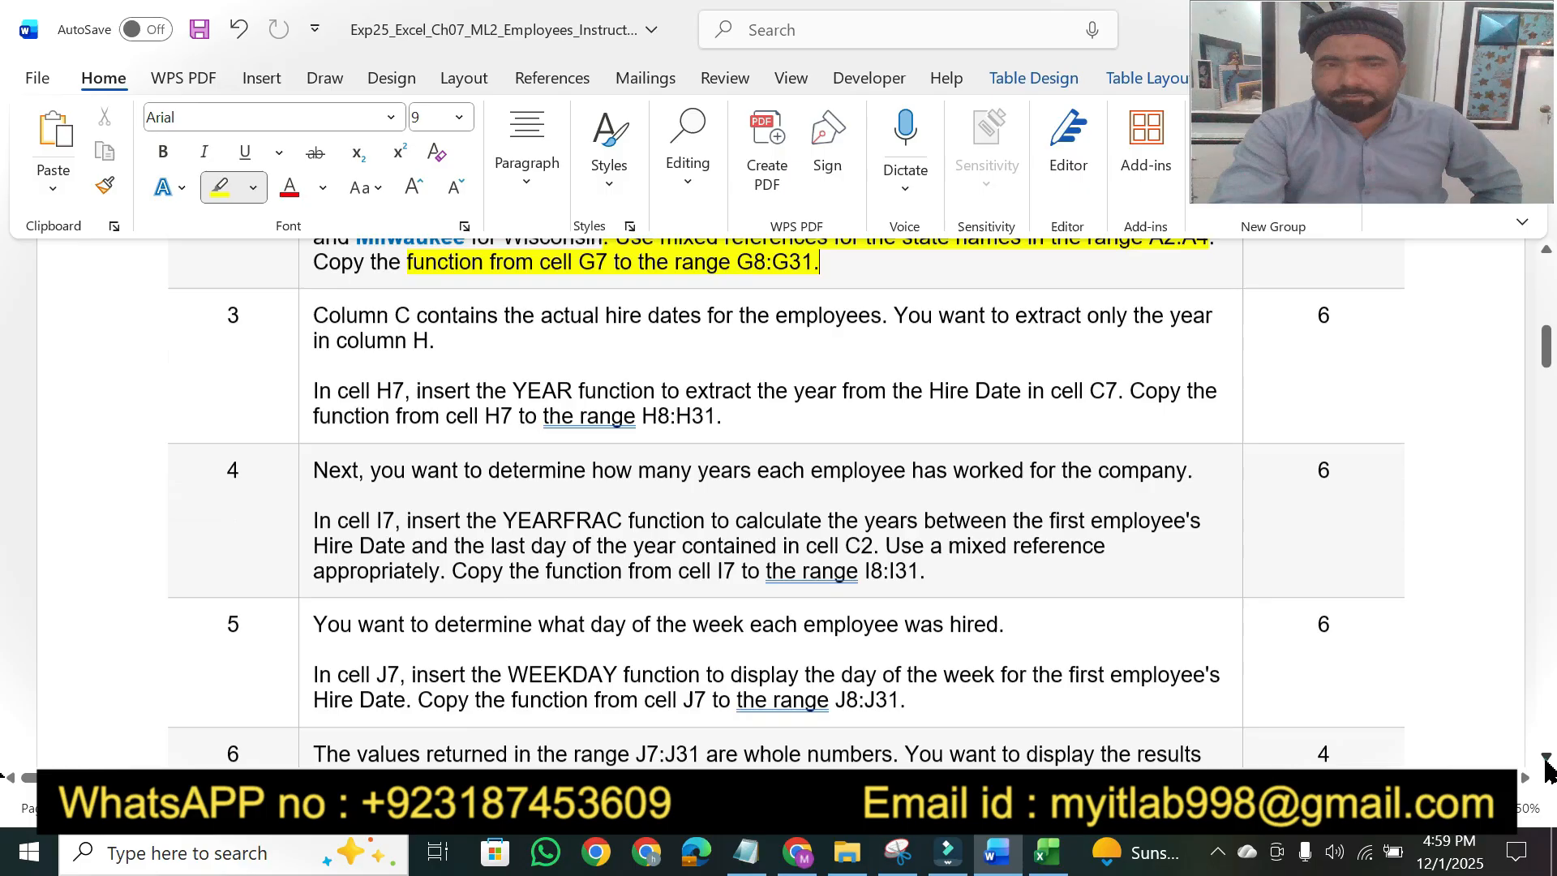
click(1546, 758)
click(1546, 759)
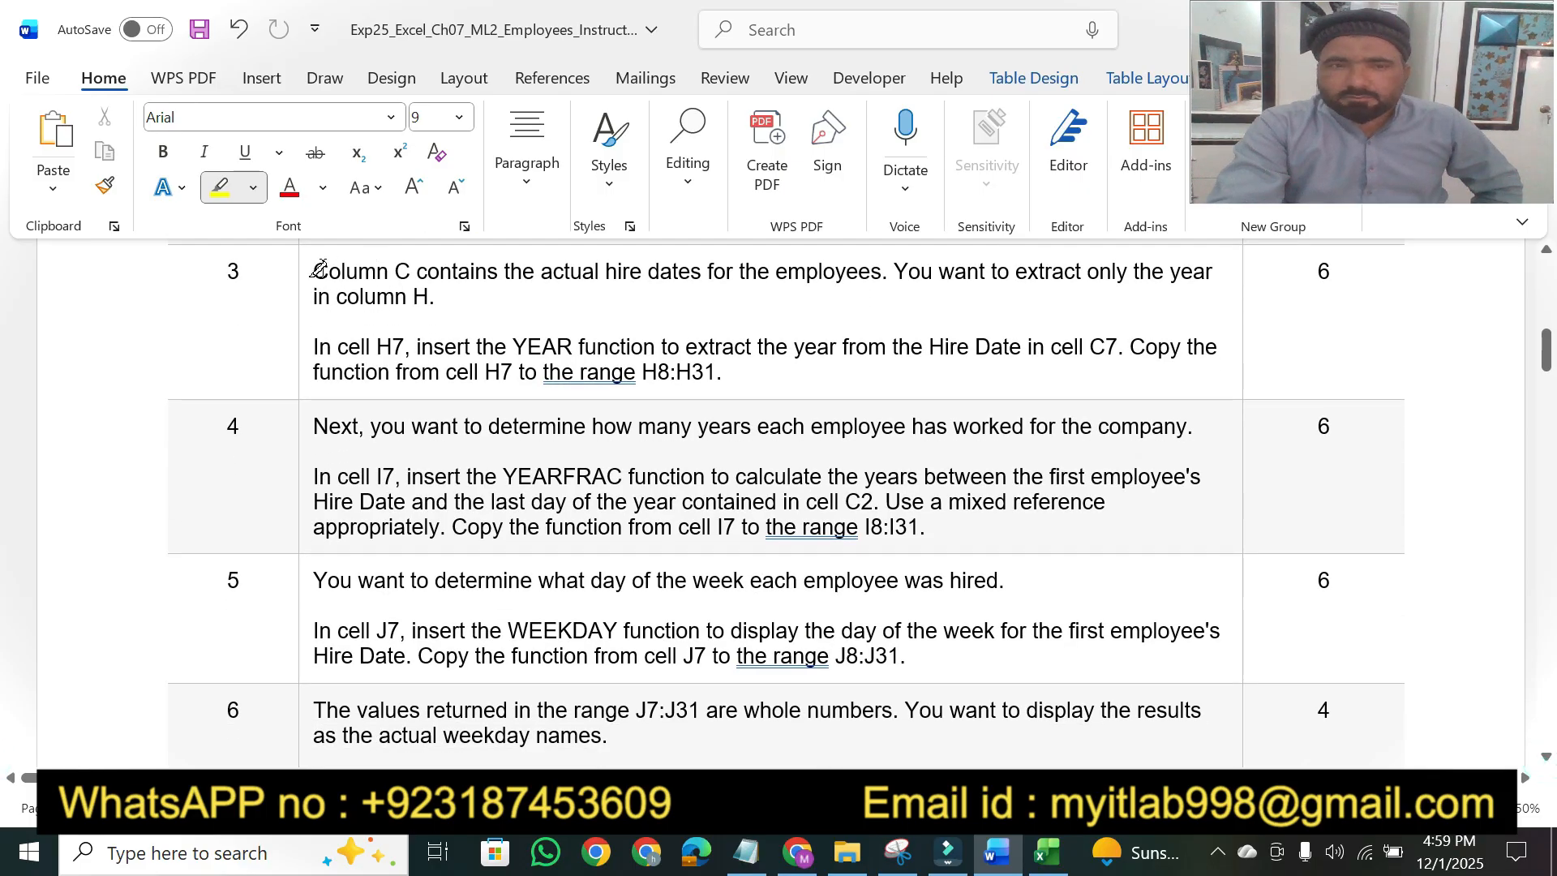
drag(315, 270, 876, 260)
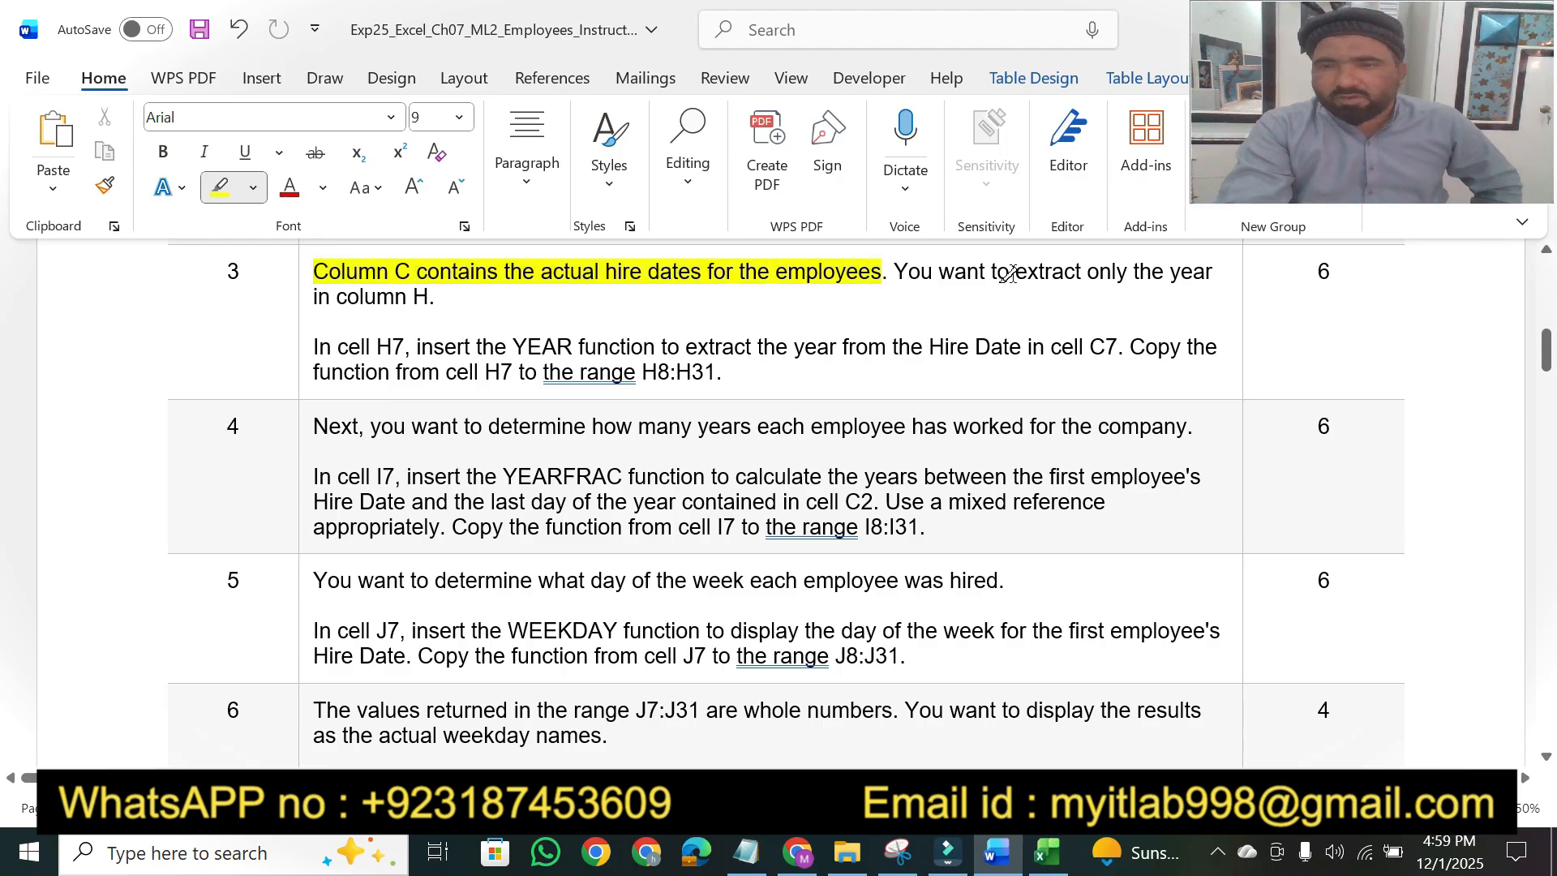
drag(1024, 272, 1214, 271)
drag(312, 293, 432, 298)
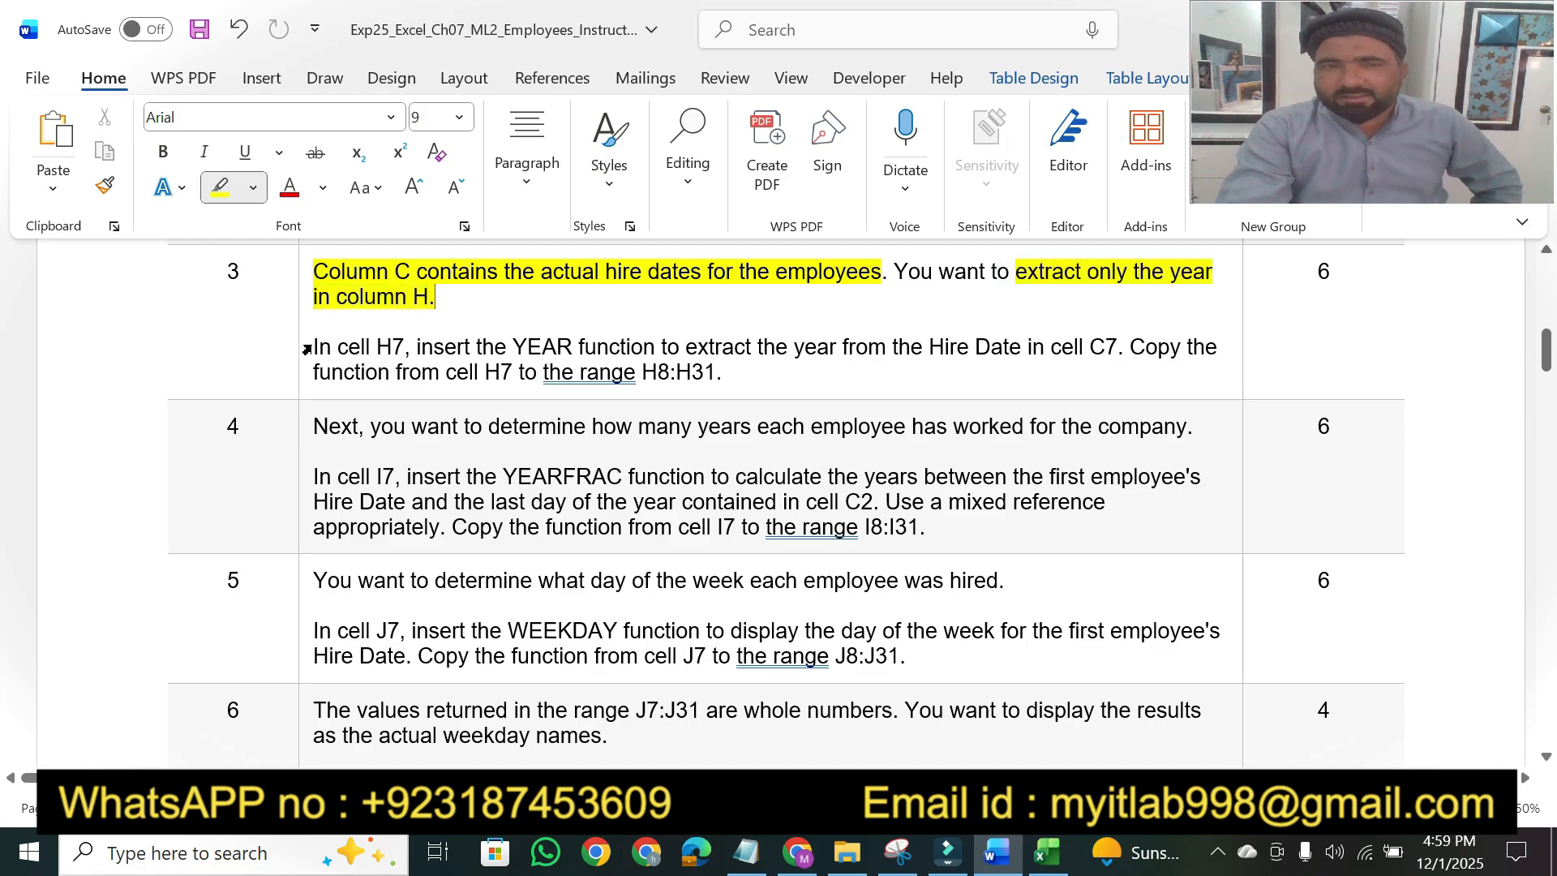
drag(313, 344, 620, 343)
Step: Switch to the Excel workbook and begin a YEAR function in cell H7
click(1036, 857)
click(836, 468)
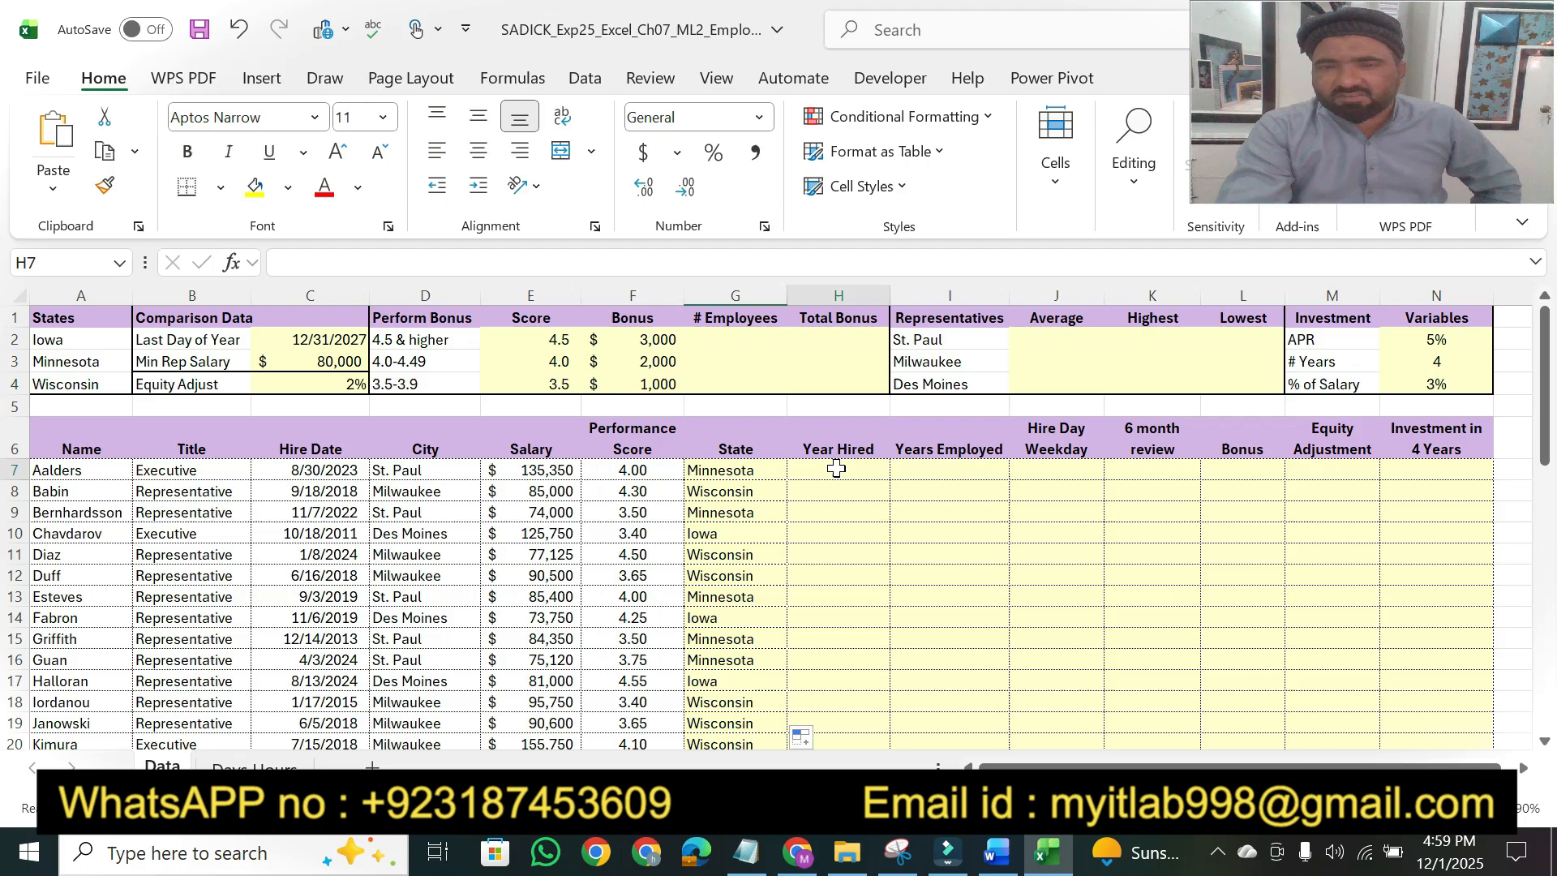
text(=ya)
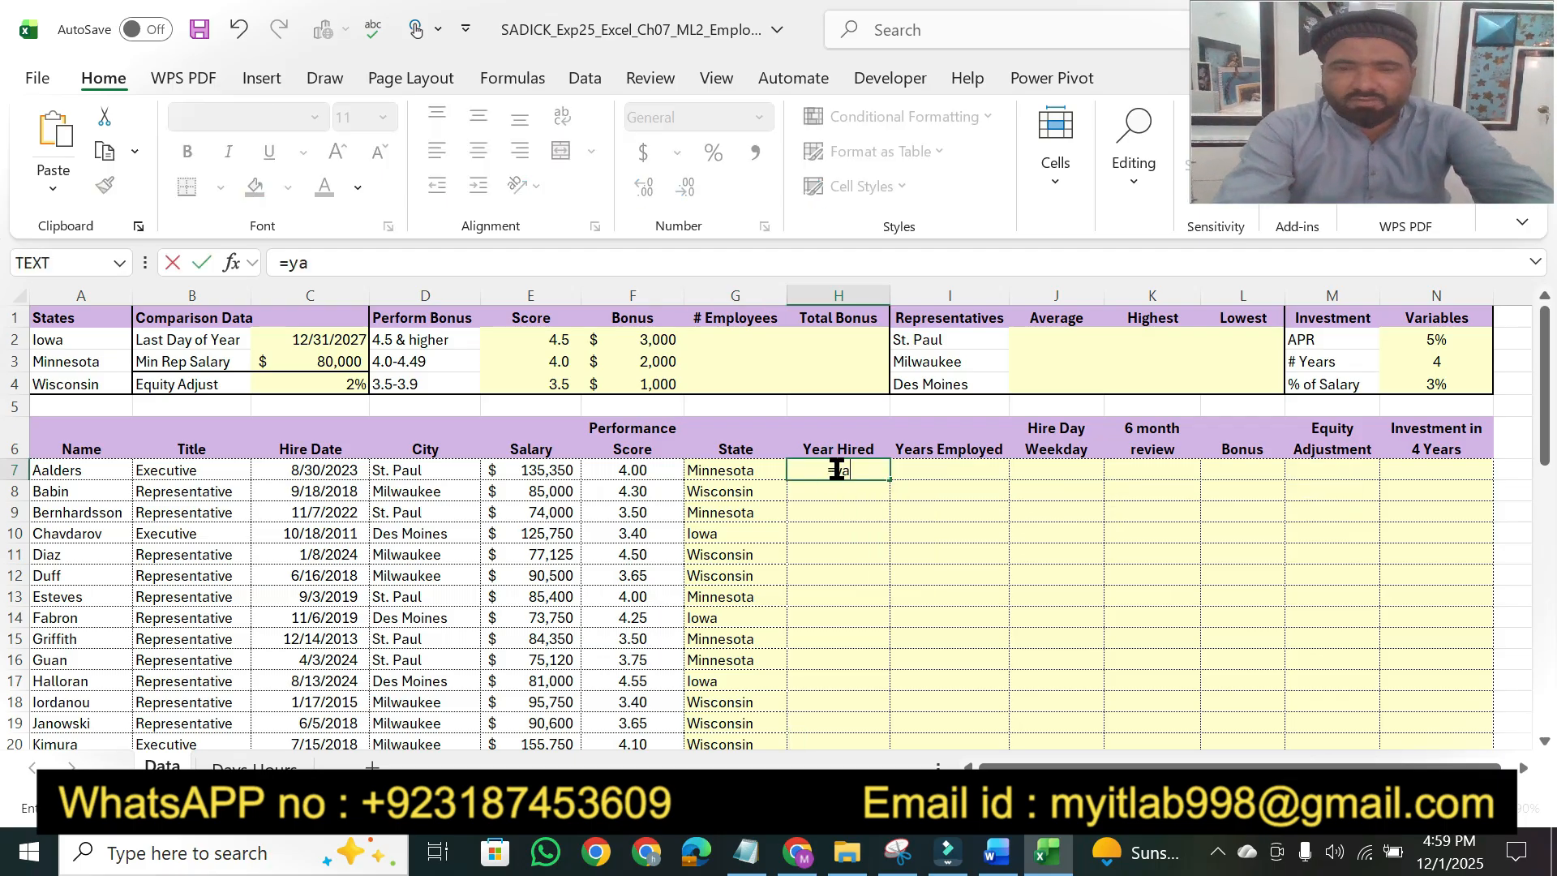
key(BackSpace)
text(e)
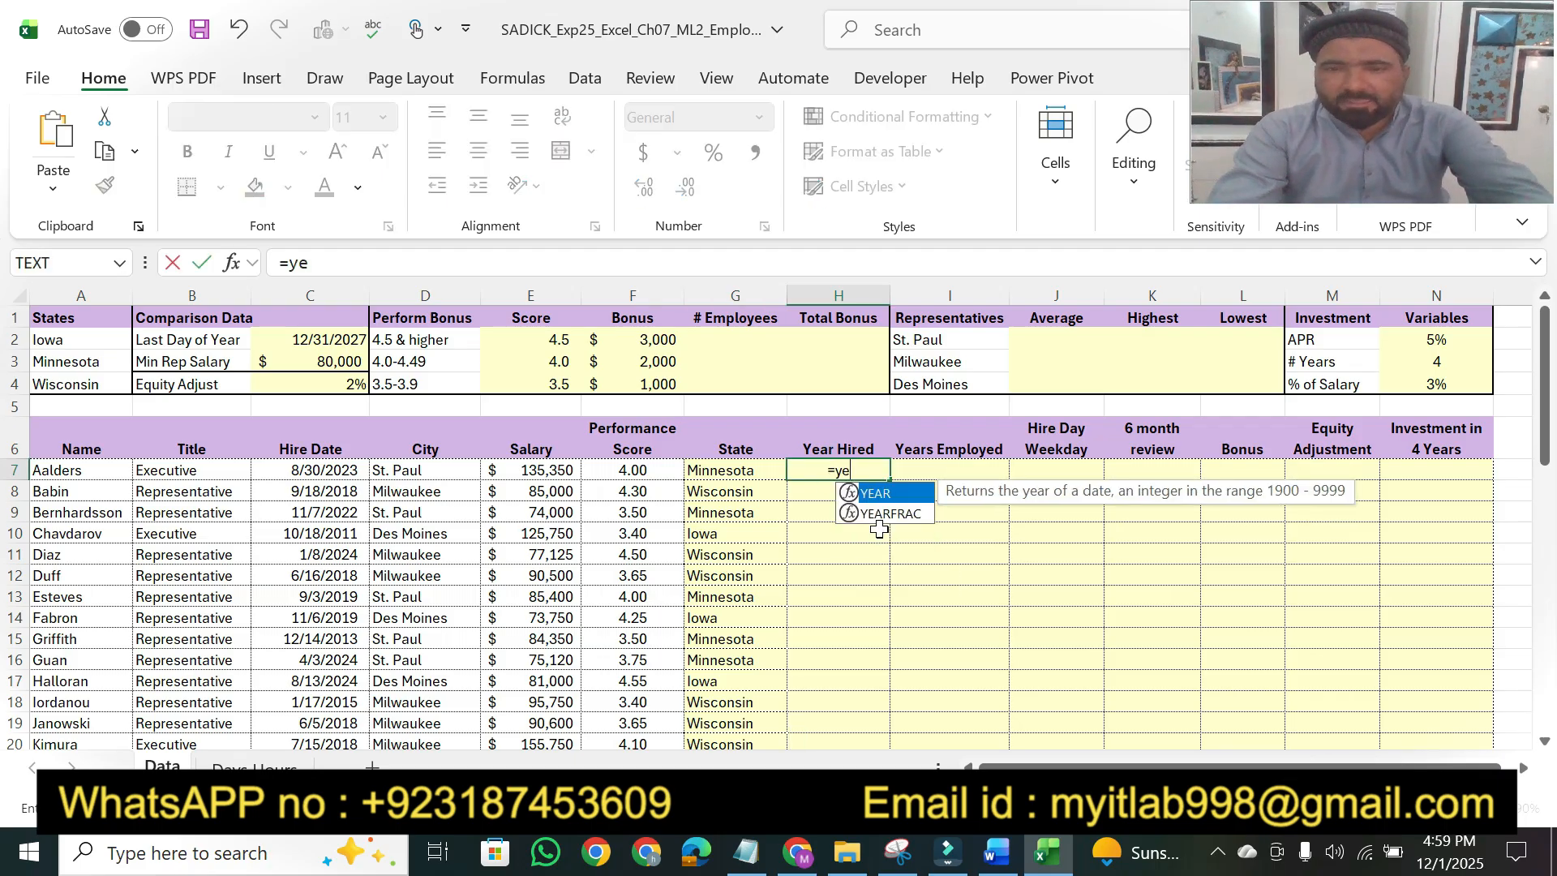
key(Tab)
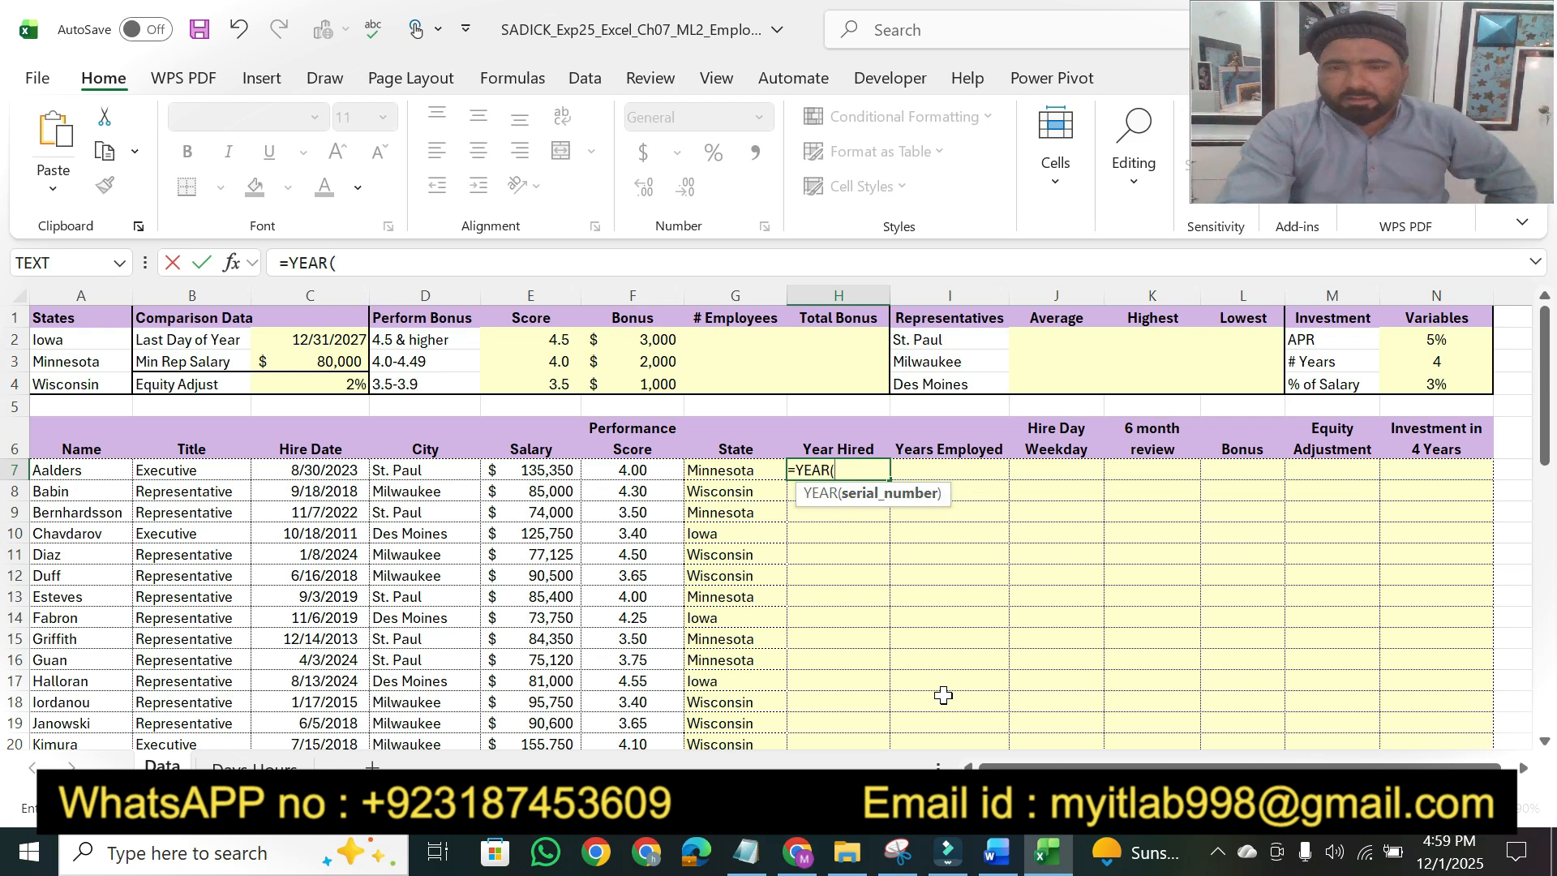
Step: Highlight "year from the Hire Date in cell C7" in Word, and complete the formula in H7 as =YEAR(C7)
click(994, 853)
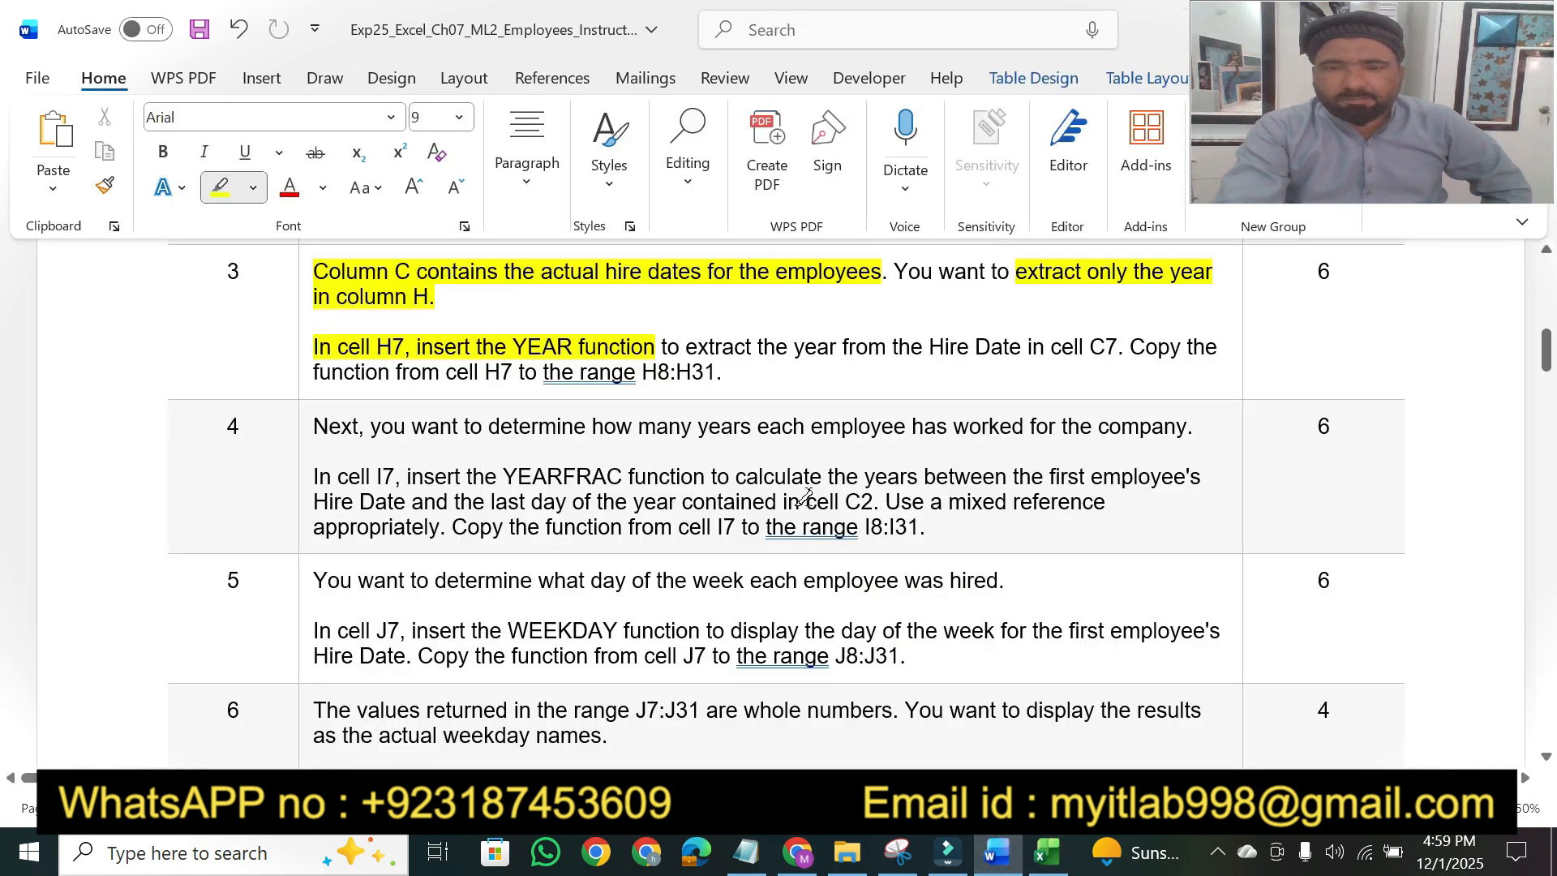
drag(799, 347, 1118, 347)
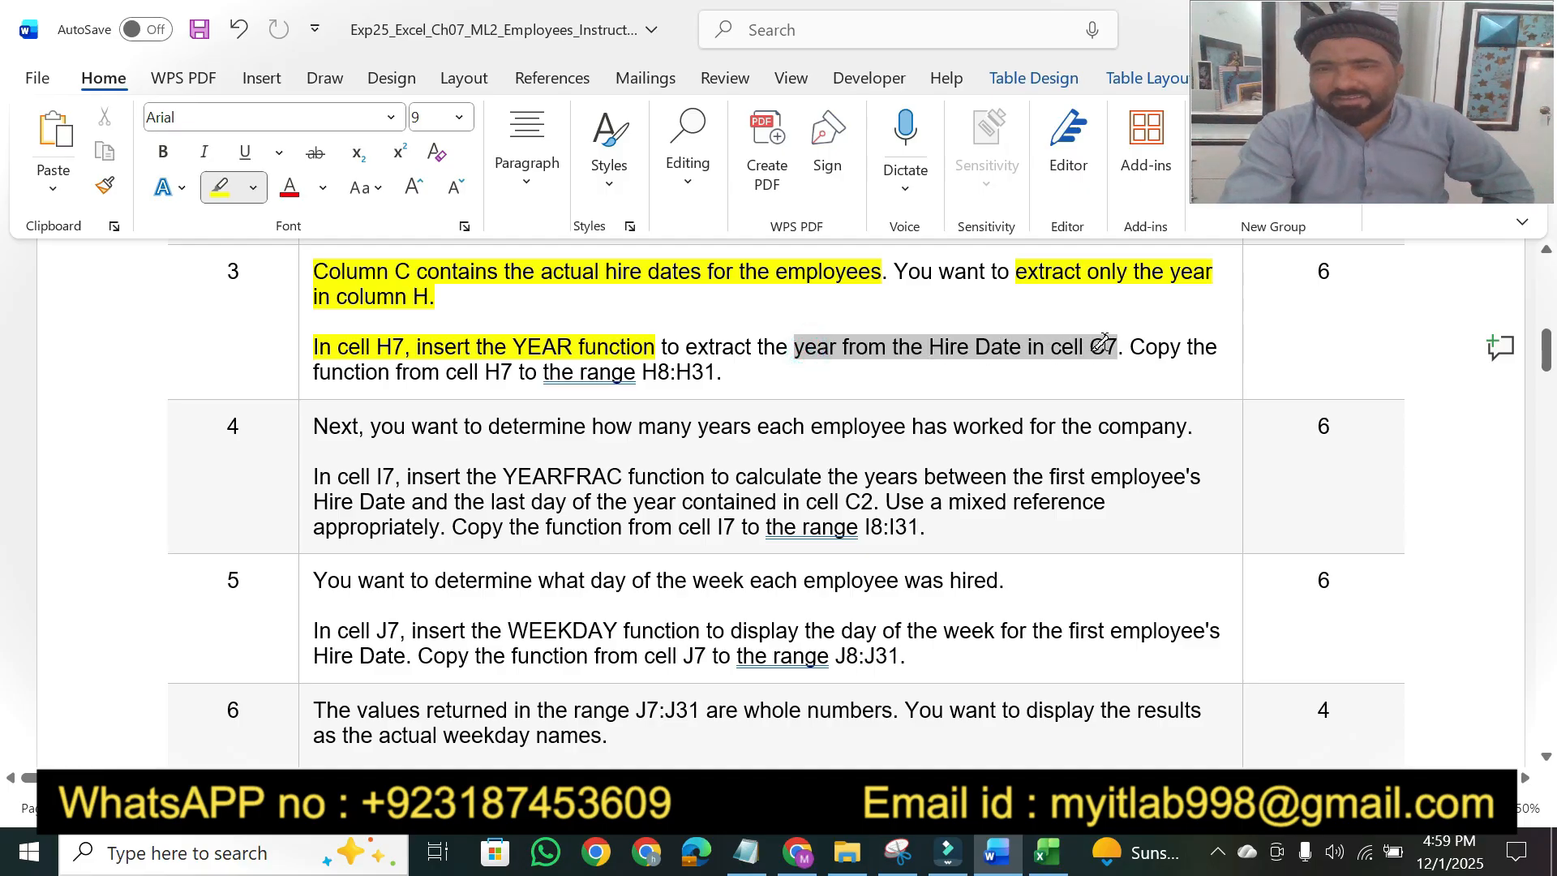
click(1052, 853)
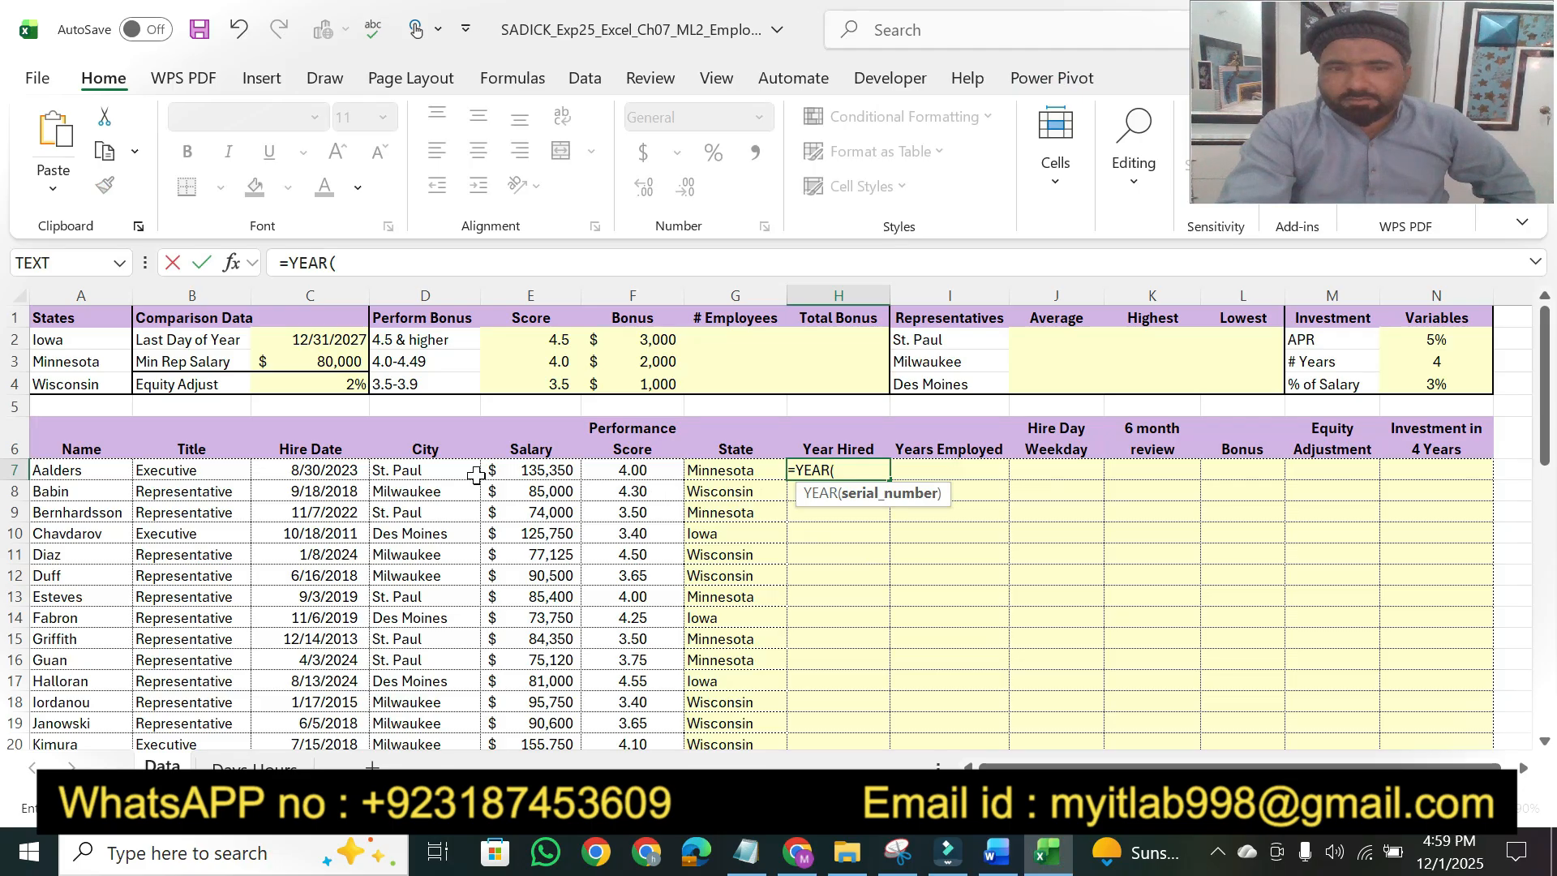
click(317, 464)
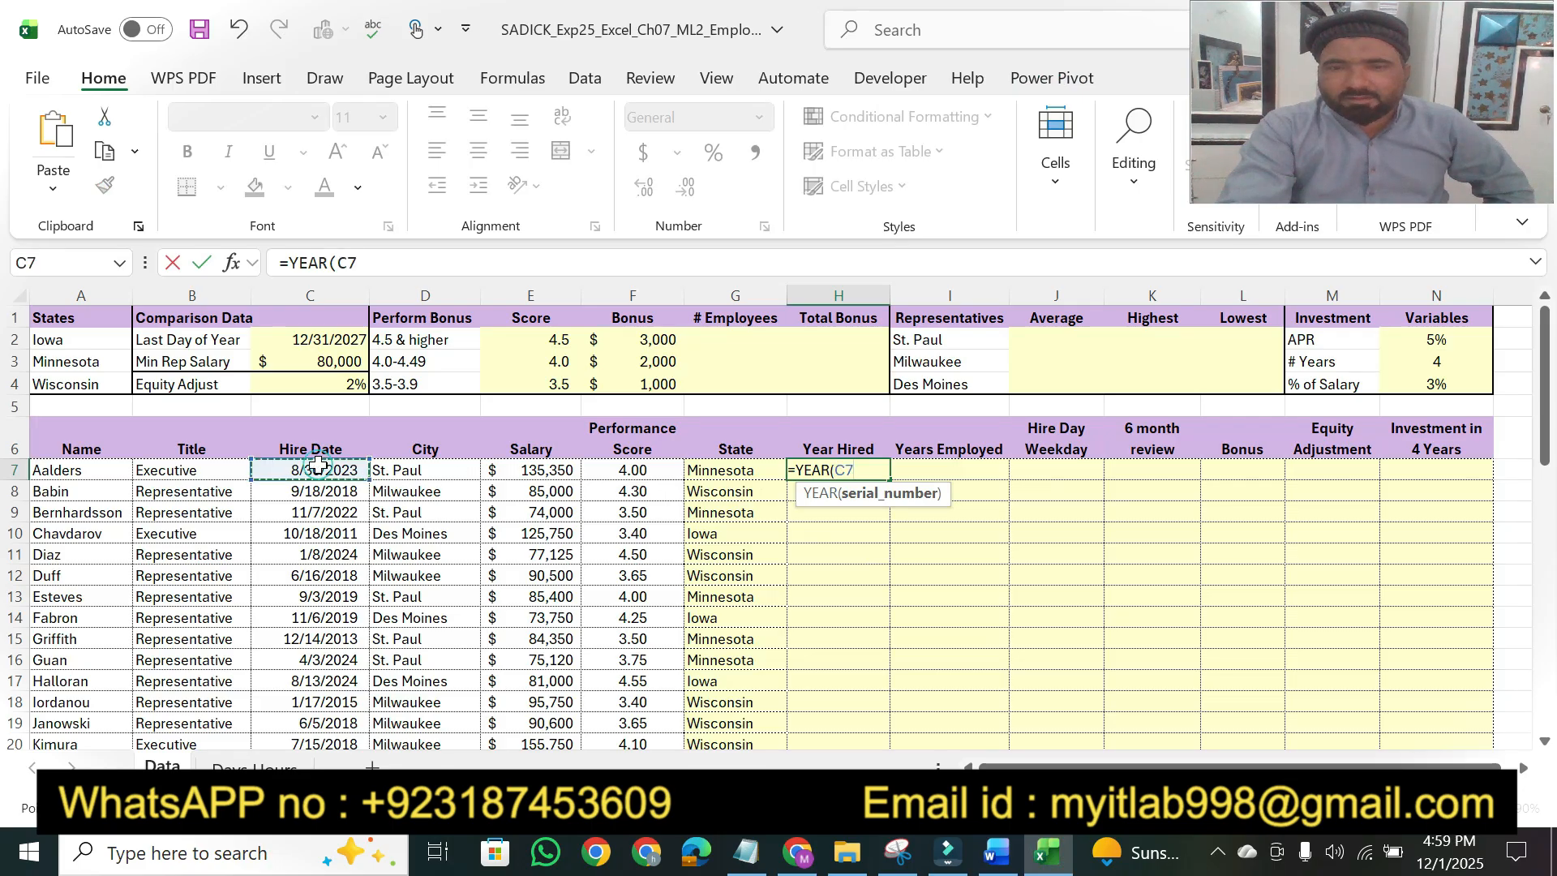
text())
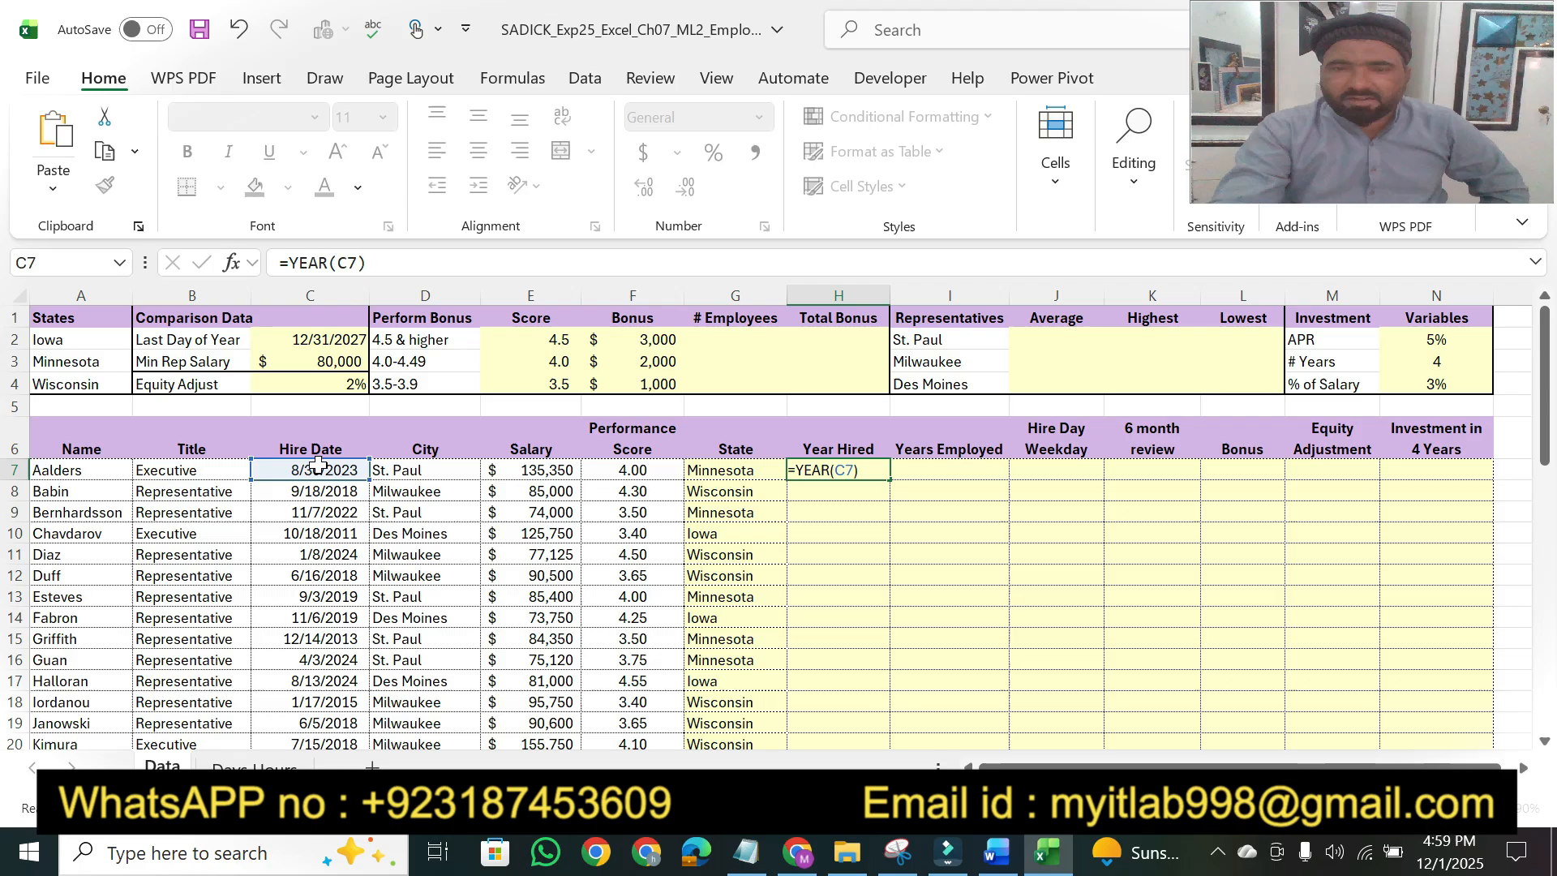
key(Return)
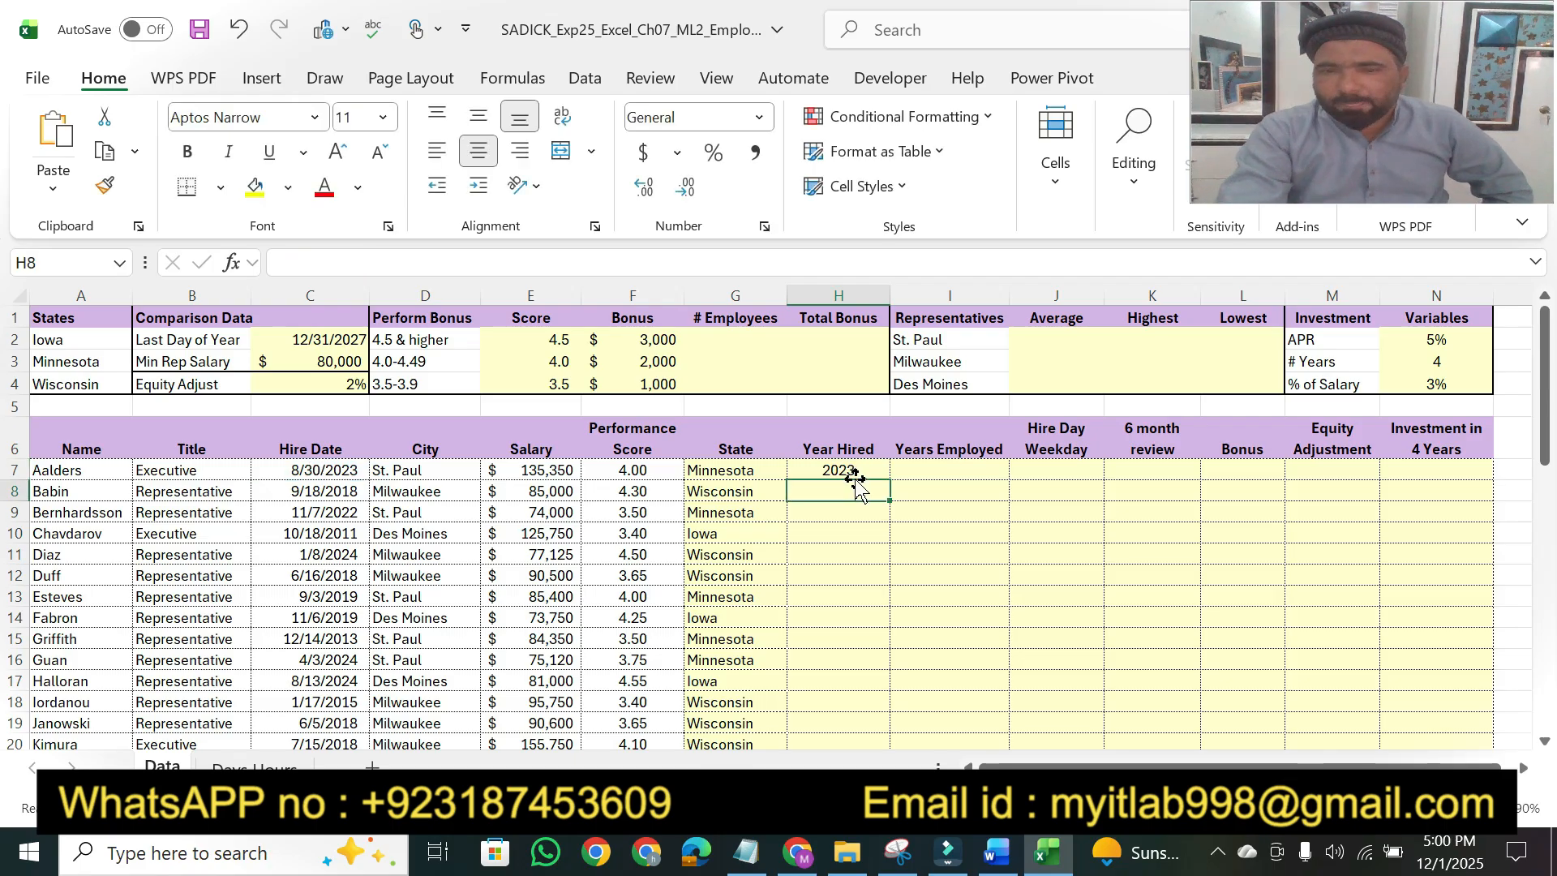
Step: Highlight "cell H7 to the range H8:H31" in Word, and copy the YEAR formula from H7 down through H31 in Excel
click(997, 851)
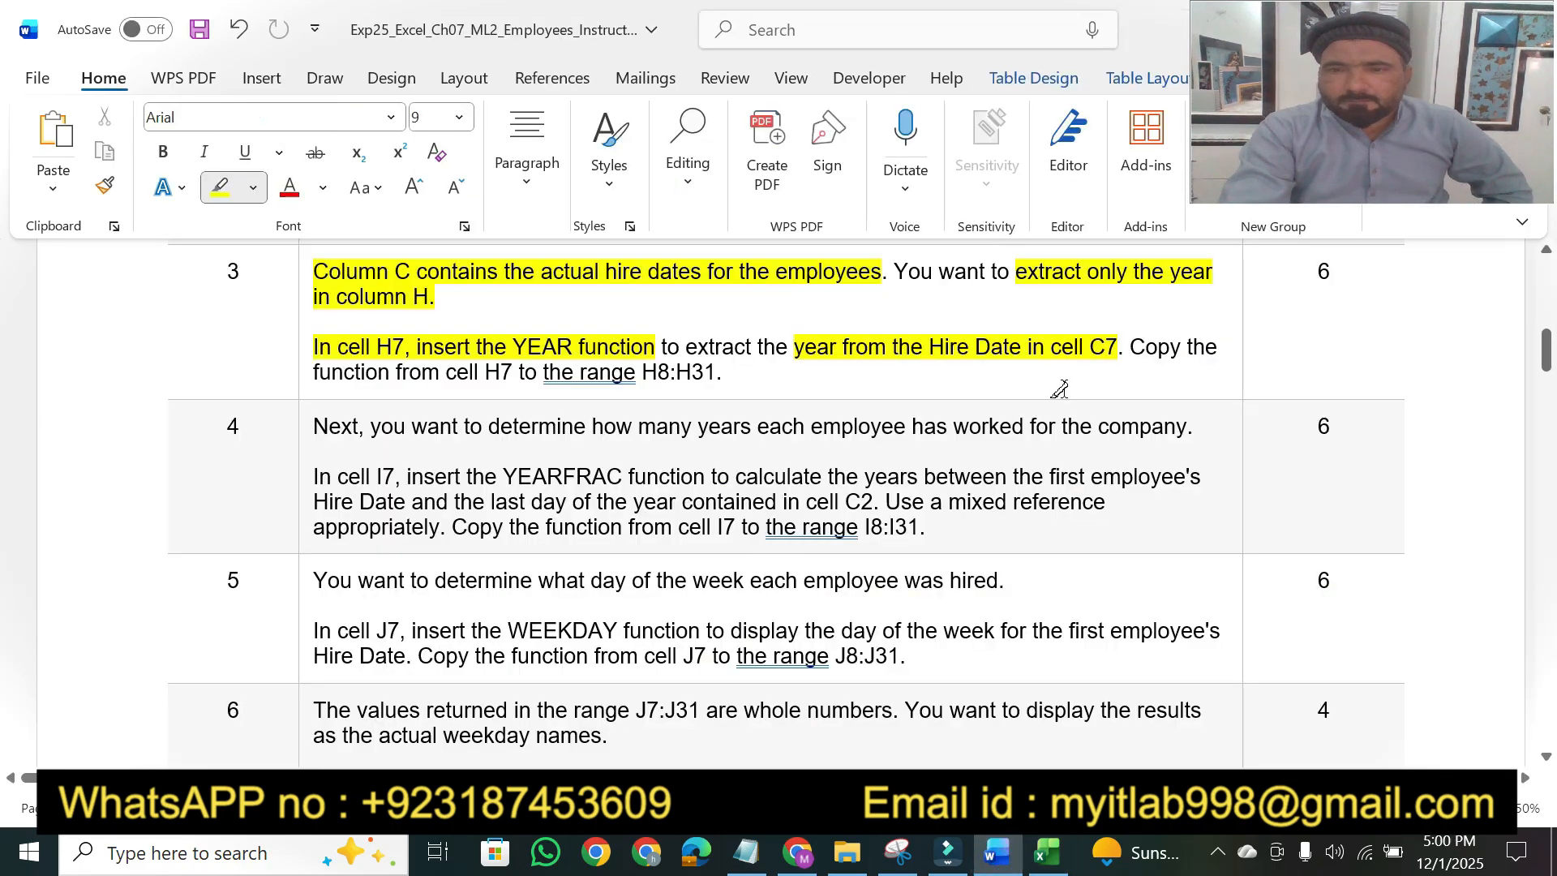
drag(444, 375, 717, 374)
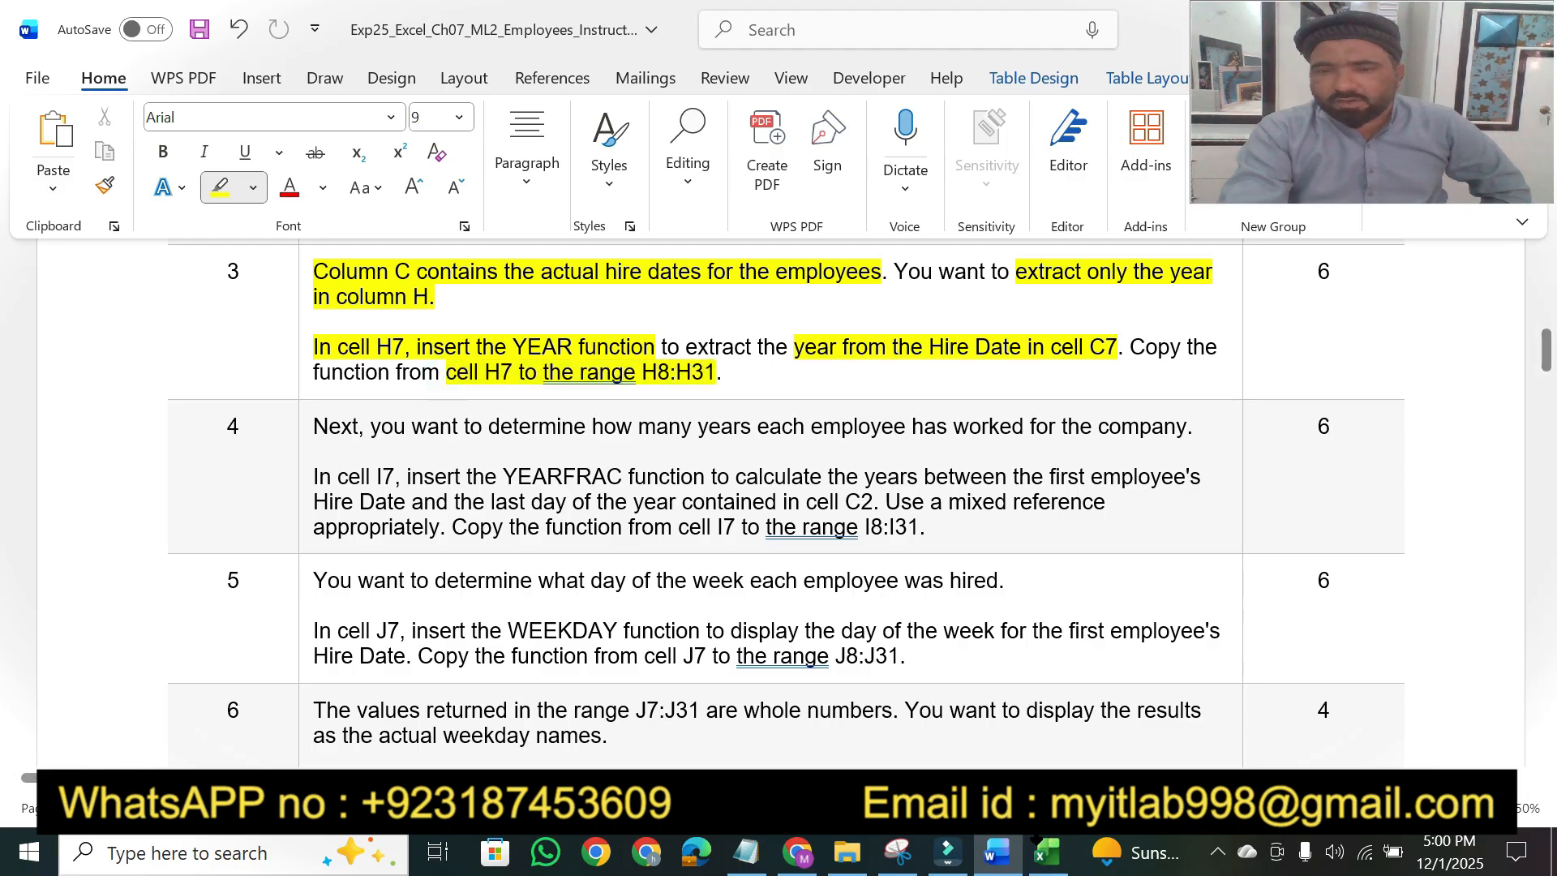
click(1044, 850)
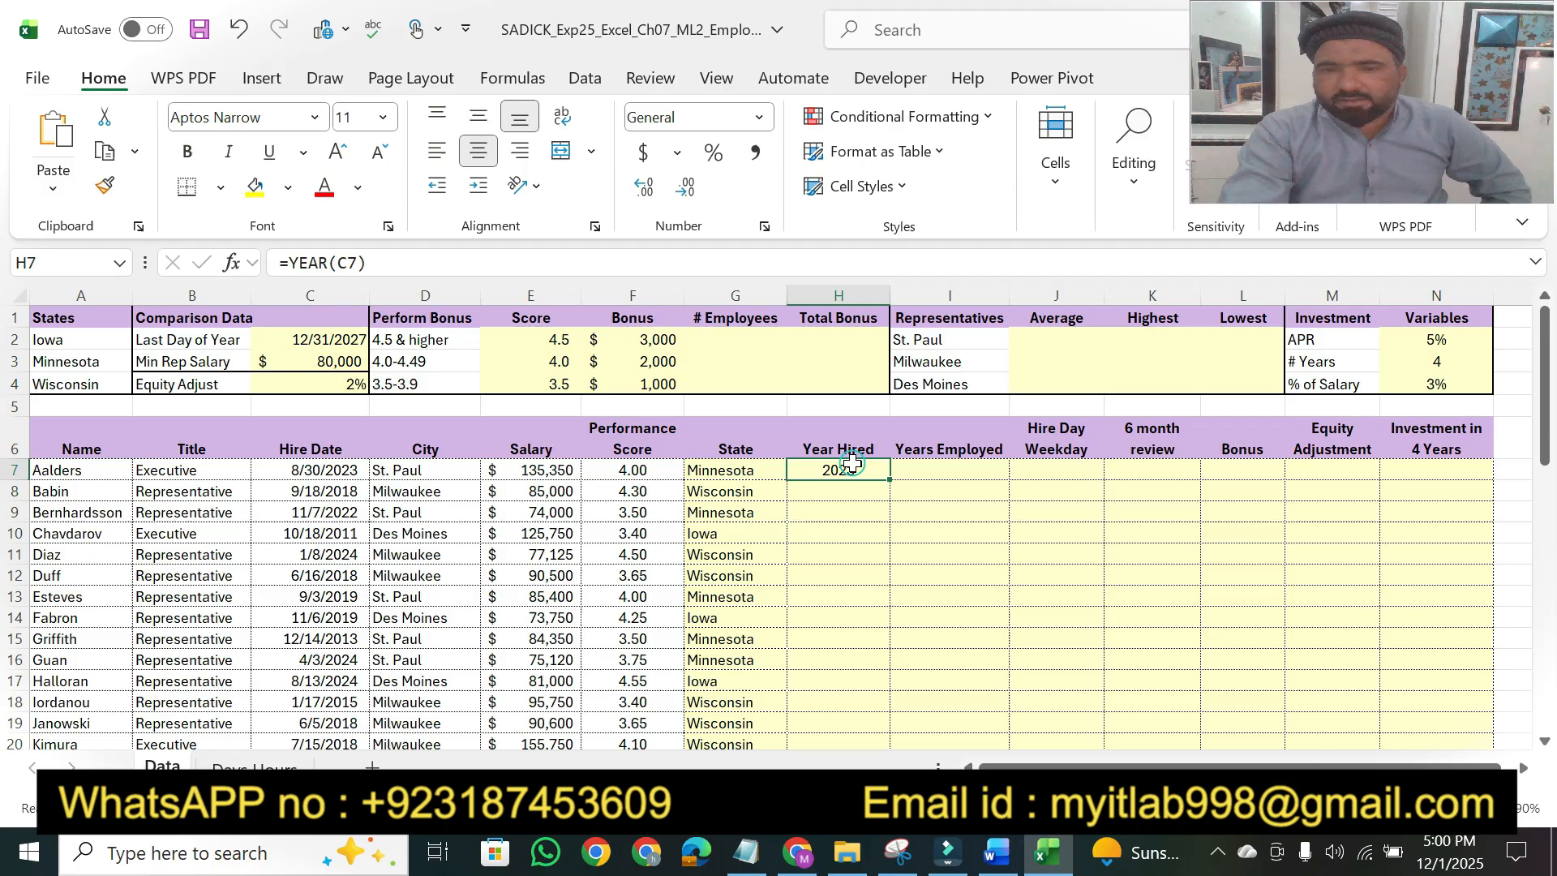
drag(890, 481, 855, 678)
drag(1541, 558, 1541, 382)
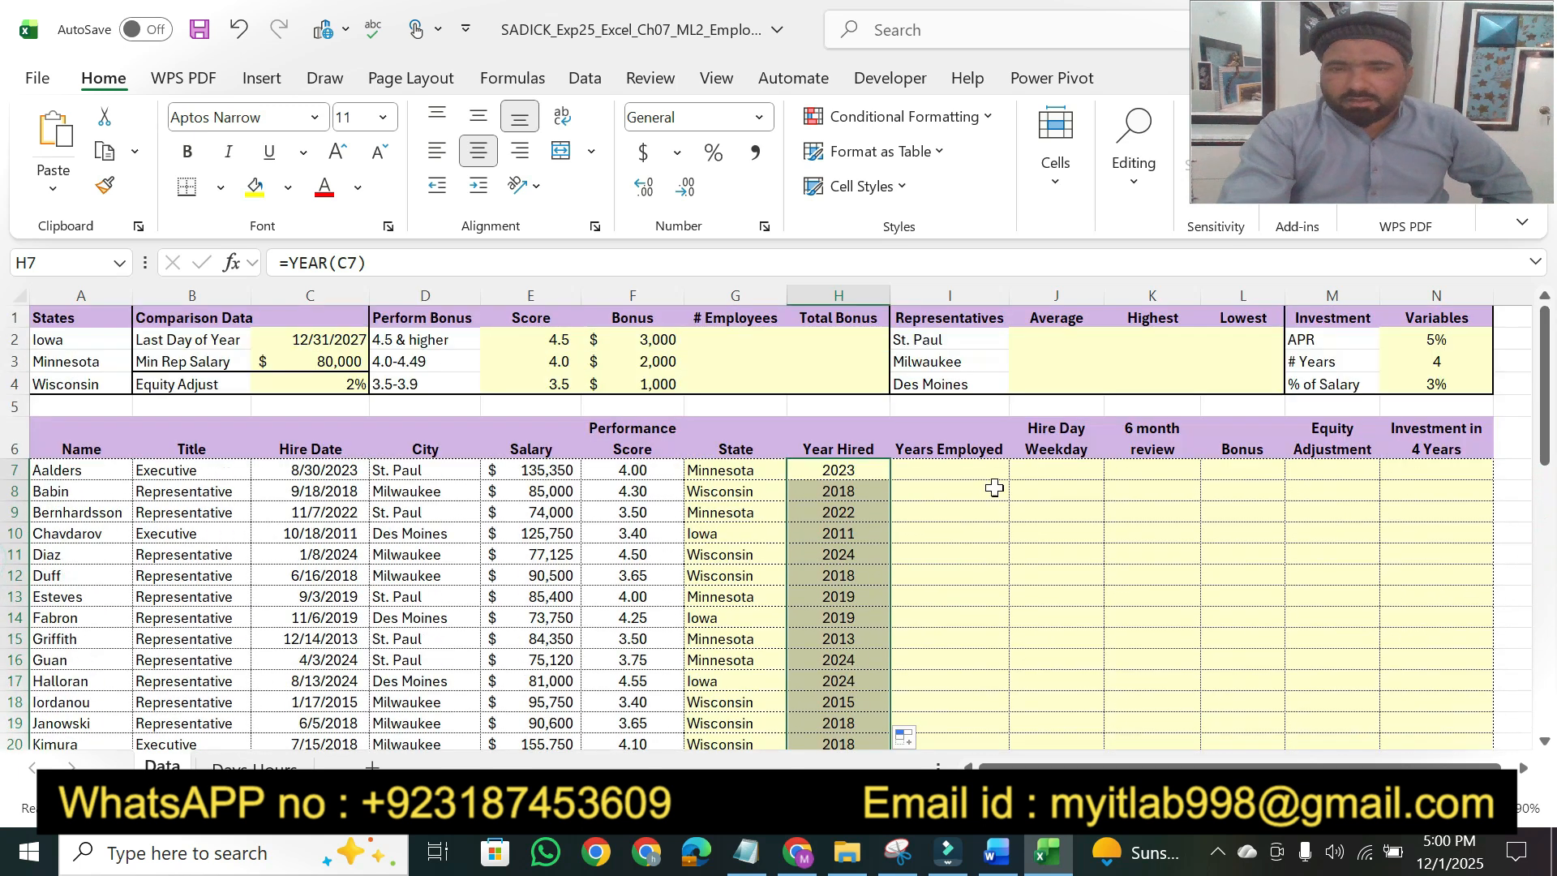
Step: Select I7 in Excel and highlight the Word step 4 text on inserting YEARFRAC between the Hire Date and the date in C2
click(956, 479)
click(1005, 860)
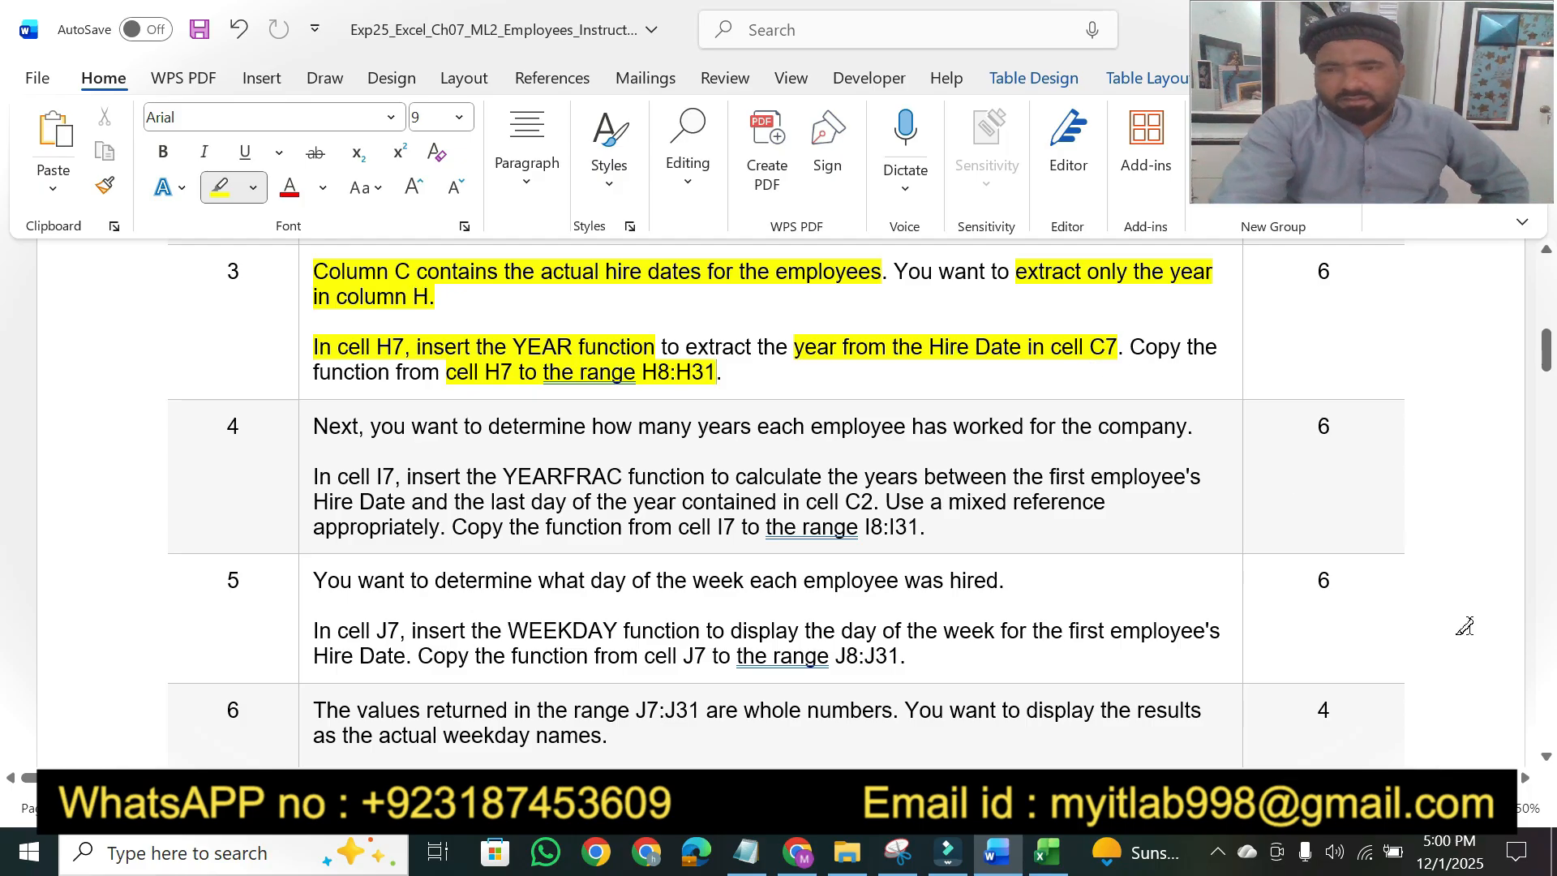
click(1546, 757)
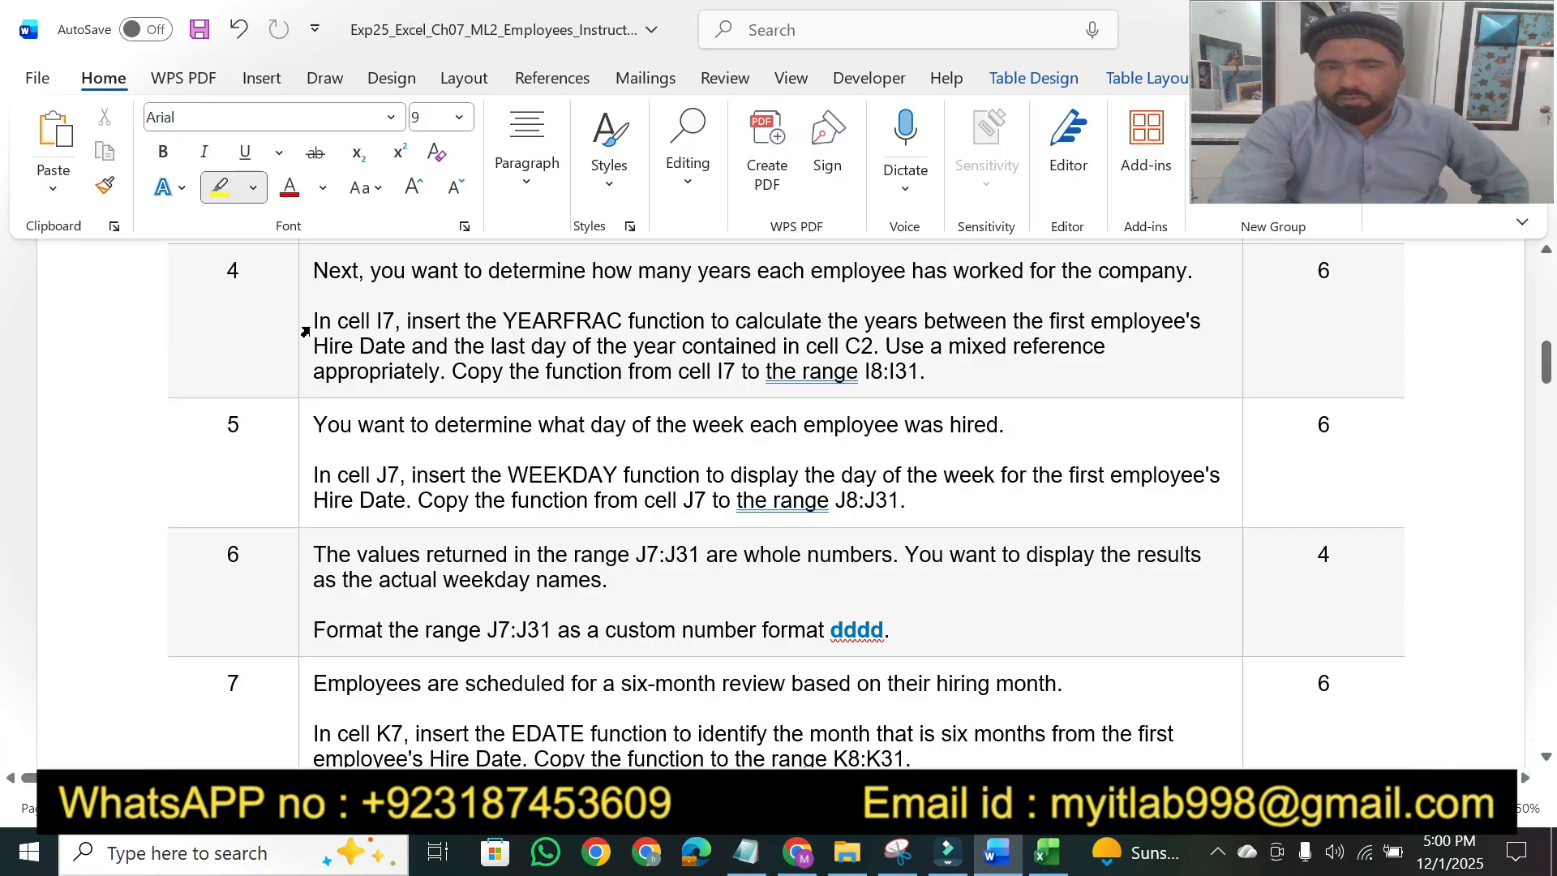
drag(311, 322, 1201, 318)
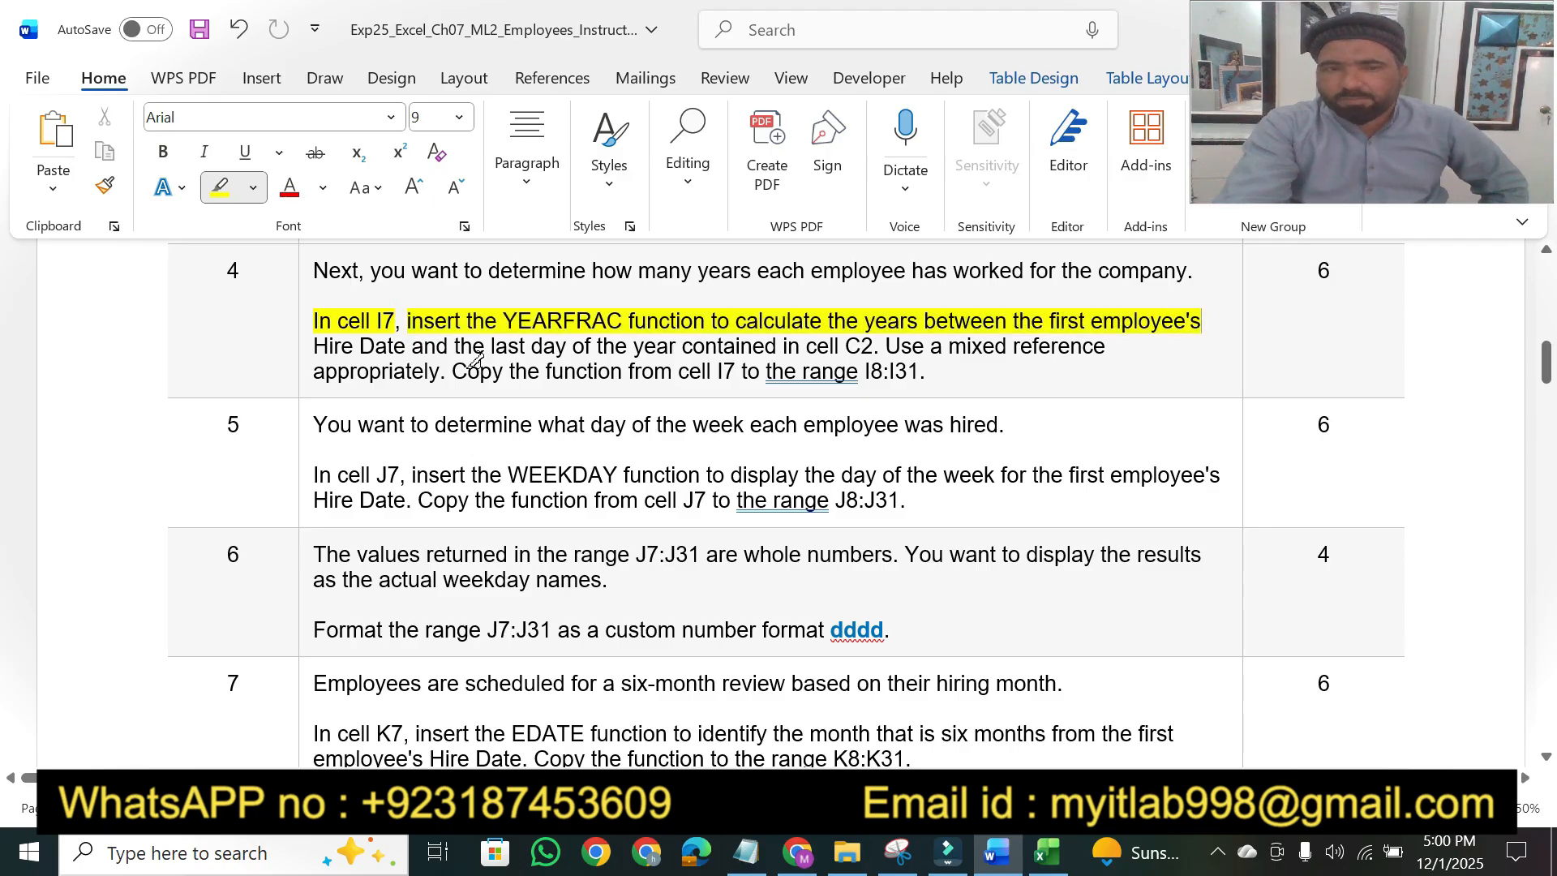
drag(318, 344, 878, 336)
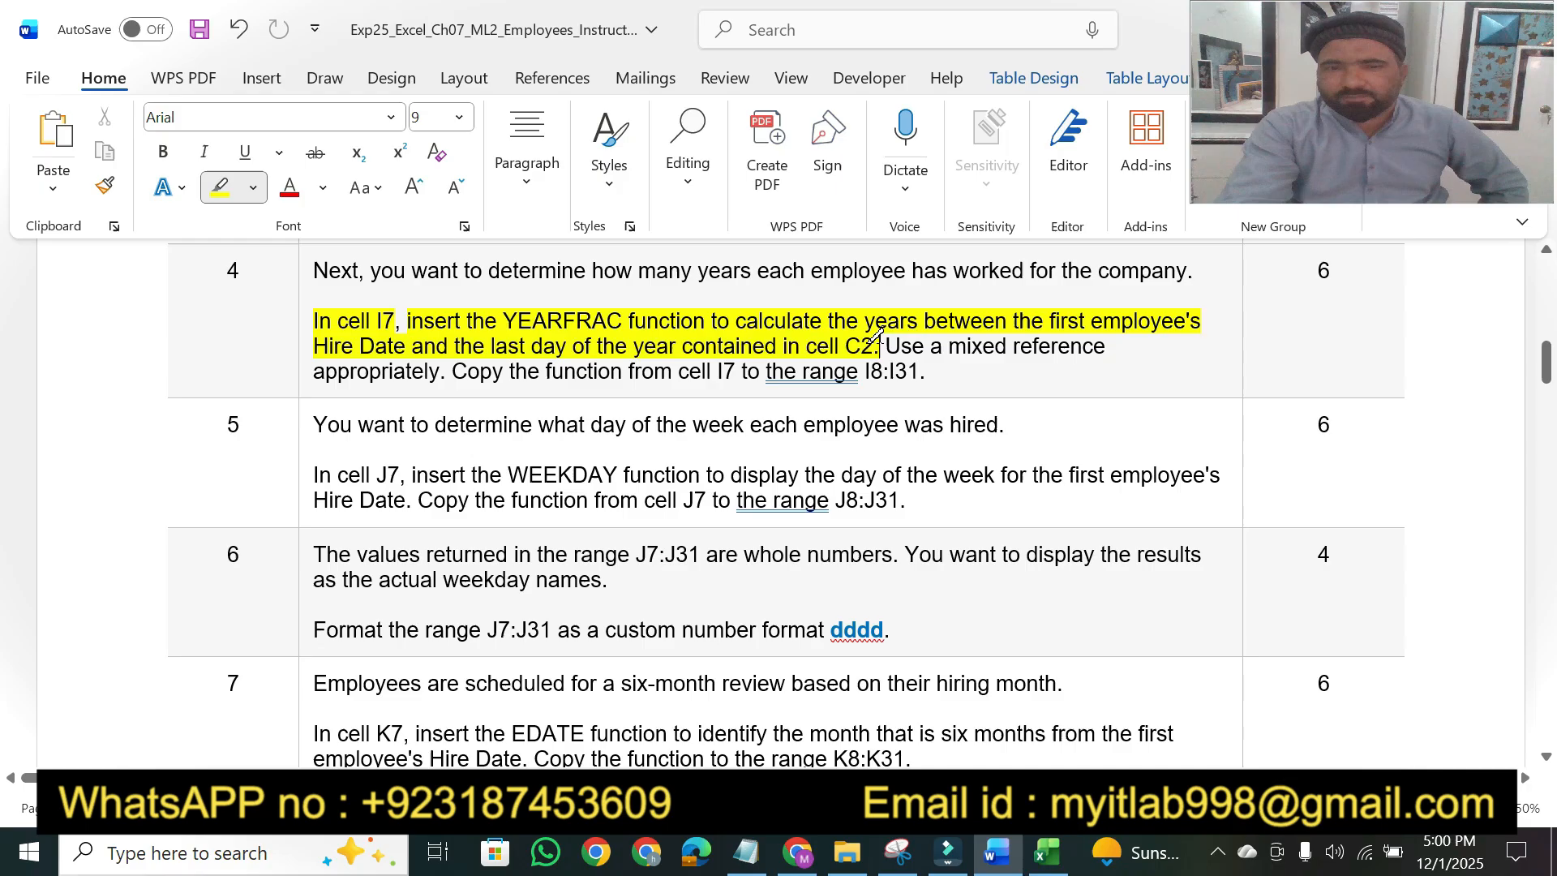
Step: Return to the Excel workbook and begin a YEARFRAC function in cell I7
click(1046, 852)
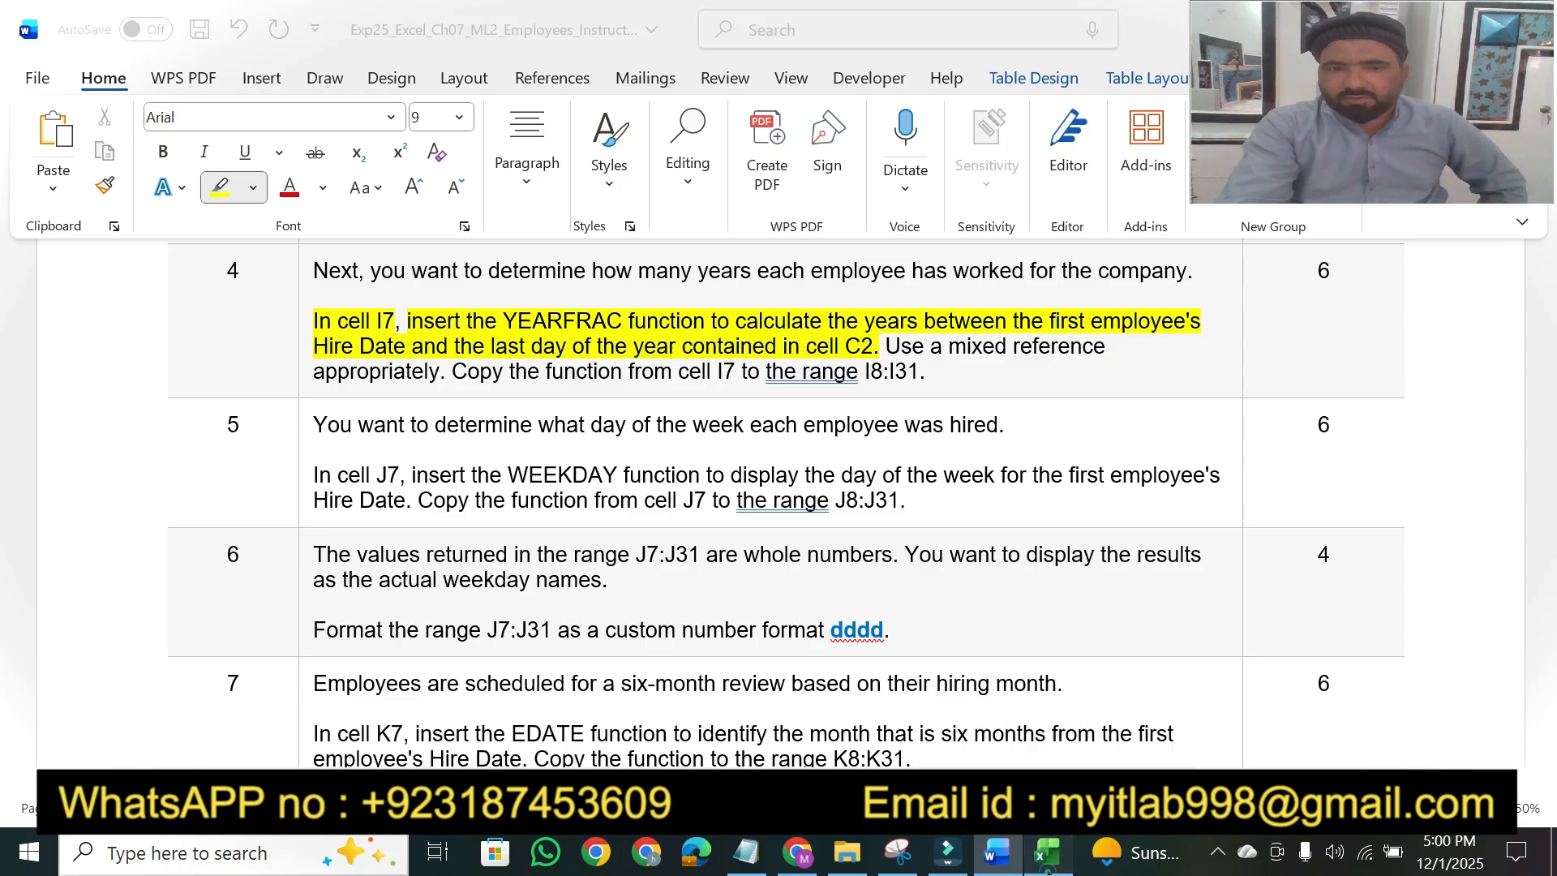
text(=)
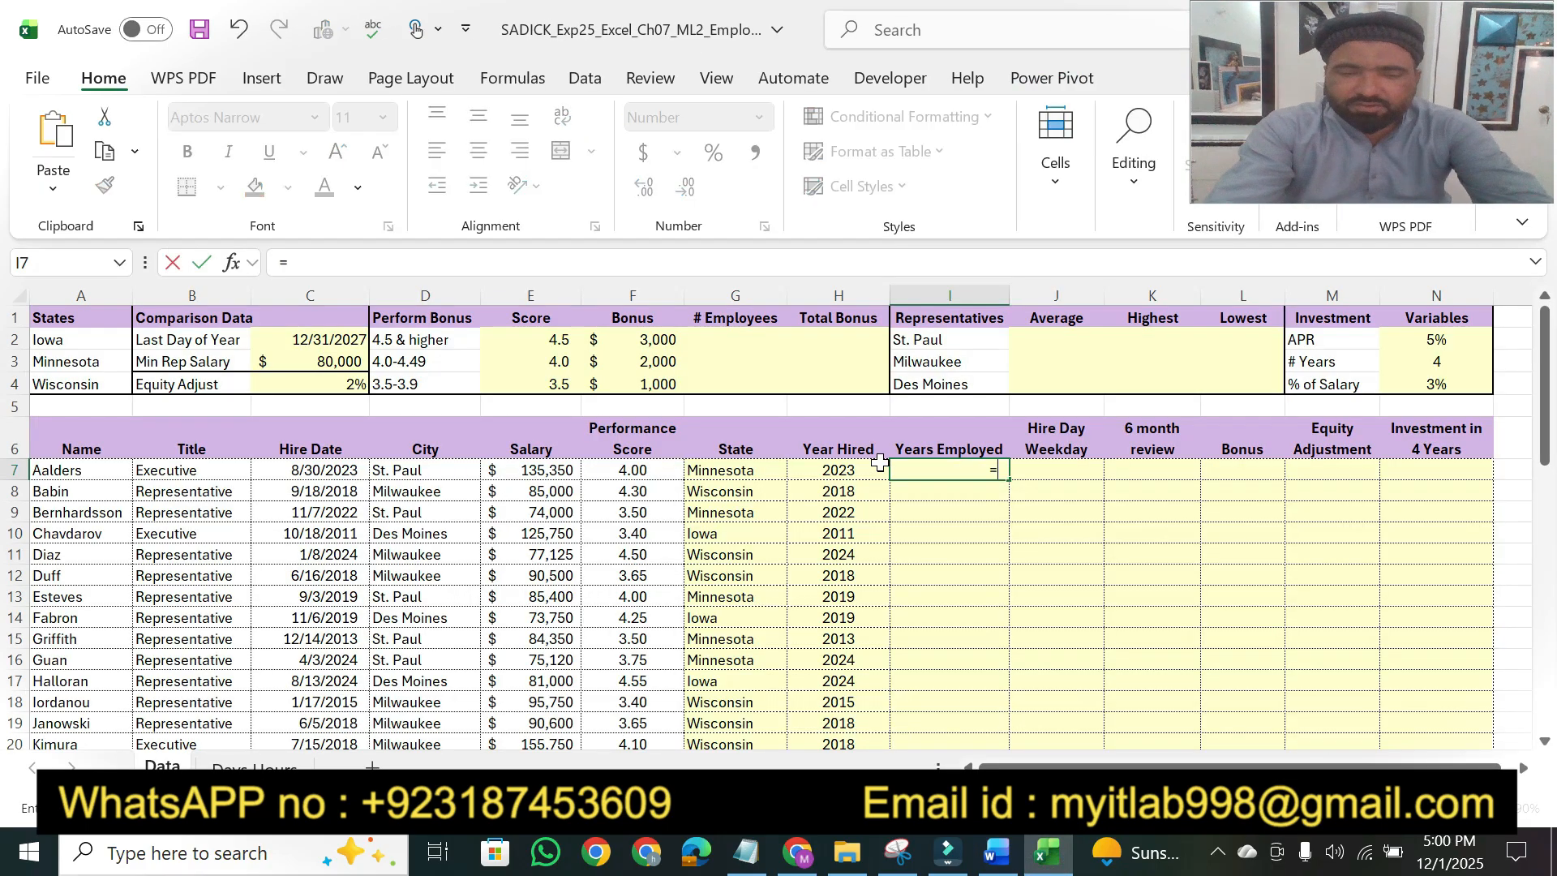
text(y)
key(Escape)
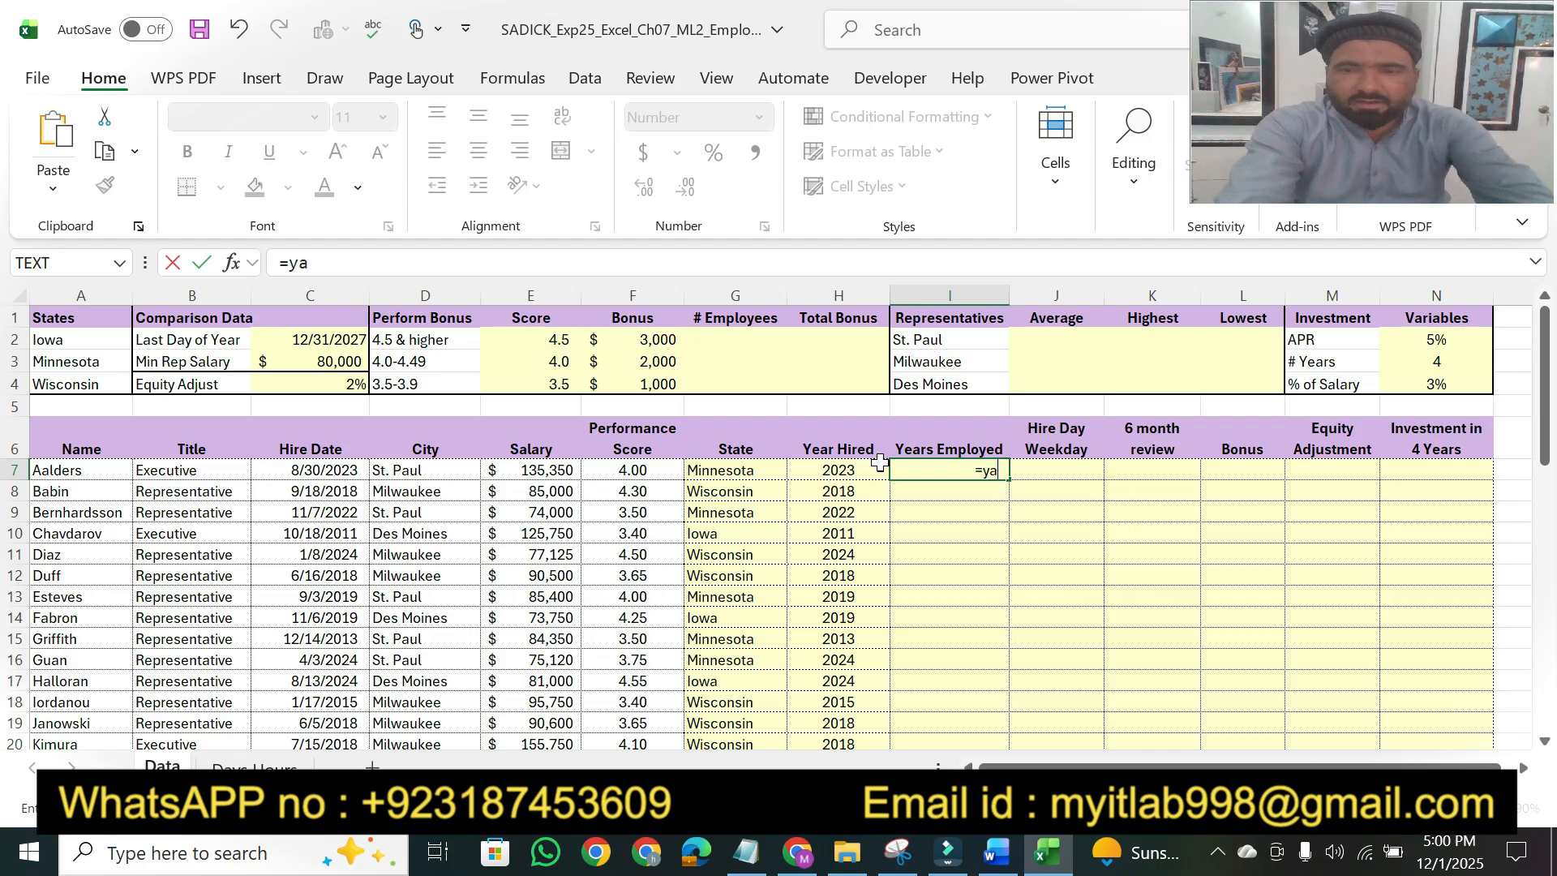
text(ea)
key(Down)
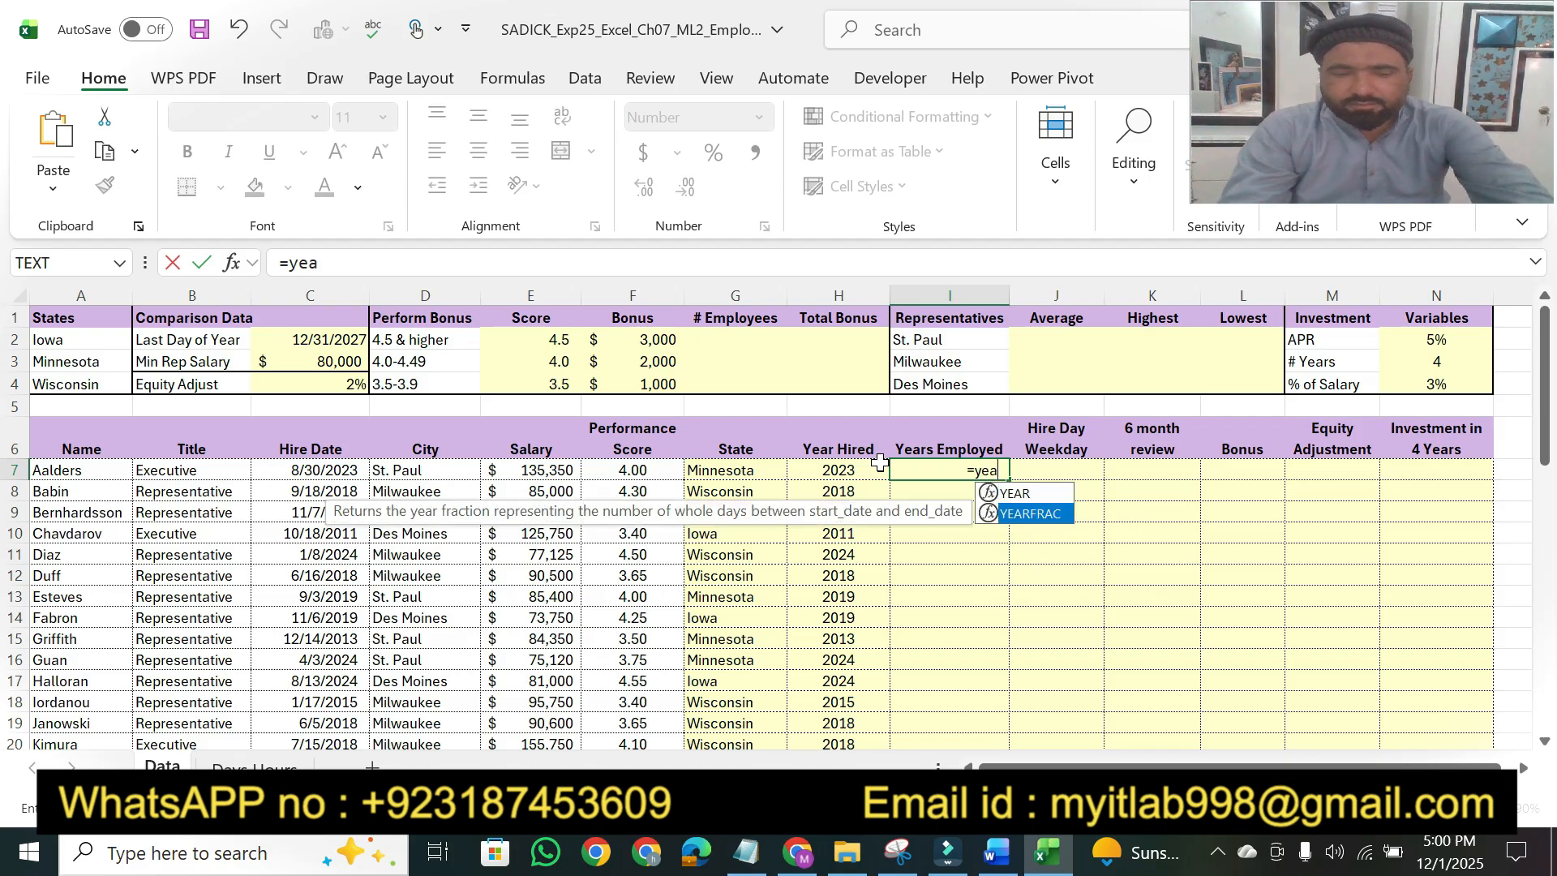
key(Tab)
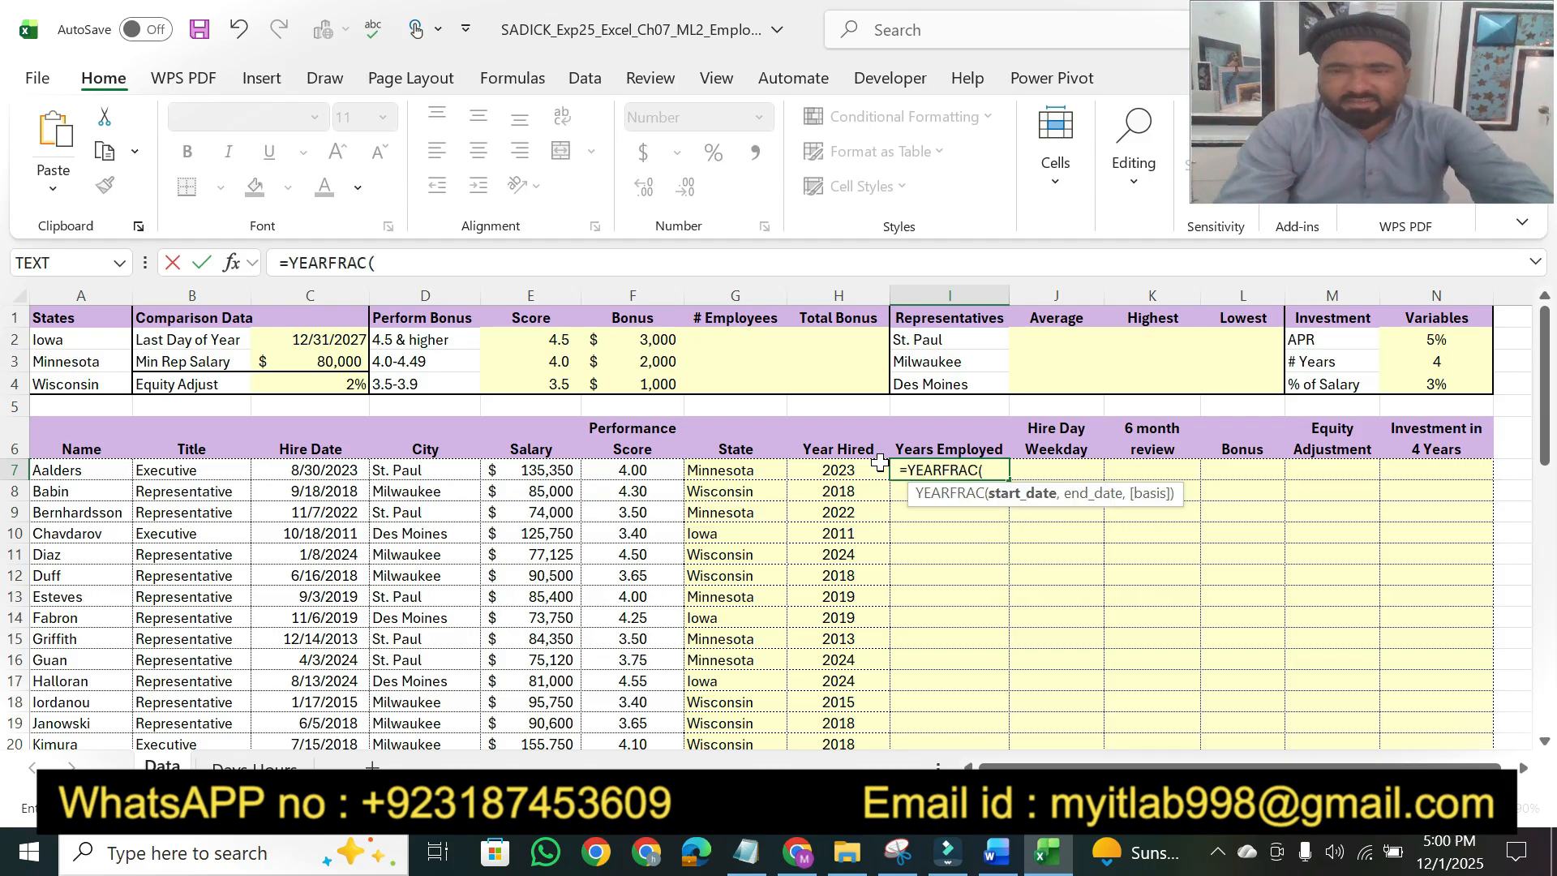
Step: Check the Word instructions, complete I7 in Excel as =YEARFRAC(C7,C2), and copy it down through I31
click(1002, 861)
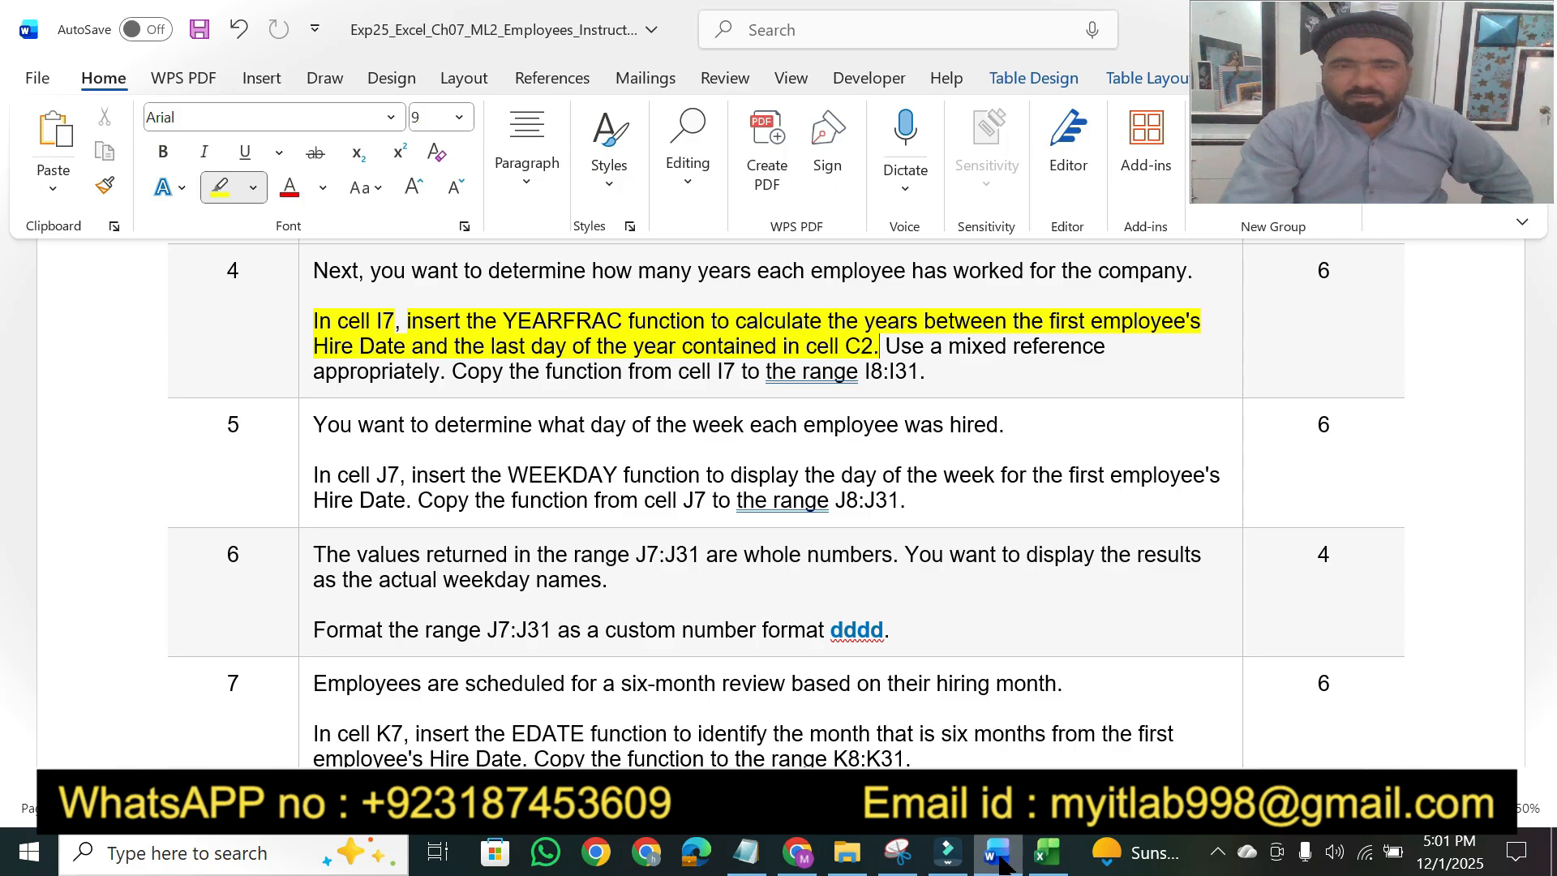
click(1046, 851)
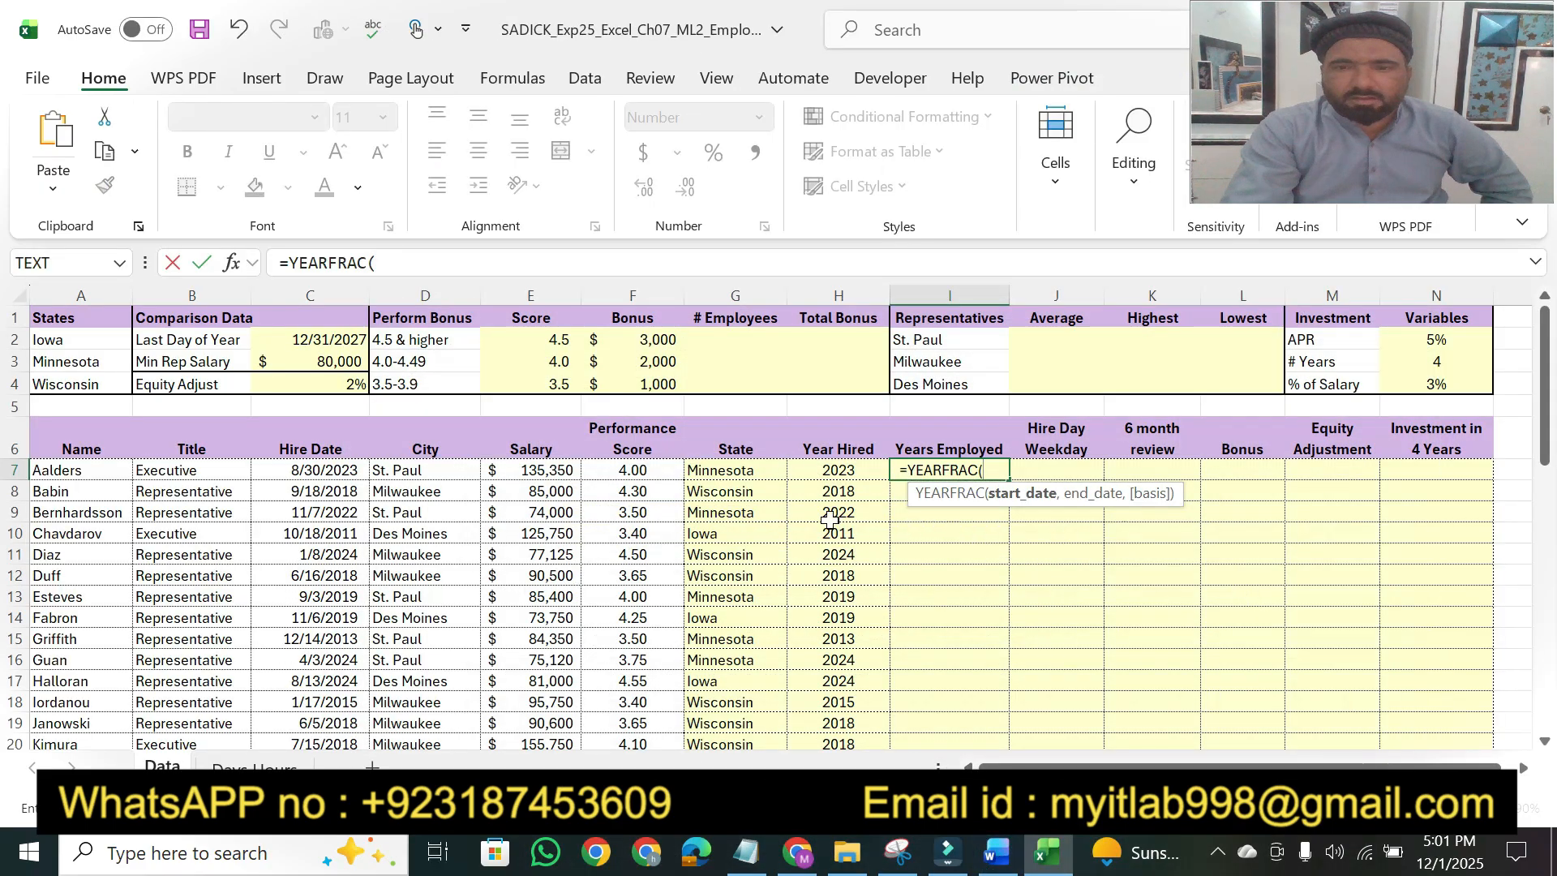
click(301, 470)
text(,)
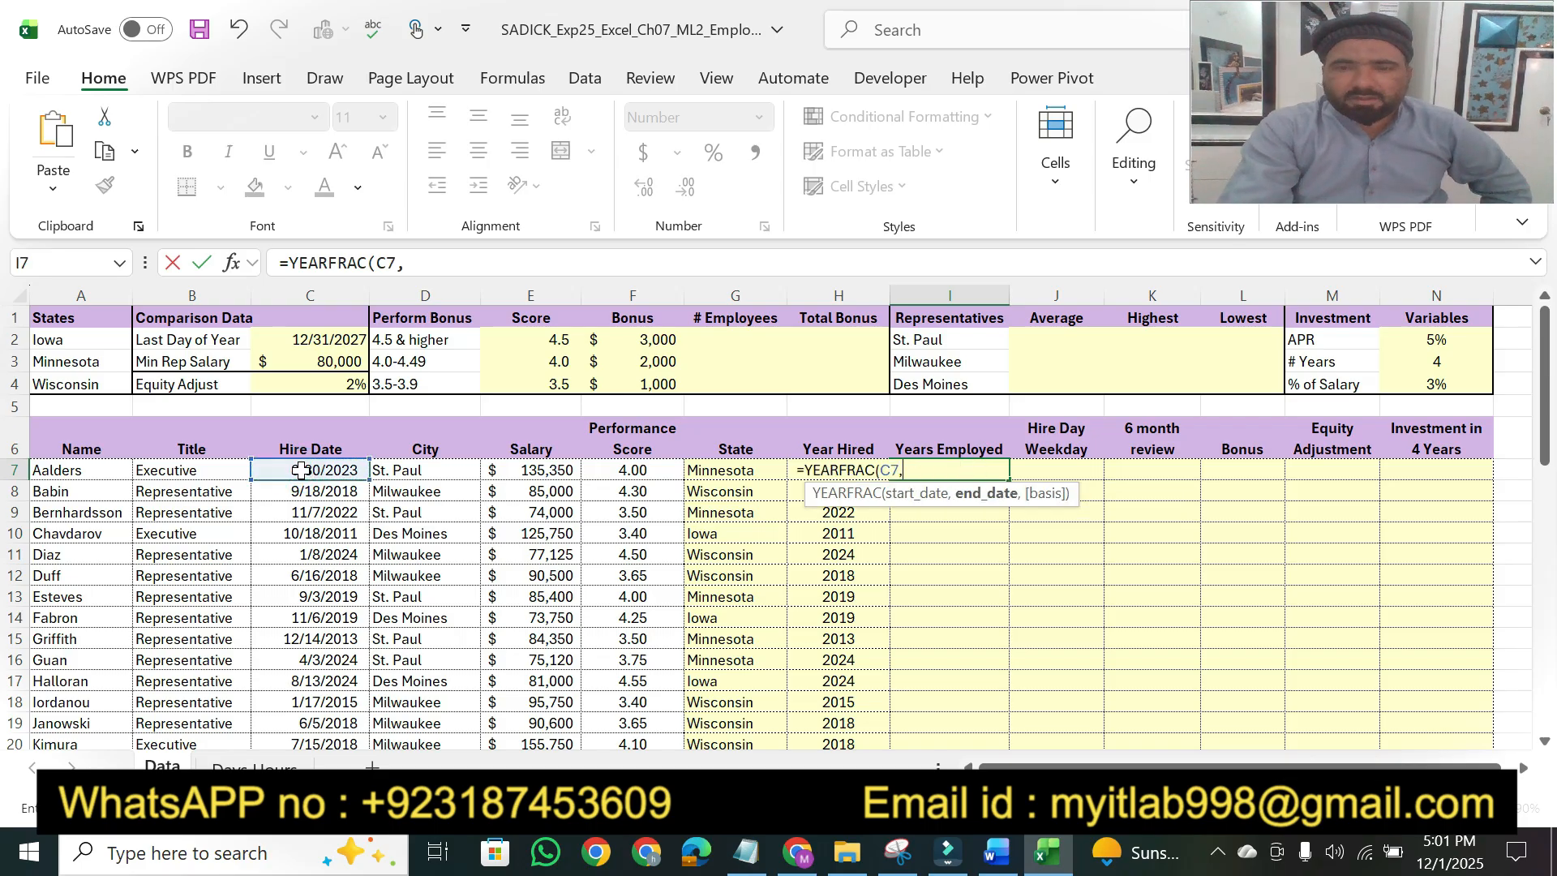
click(1003, 865)
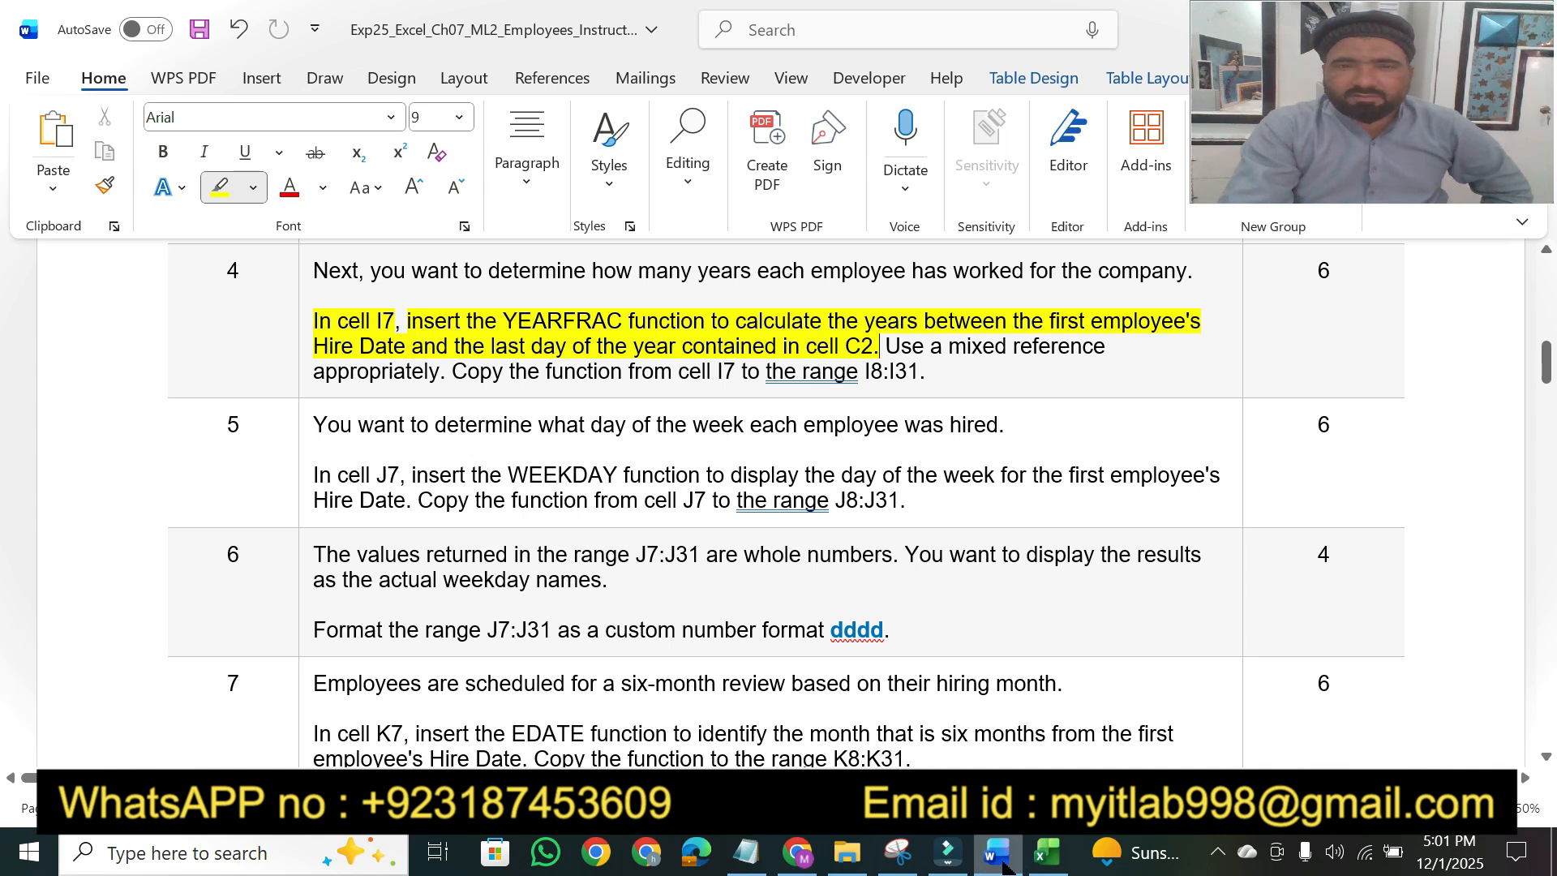
click(1003, 865)
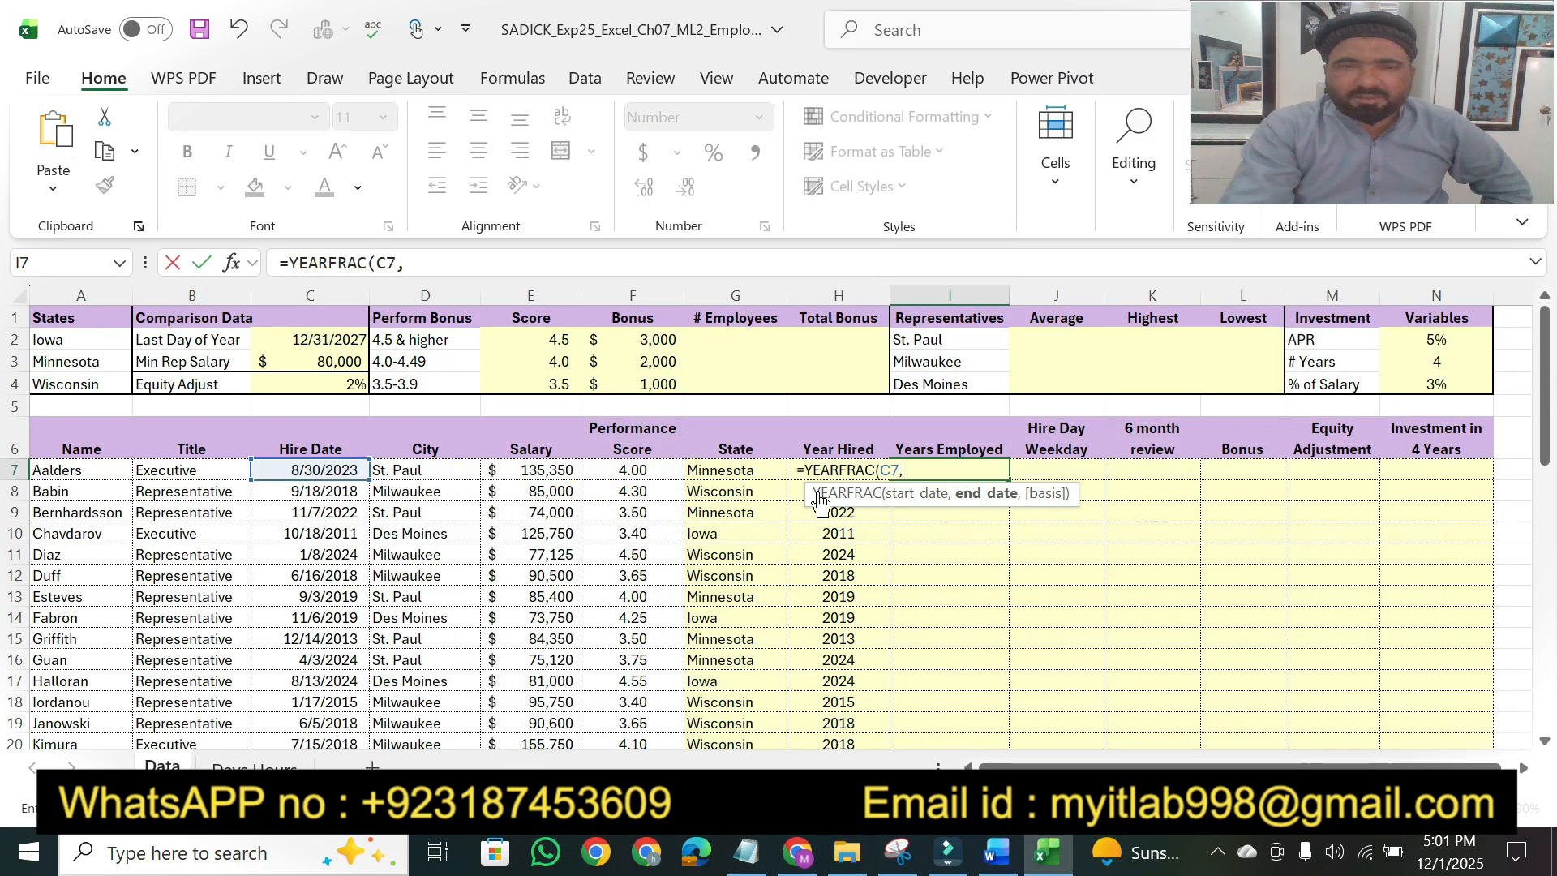
click(328, 338)
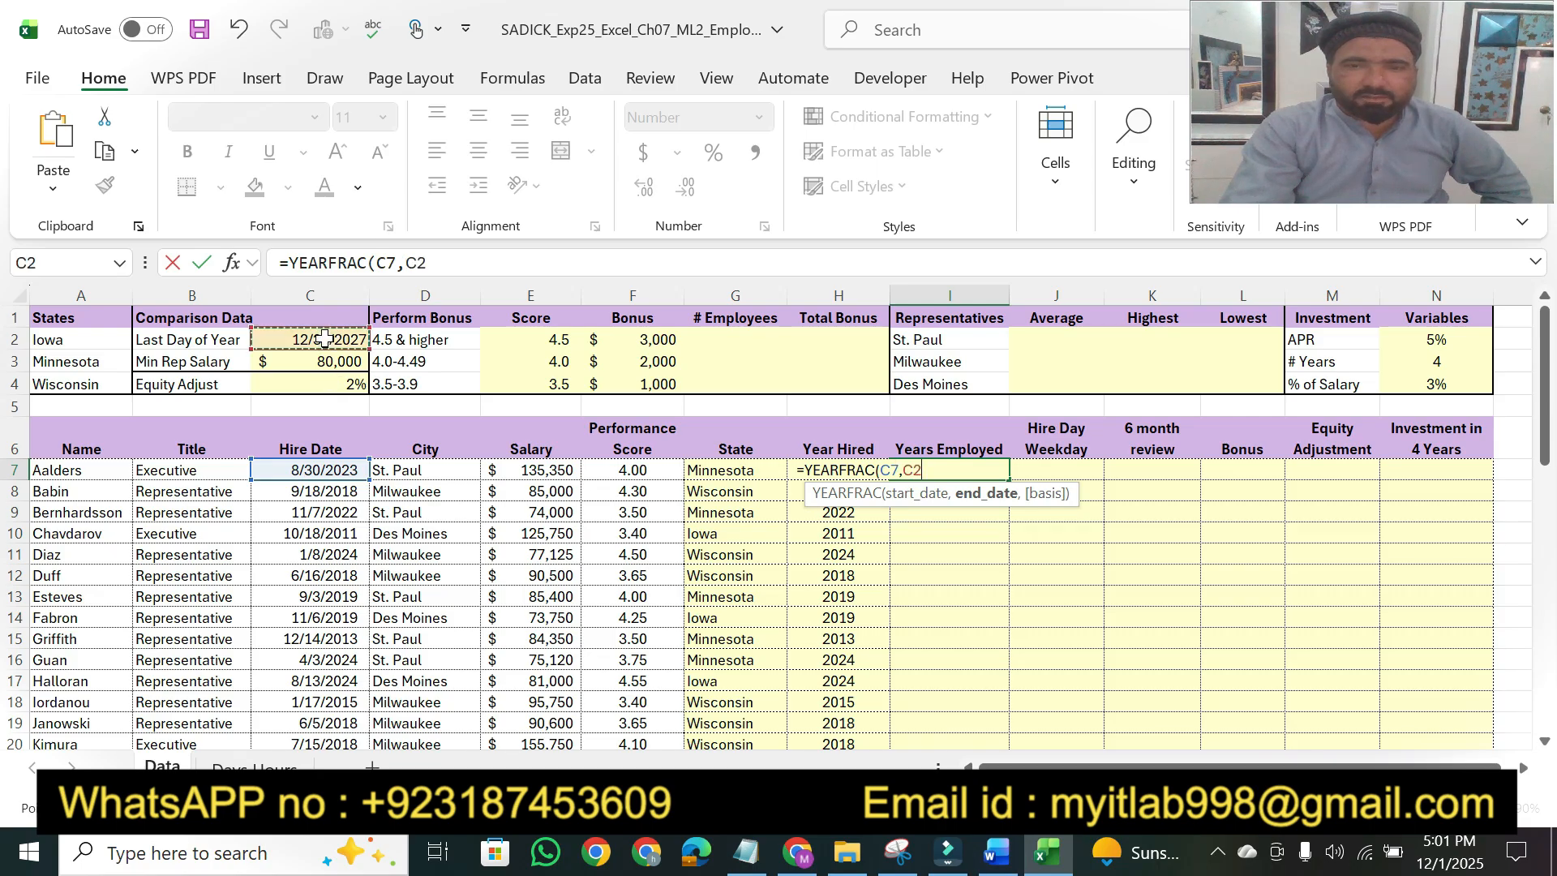
text())
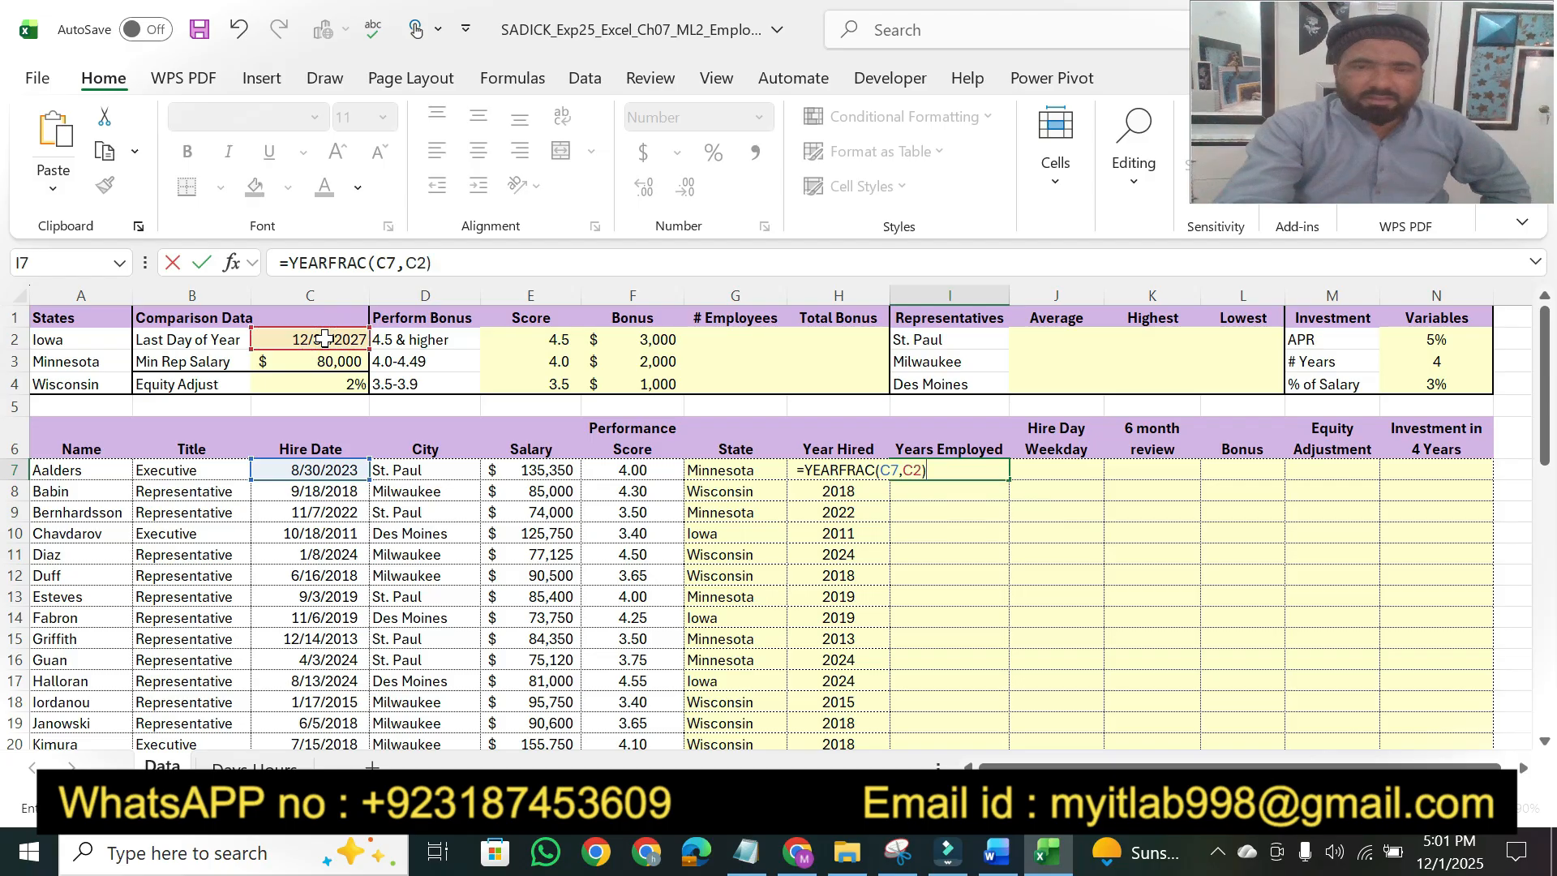
key(Return)
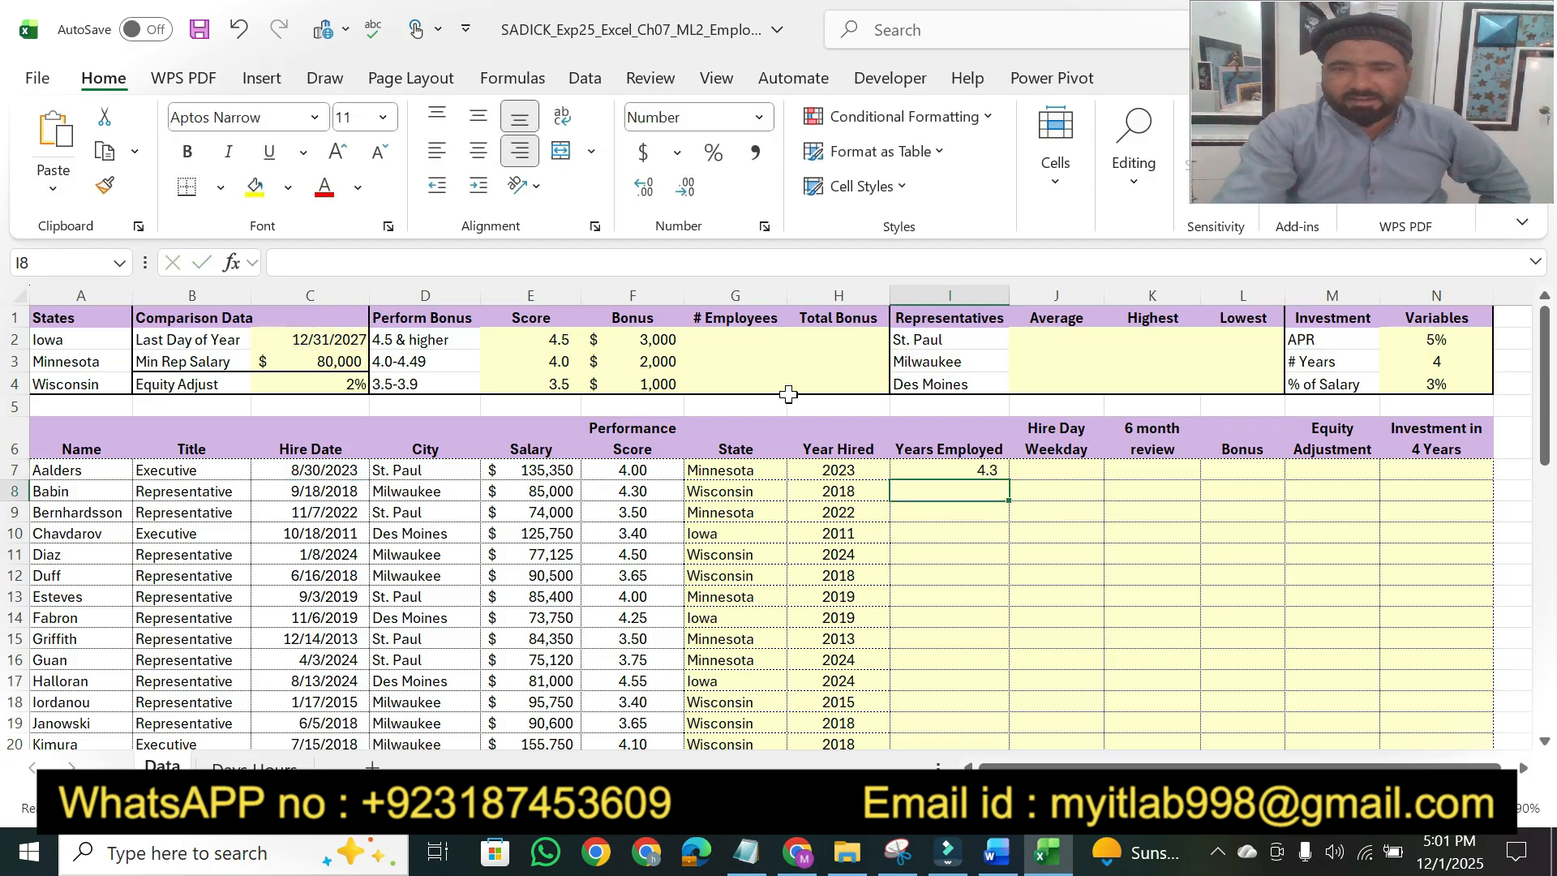
click(981, 469)
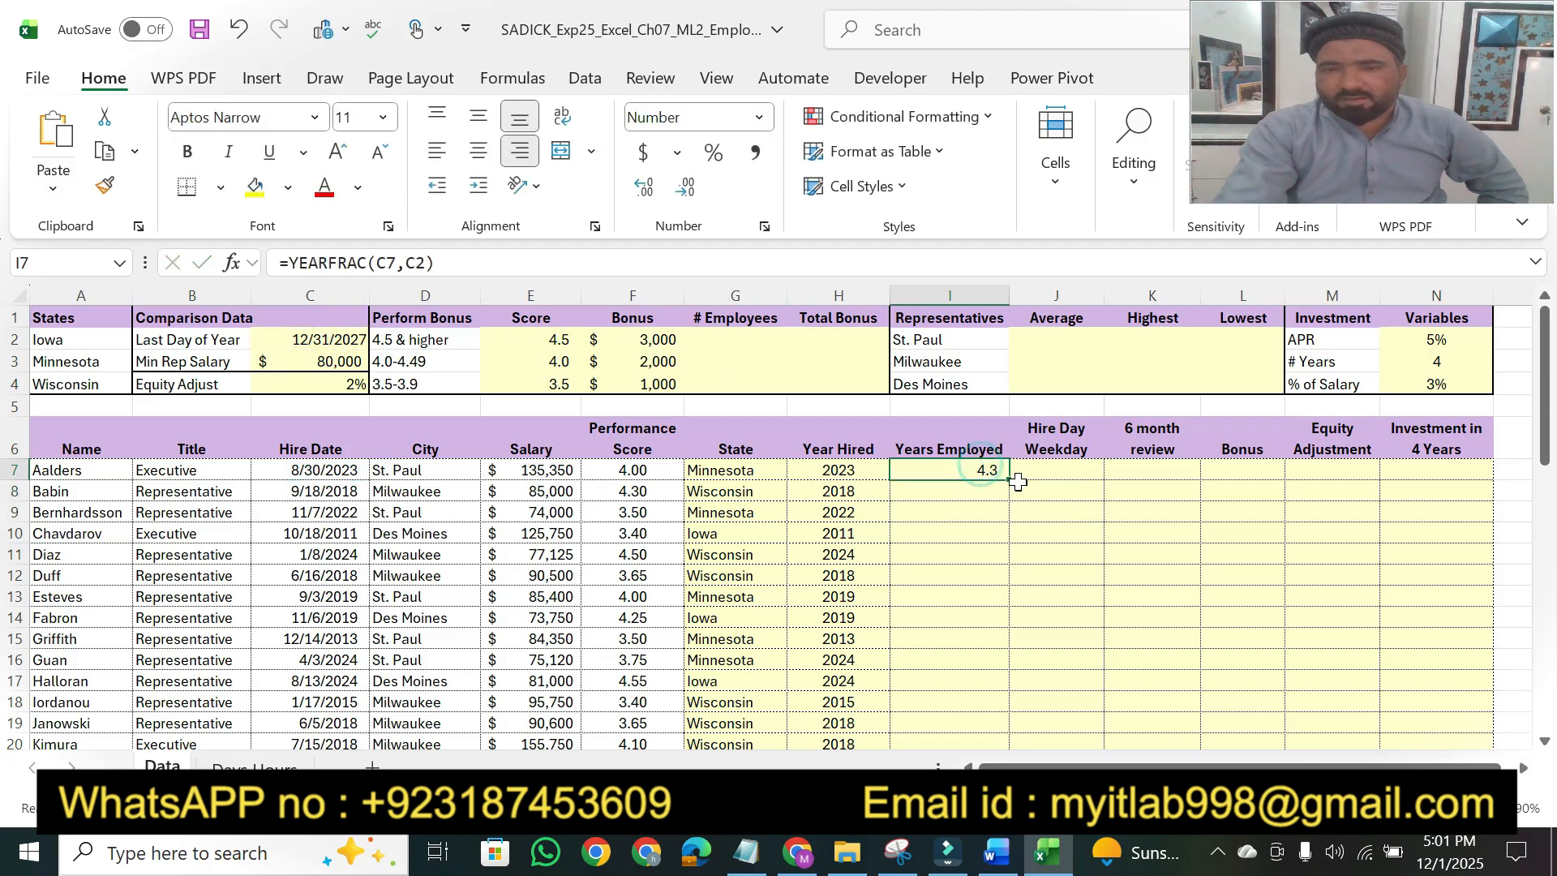
double_click(1010, 477)
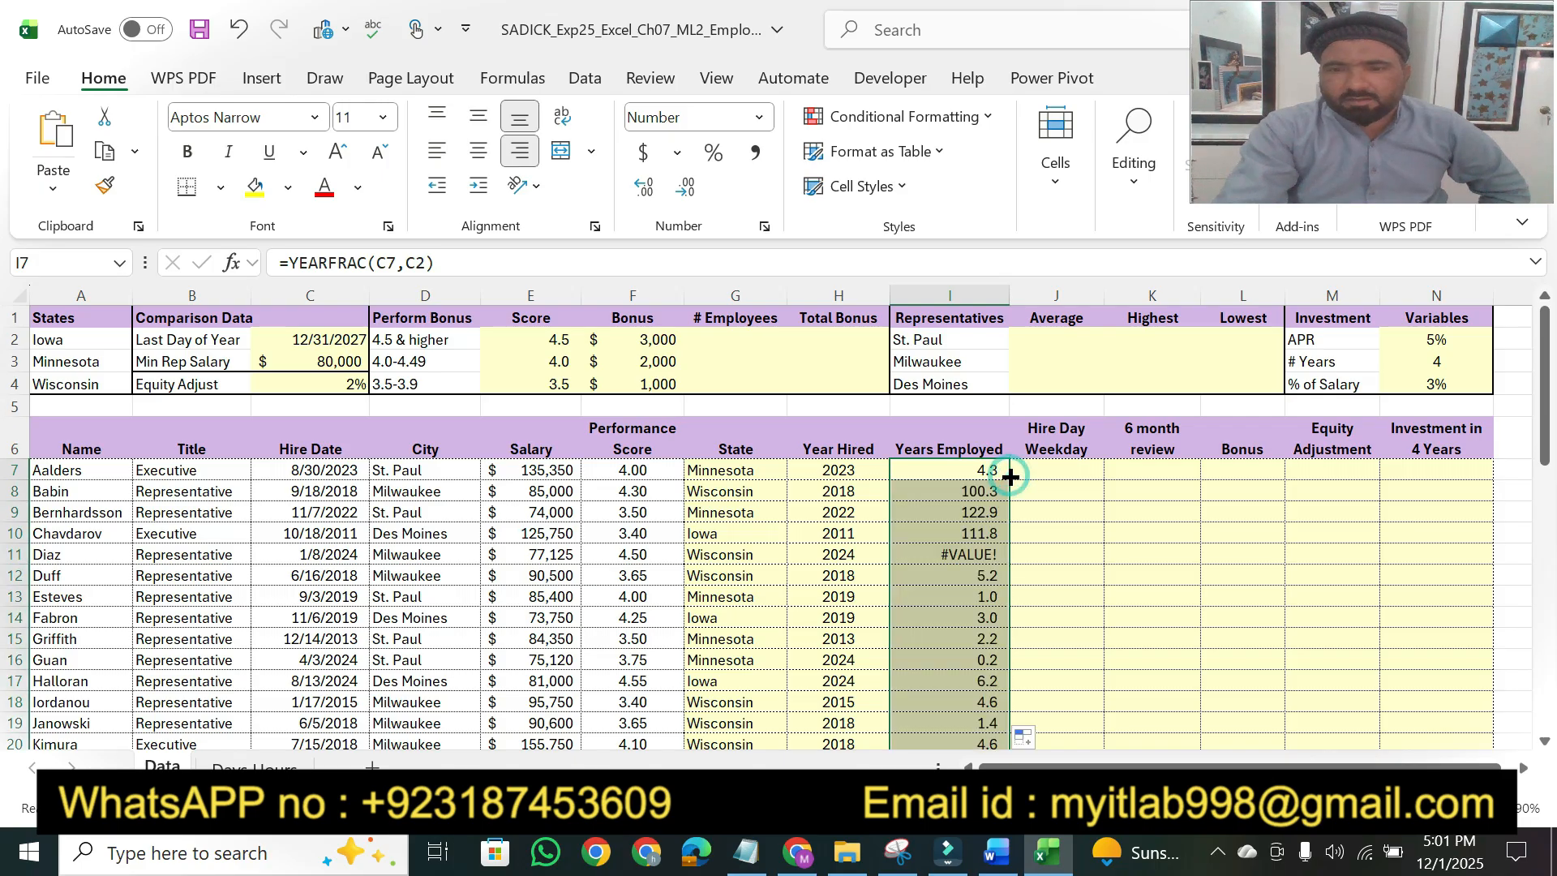
Step: Make the end date reference in I7 absolute as =YEARFRAC(C7,$C$2), and copy the corrected formula down through I31
click(979, 475)
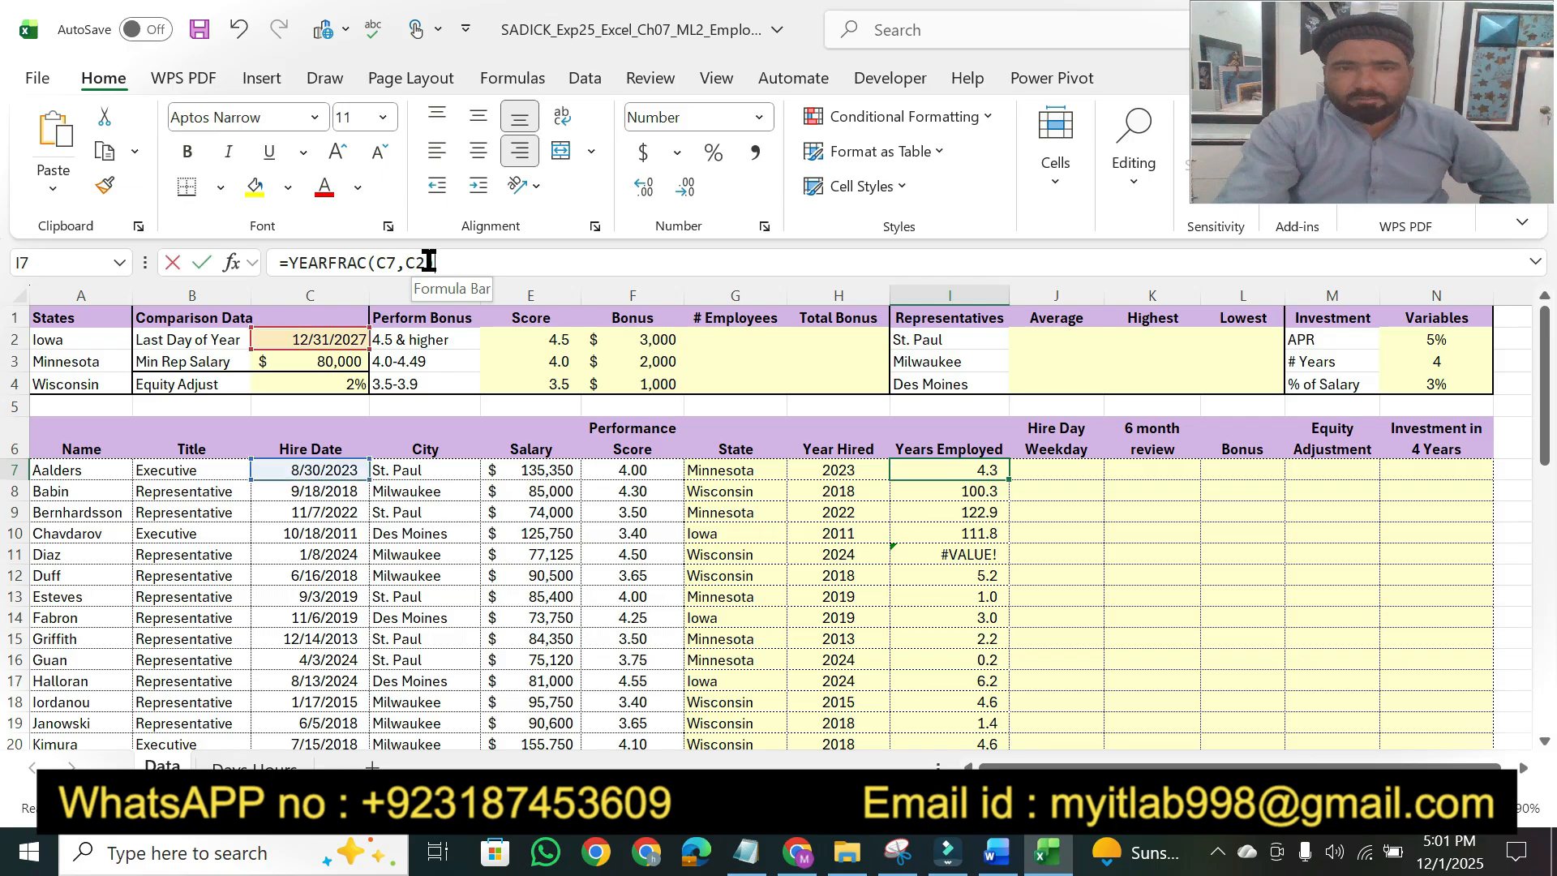
drag(431, 262, 410, 261)
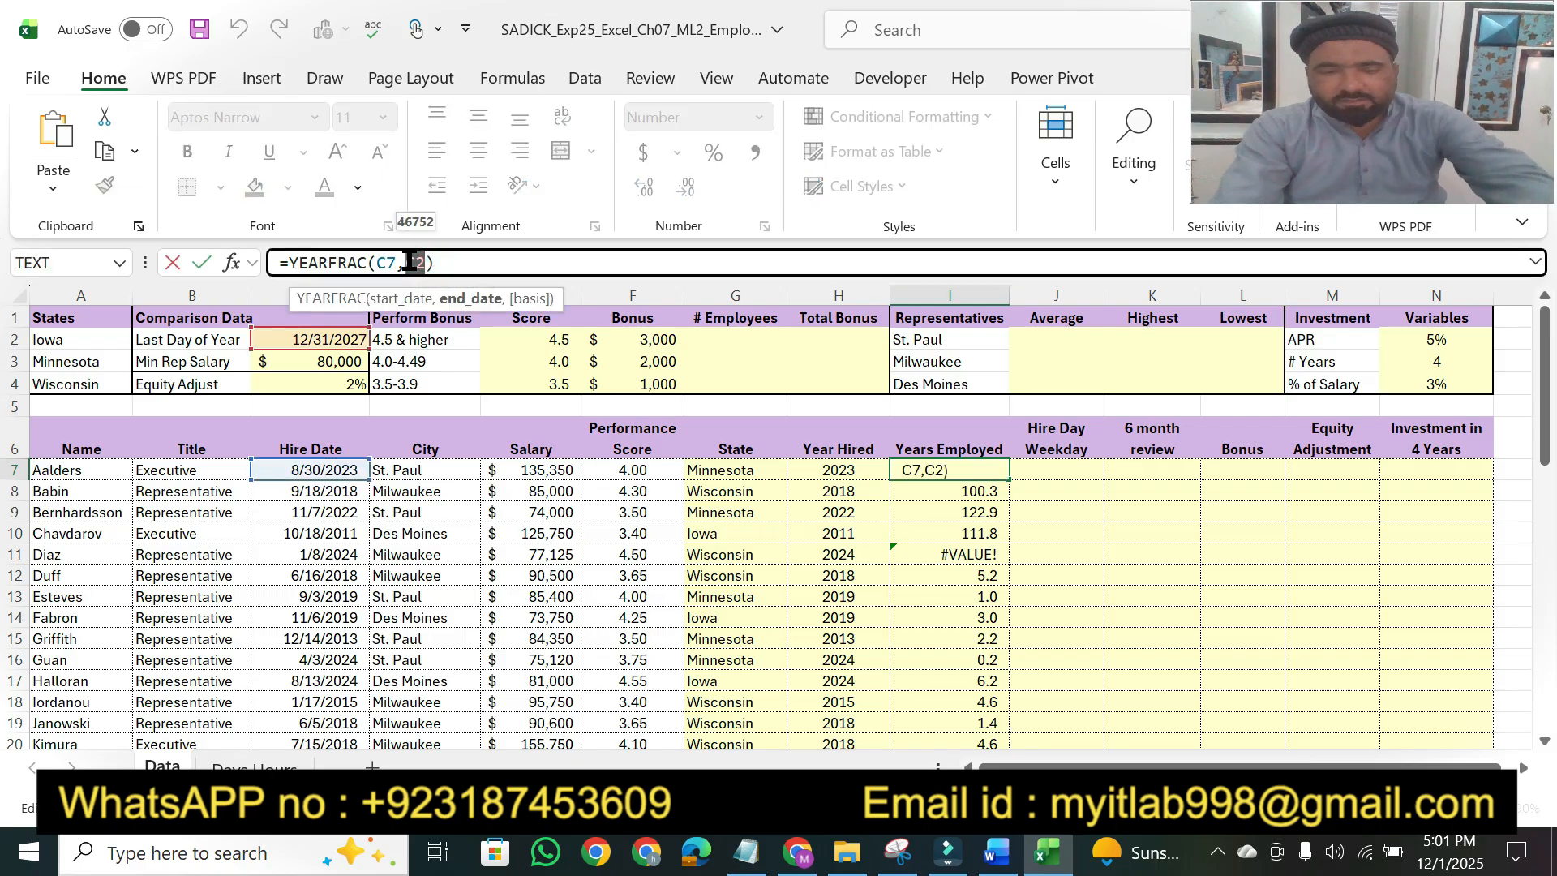
key(F4)
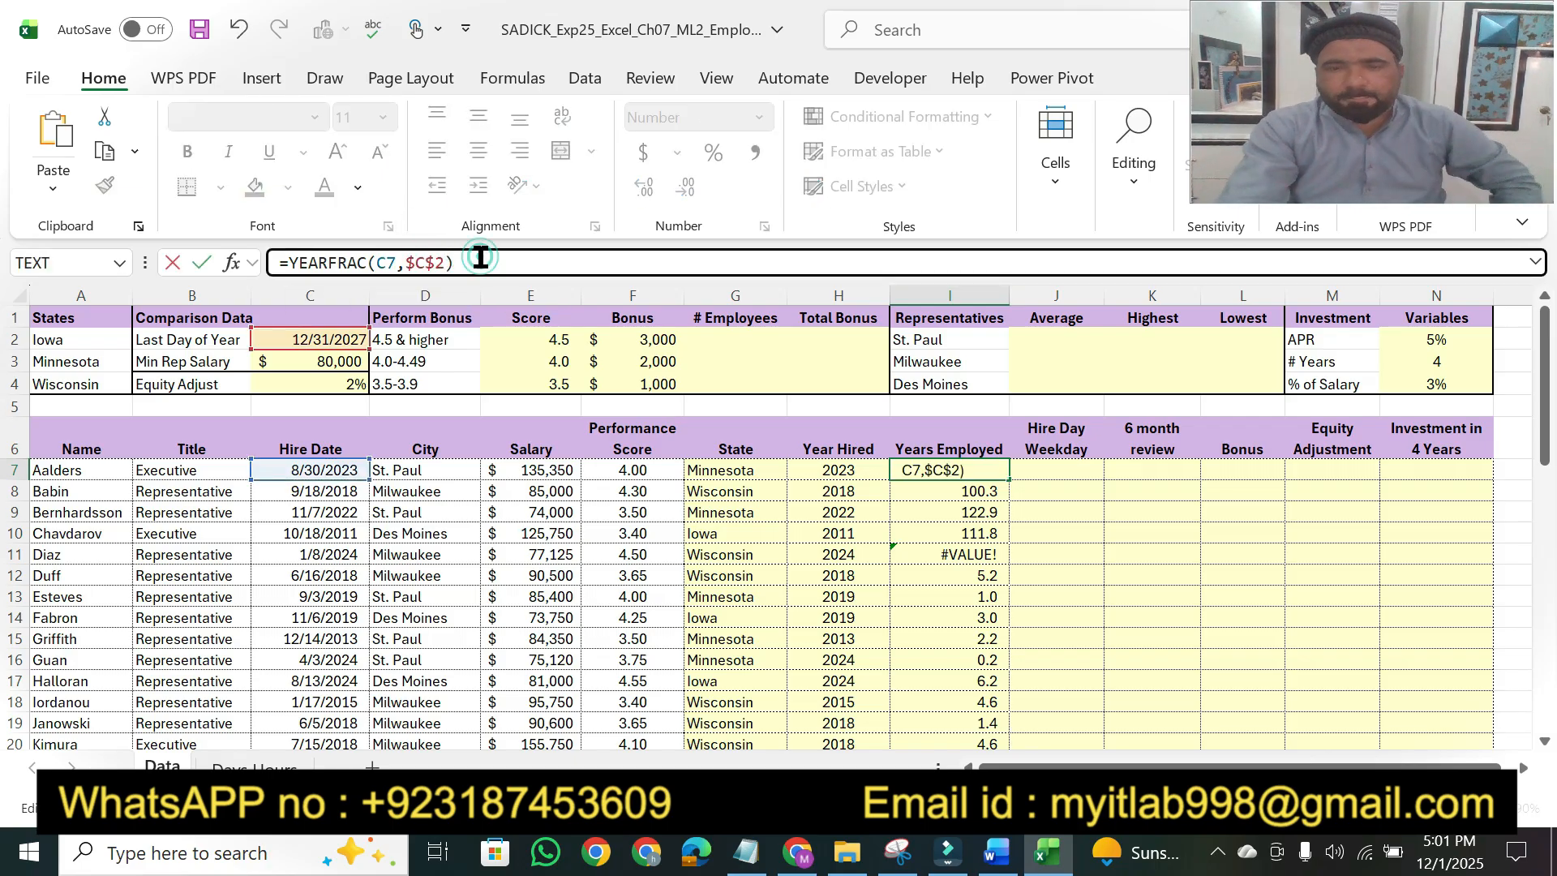
key(Return)
click(995, 465)
double_click(1010, 480)
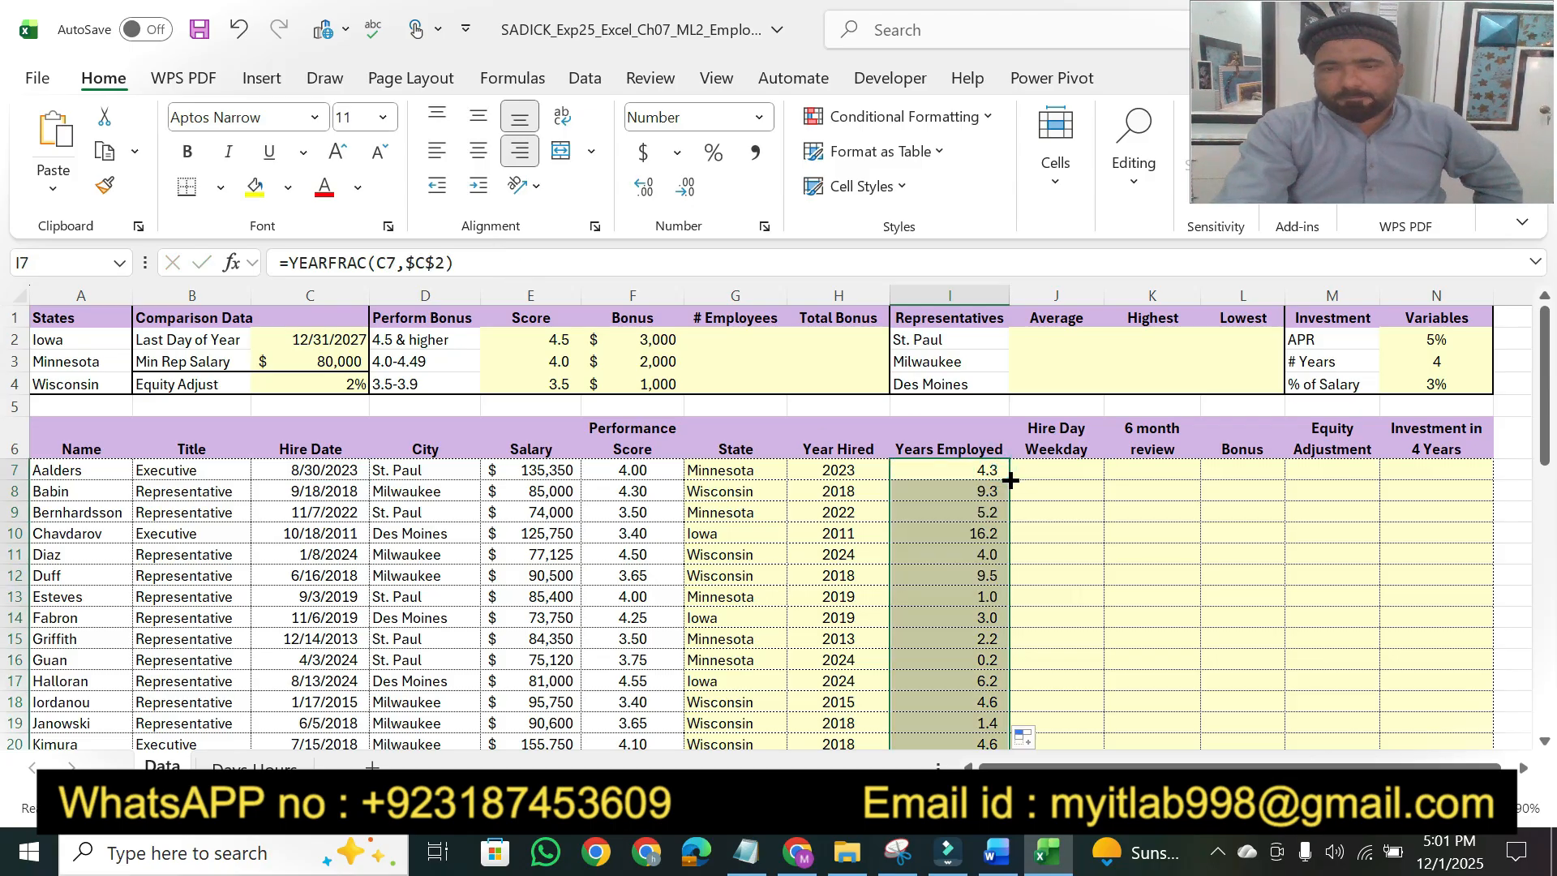
Step: In Word step 4, highlight "Copy the function from cell I7 to the range I8:I31." and the step's points value
click(997, 854)
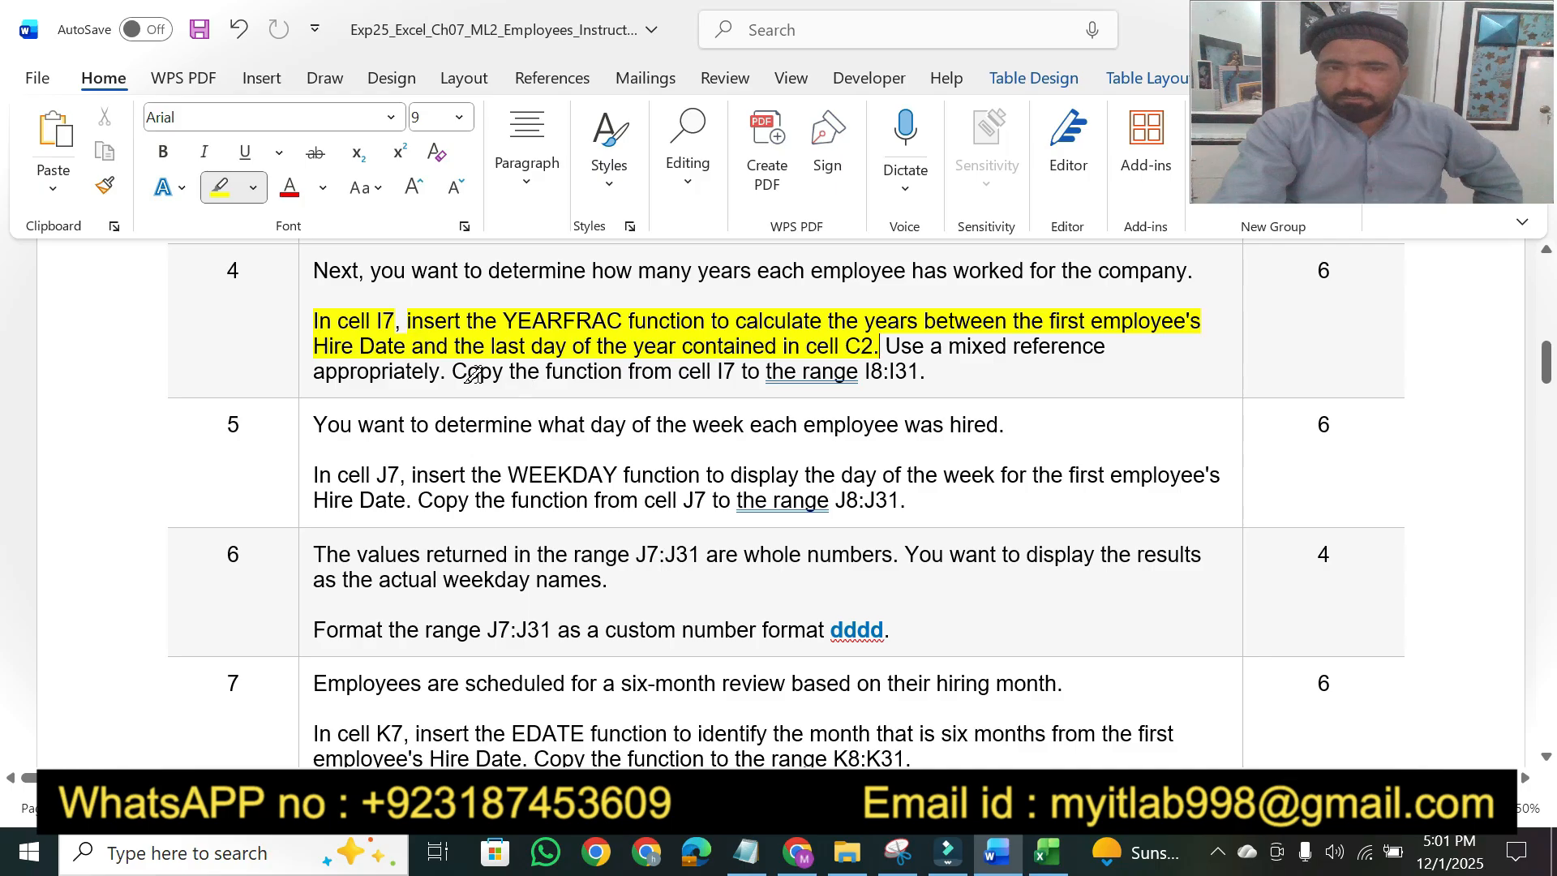
drag(466, 373, 931, 371)
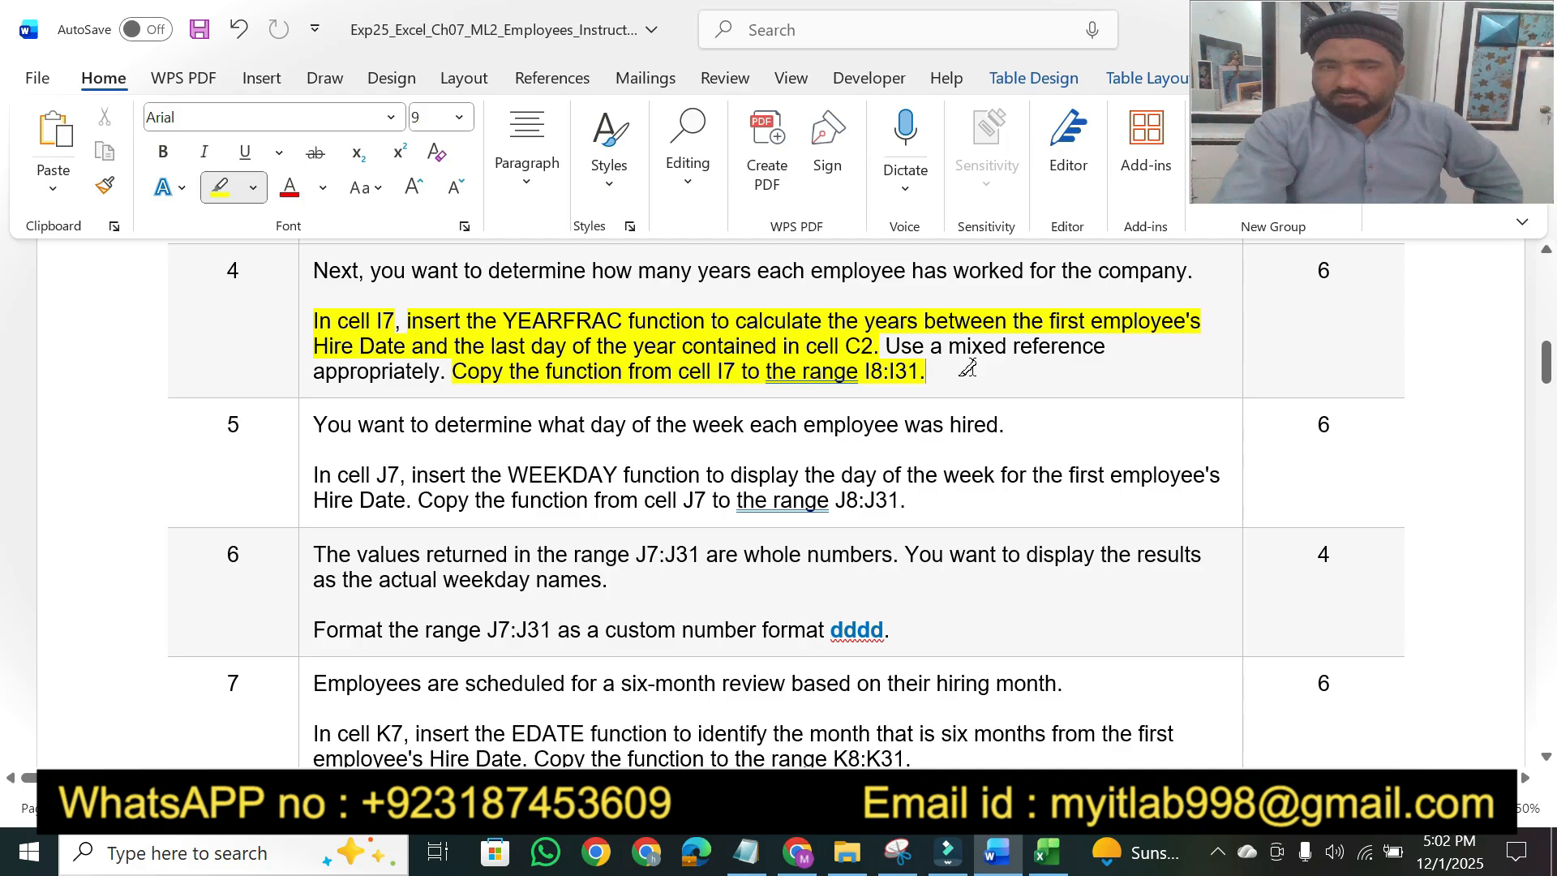
click(1318, 270)
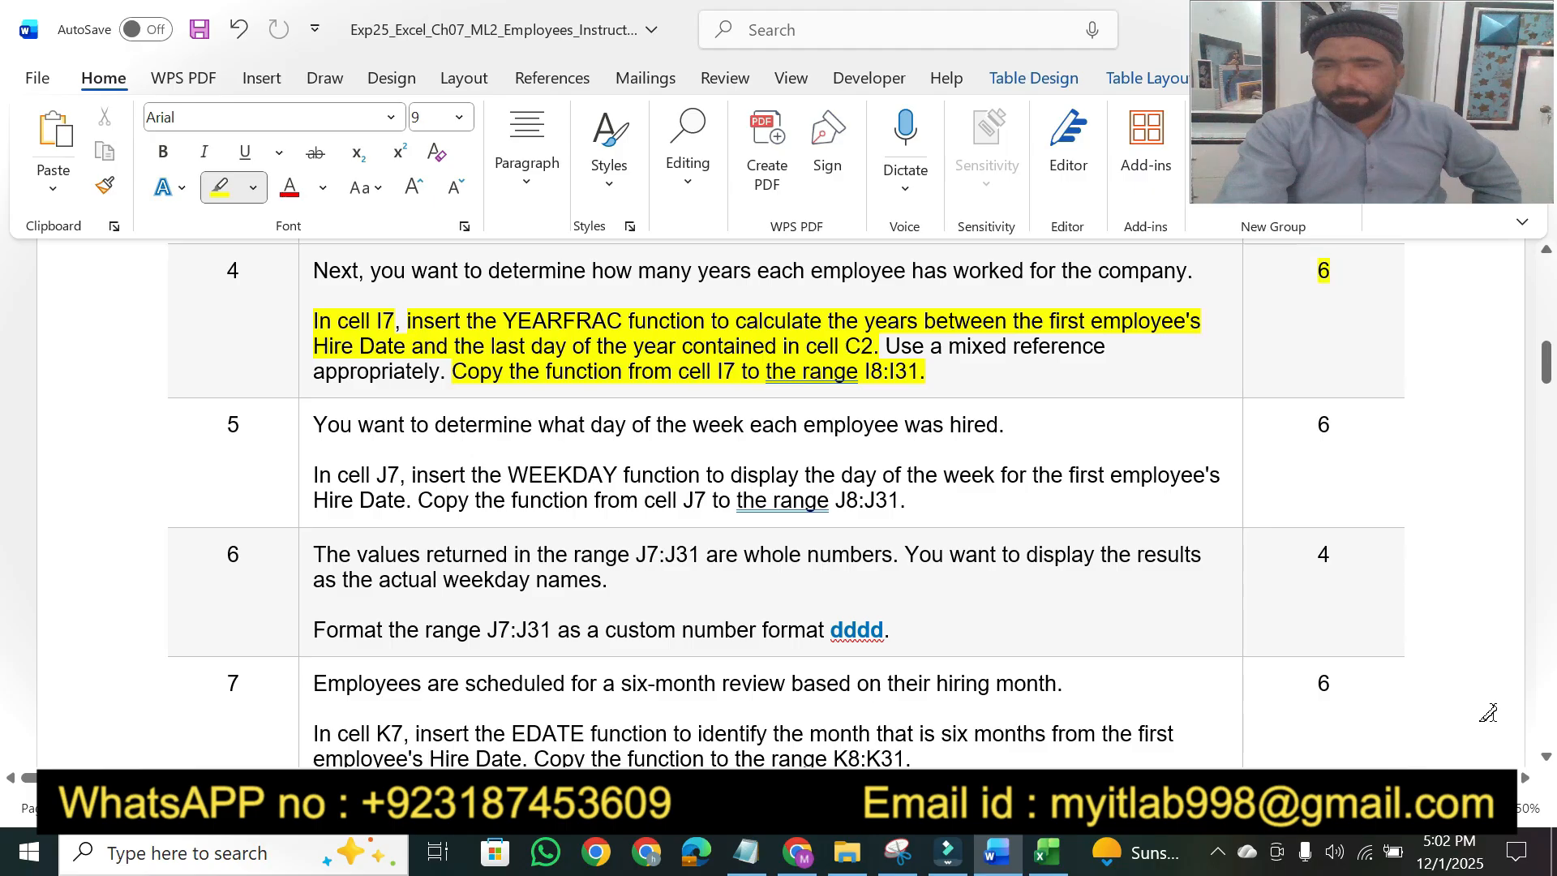
Step: In Word step 5, highlight the sentence about each employee's hire weekday, "In cell J7" and "insert the WEEKDAY function"
click(1546, 757)
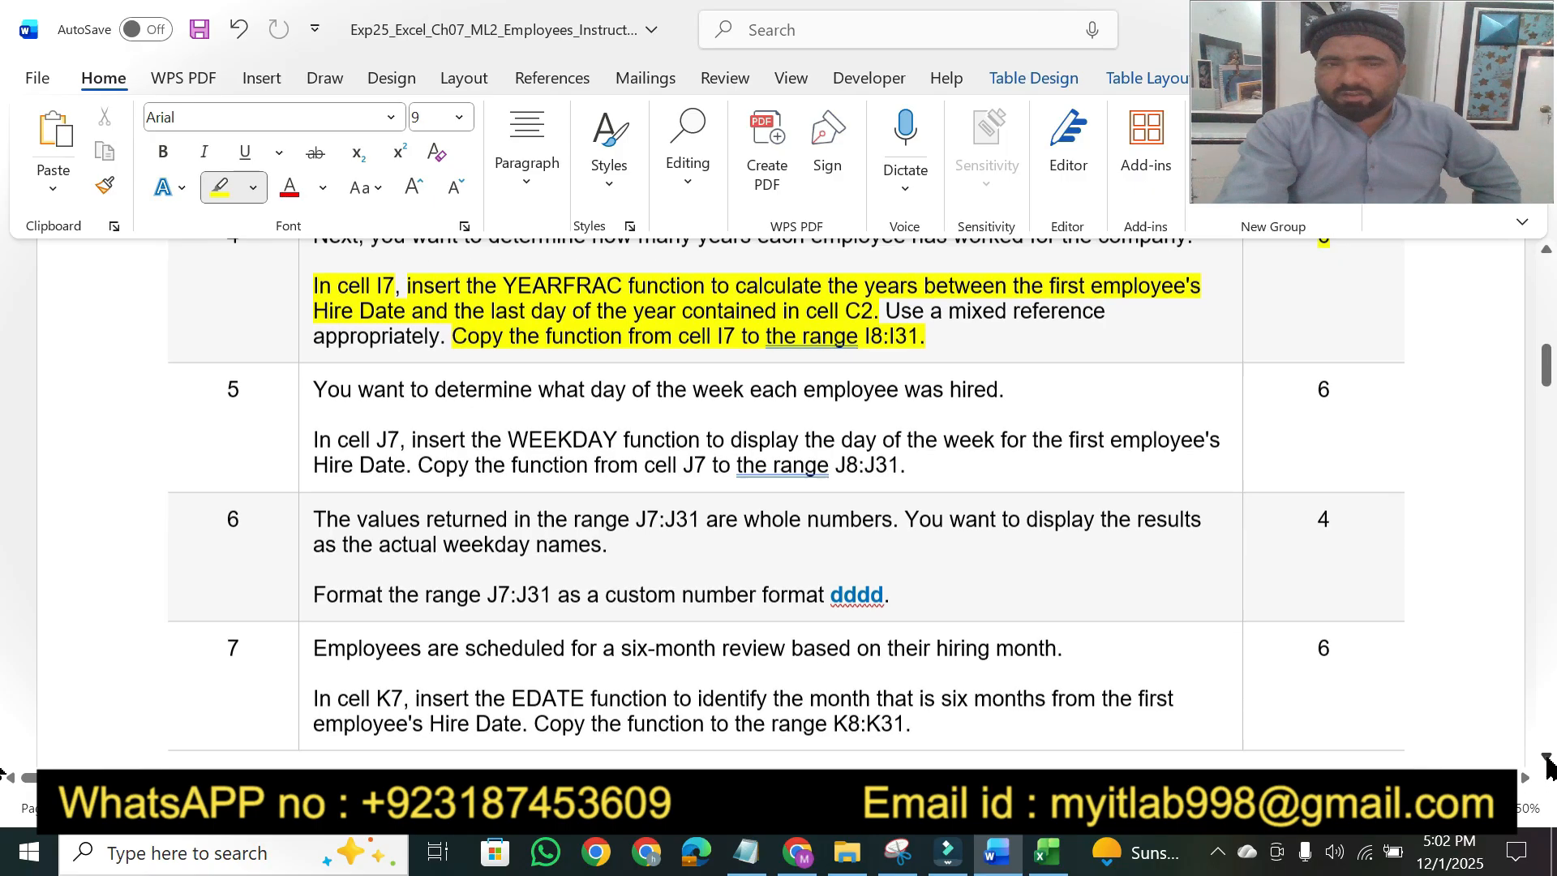
click(1548, 757)
click(1547, 757)
click(1547, 757)
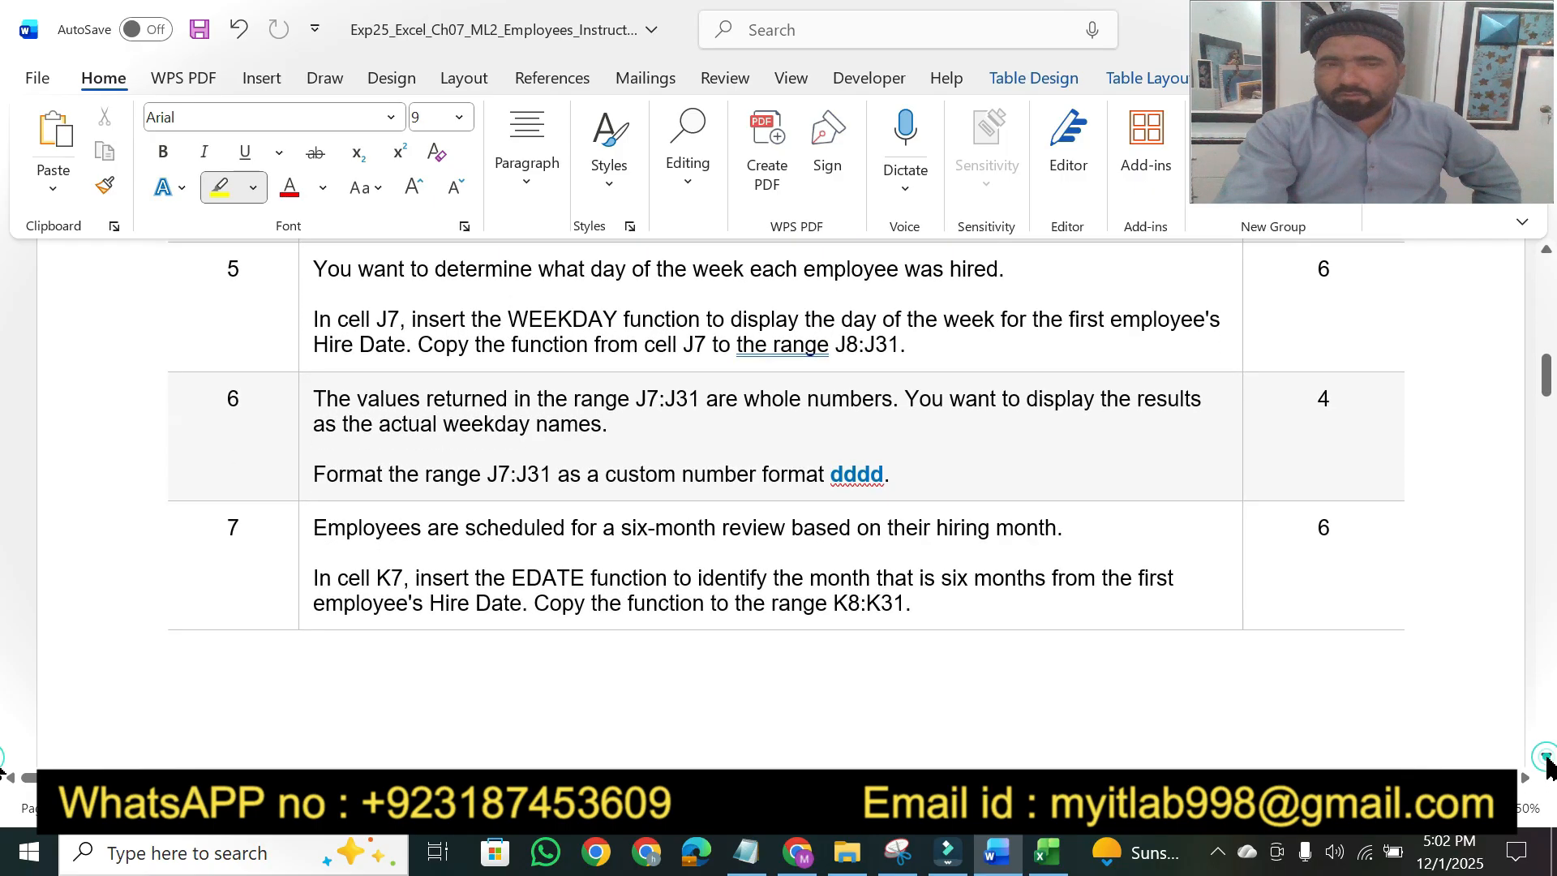
drag(313, 268, 1006, 260)
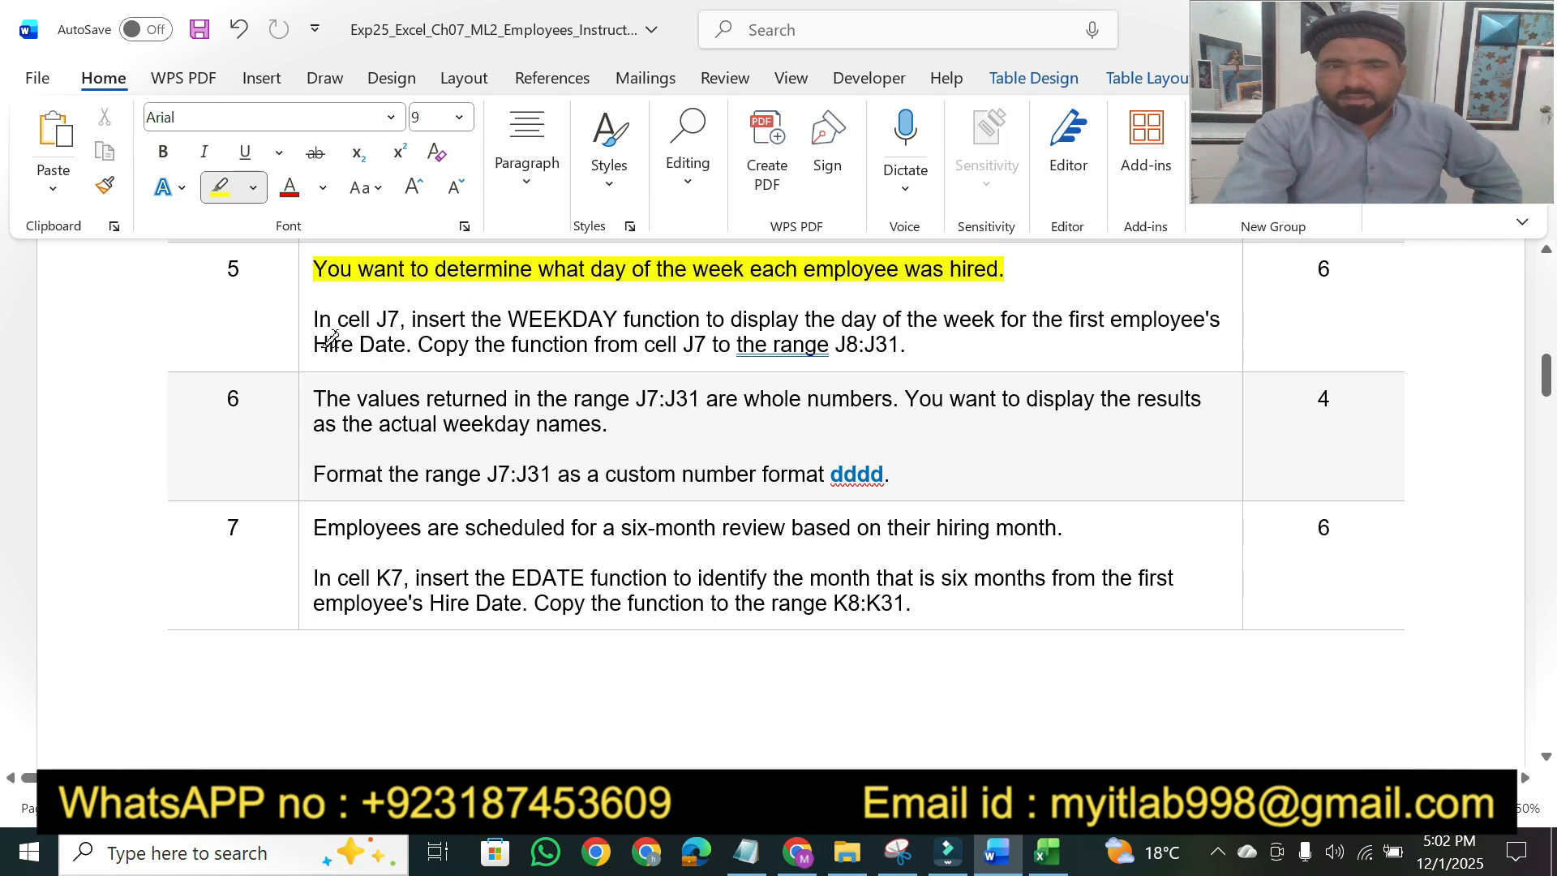
mouse_move(314, 318)
mouse_down()
mouse_move(611, 292)
mouse_move(610, 330)
mouse_up()
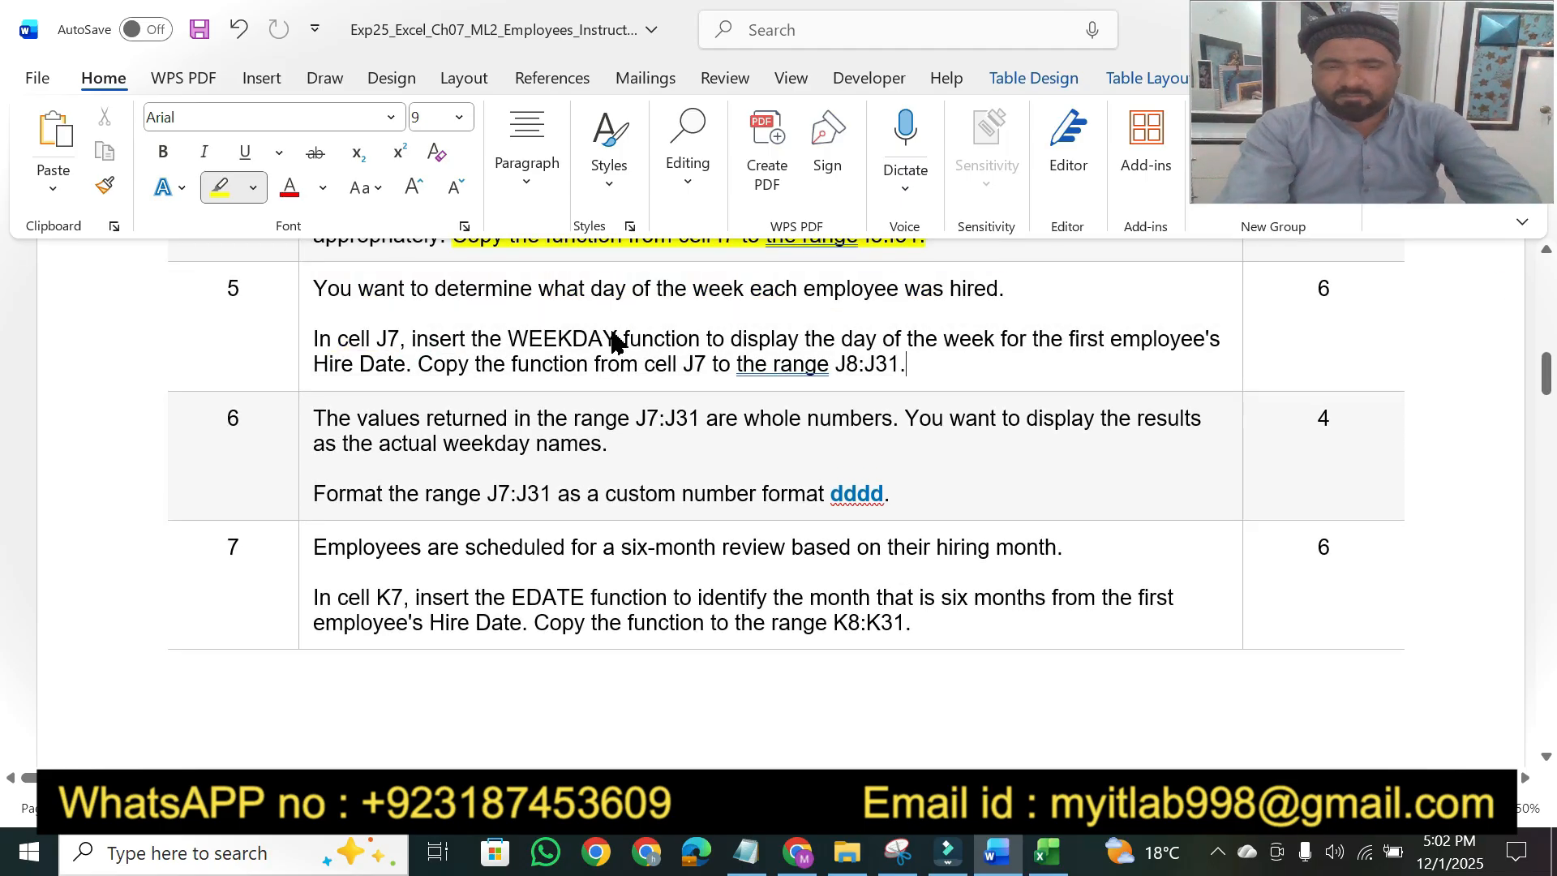
key(ctrl+z)
click(489, 339)
click(220, 188)
drag(411, 341, 699, 339)
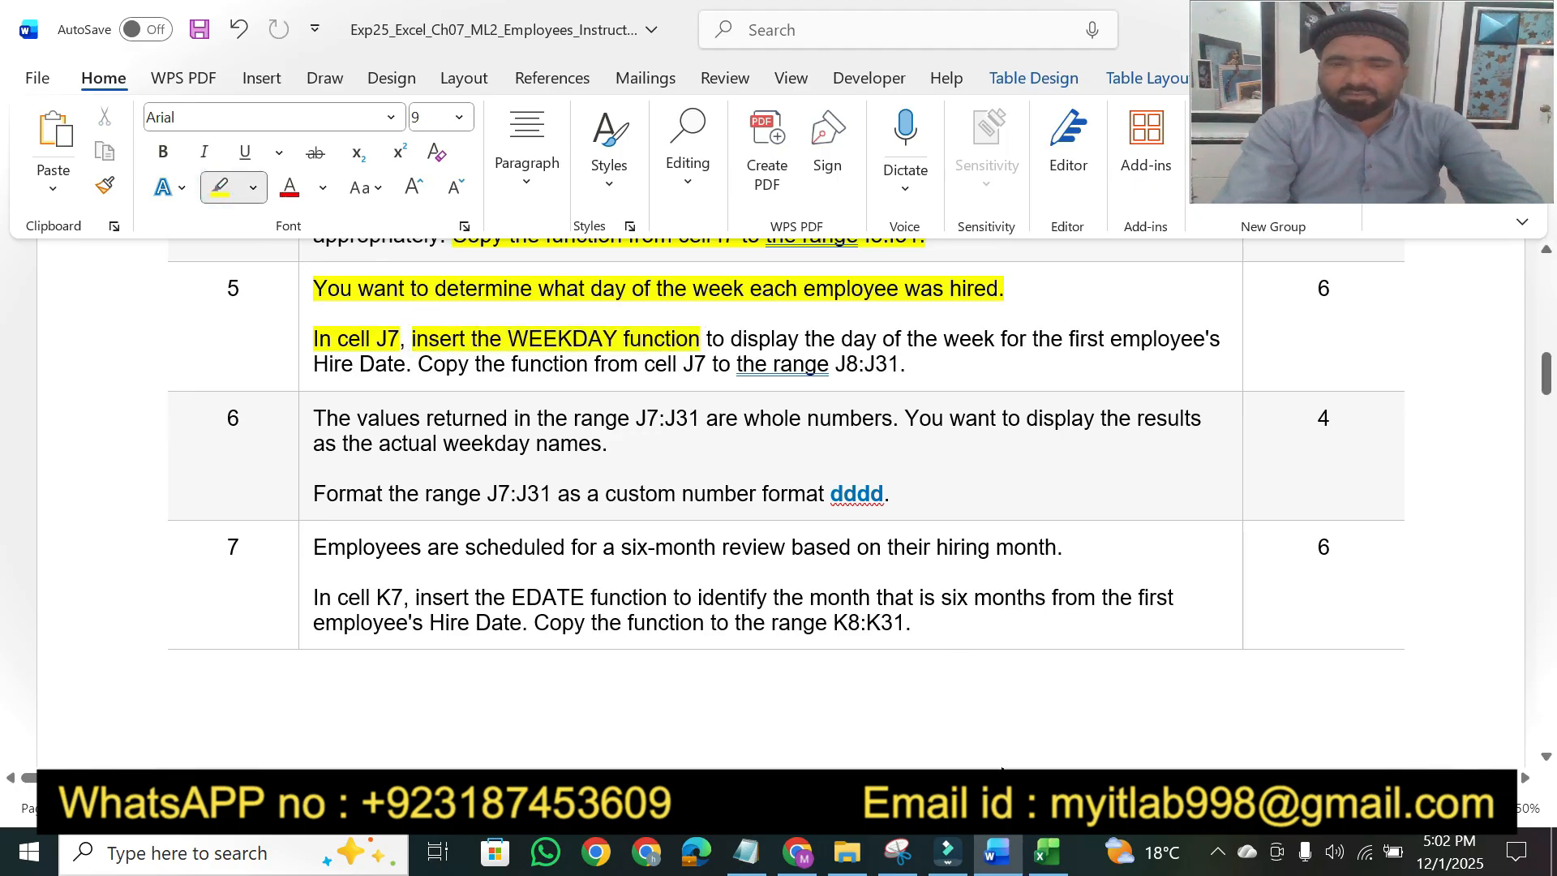
Step: Switch to the Excel workbook and begin a WEEKDAY function in cell J7
click(1046, 852)
click(1038, 465)
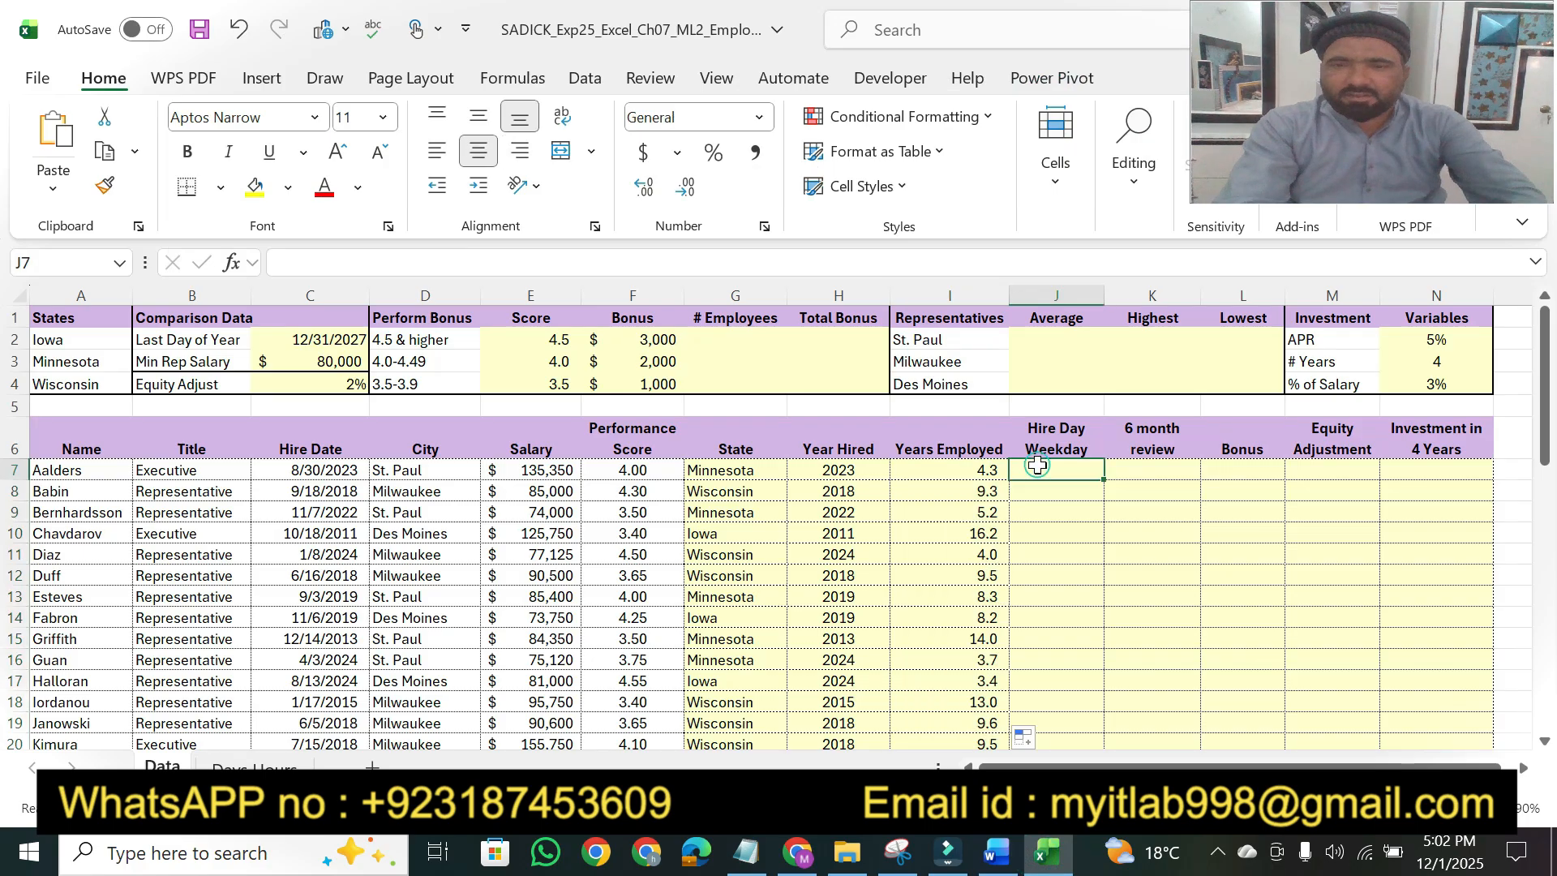
text(=we)
key(Down)
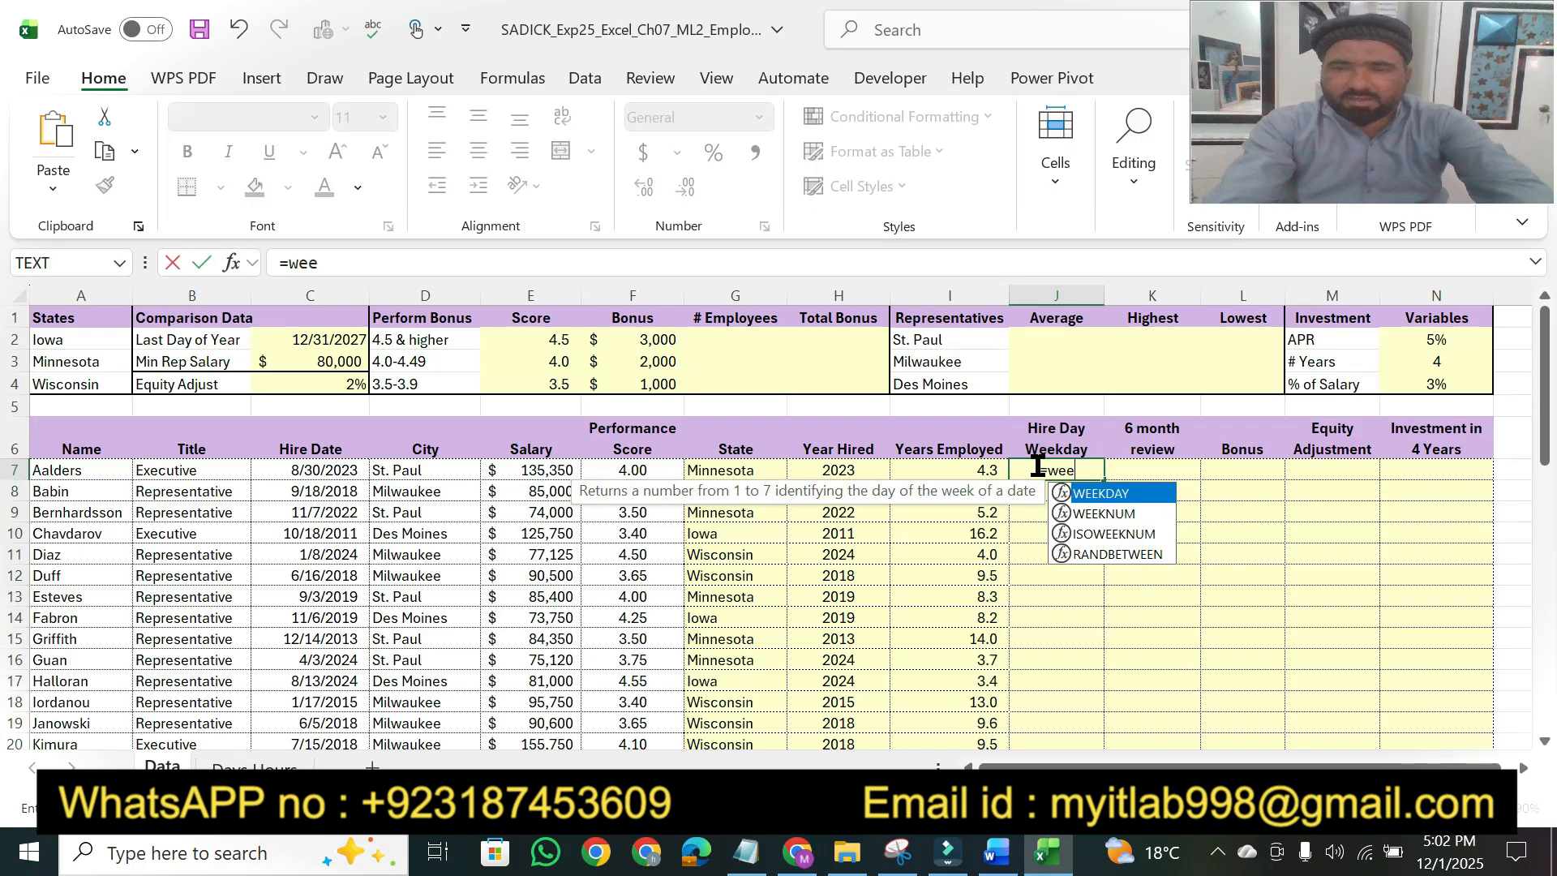
key(Tab)
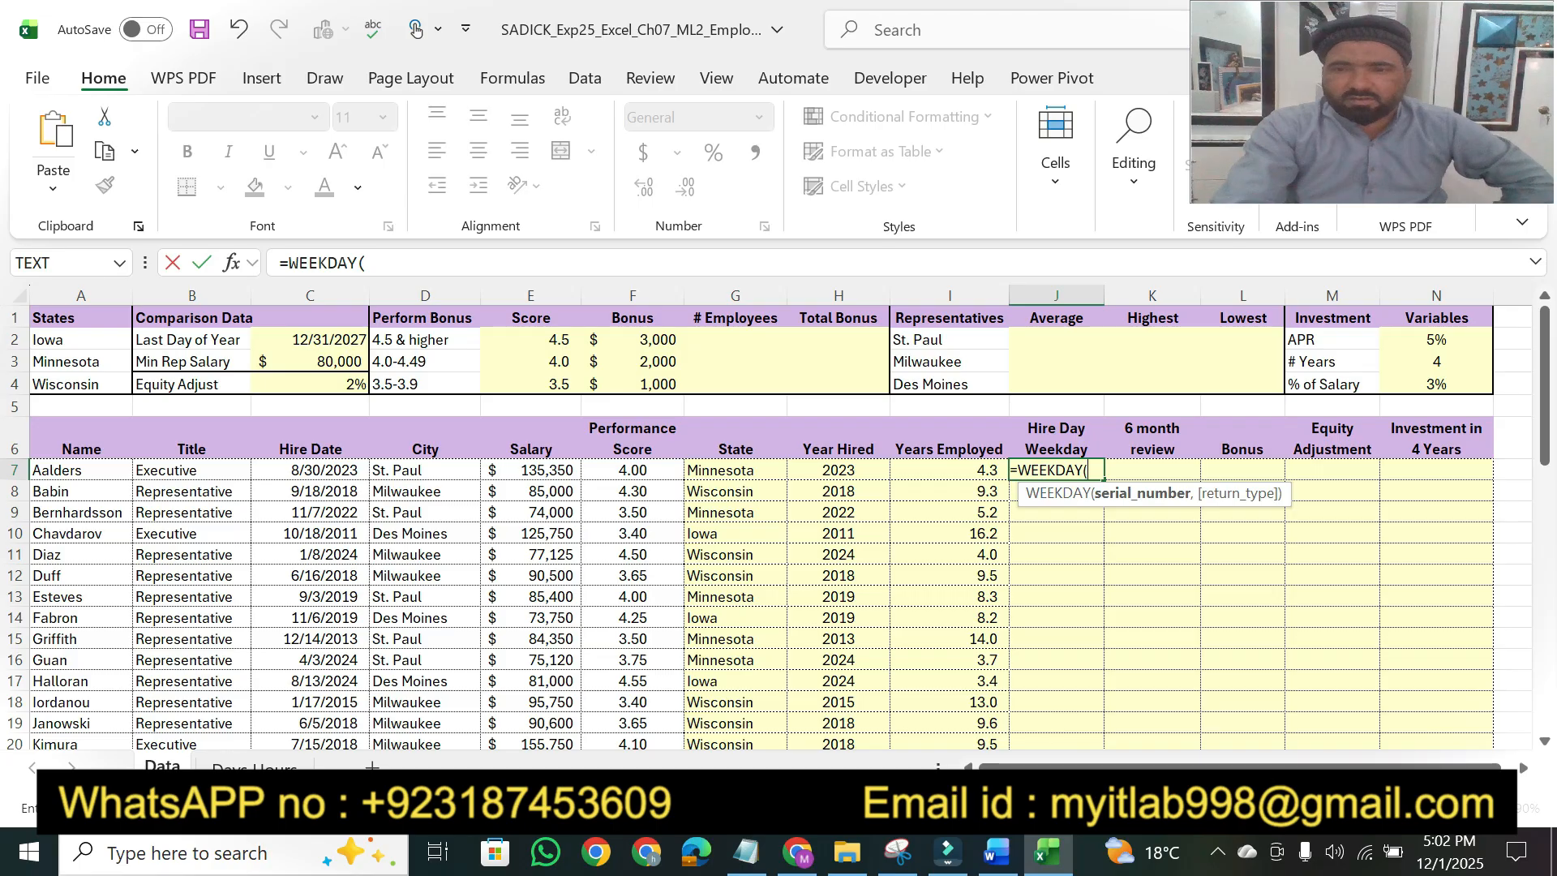
Step: Return to Word and highlight the full step 5 text, including the Hire Date wording and the J8:J31 copy instruction
click(996, 861)
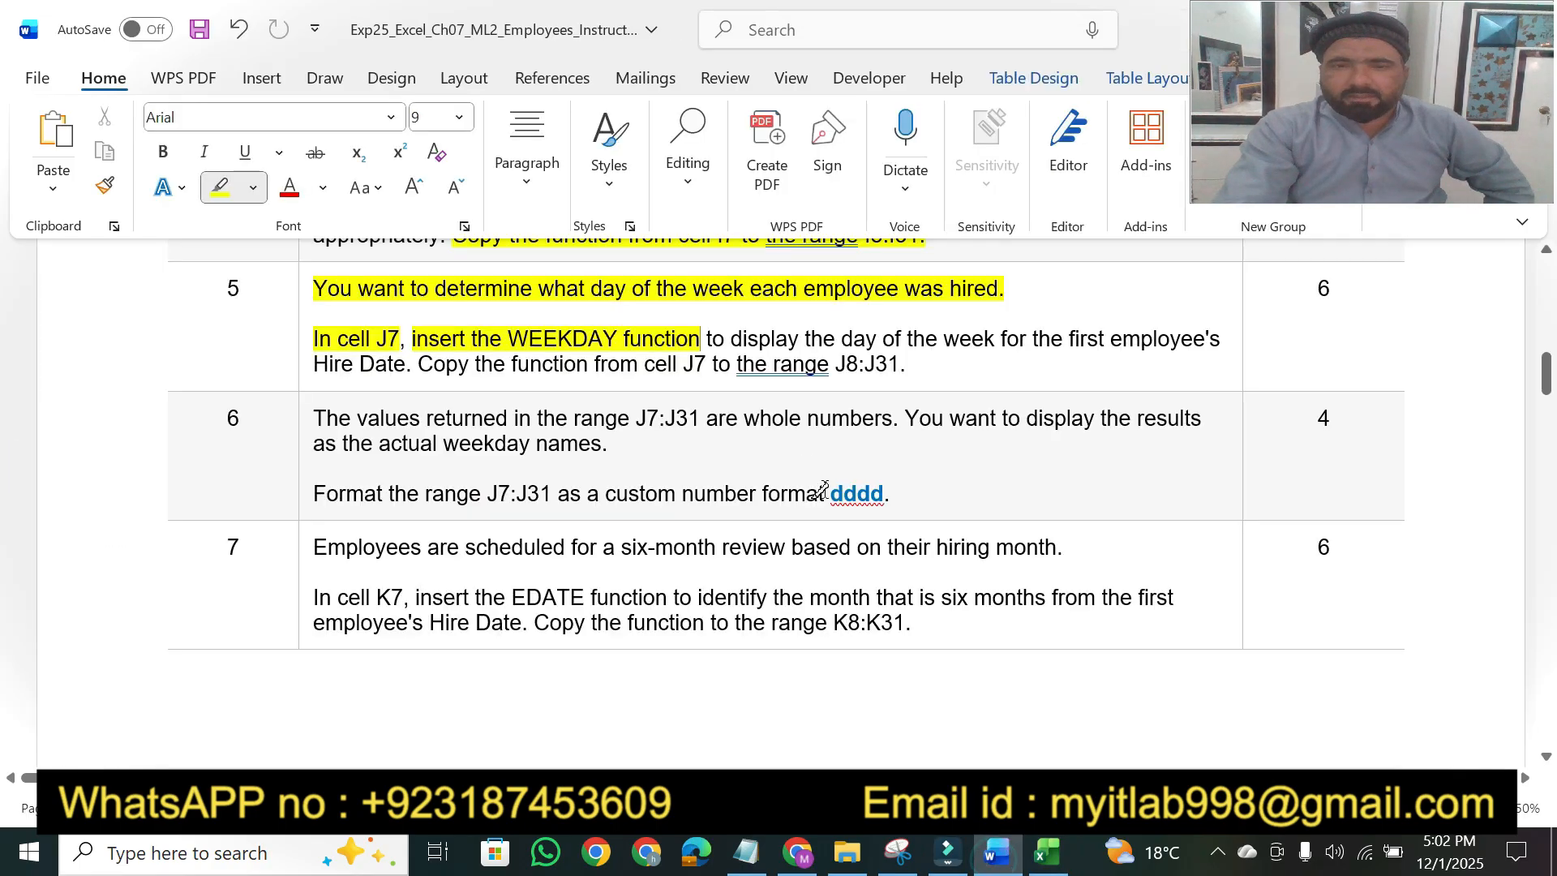
drag(841, 335, 1247, 339)
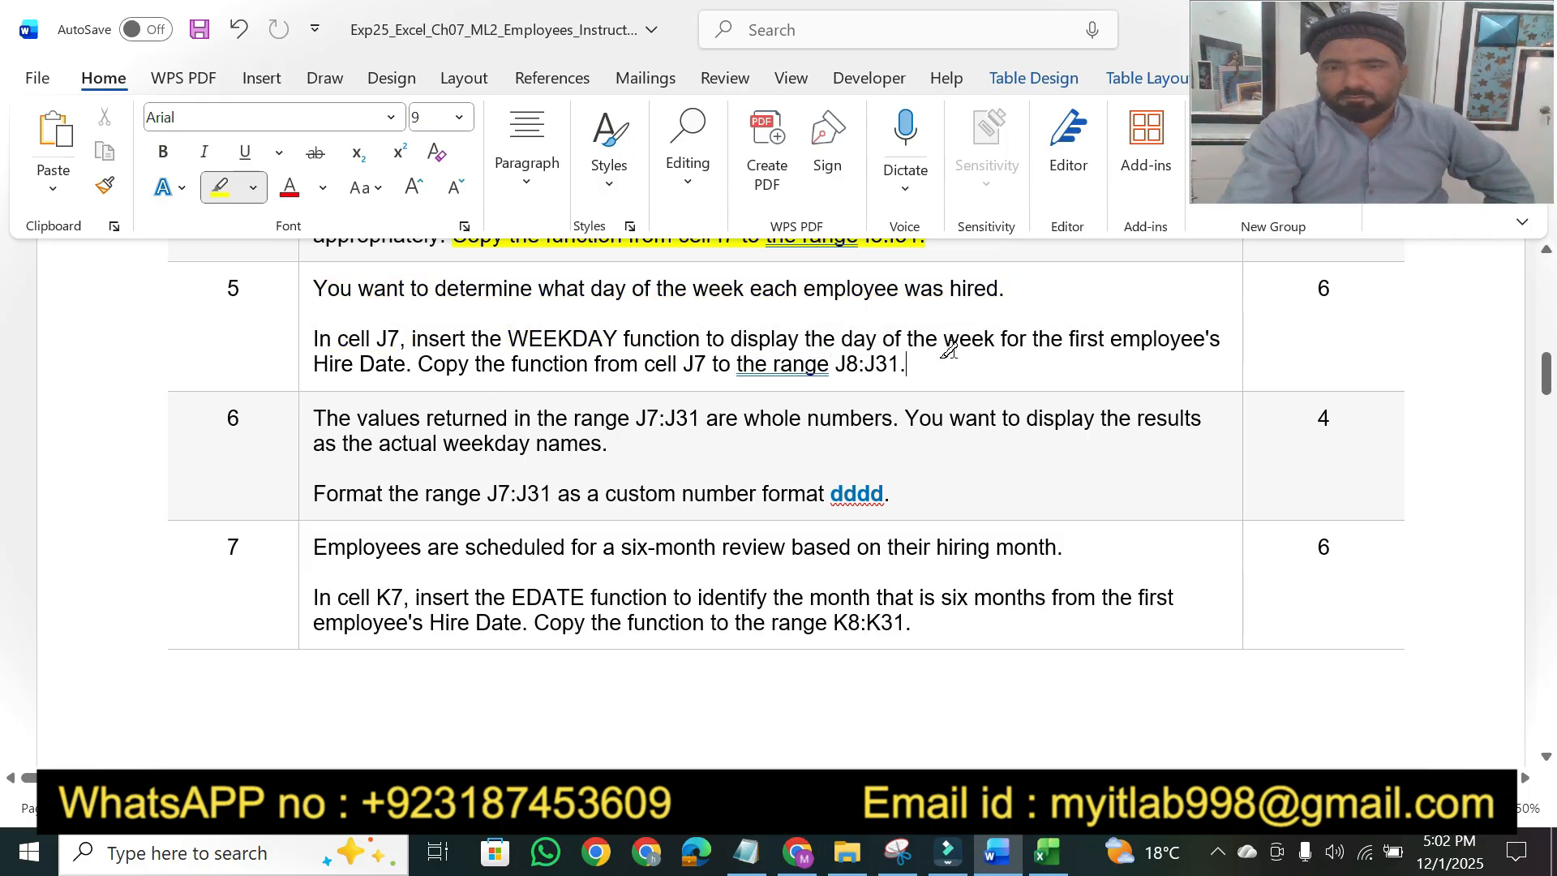
mouse_move(951, 338)
mouse_down()
mouse_move(1249, 339)
mouse_move(1211, 339)
mouse_up()
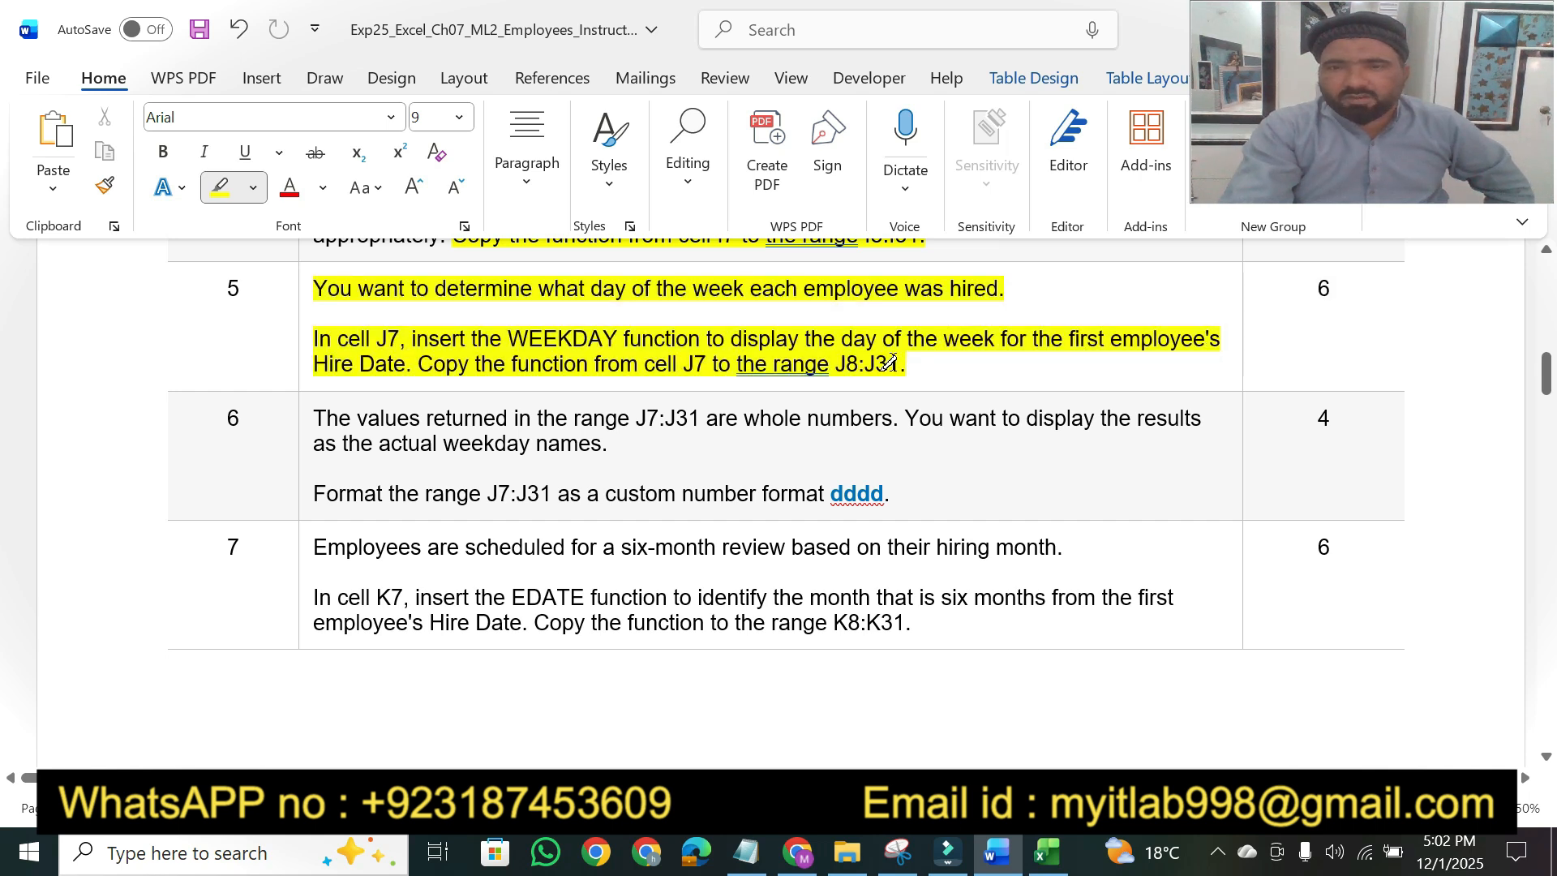
Step: Complete J7 in Excel as =WEEKDAY(C7) and copy the formula down through J31
click(1046, 852)
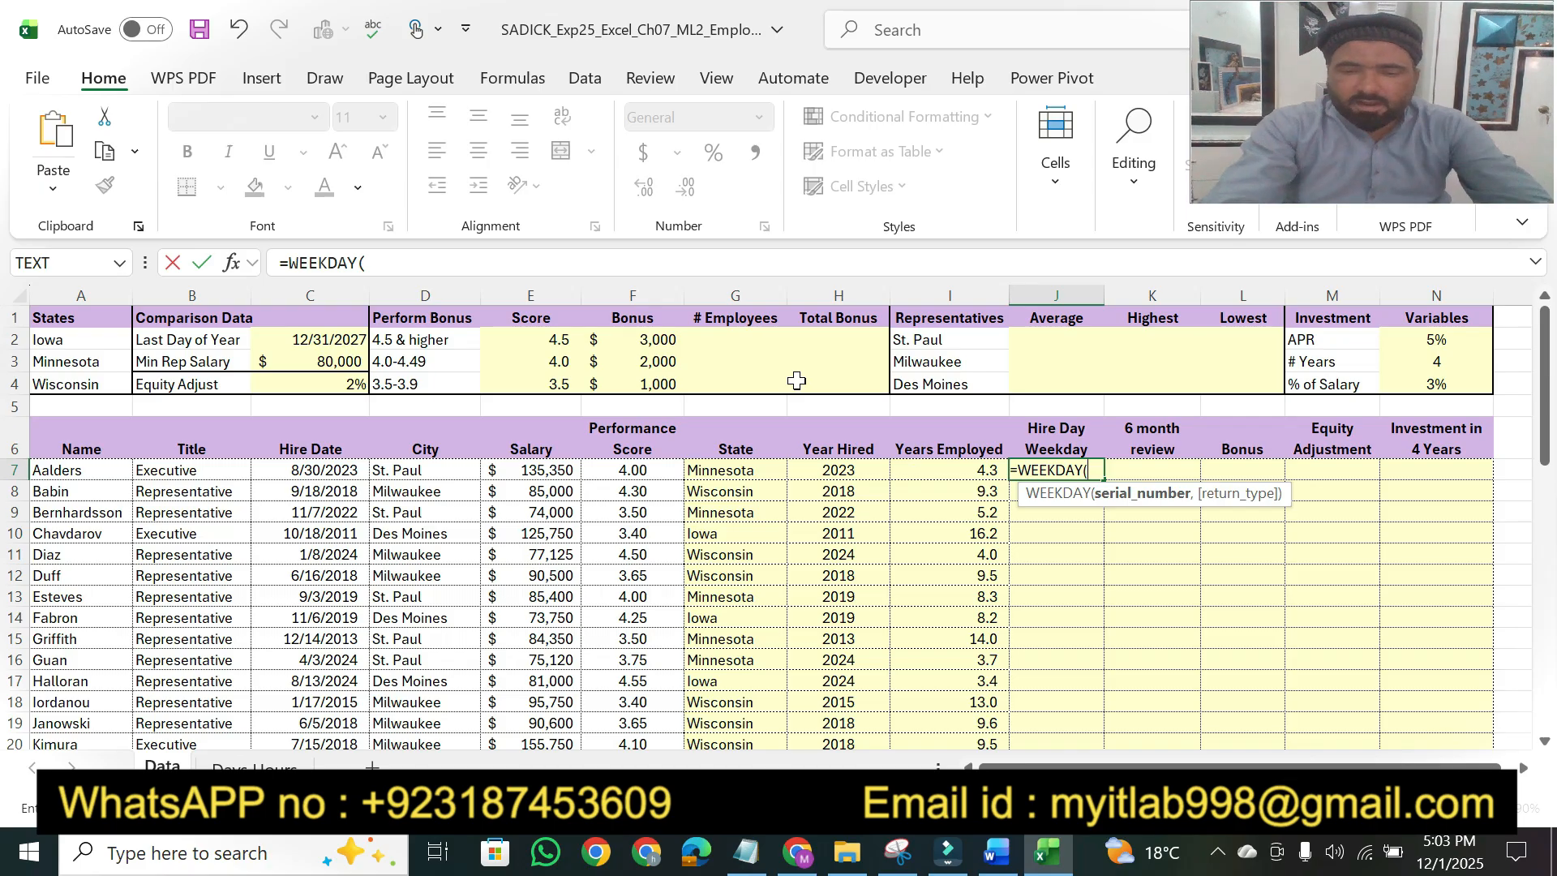
text(C7))
click(448, 260)
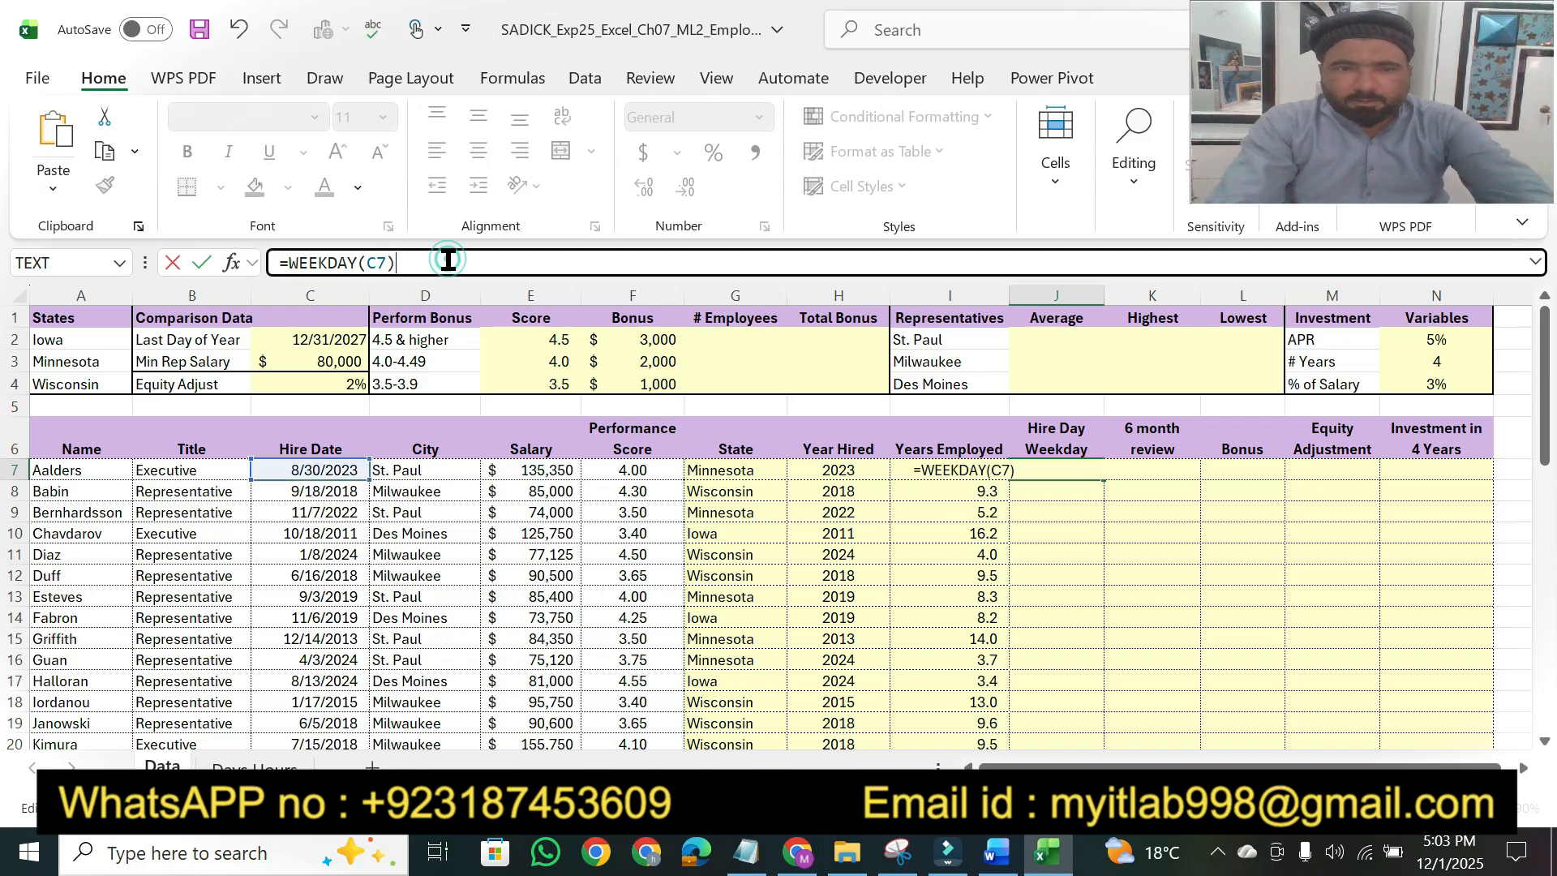
key(Return)
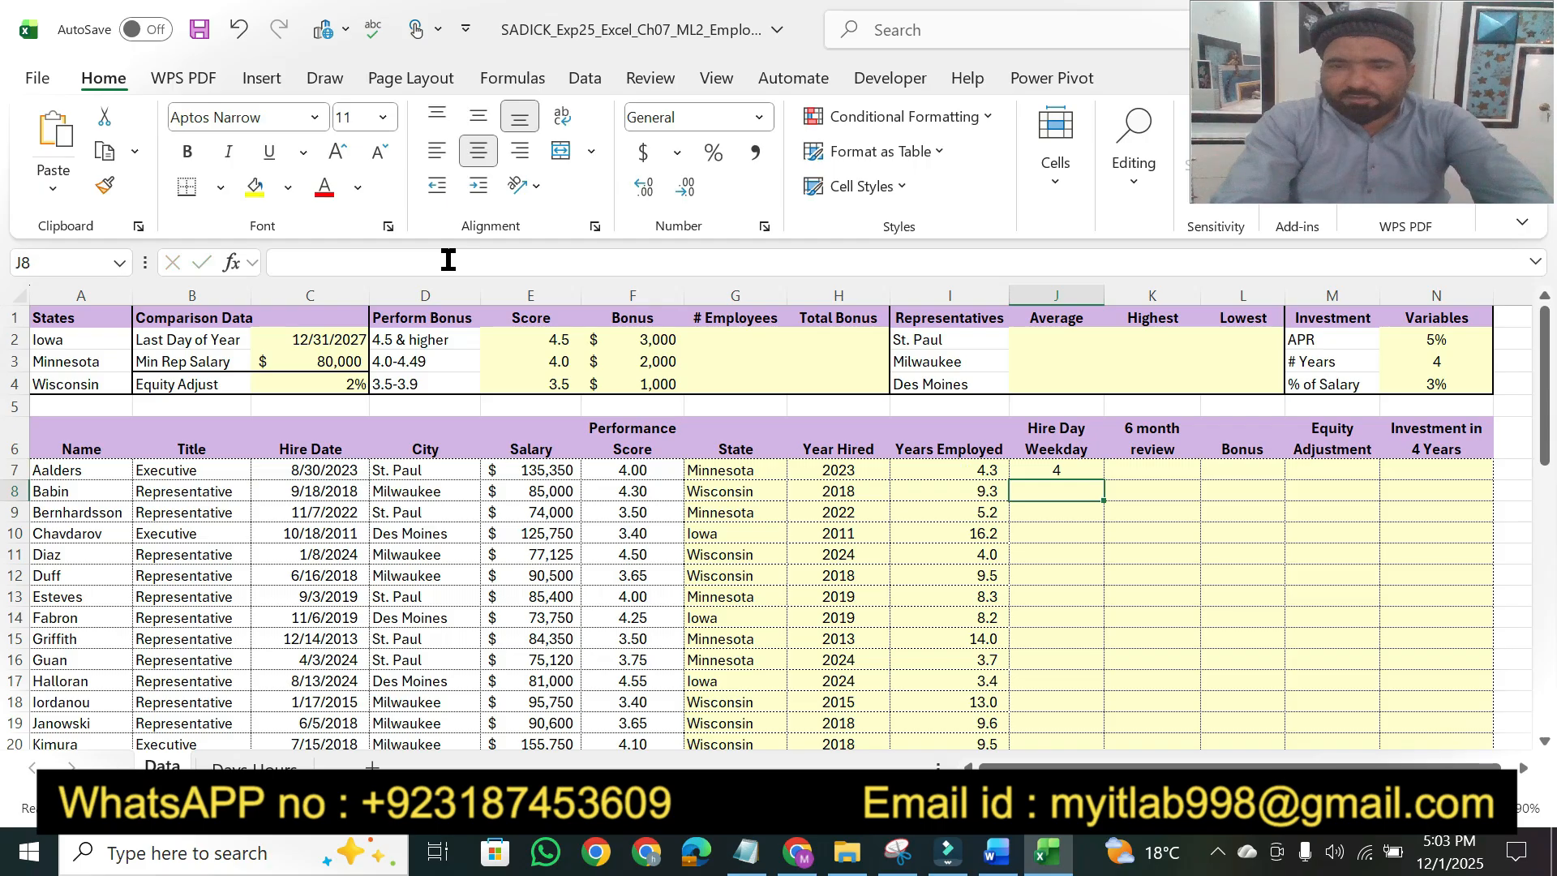
click(1075, 468)
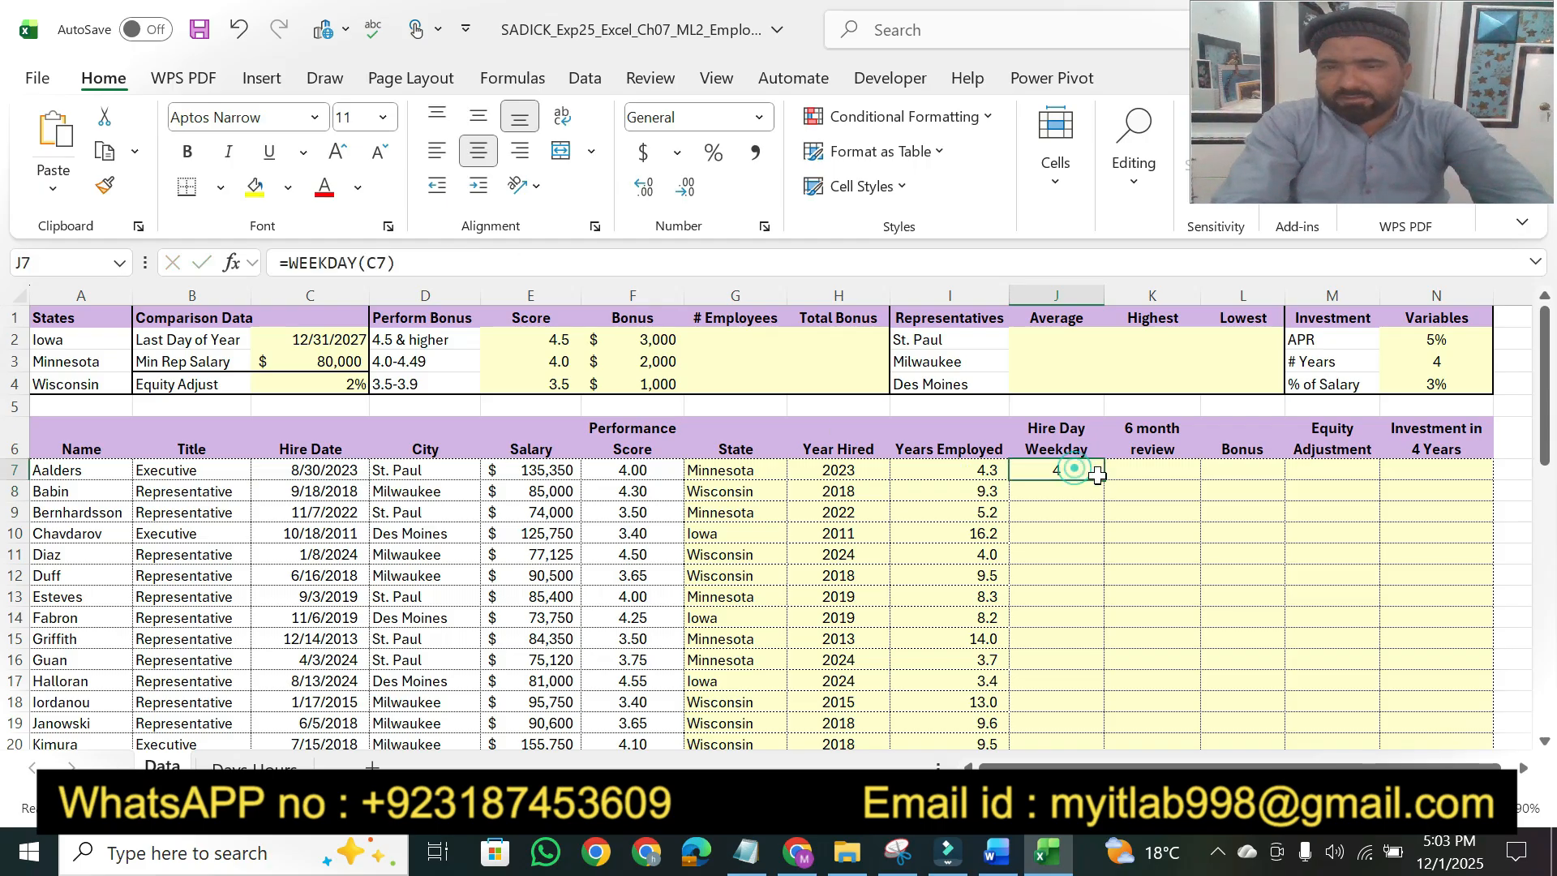
double_click(1108, 478)
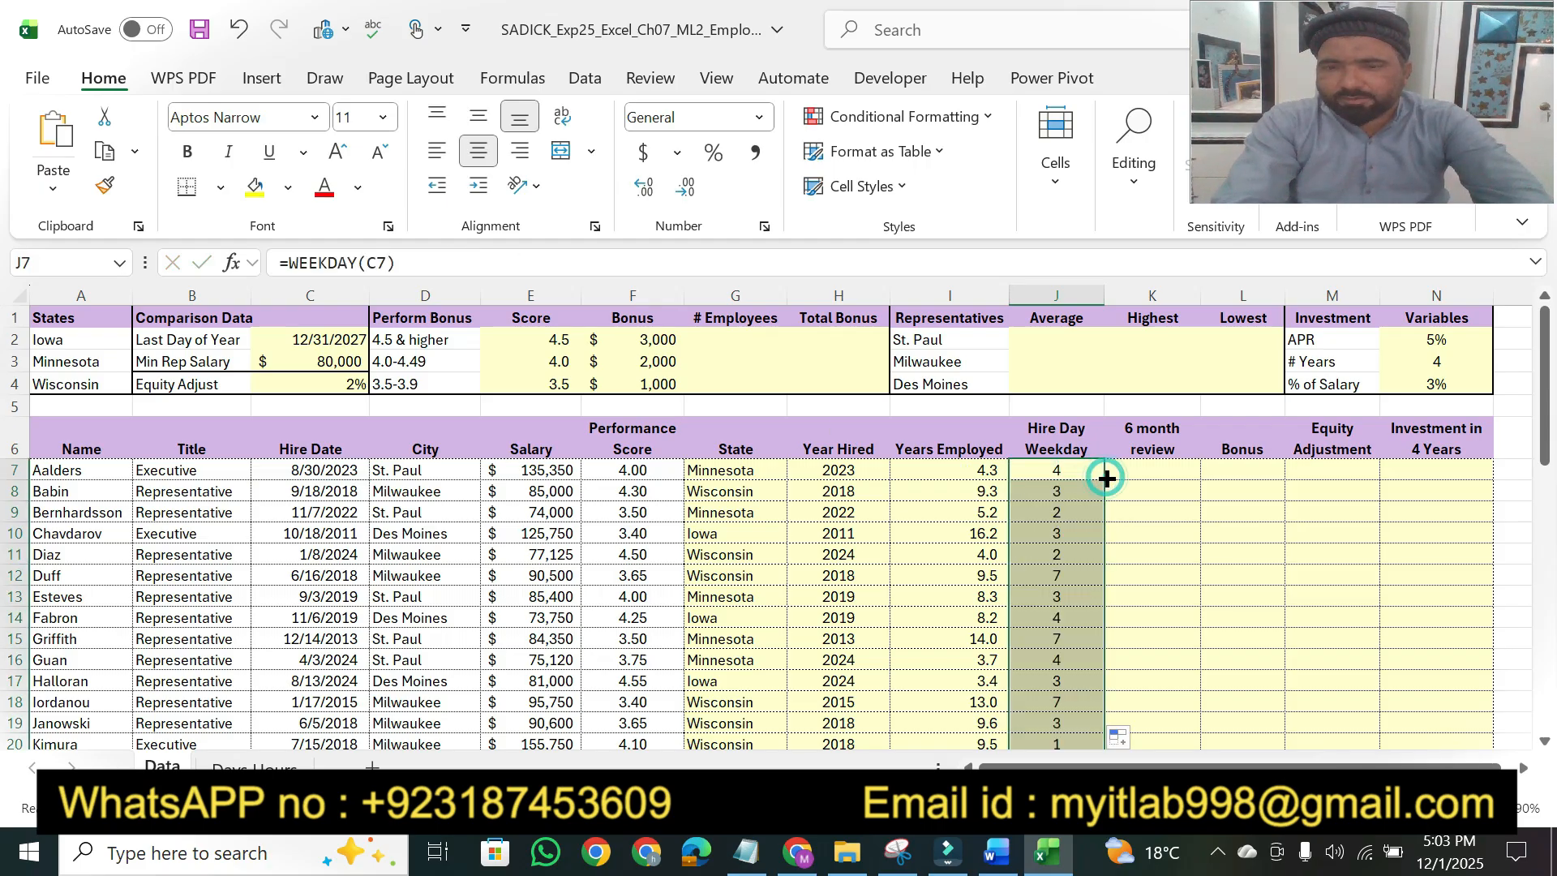
Step: Switch to the Word instructions and highlight the points value of step 5
click(996, 860)
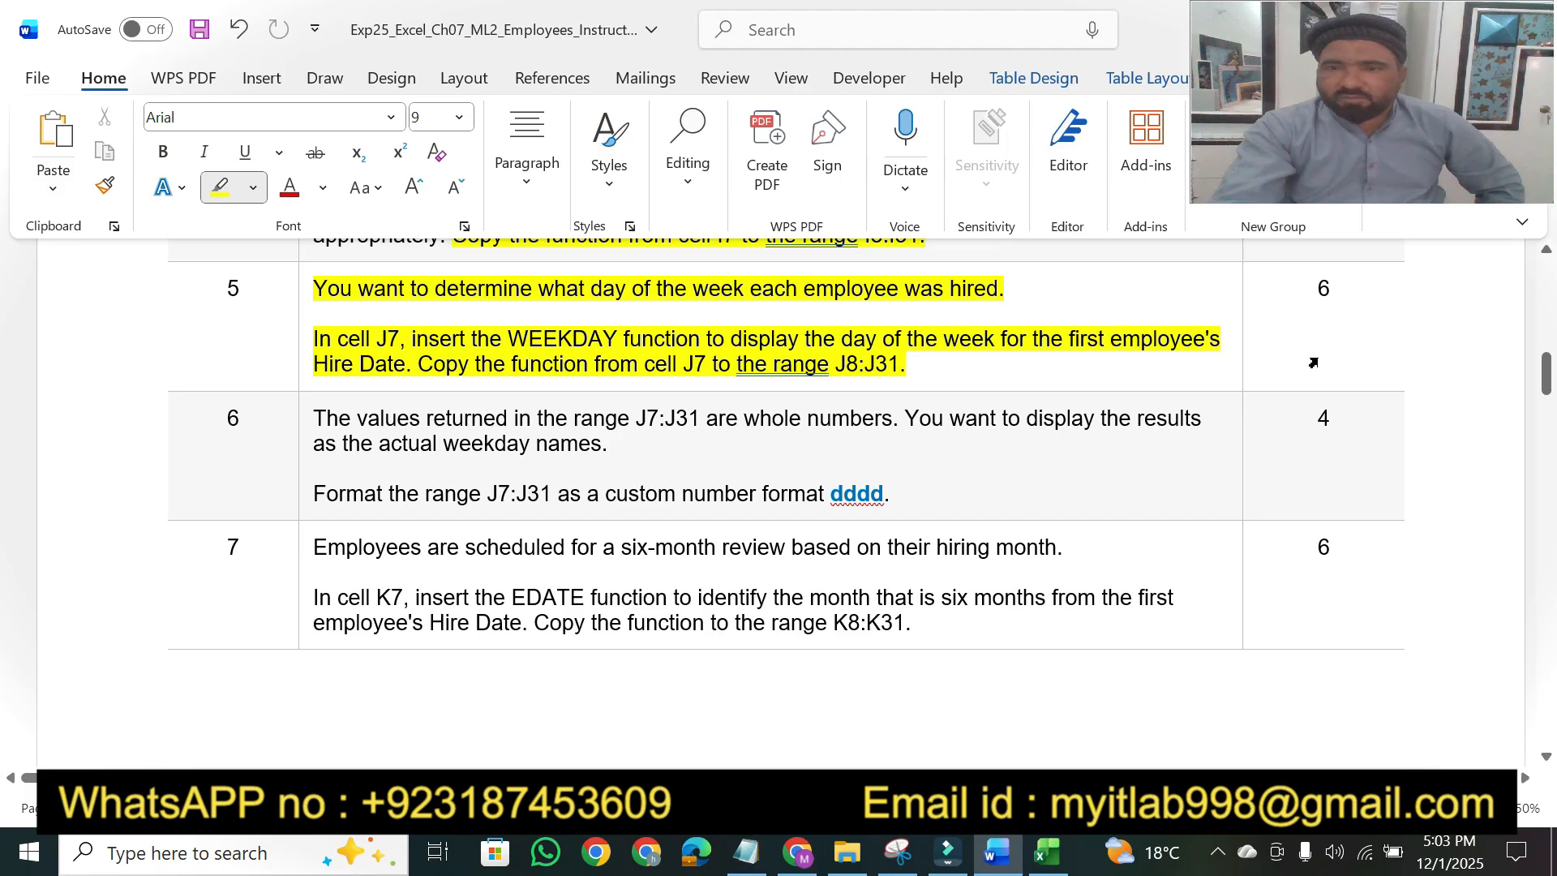
drag(1314, 290, 1331, 290)
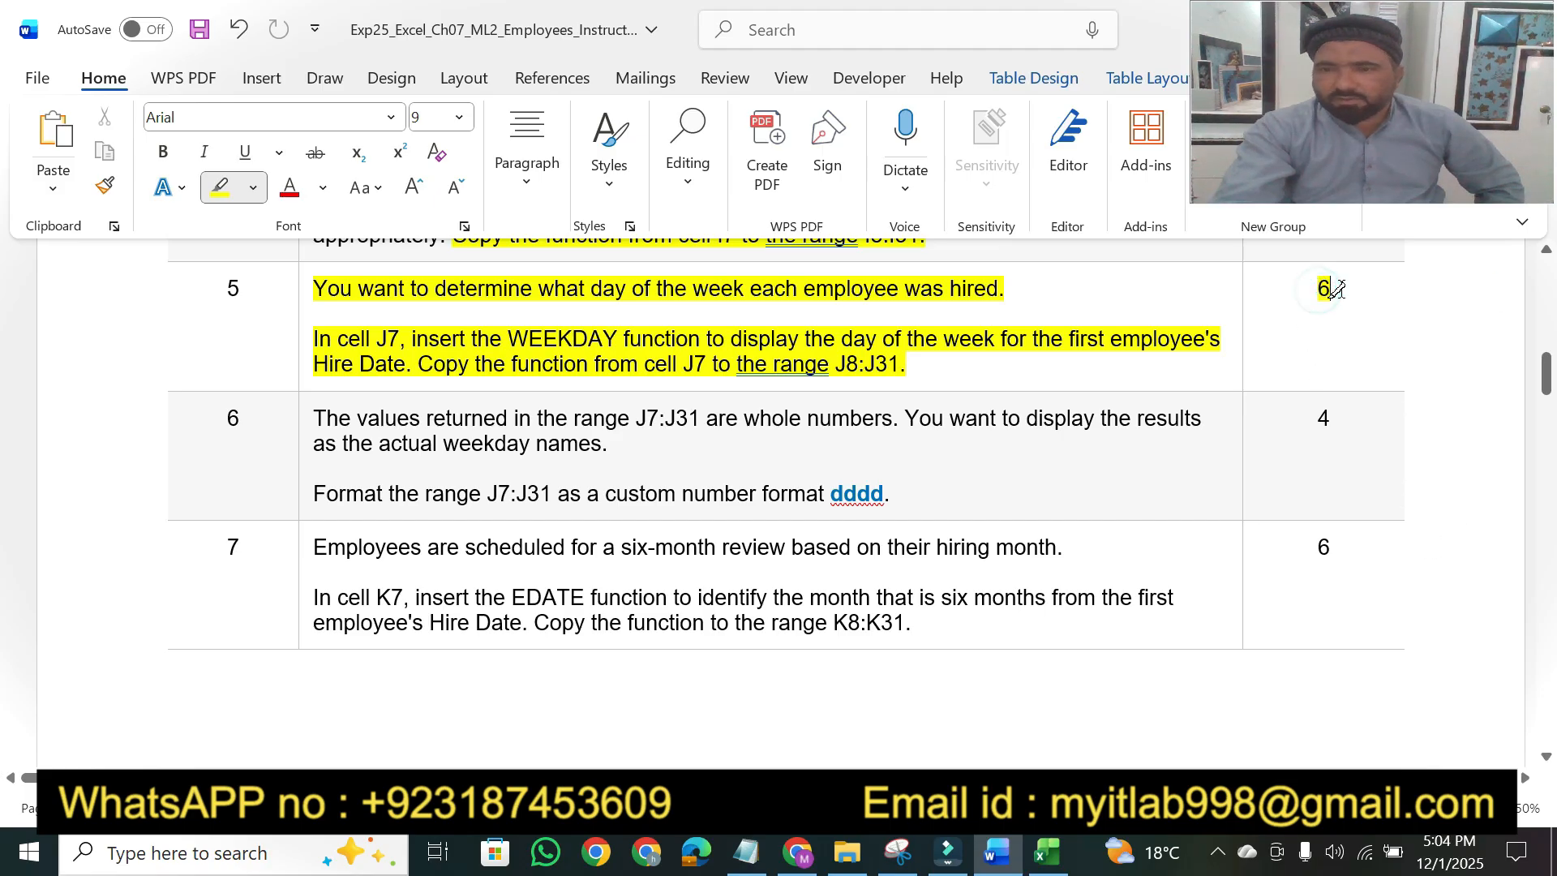
Step: Highlight the step 6 wording about whole numbers in J7:J31, "actual weekday names", and "Format the range J7:J31"
click(1546, 757)
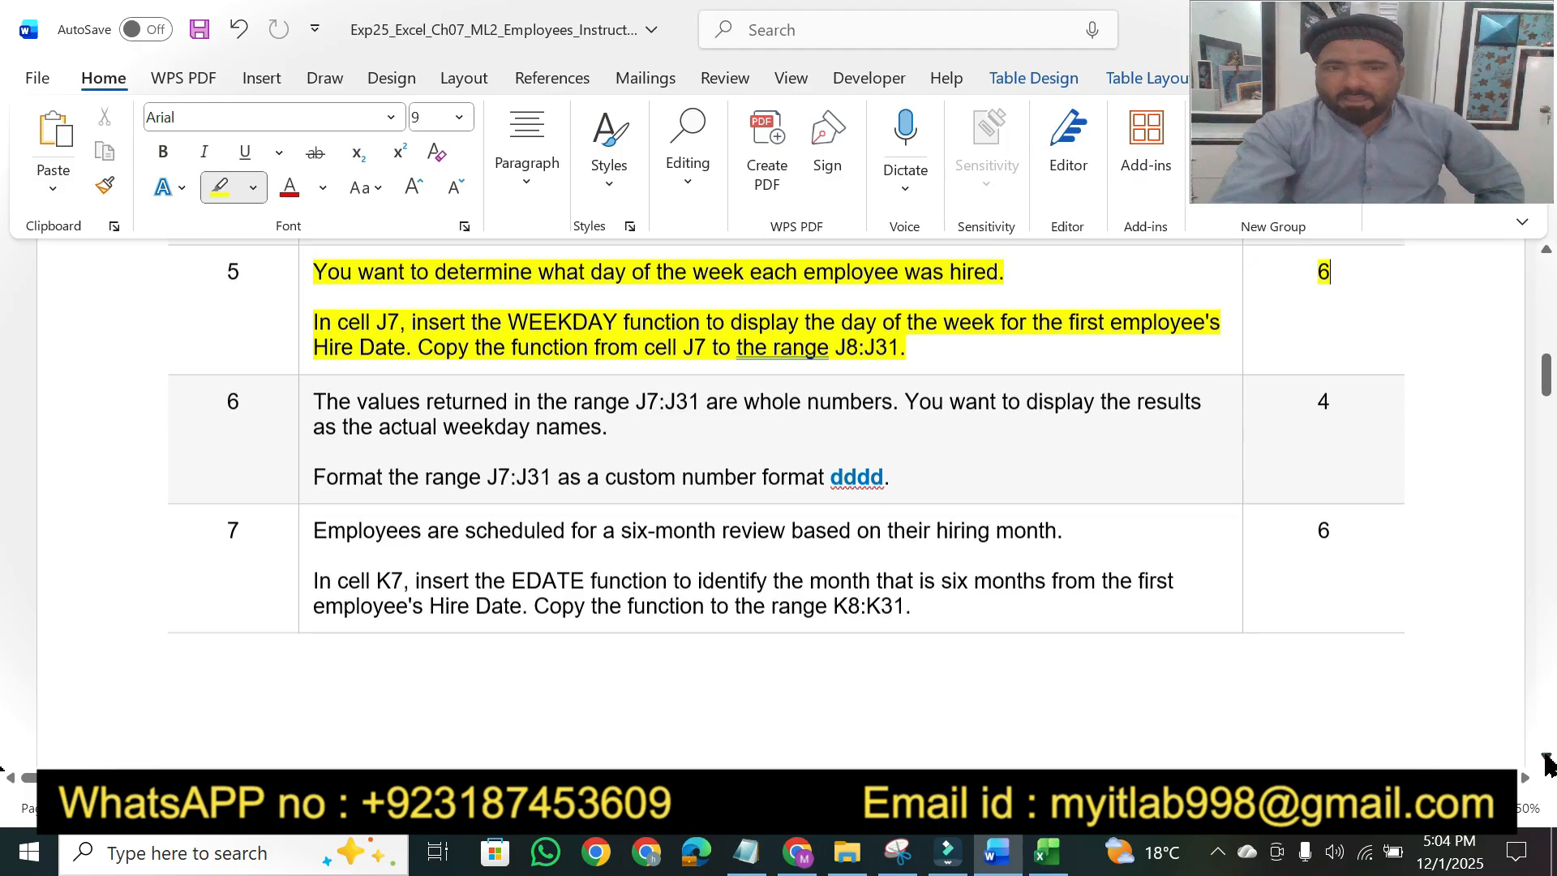
click(1546, 756)
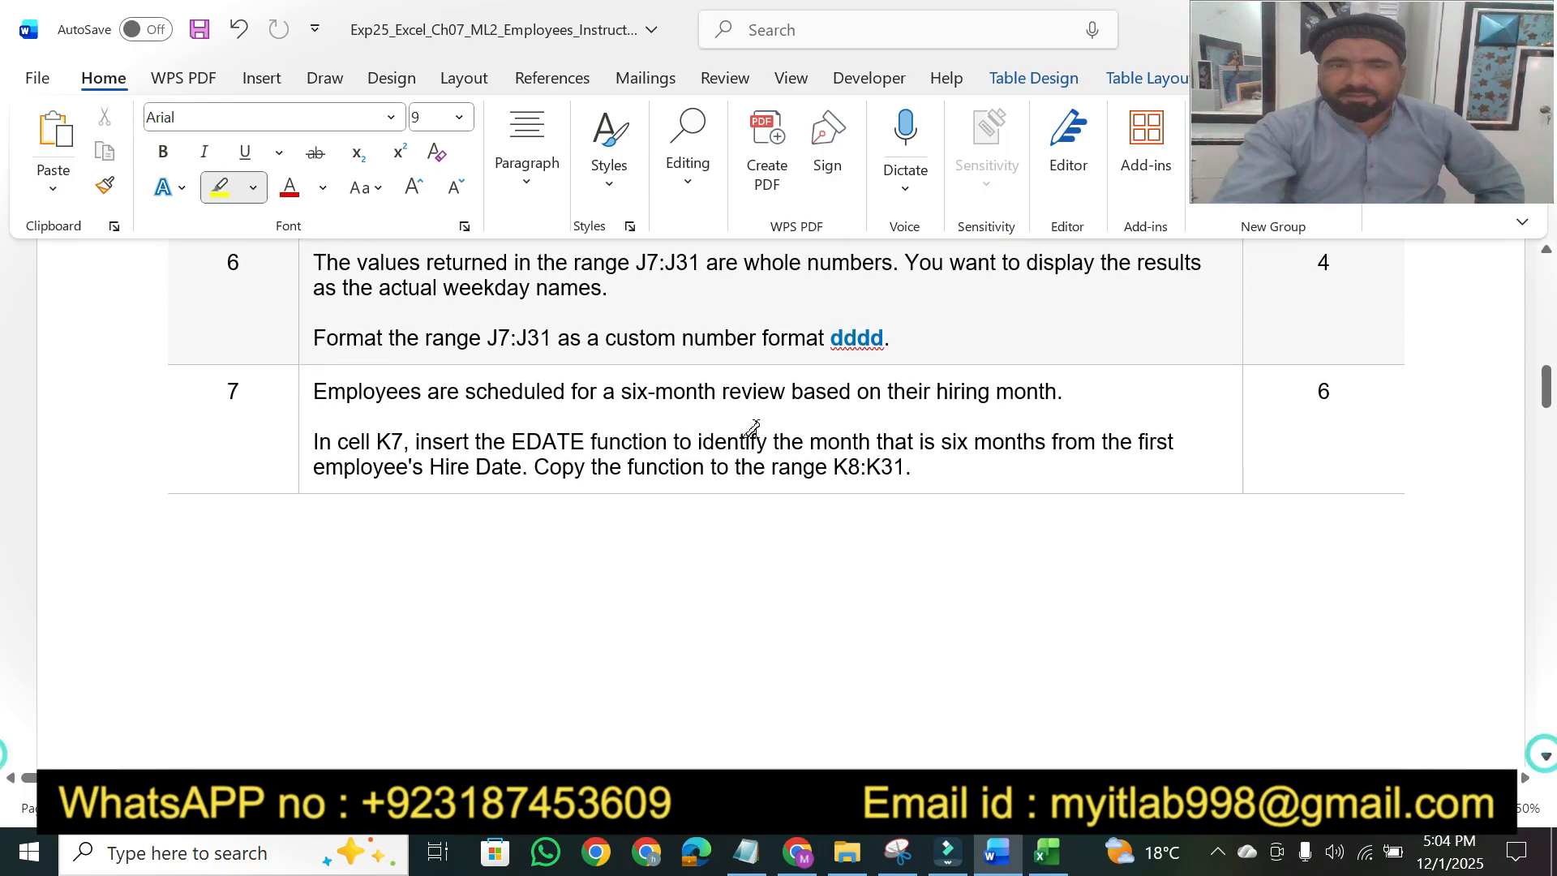
drag(310, 263, 902, 260)
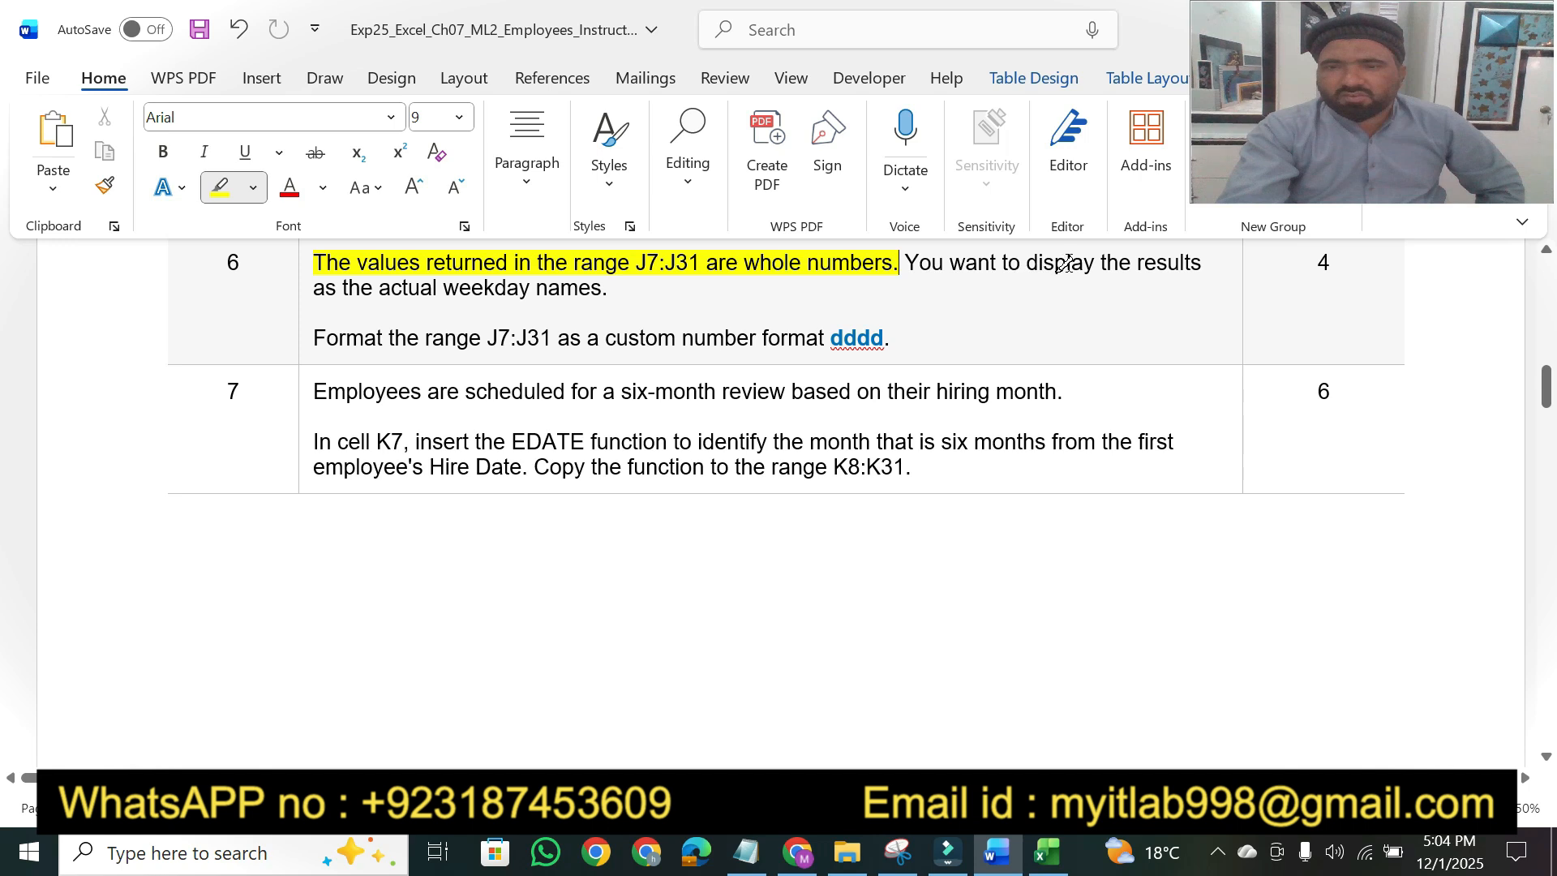
mouse_move(395, 300)
mouse_down()
mouse_move(542, 258)
mouse_move(596, 286)
mouse_up()
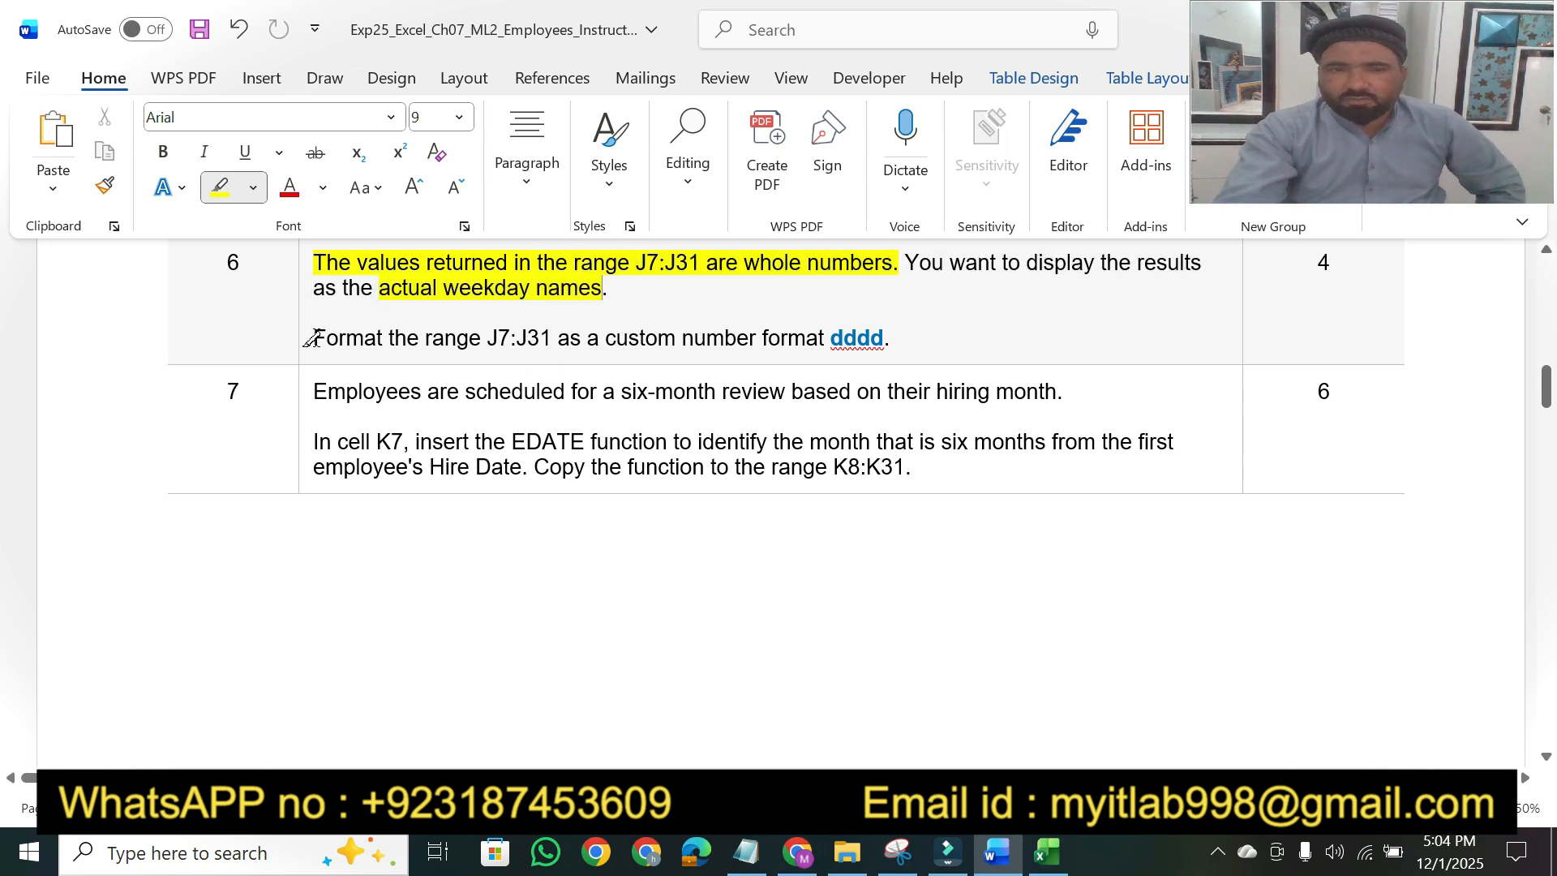
drag(313, 338, 499, 347)
drag(538, 341, 552, 341)
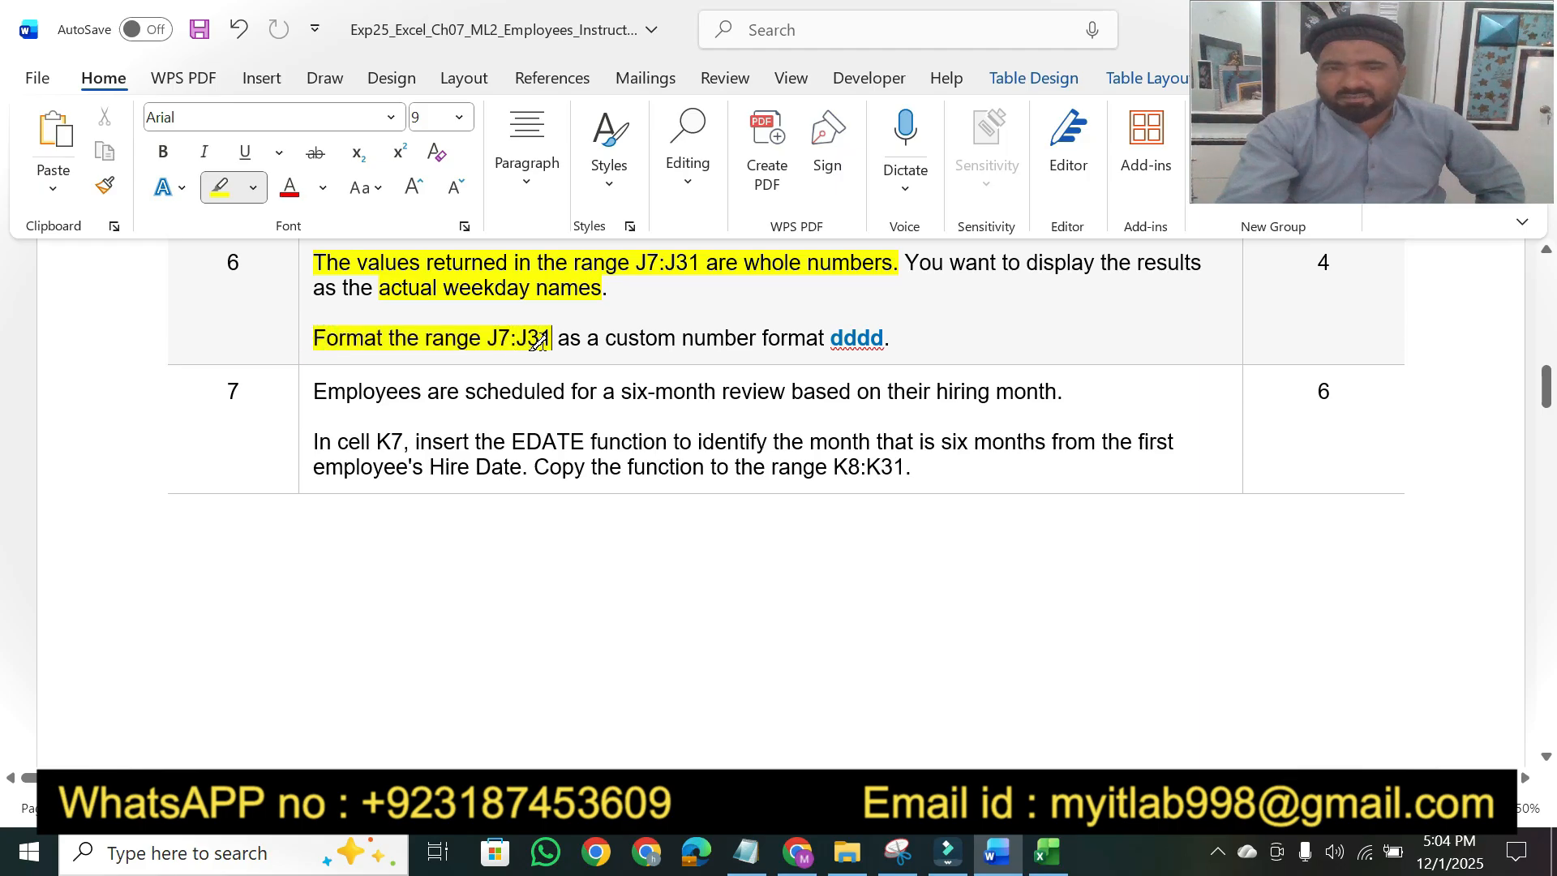
Step: Check the Hire Day Weekday range in the Excel workbook, and highlight "custom number format dddd." in step 6 of the Word instructions
click(1047, 860)
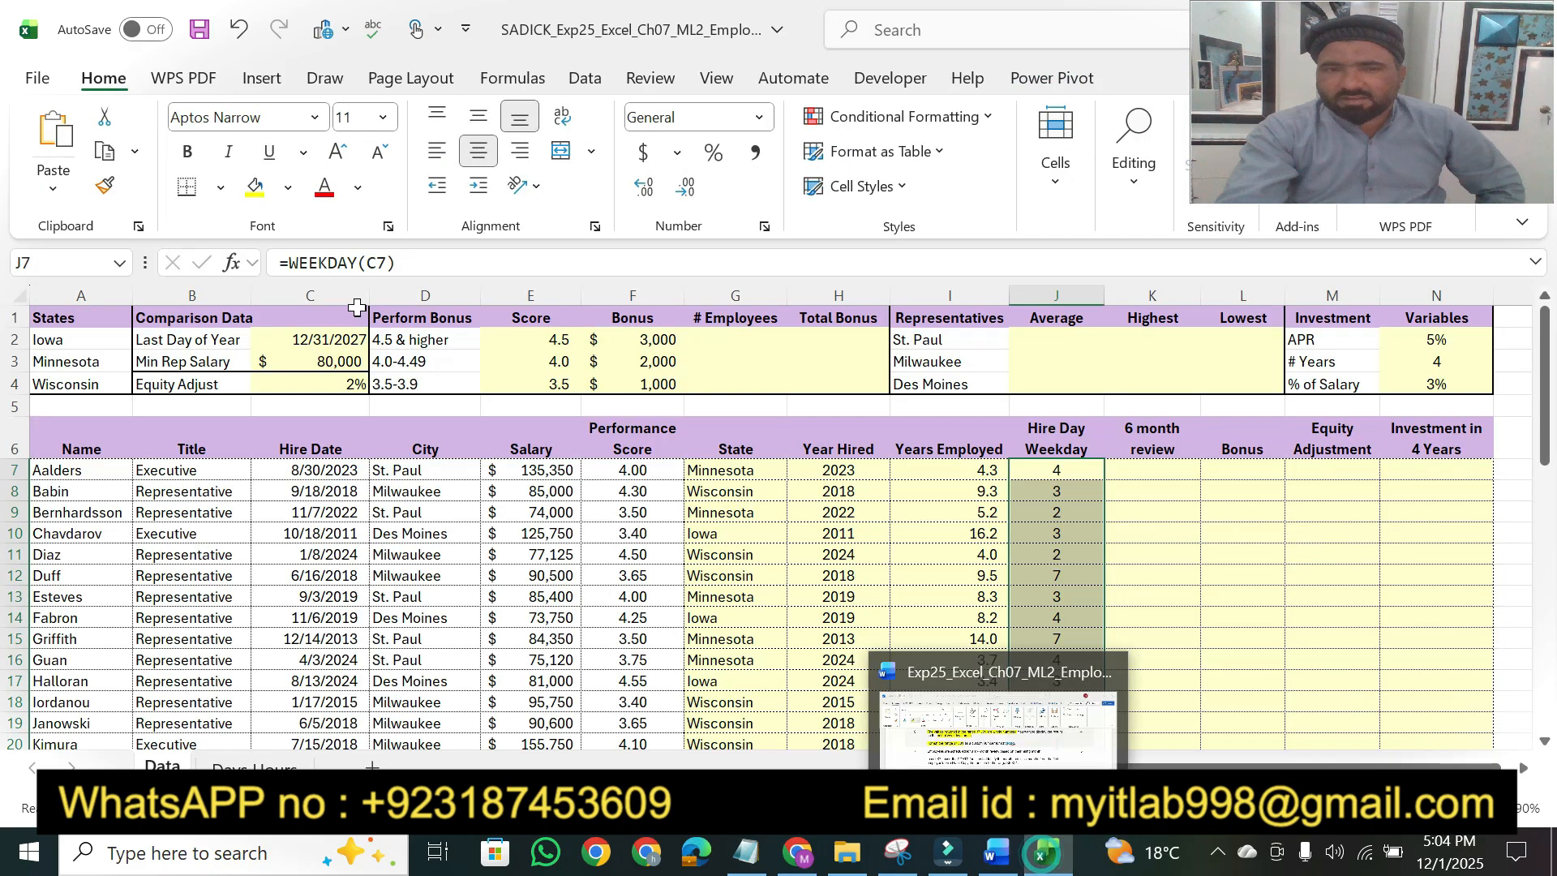
click(69, 266)
click(69, 266)
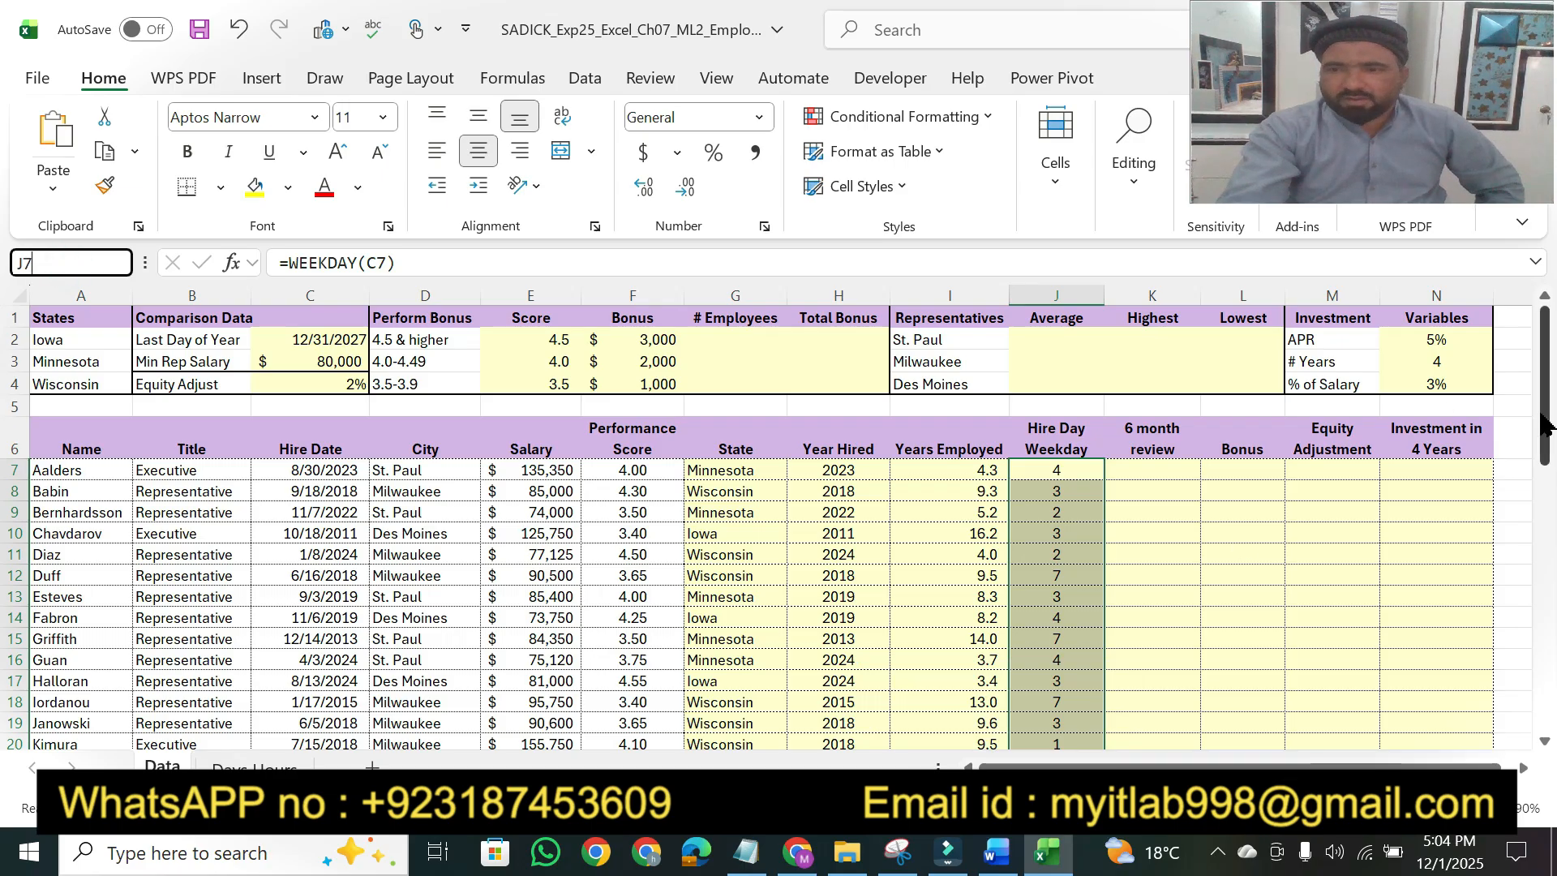
drag(1540, 415, 1525, 383)
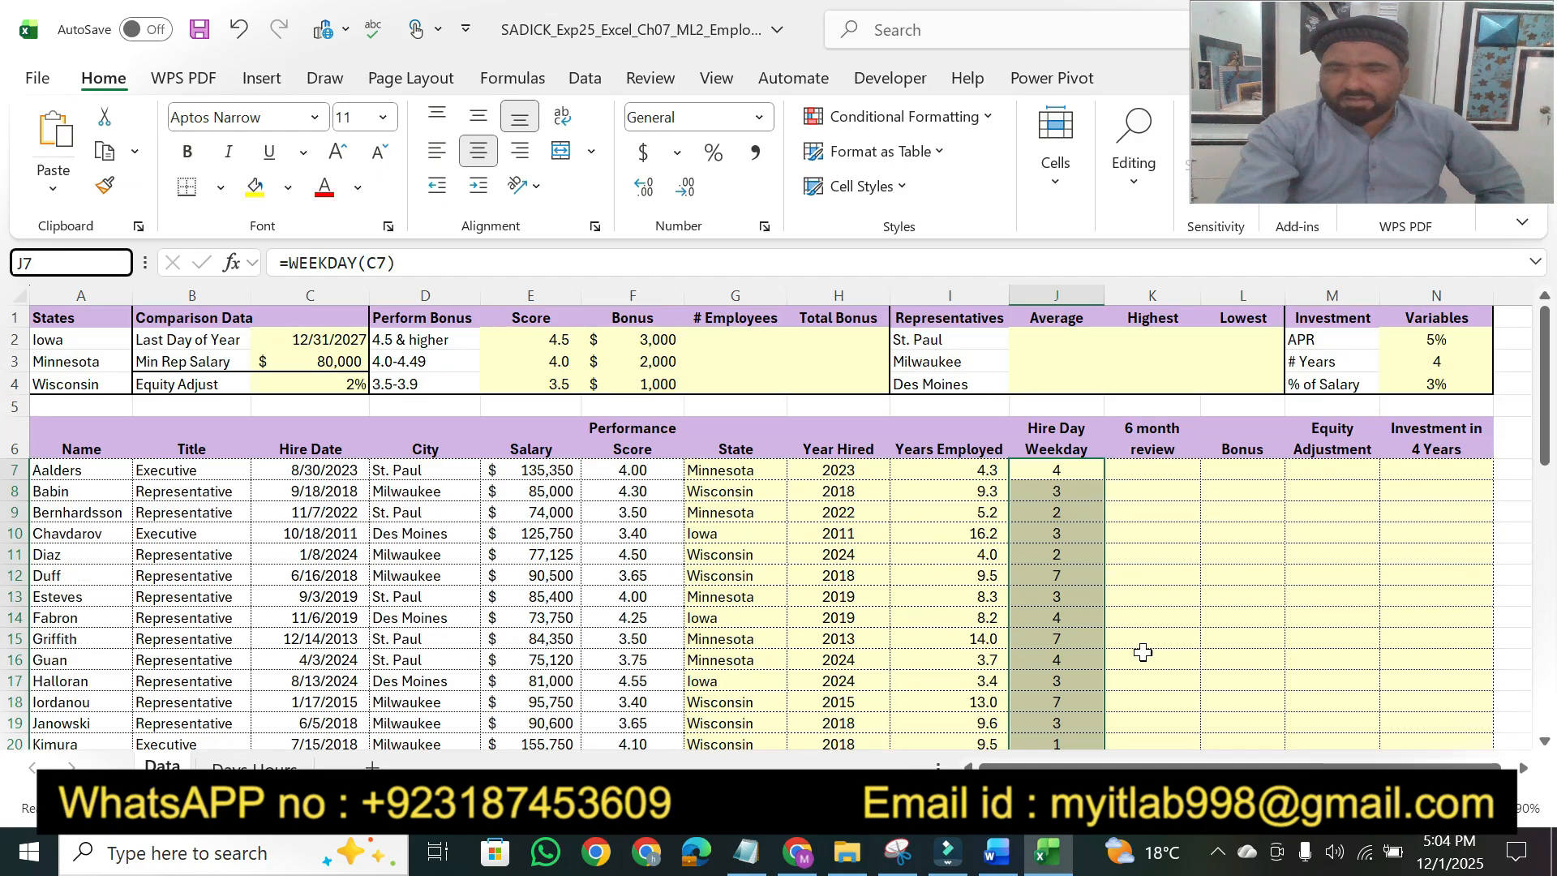
click(998, 854)
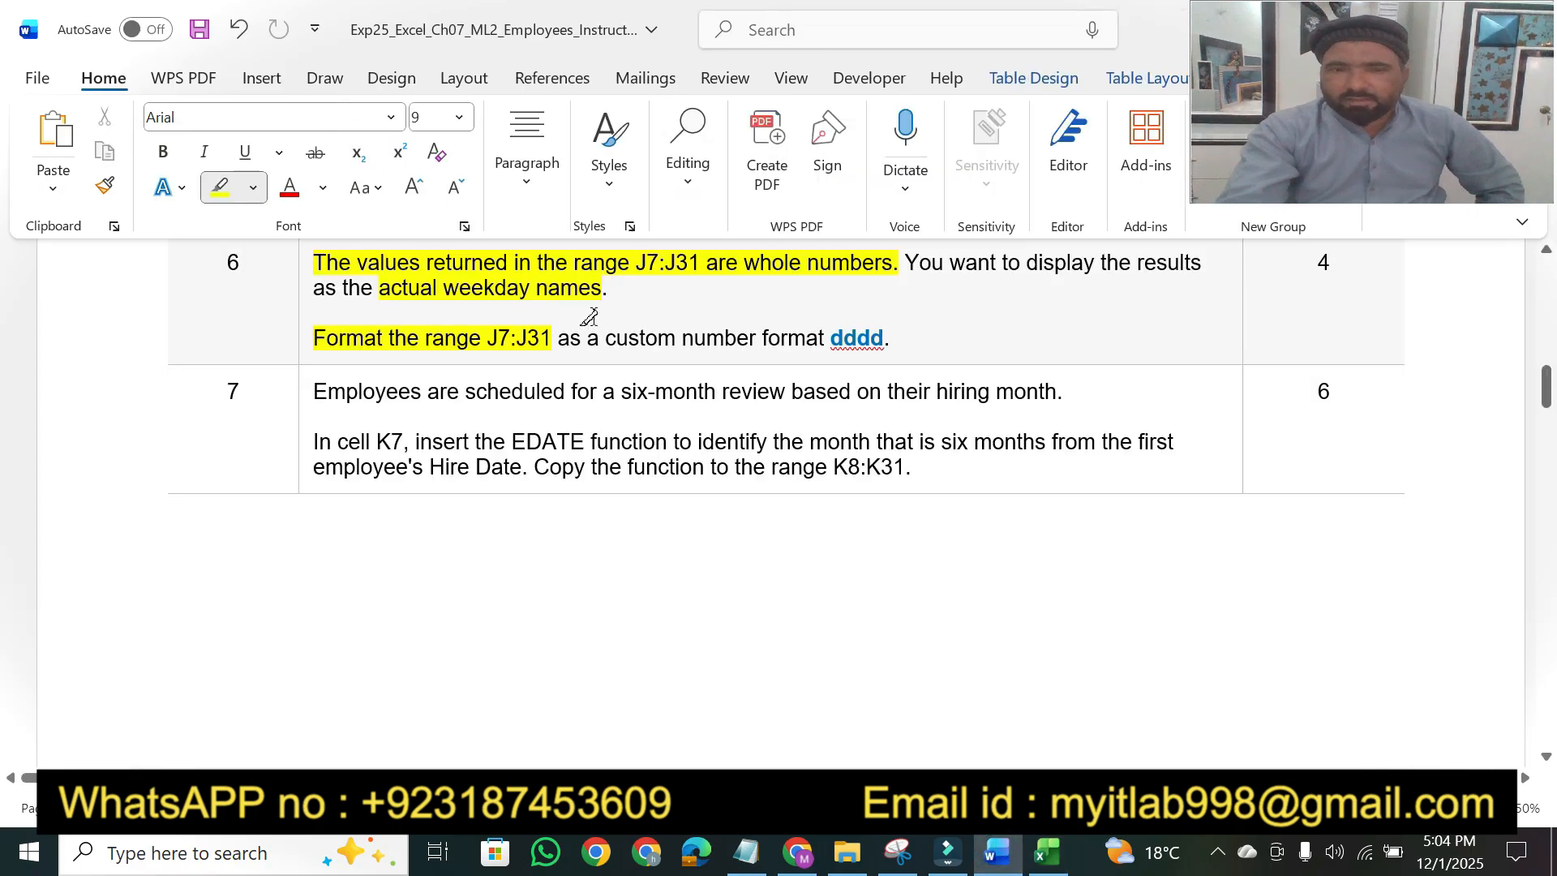
drag(608, 337, 915, 339)
Step: Switch to Excel and apply the custom number format dddd to the range J7:J31
click(1047, 865)
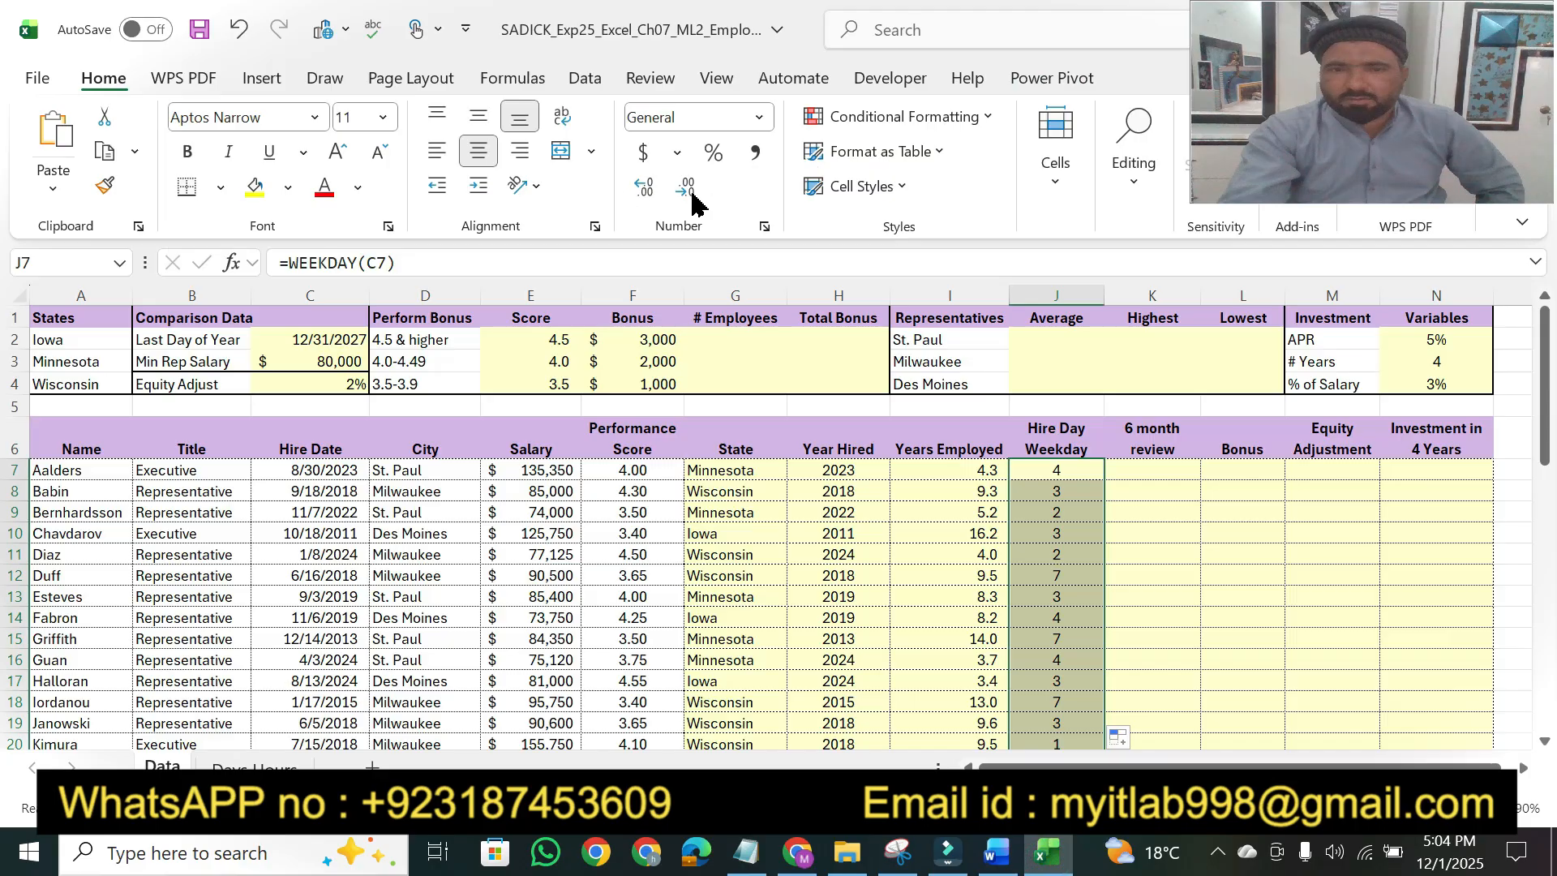
click(764, 227)
click(665, 504)
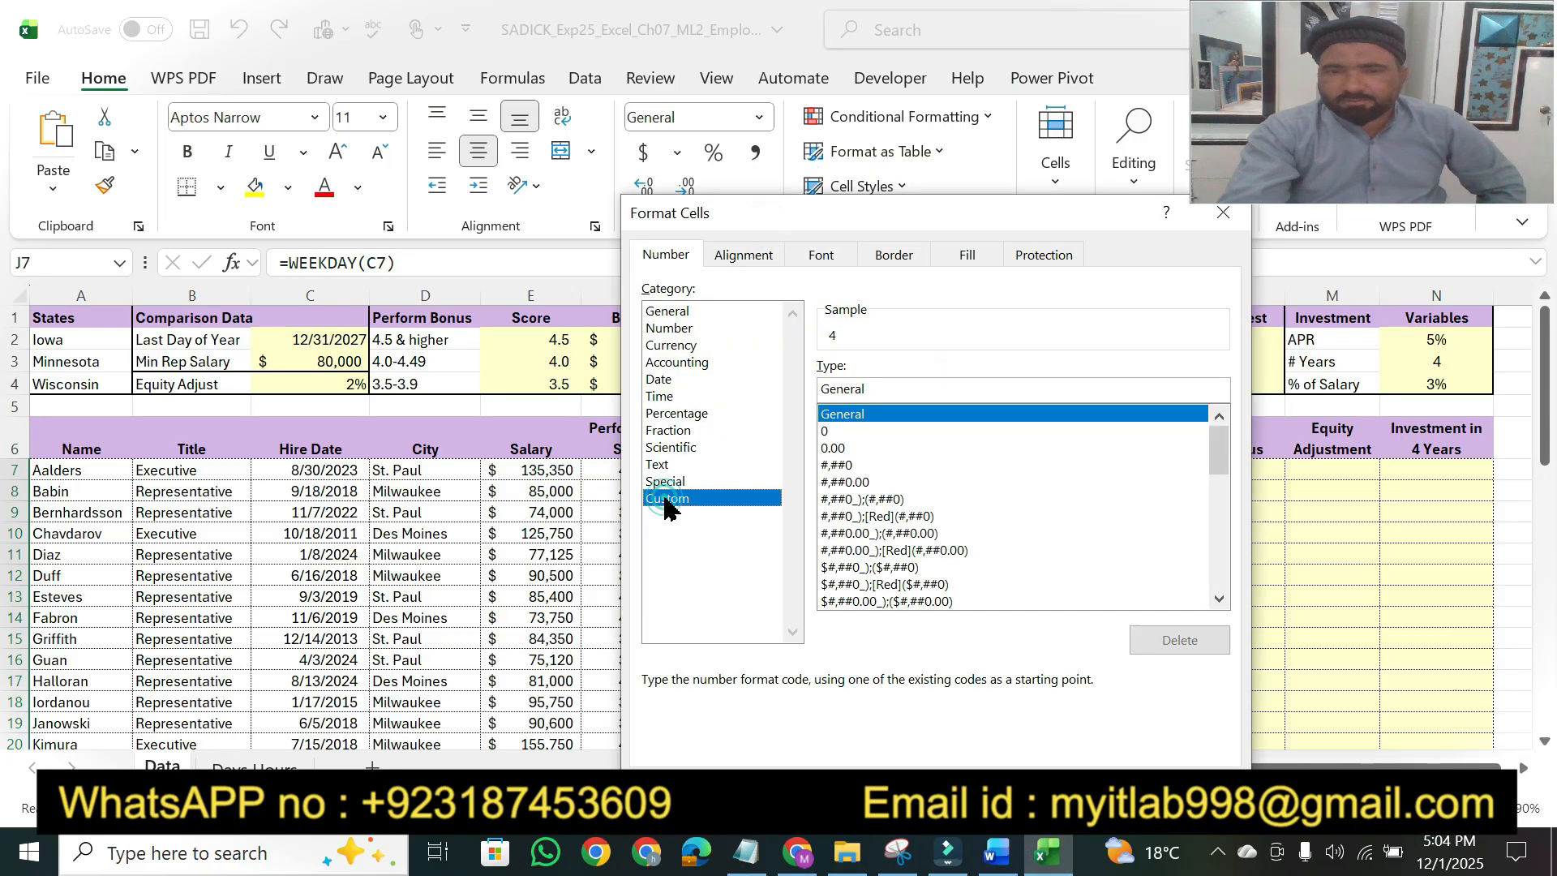
click(882, 385)
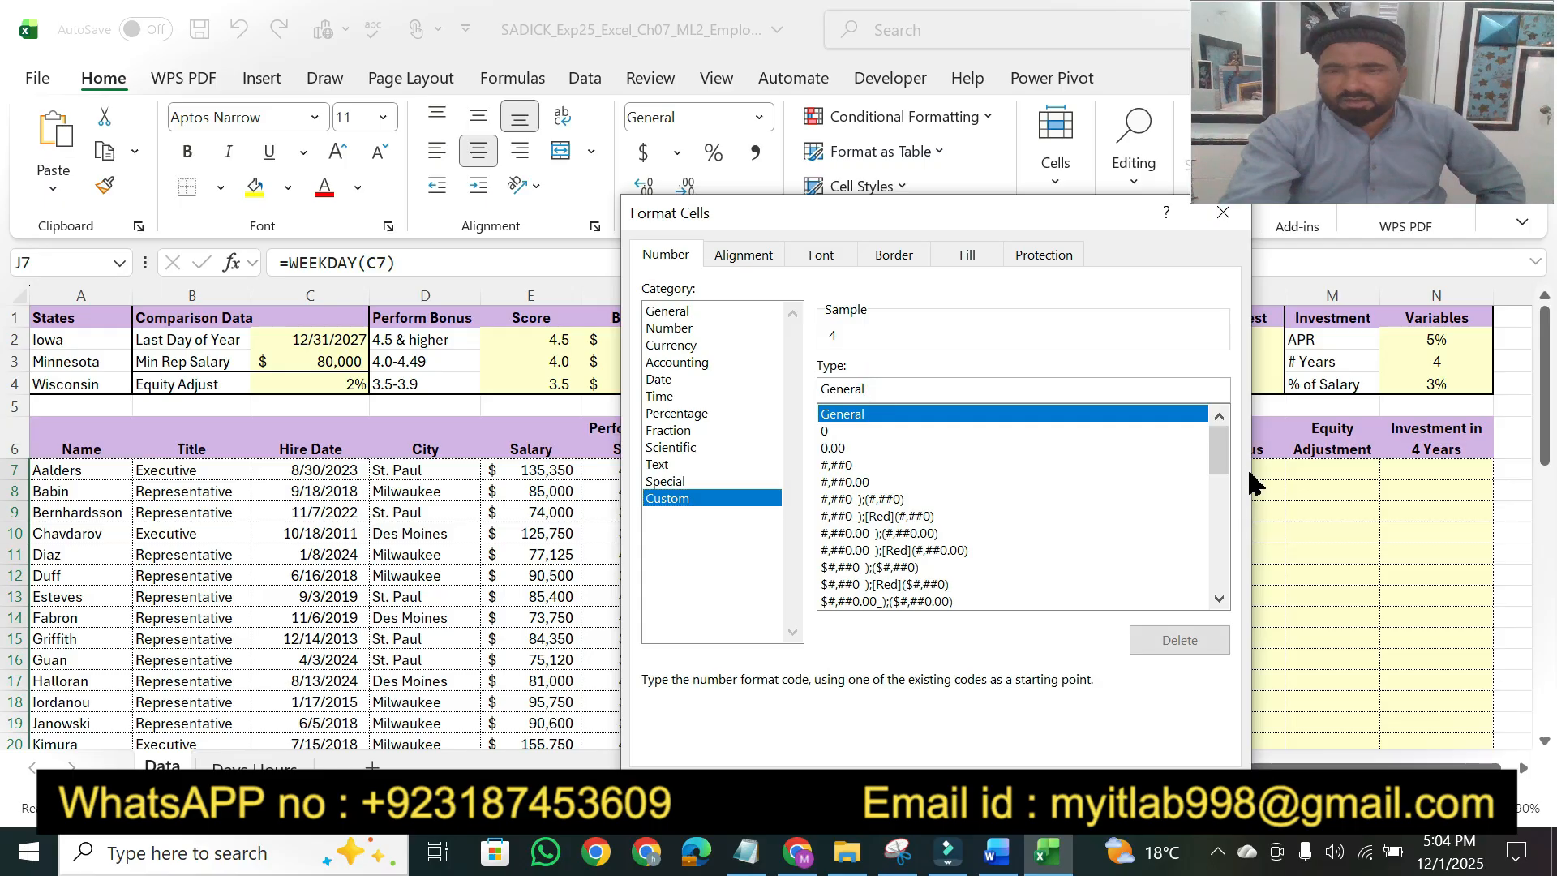
drag(1218, 446, 1208, 519)
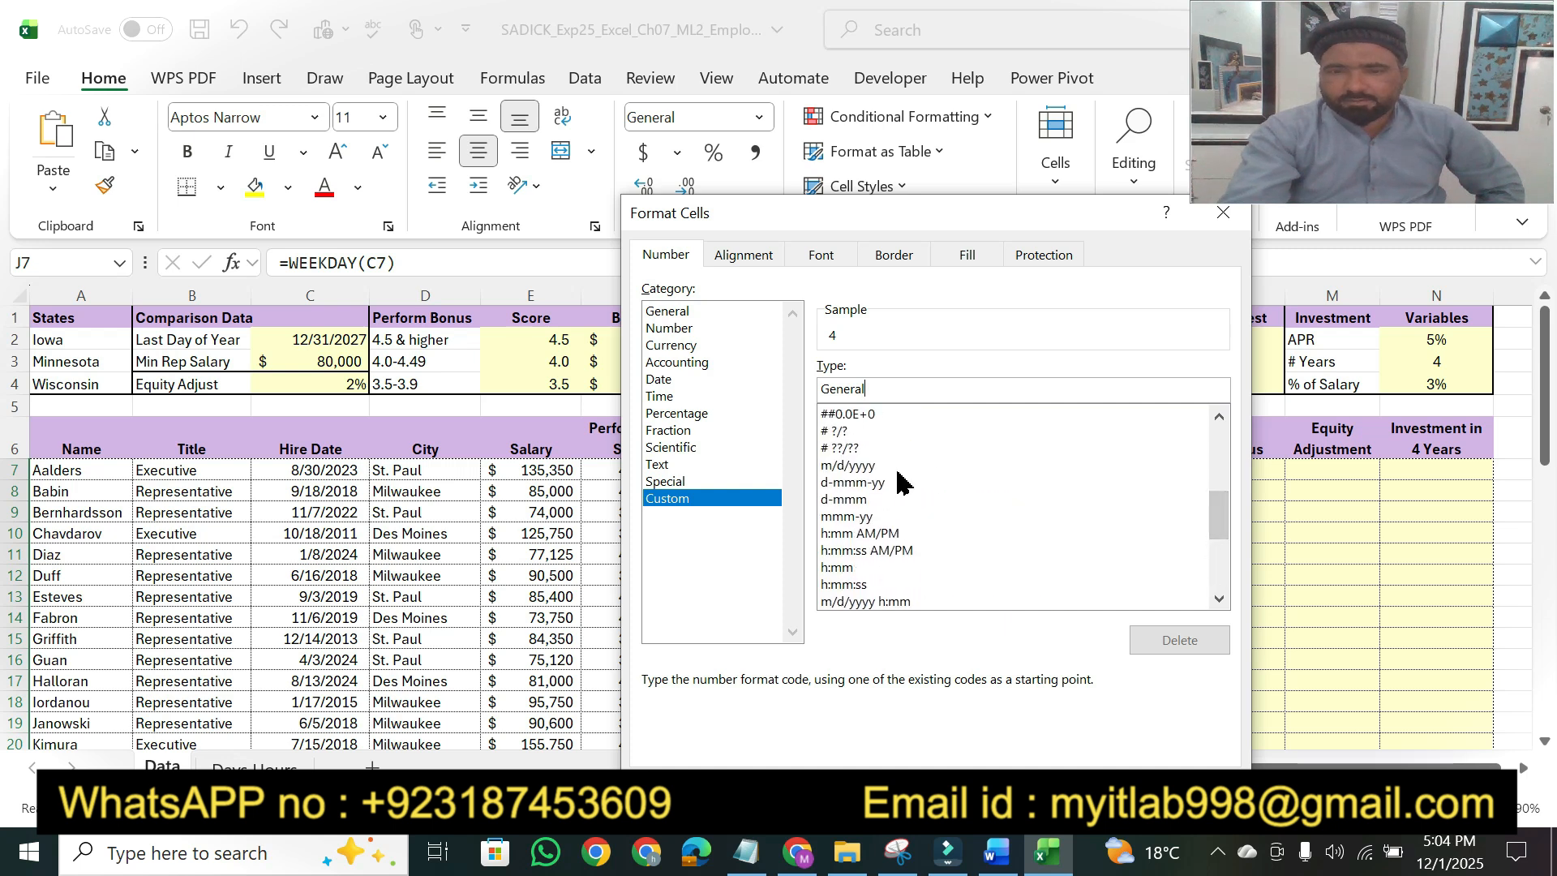
click(846, 469)
double_click(899, 395)
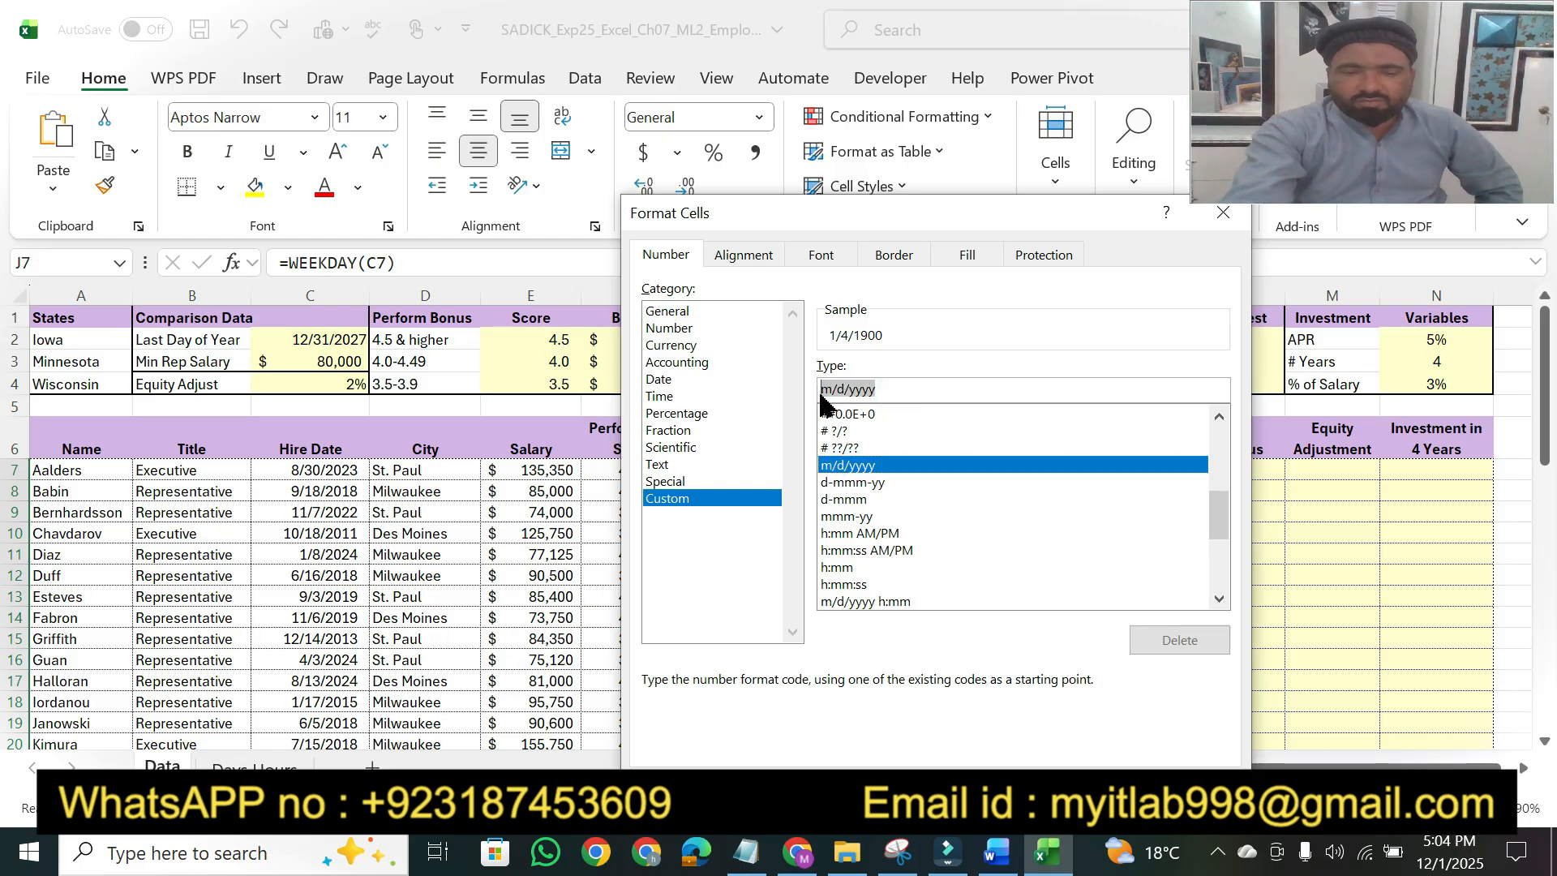
text(dddd)
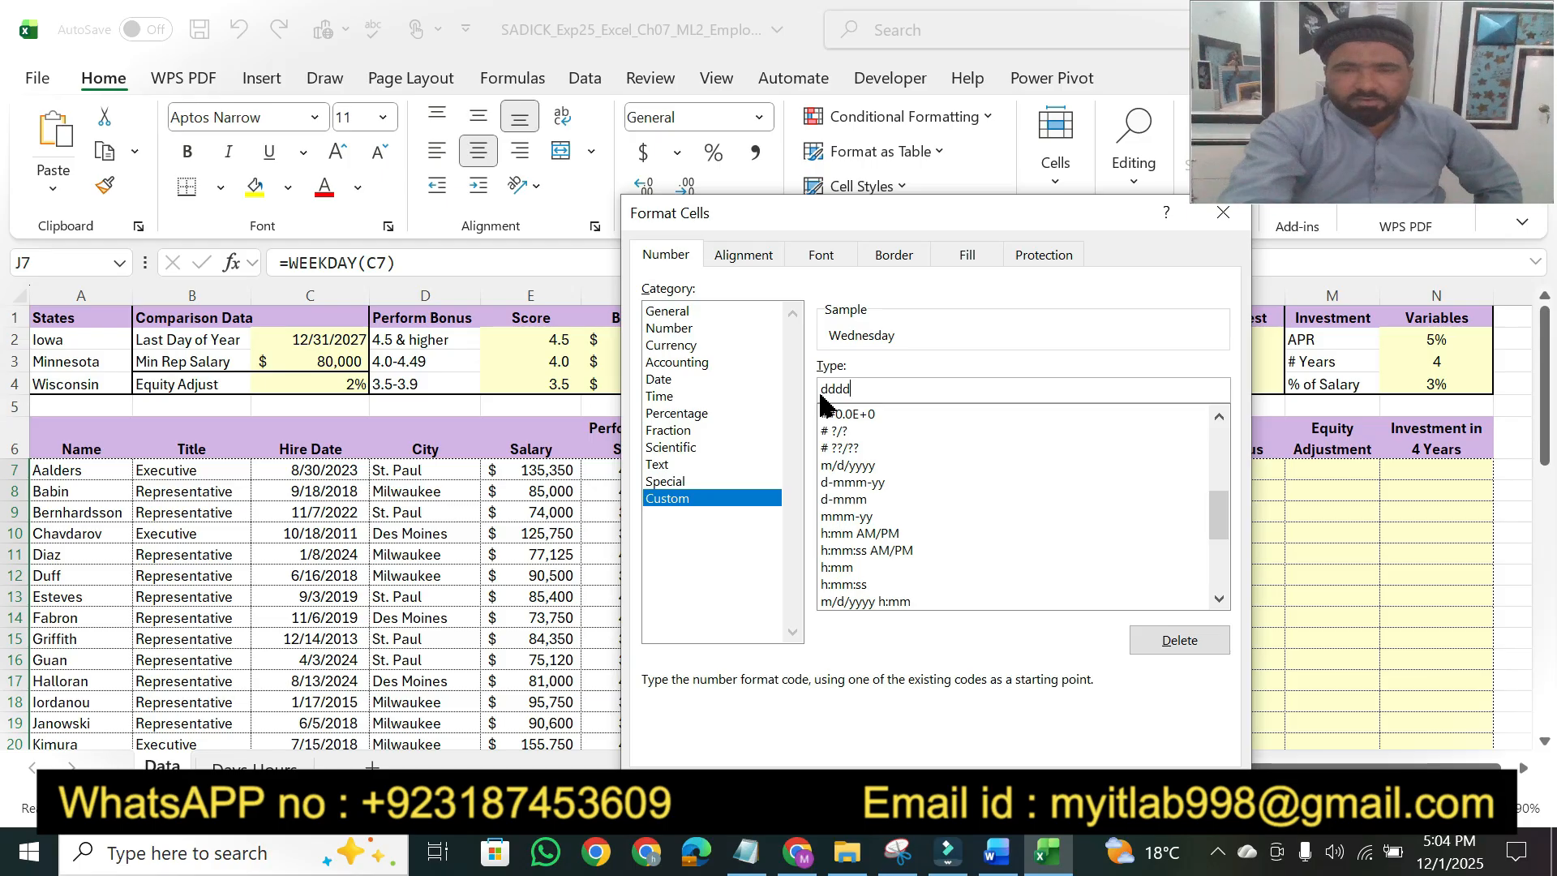
key(Return)
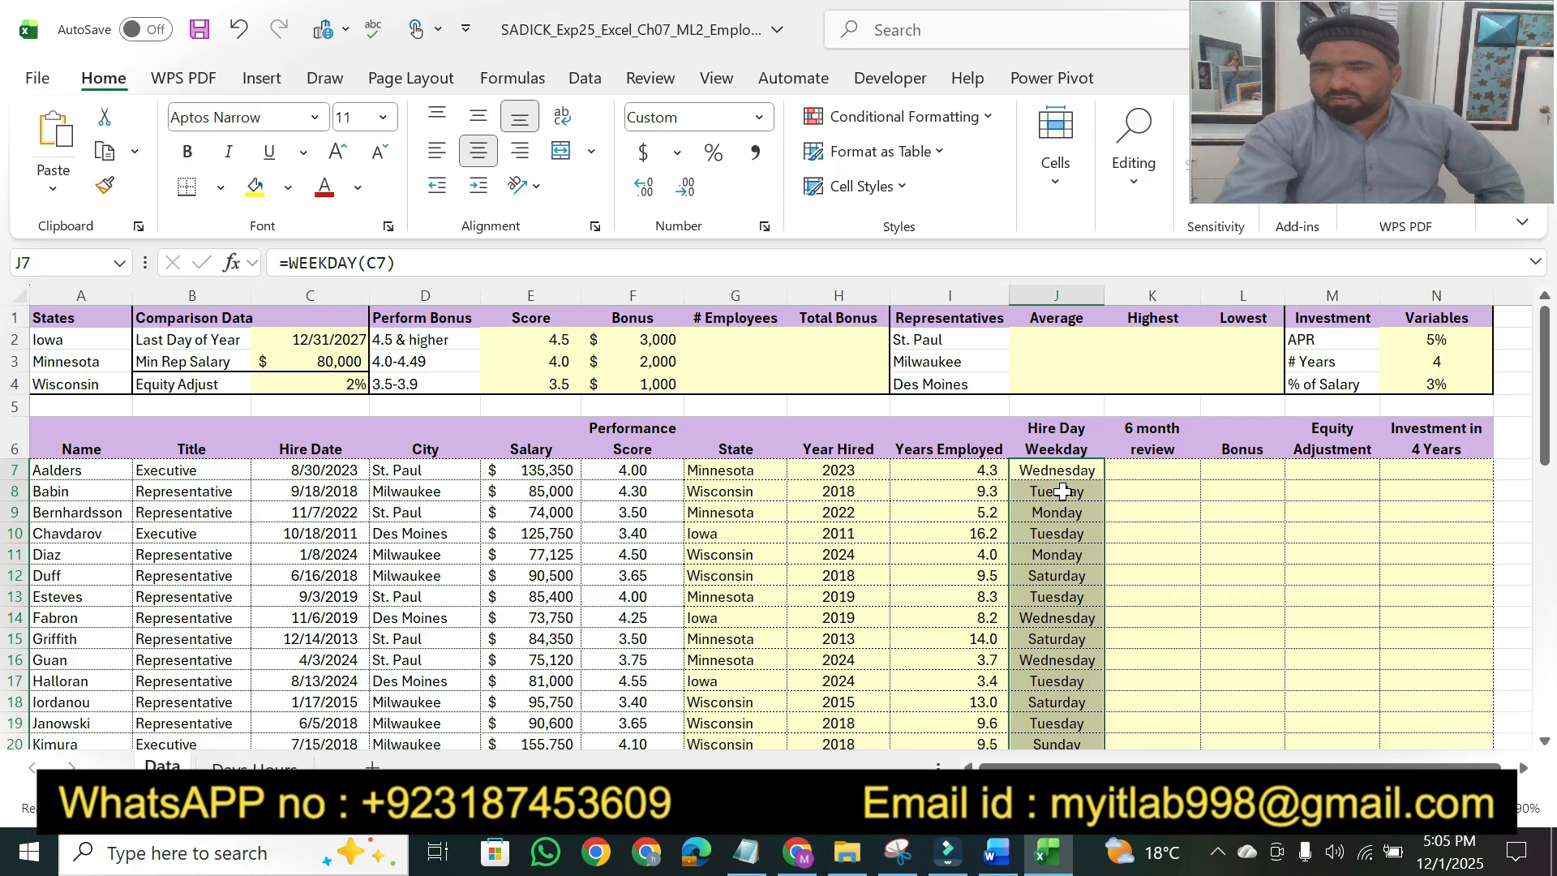
Step: Switch to Word and highlight step 6's points value, step 7's six-month review sentence, and "cell K7, insert the EDATE function"
click(996, 852)
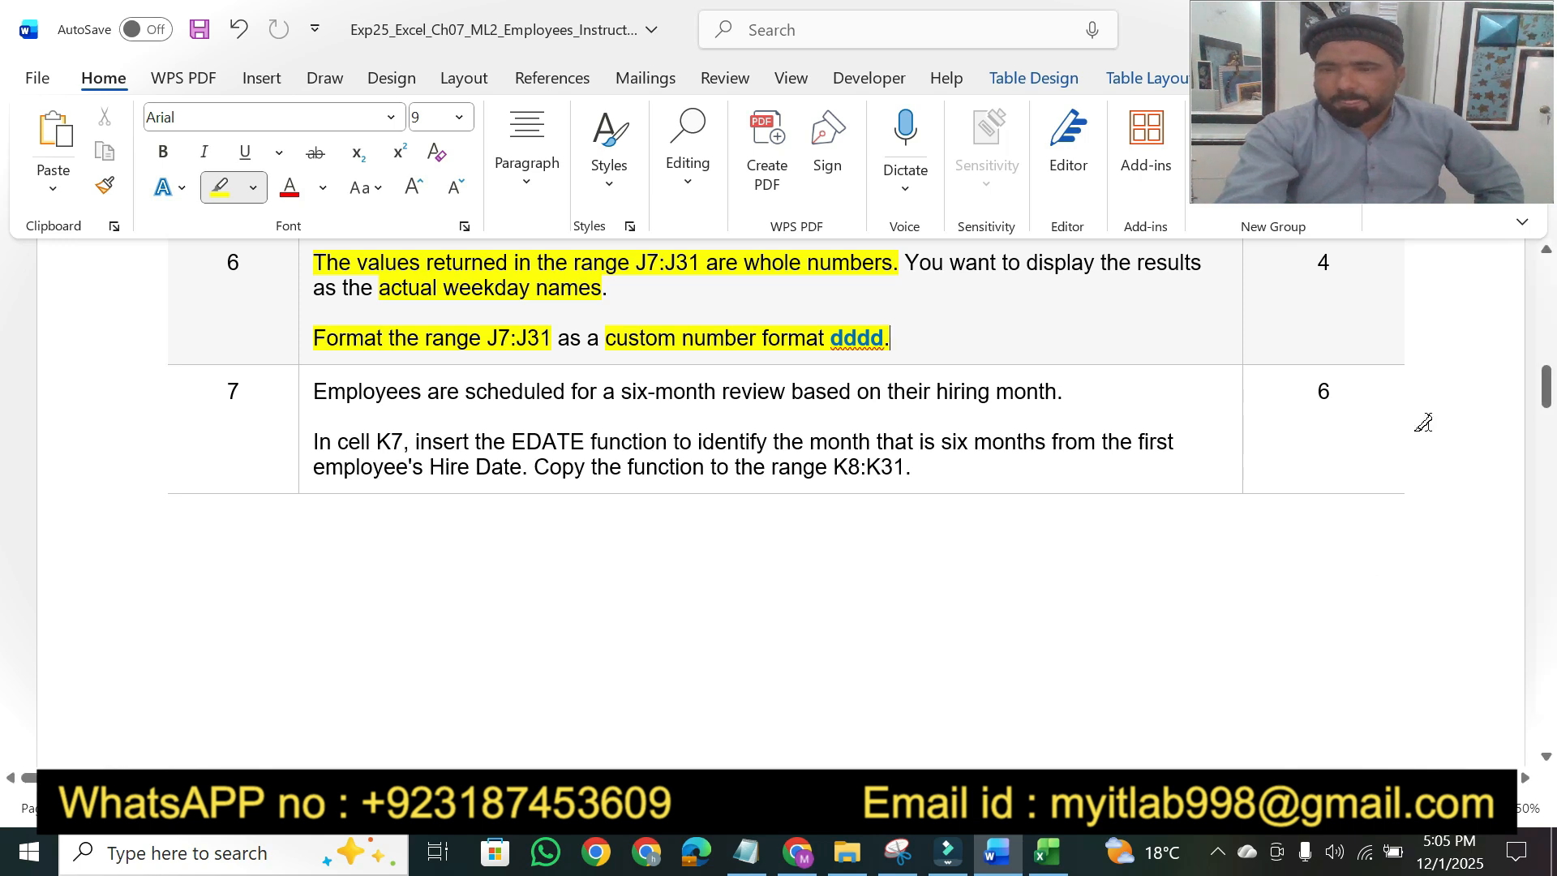
click(1329, 261)
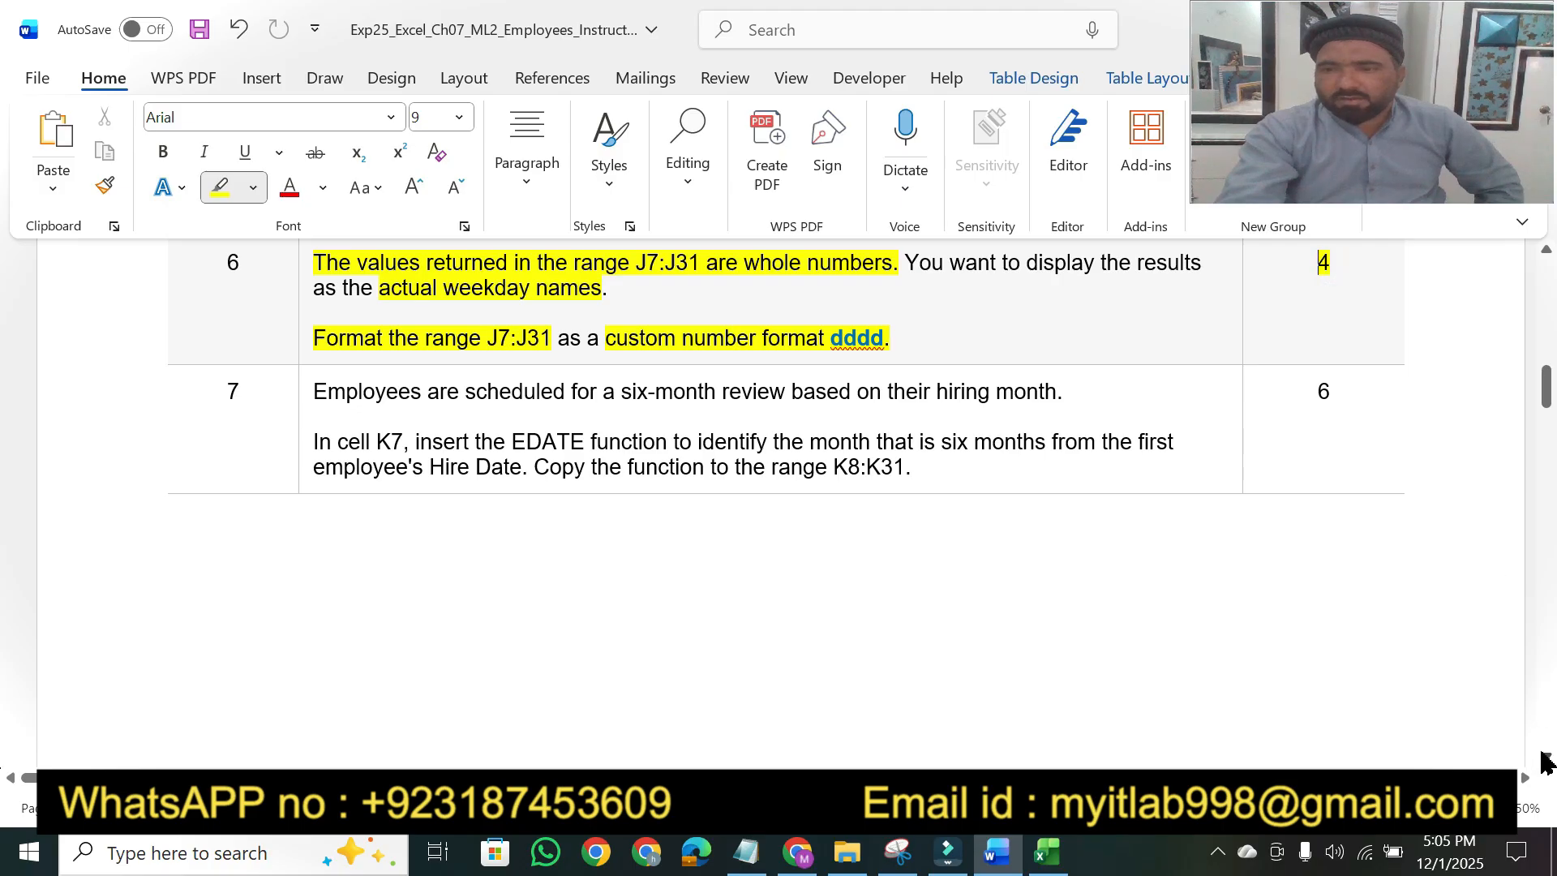
scroll(1546, 763, down, 3)
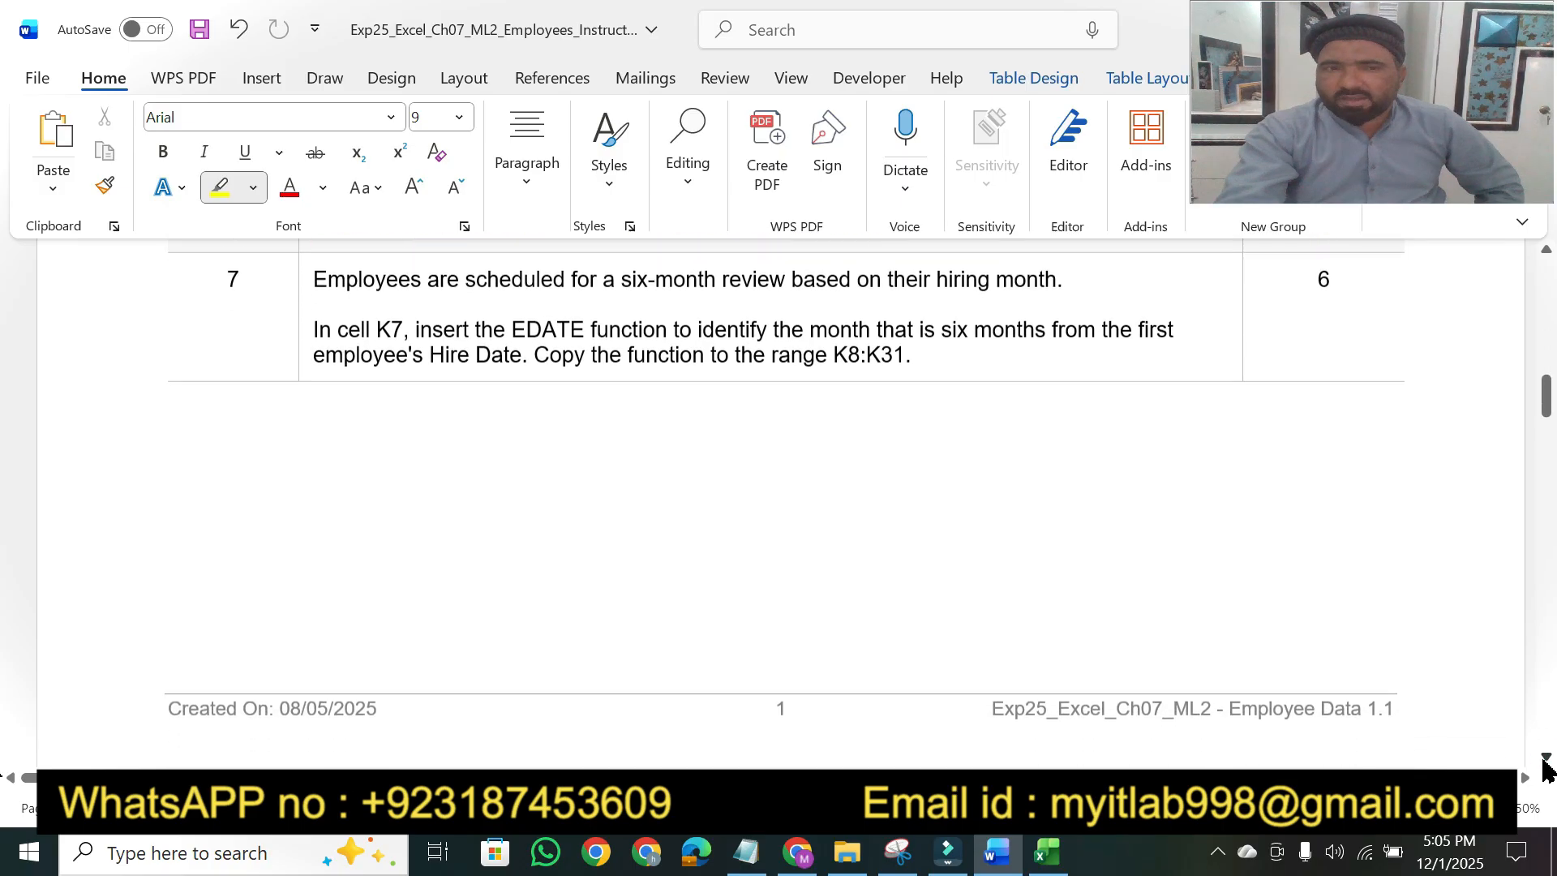
drag(317, 278, 1038, 266)
drag(338, 323, 670, 325)
Step: Switch to the Excel workbook and begin an EDATE function in cell K7
click(1046, 855)
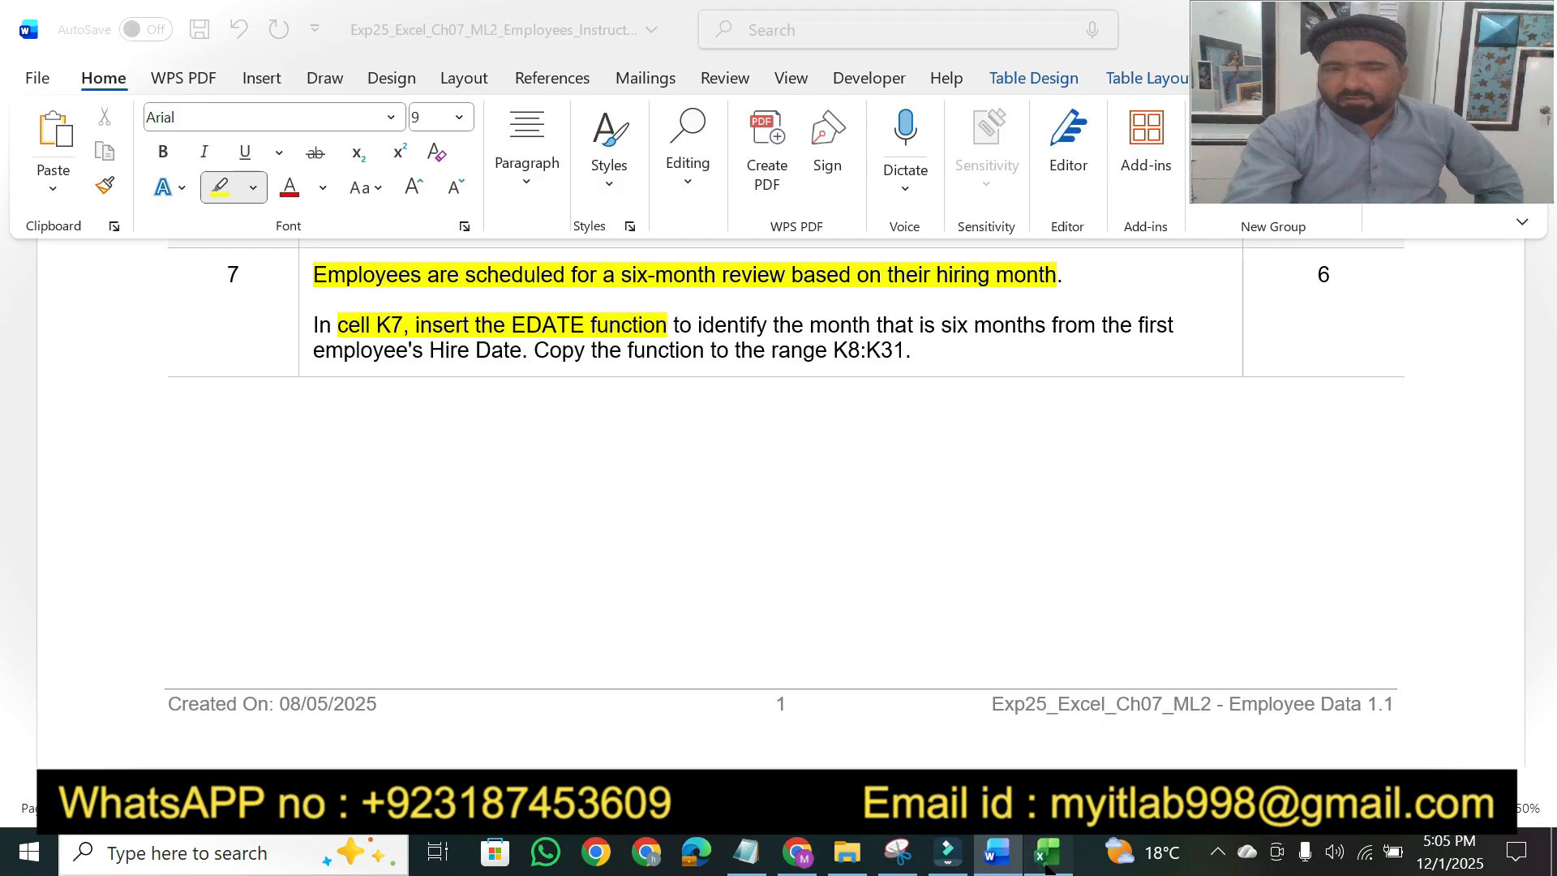
click(1163, 473)
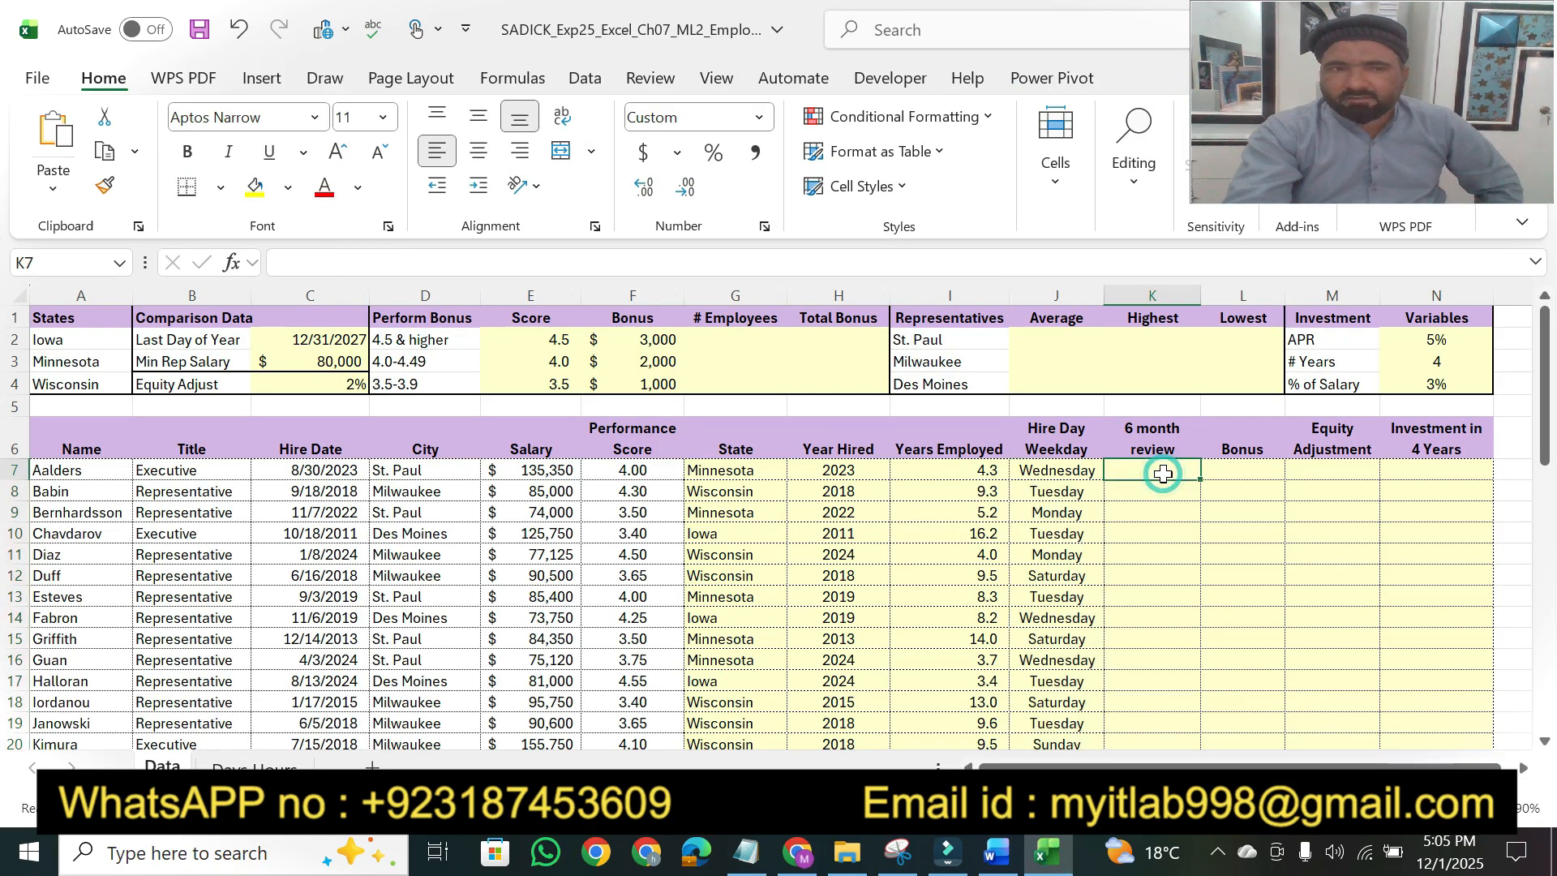
text(=da)
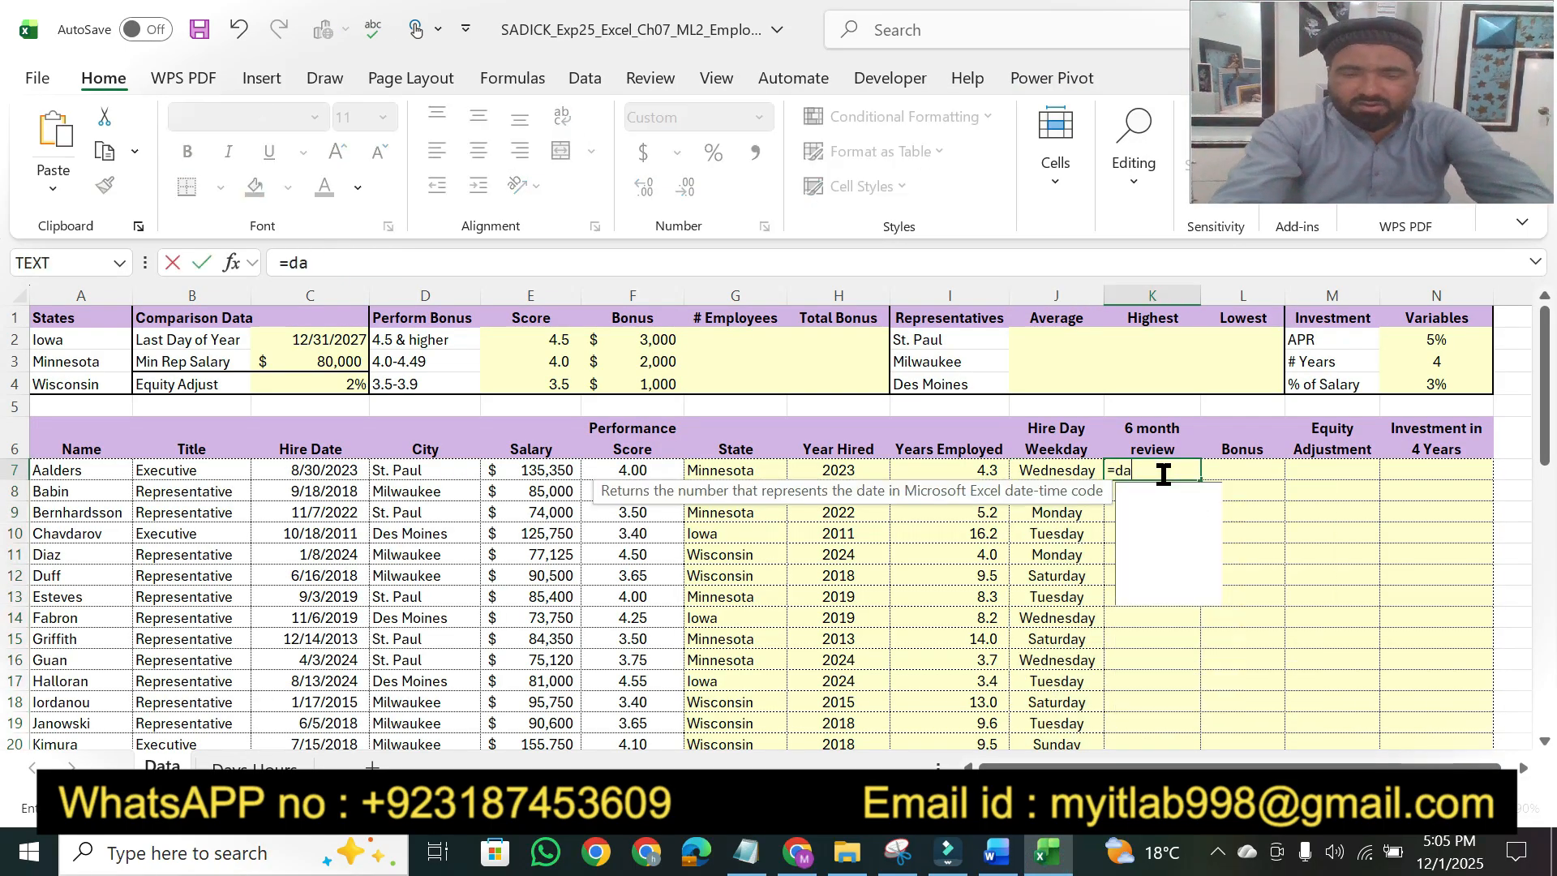
text(t)
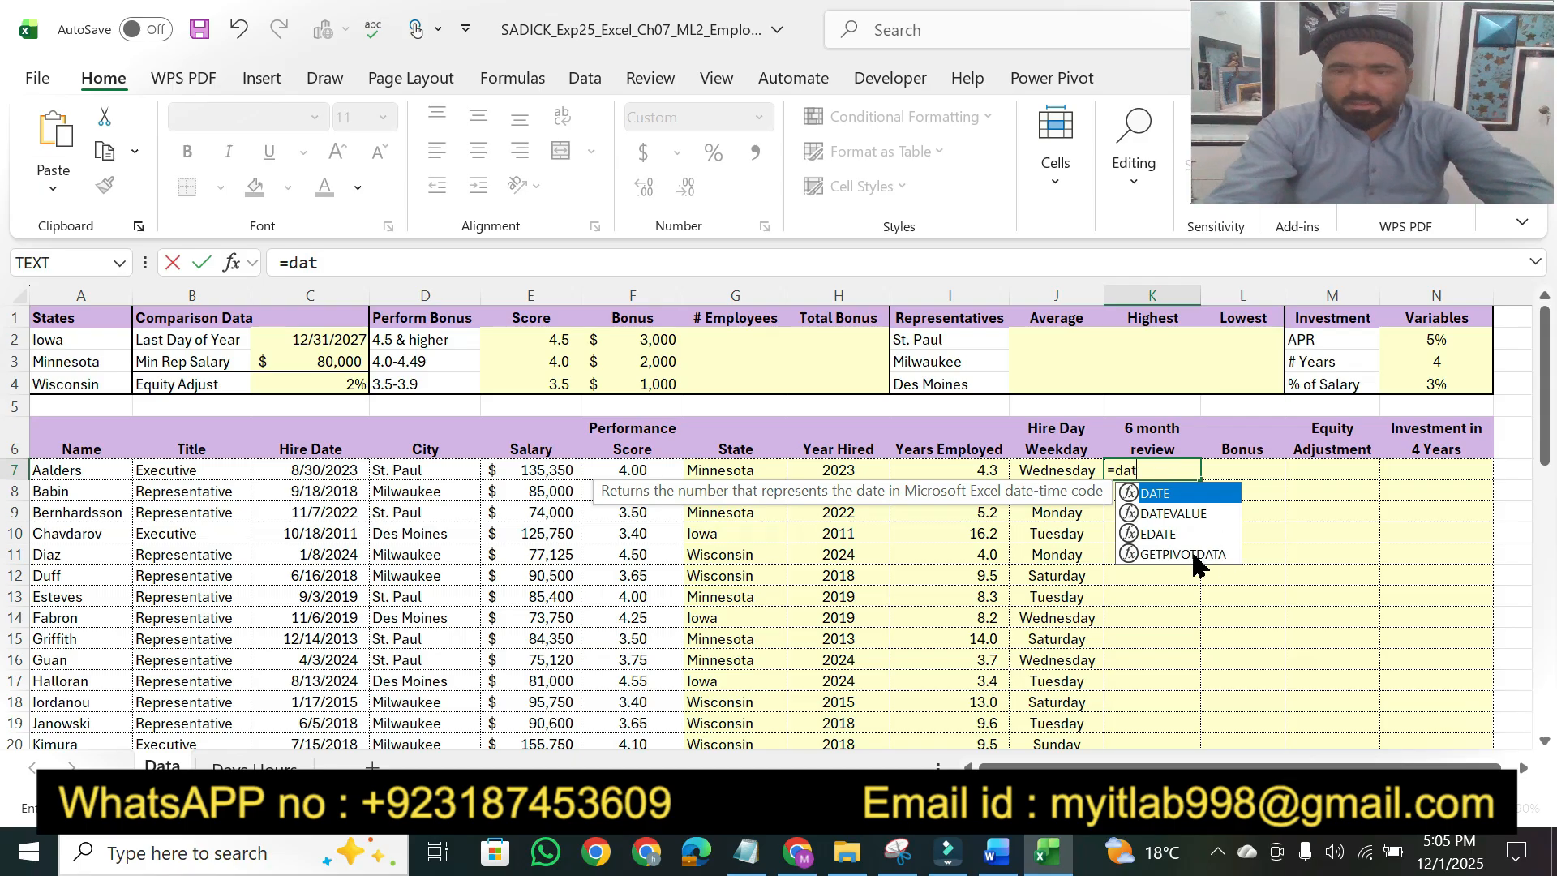
key(Down)
key(Down)
double_click(1177, 535)
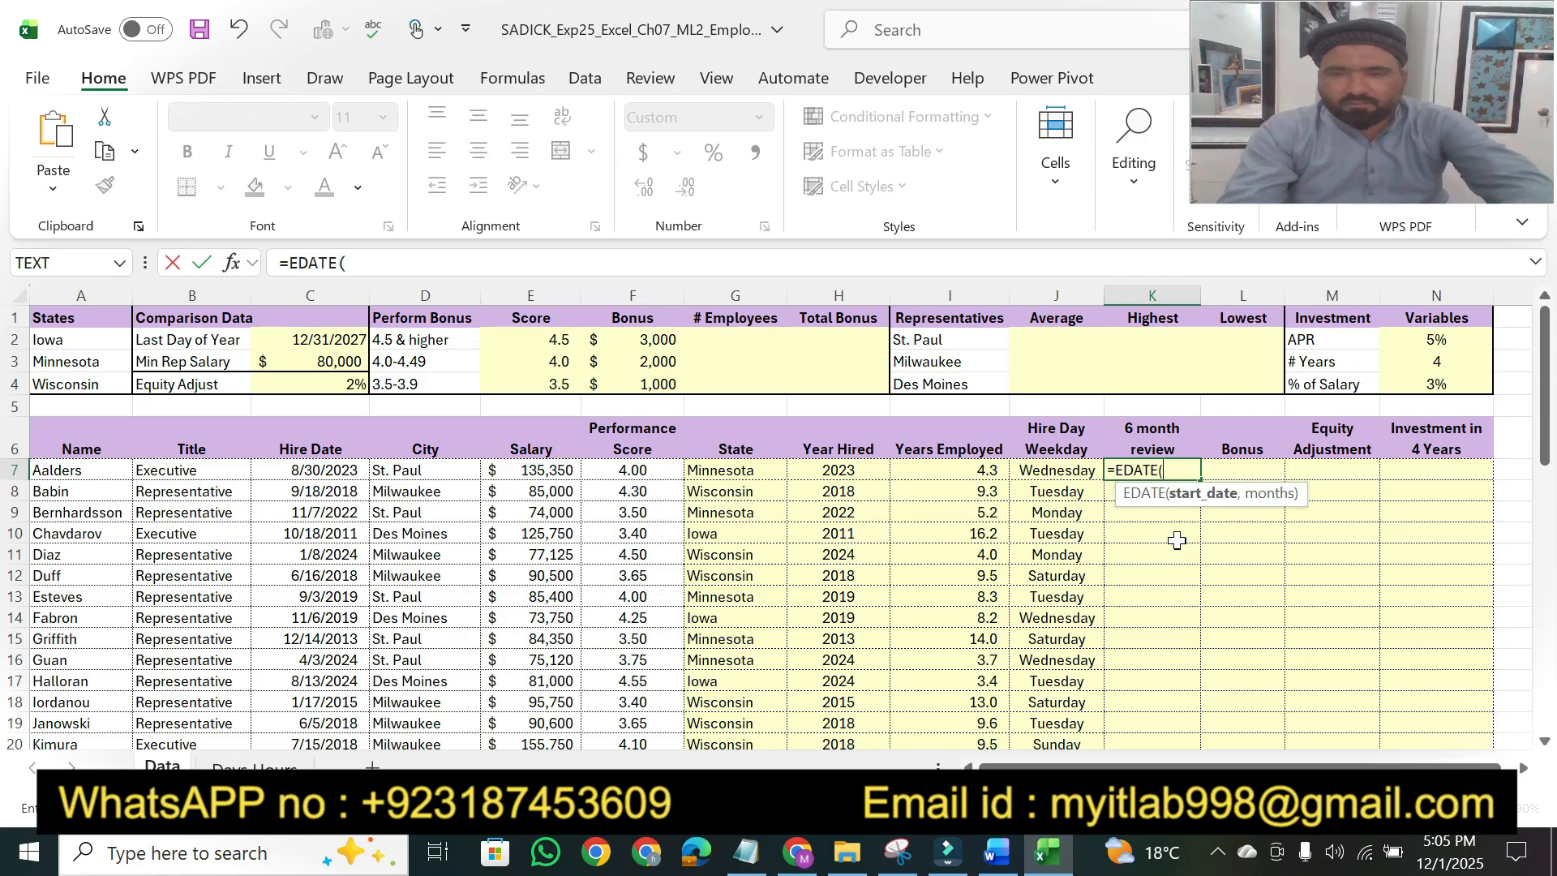
Step: Return to Word and highlight "month that is six months from the first employee's Hire Date" in step 7
click(996, 853)
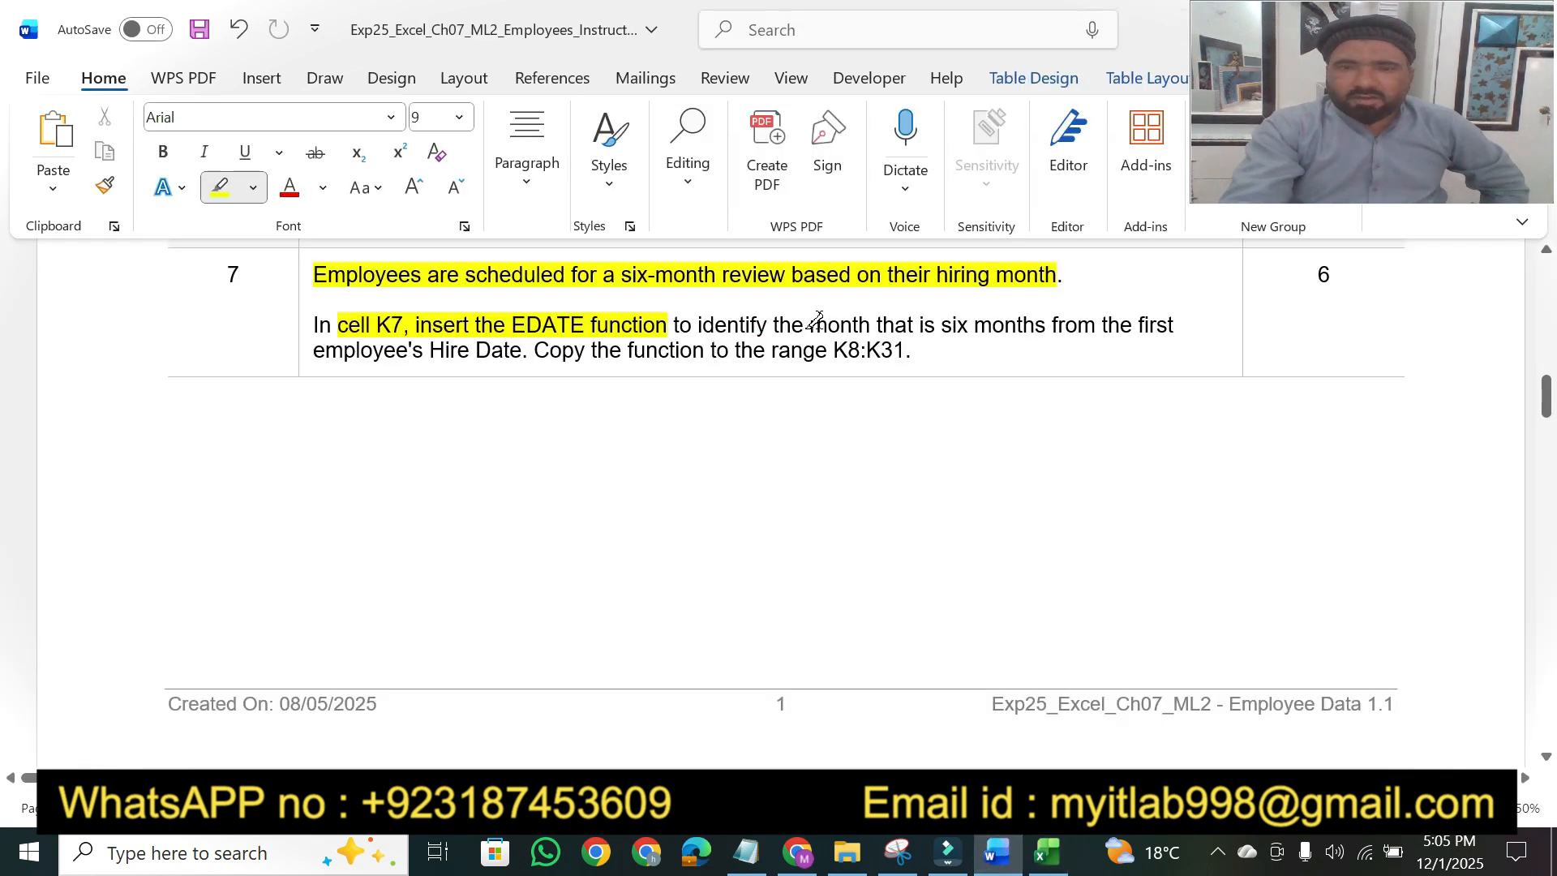
drag(814, 324, 1208, 326)
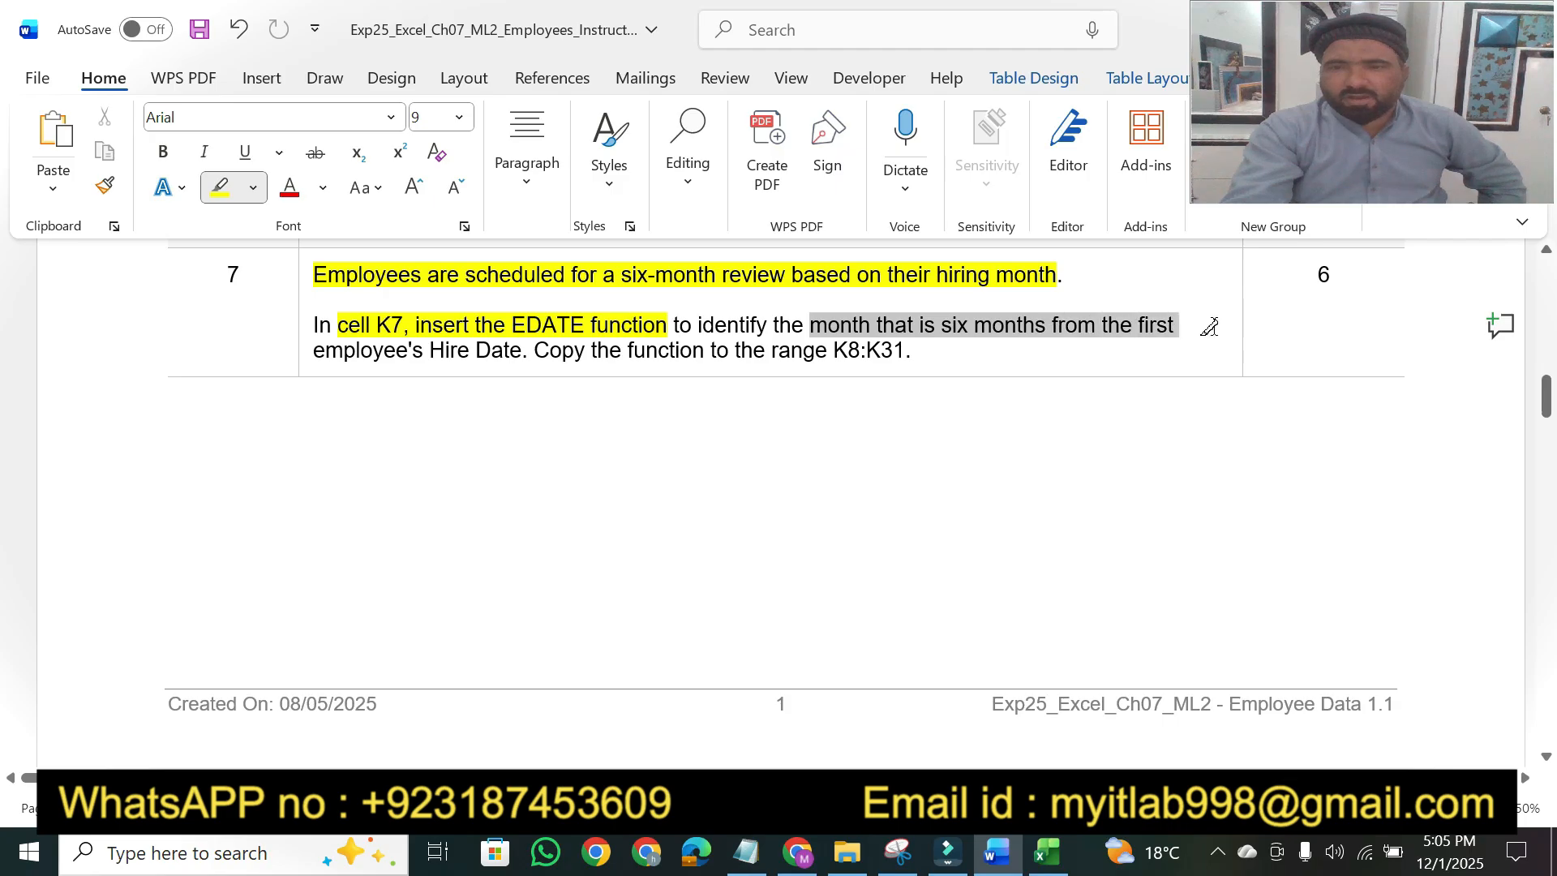
drag(415, 349, 523, 351)
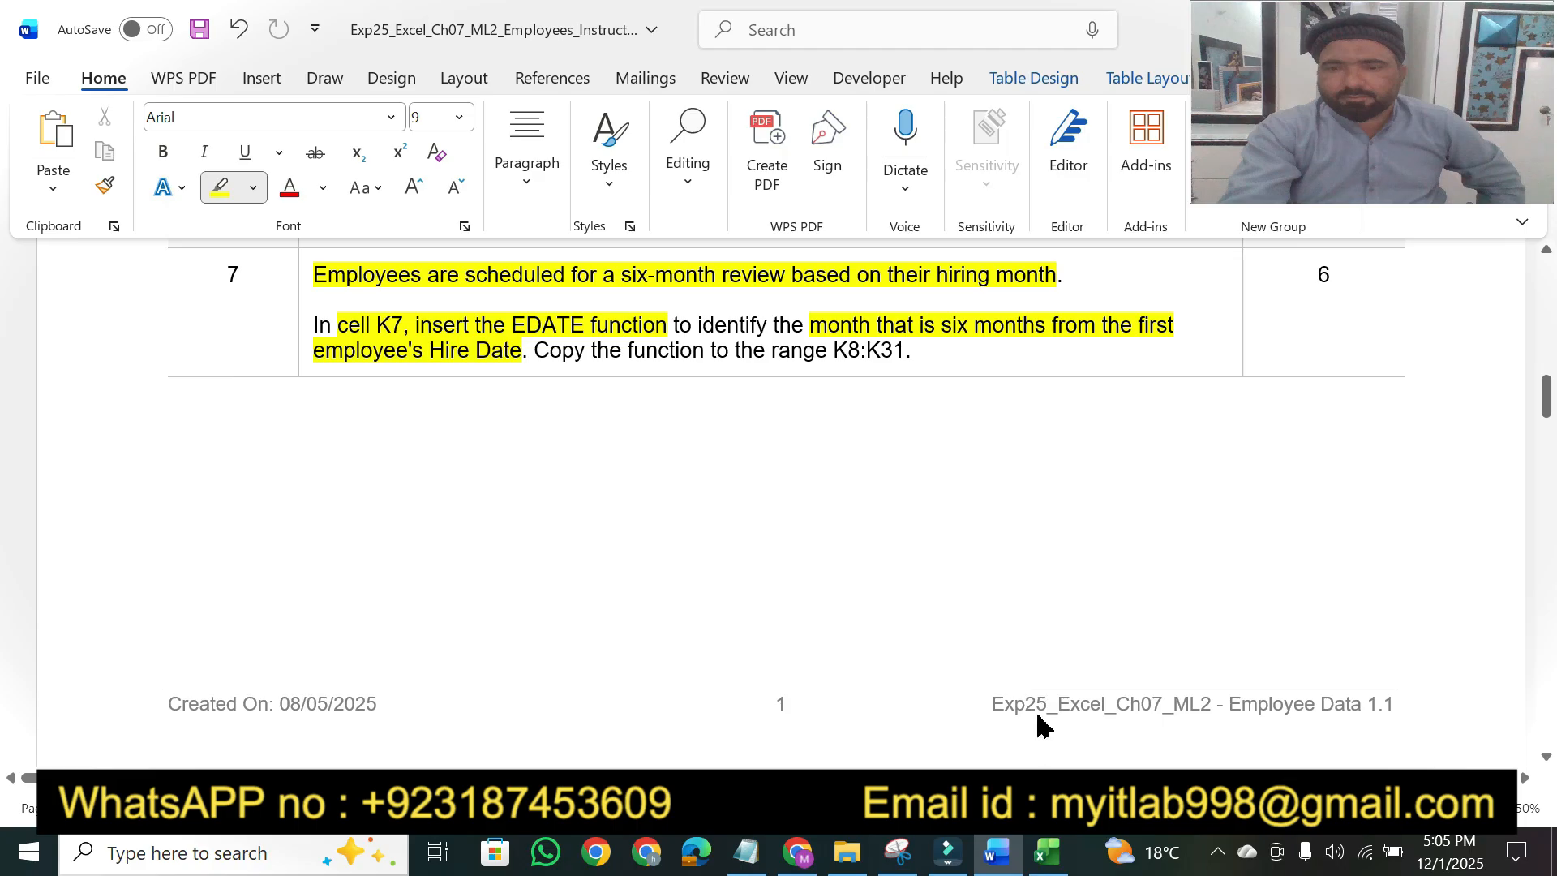
Step: Switch to Excel and try to enter =EDATE(C7) in cell K7
click(1046, 856)
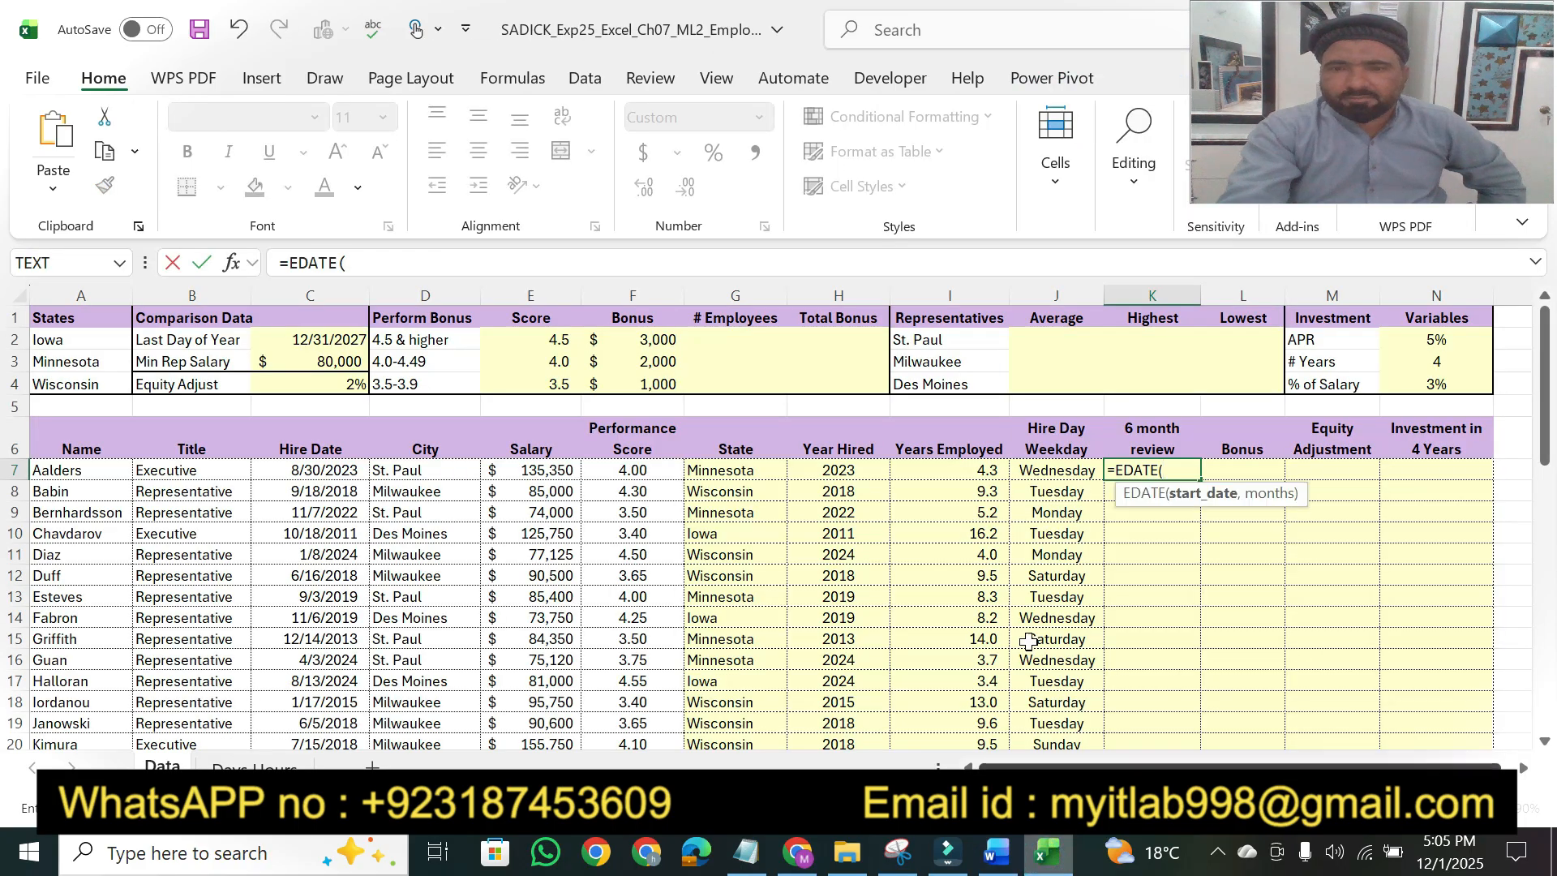
click(328, 474)
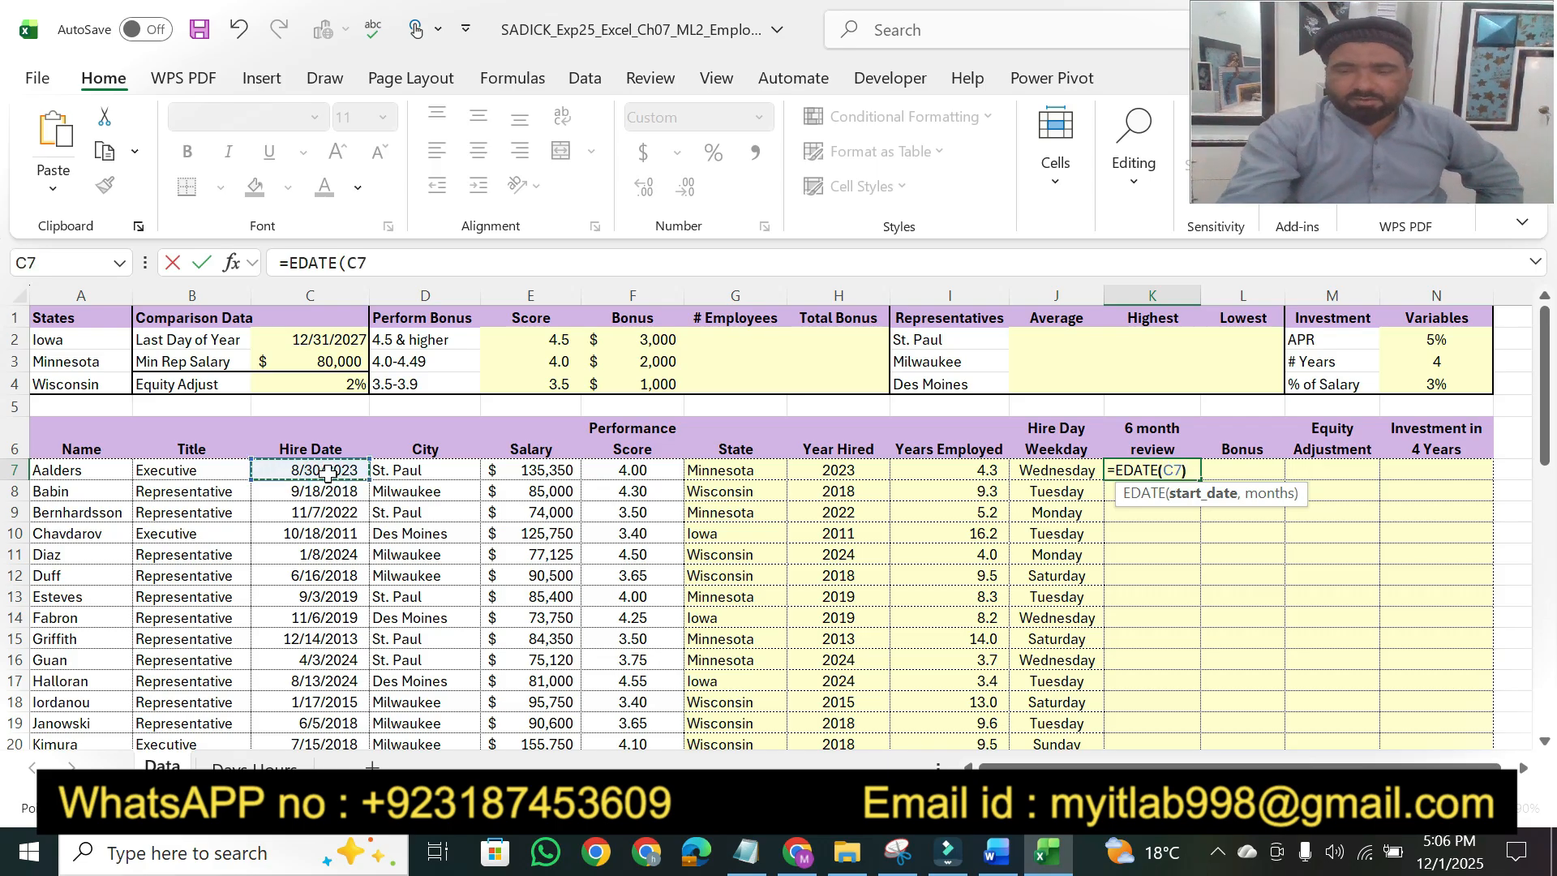
text())
key(Return)
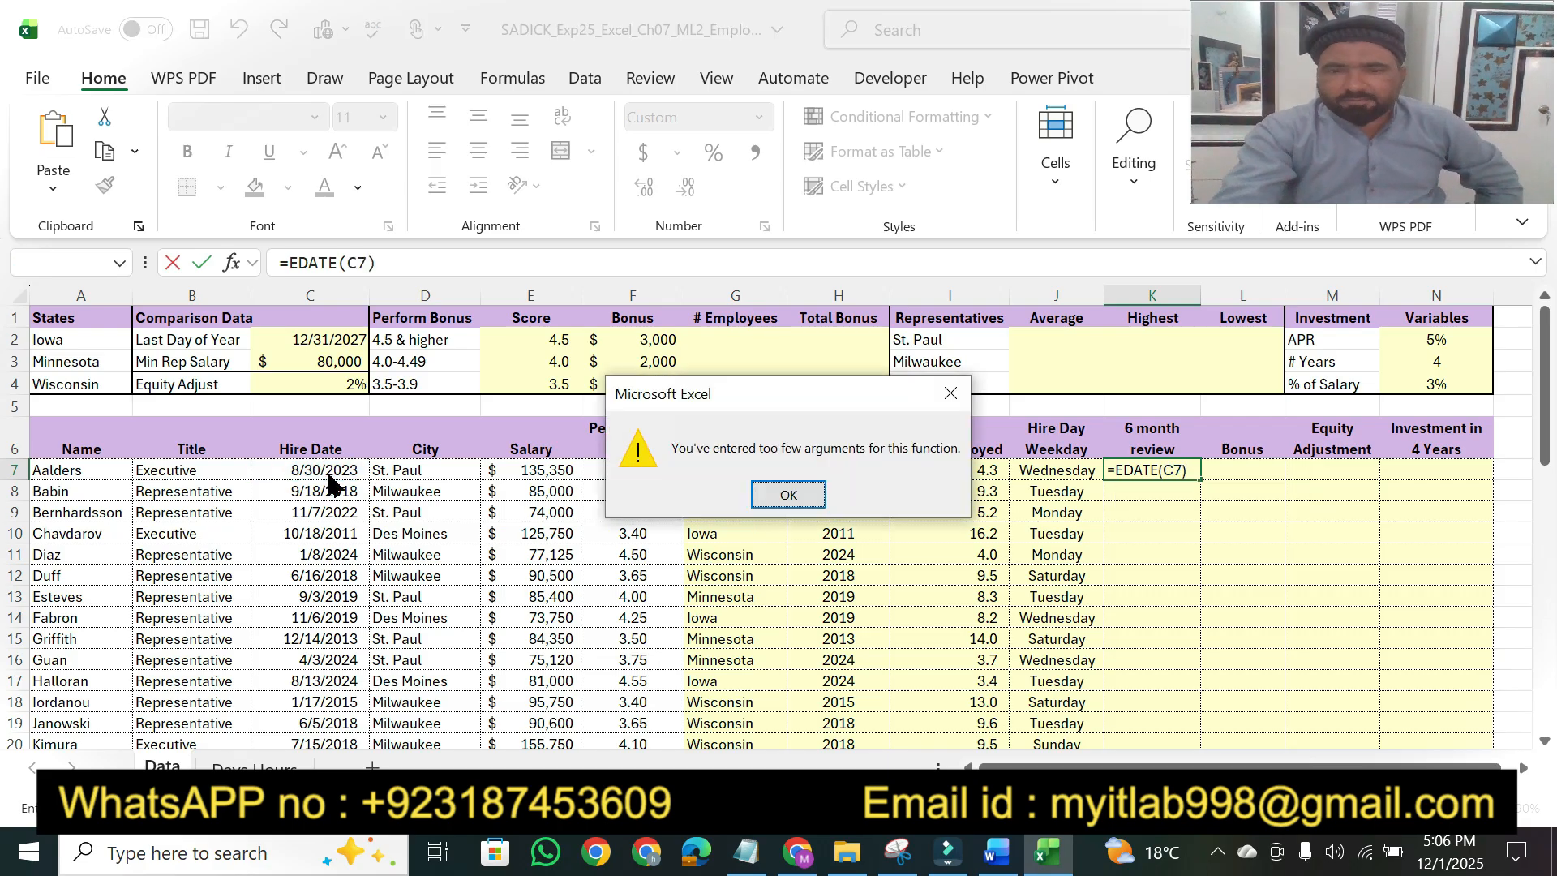
click(783, 491)
click(232, 262)
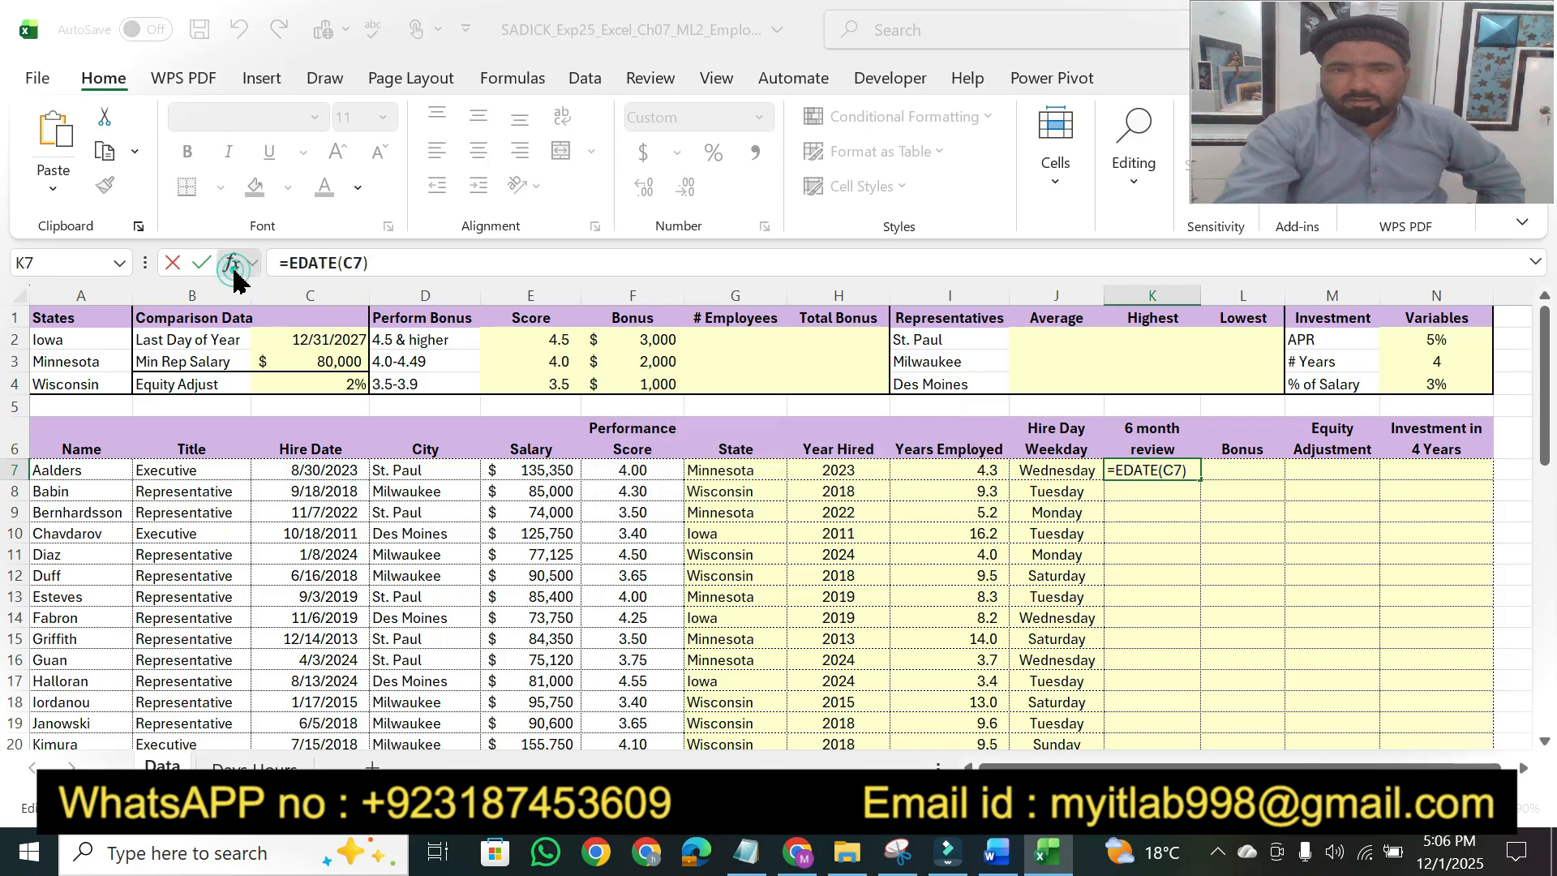
click(755, 450)
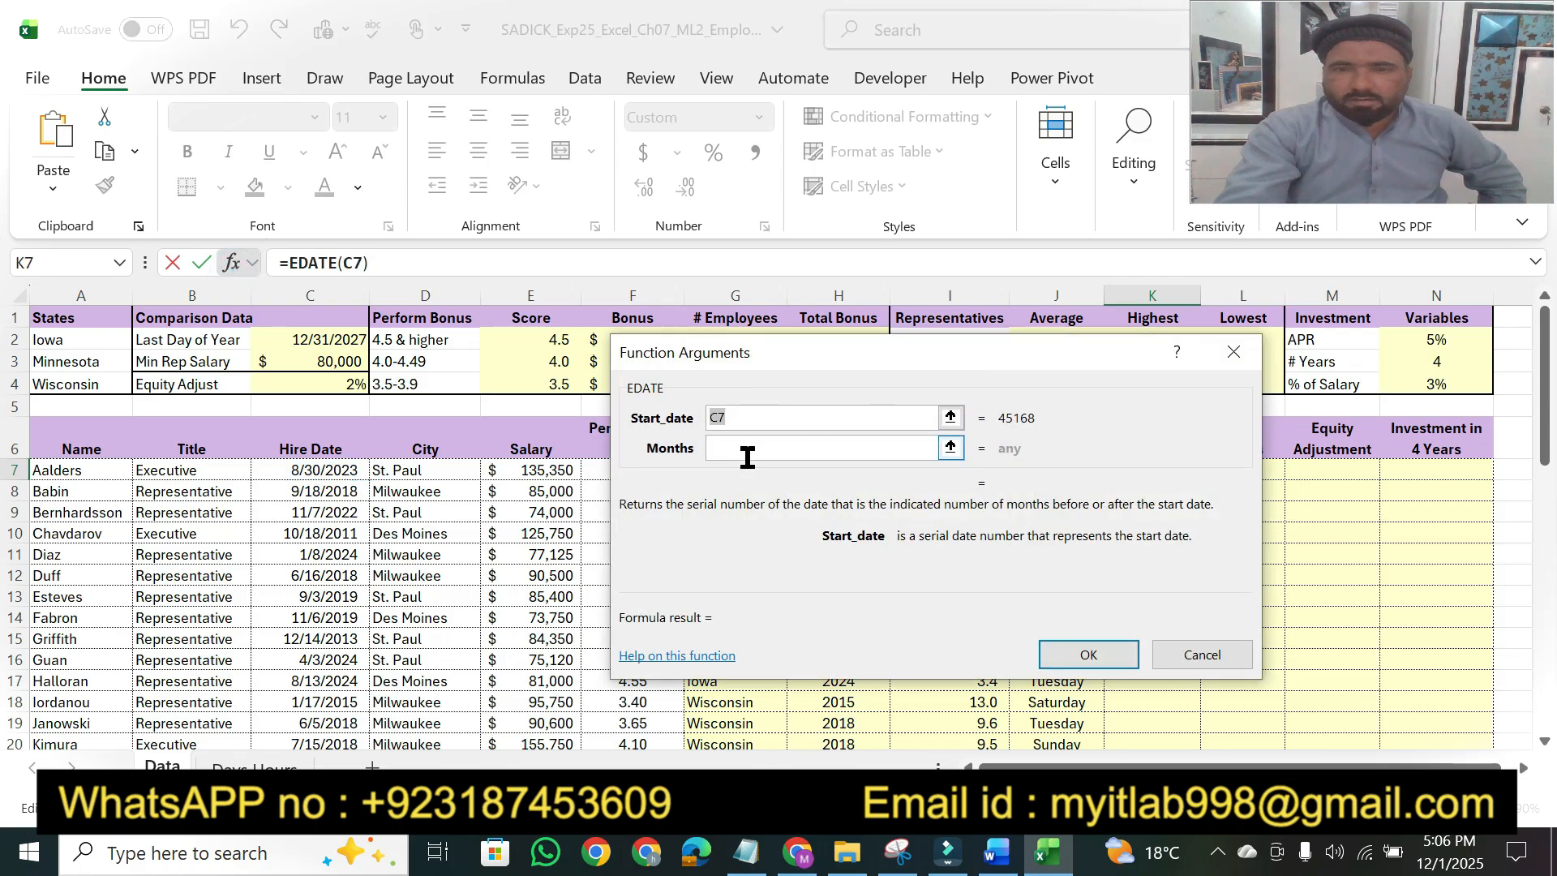
drag(834, 358, 1080, 439)
click(993, 502)
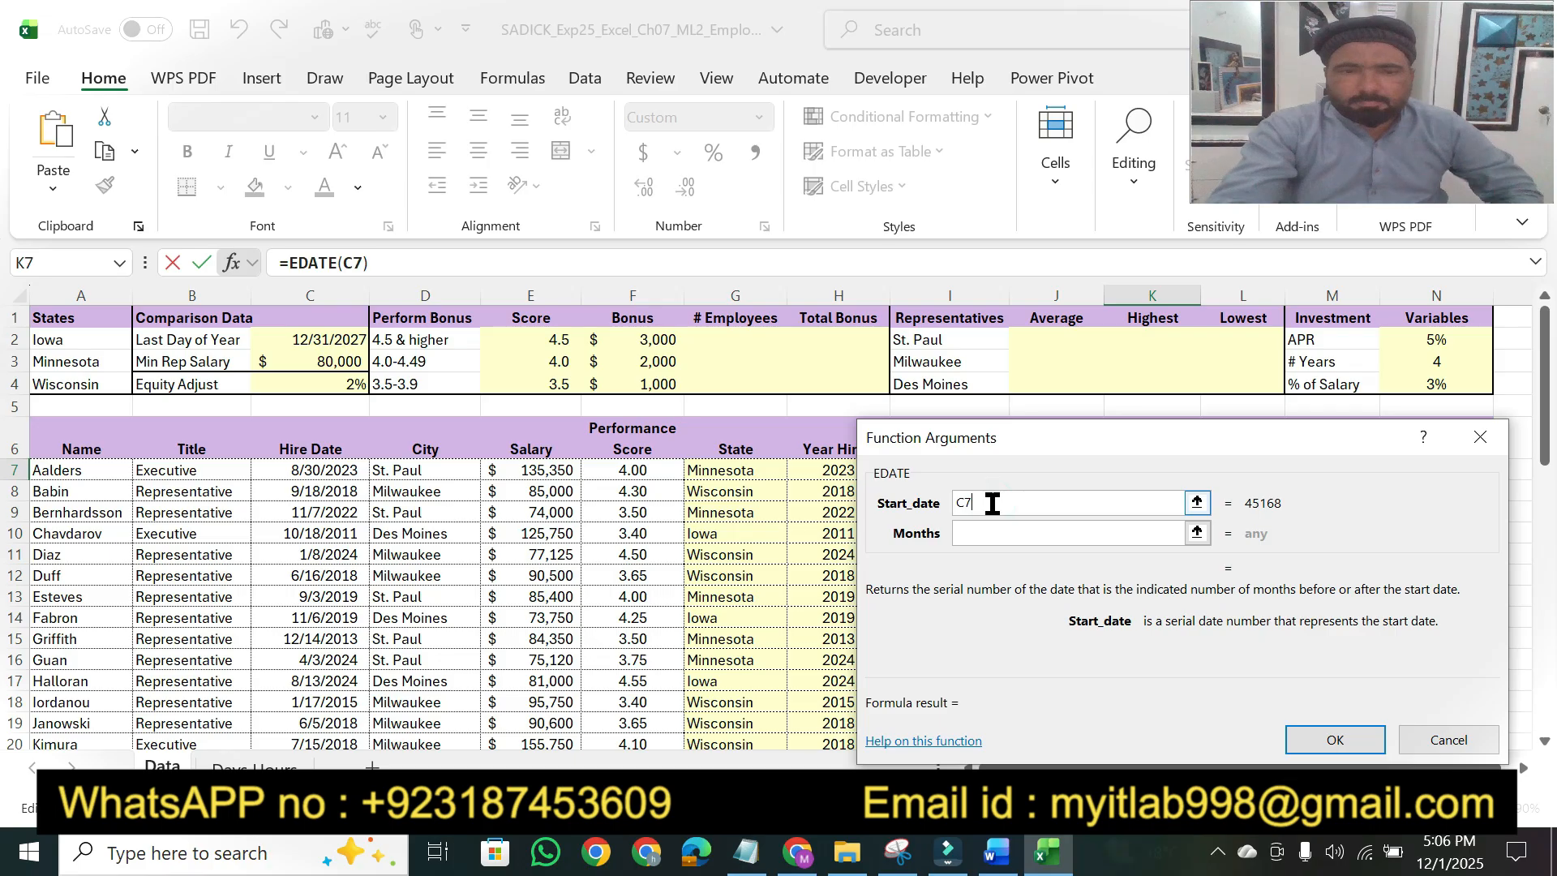
key(BackSpace)
key(BackSpace)
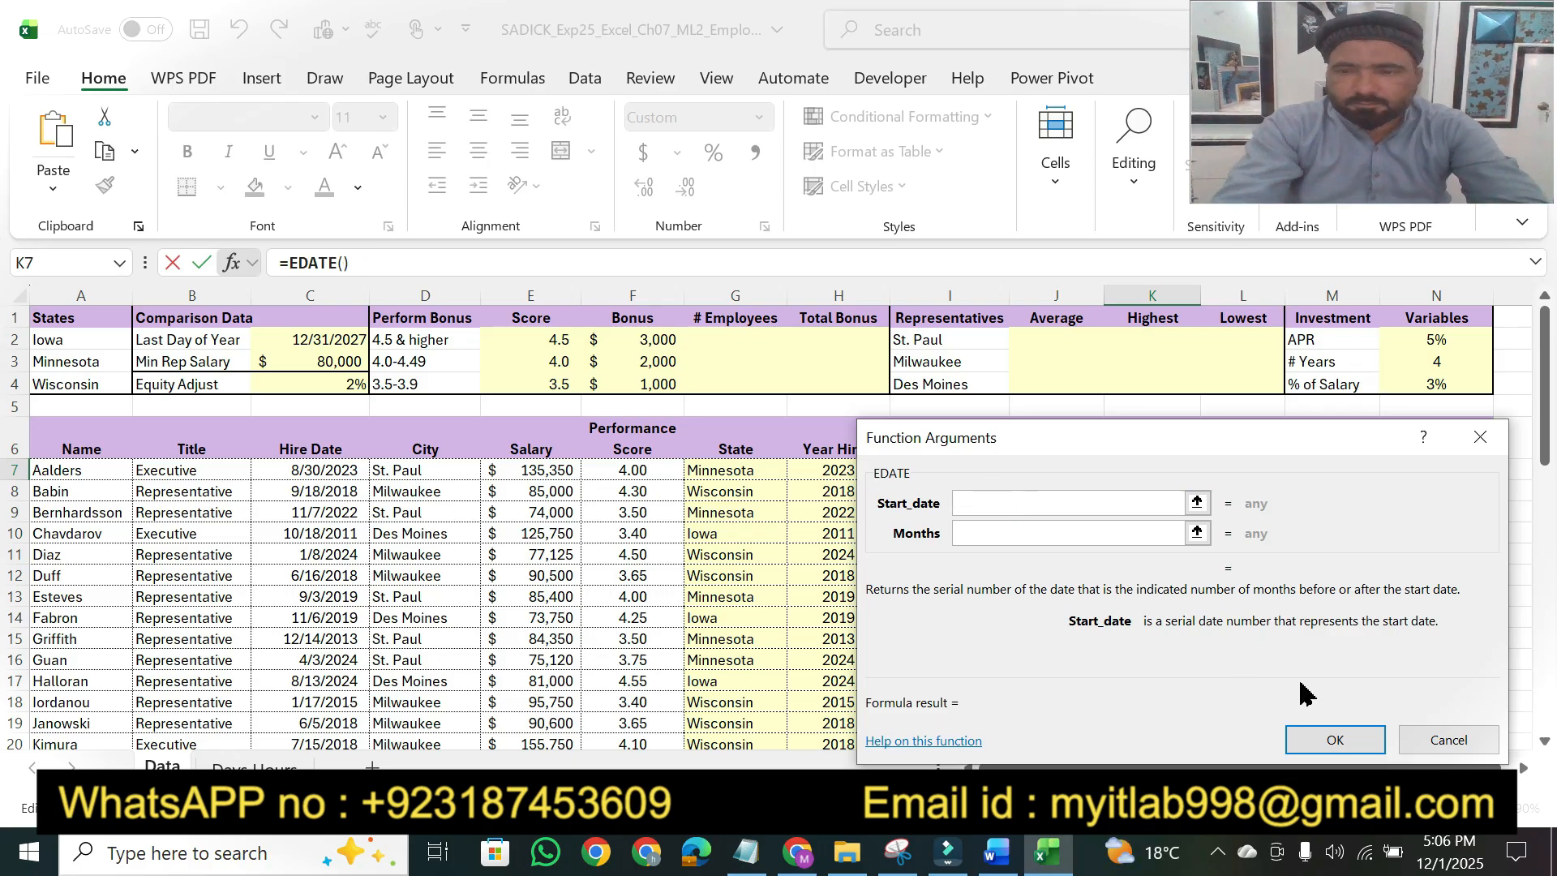
click(1433, 741)
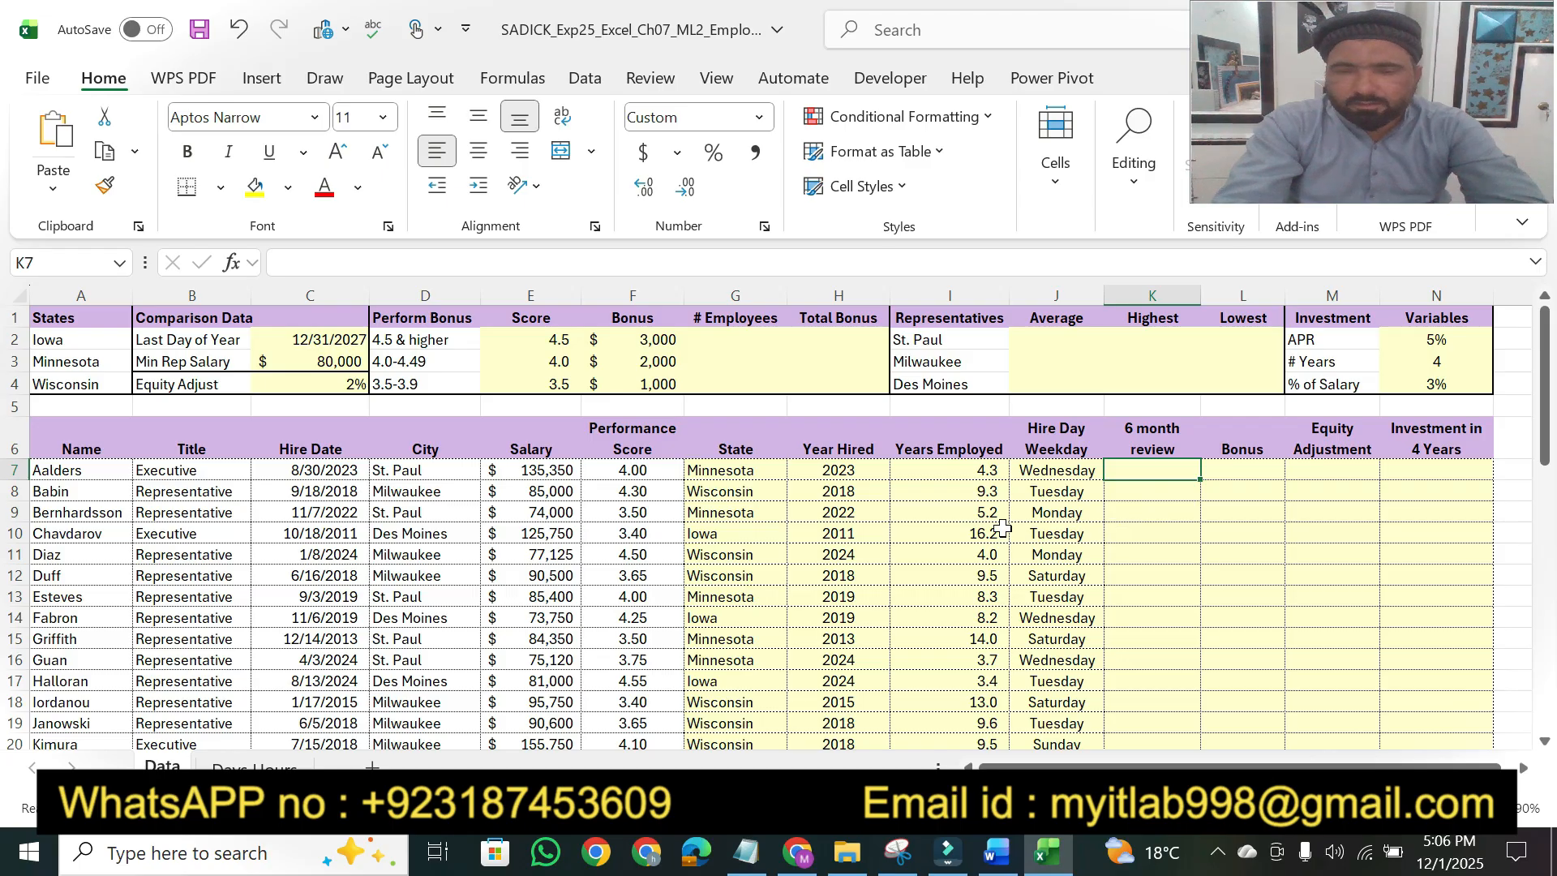
Step: Recheck step 7 in Word, switch back to Excel, enter =EDATE(C7, 6) in cell K7, and copy it down through K31
click(1009, 860)
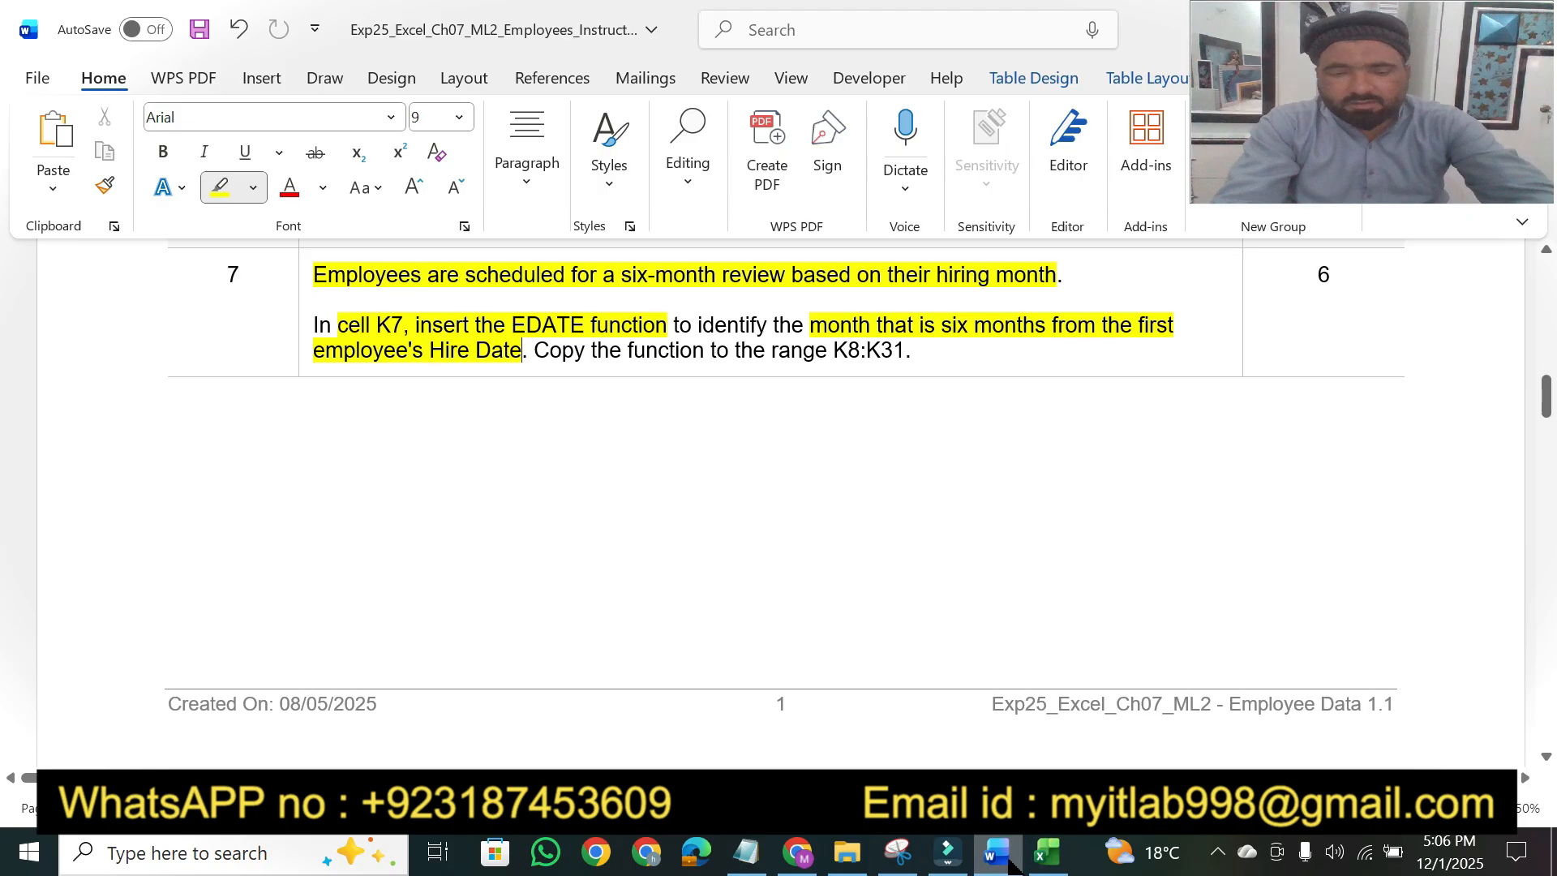
click(1046, 853)
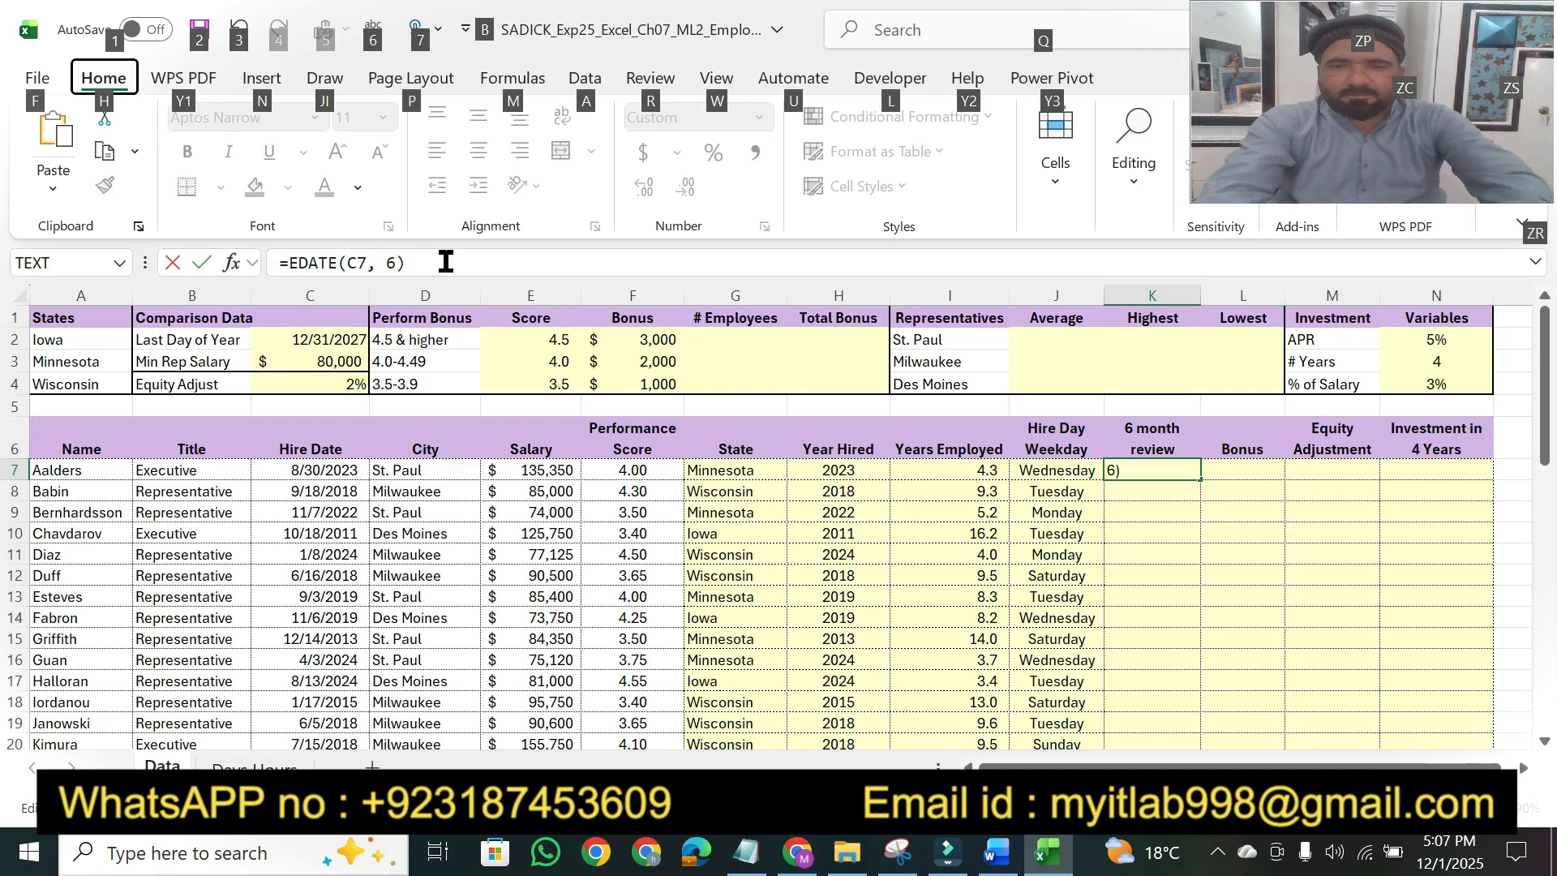
click(445, 260)
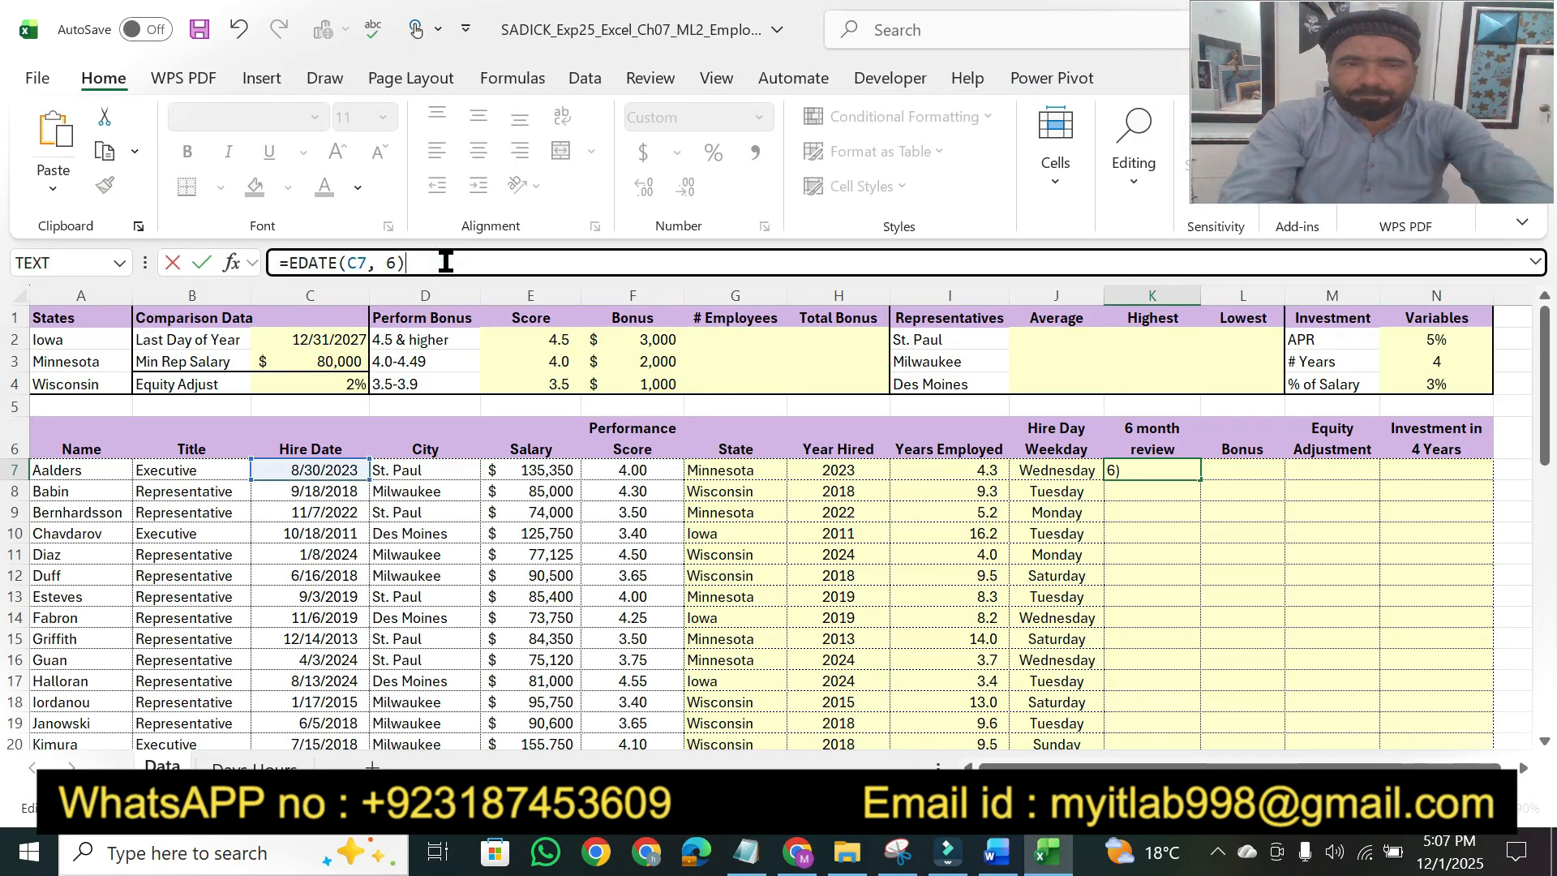
key(Return)
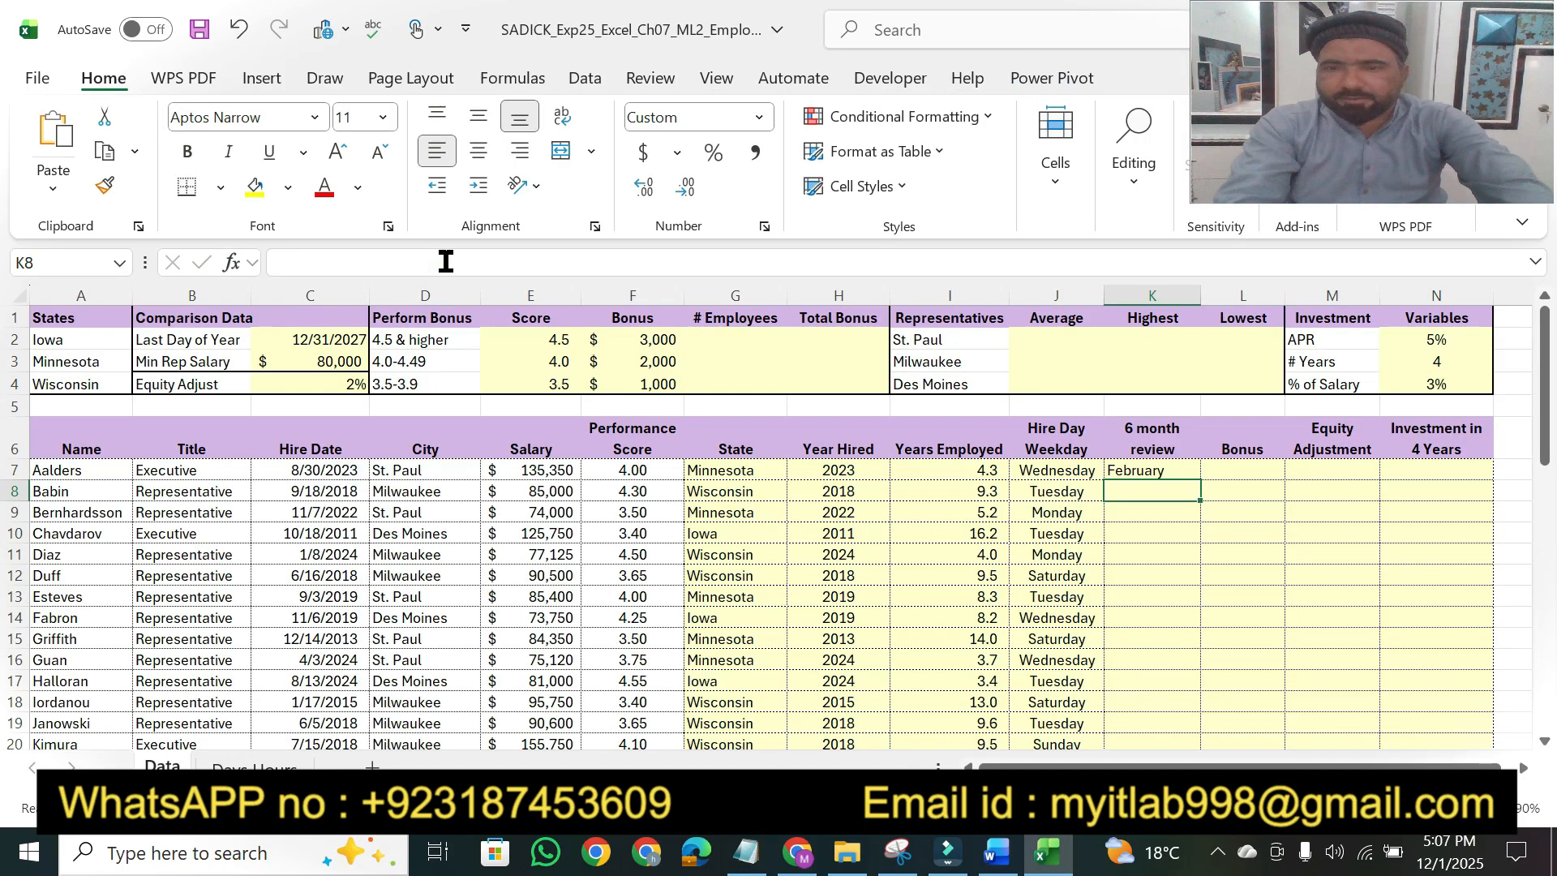
click(1182, 464)
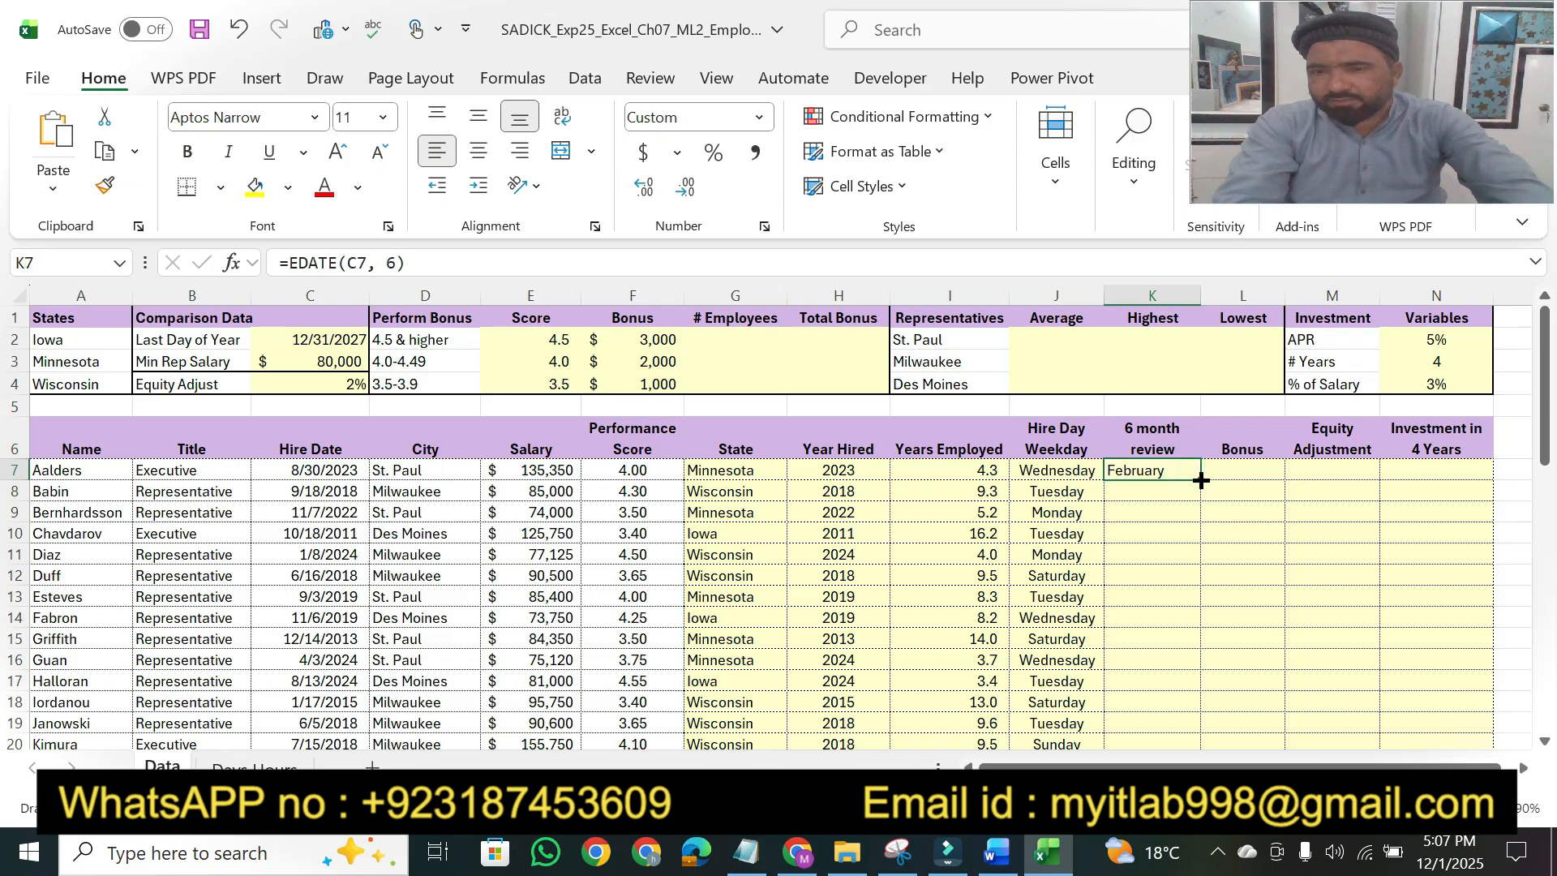
double_click(1201, 481)
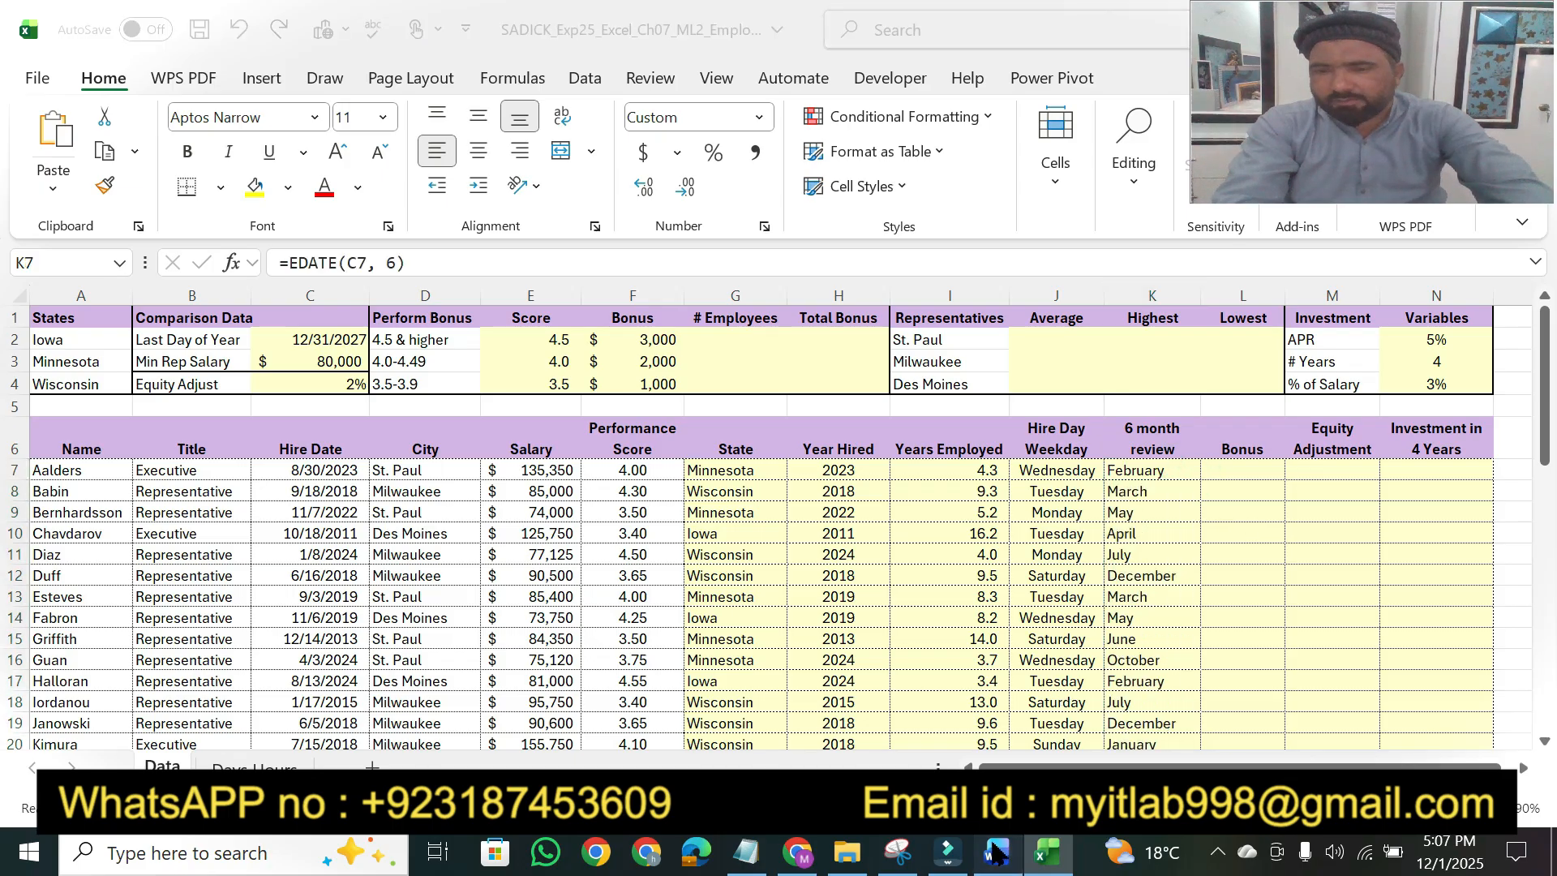
Step: Switch to Word and review the instructions from step 7 through the Total Points row, plus the project description at the start
click(994, 850)
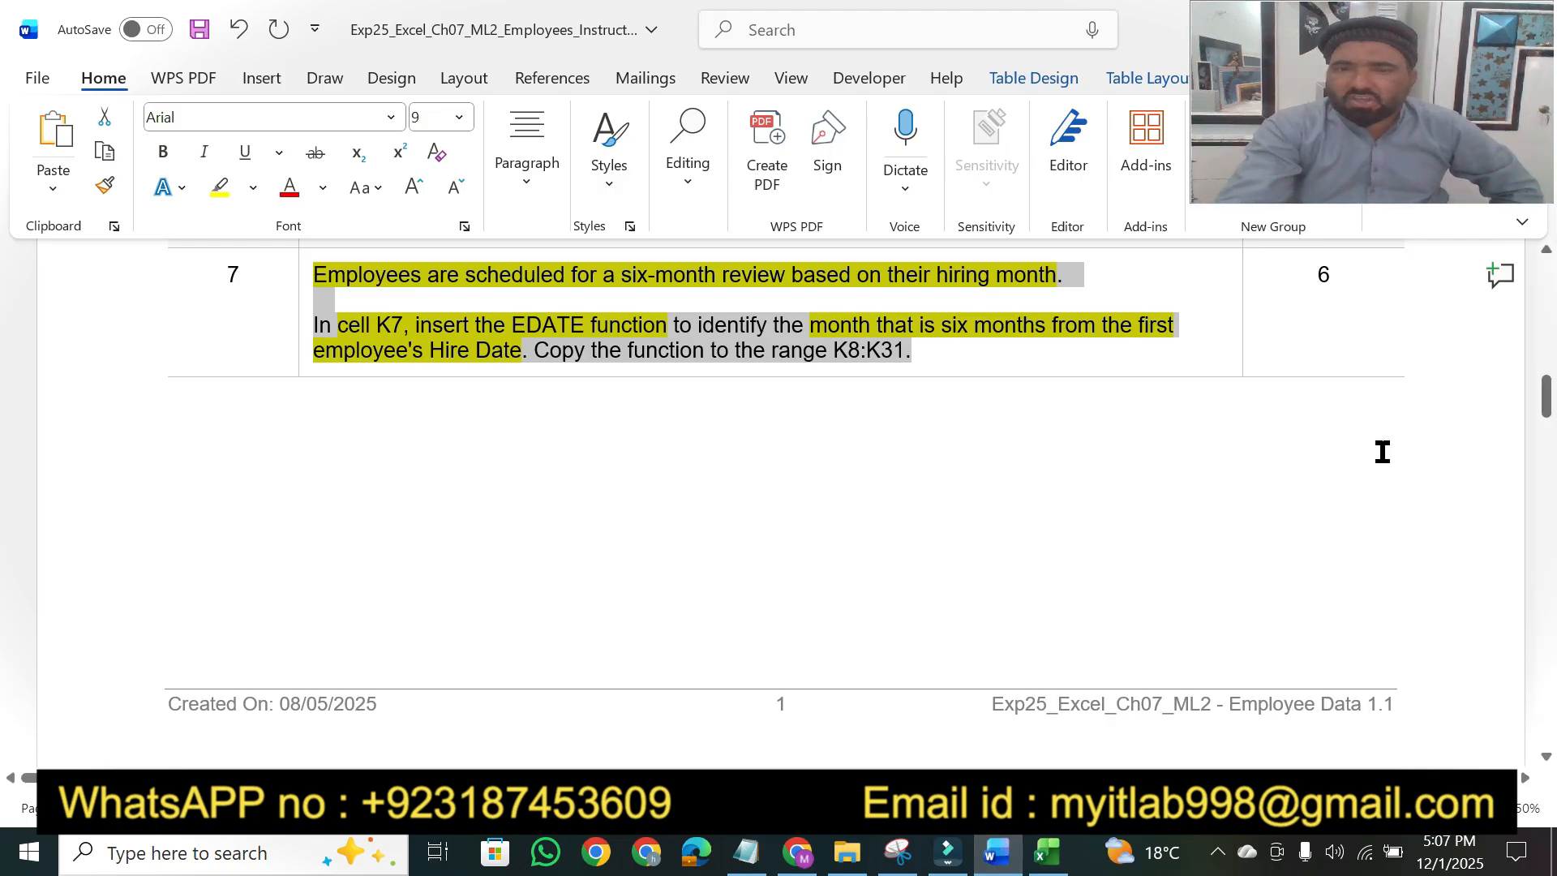
mouse_move(1547, 400)
mouse_down()
mouse_move(1547, 417)
mouse_move(1547, 391)
mouse_up()
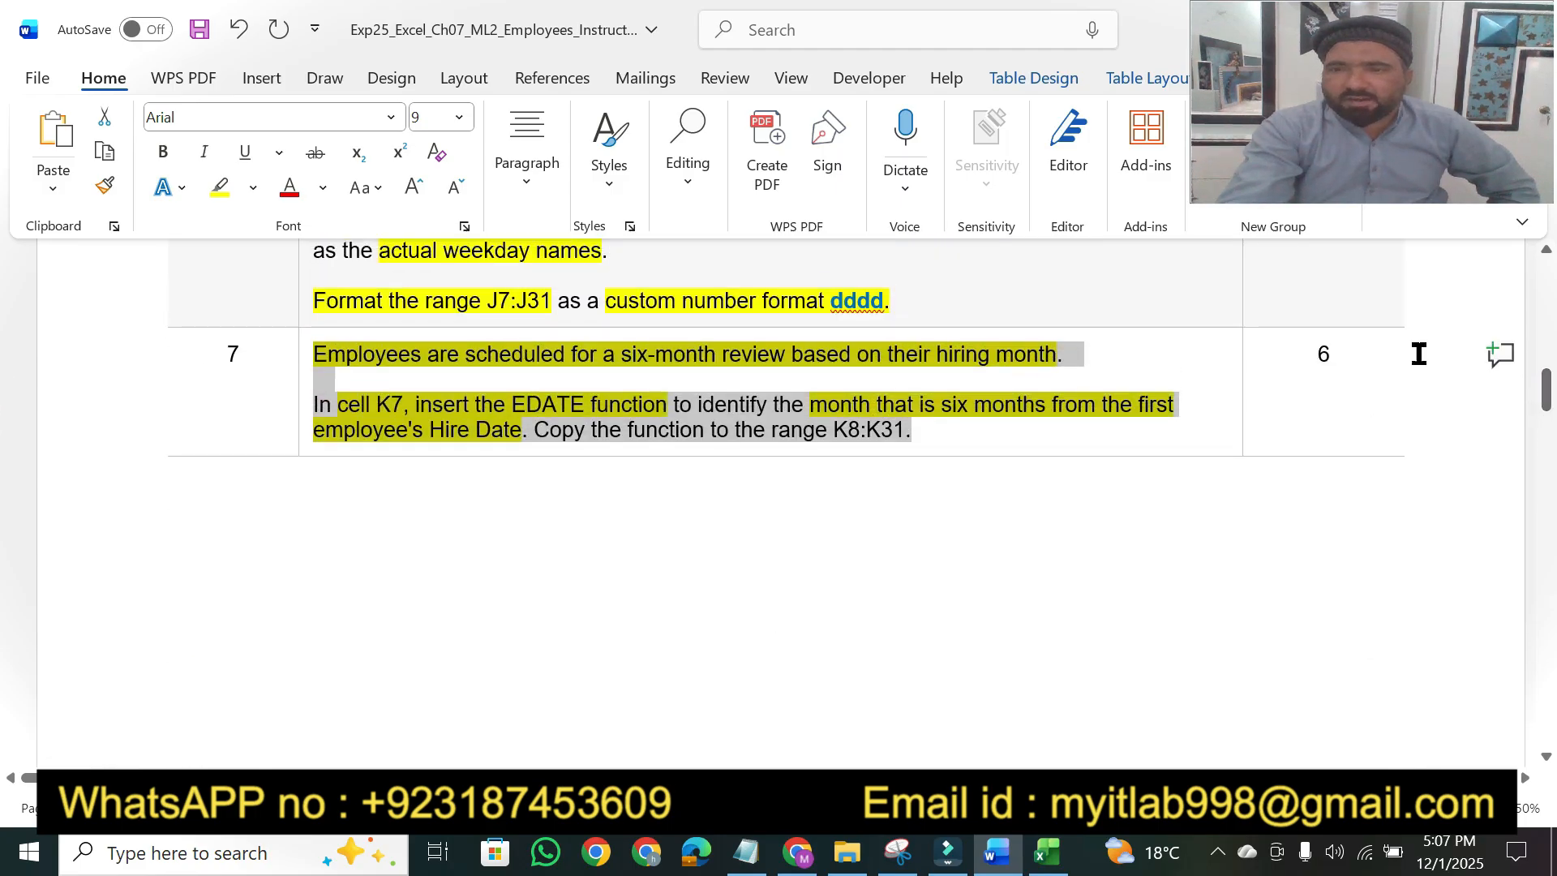
click(1323, 350)
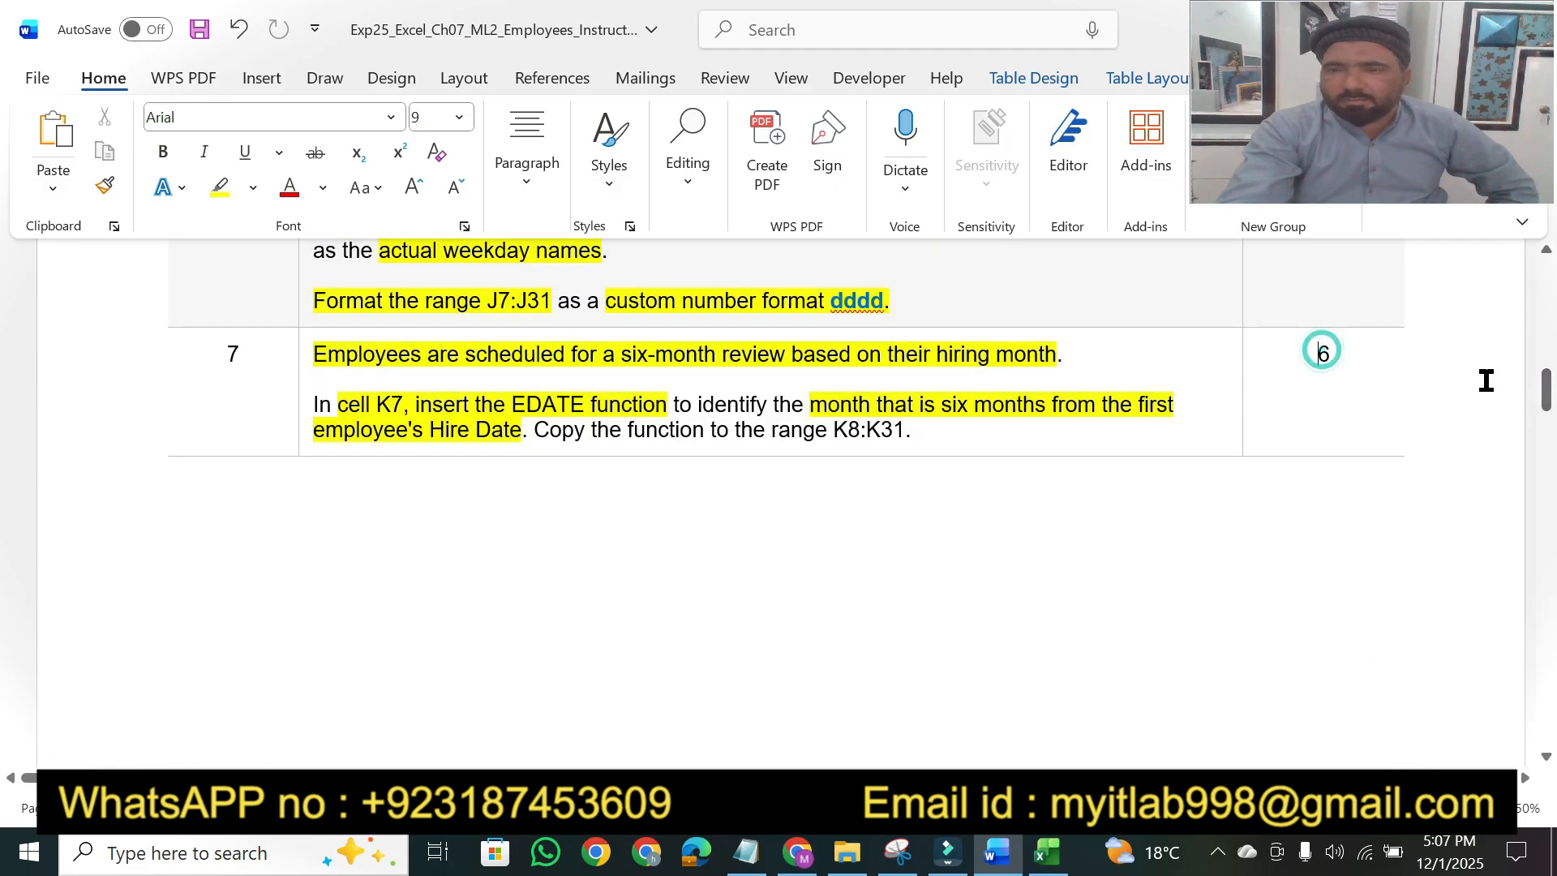
drag(1546, 389, 1531, 668)
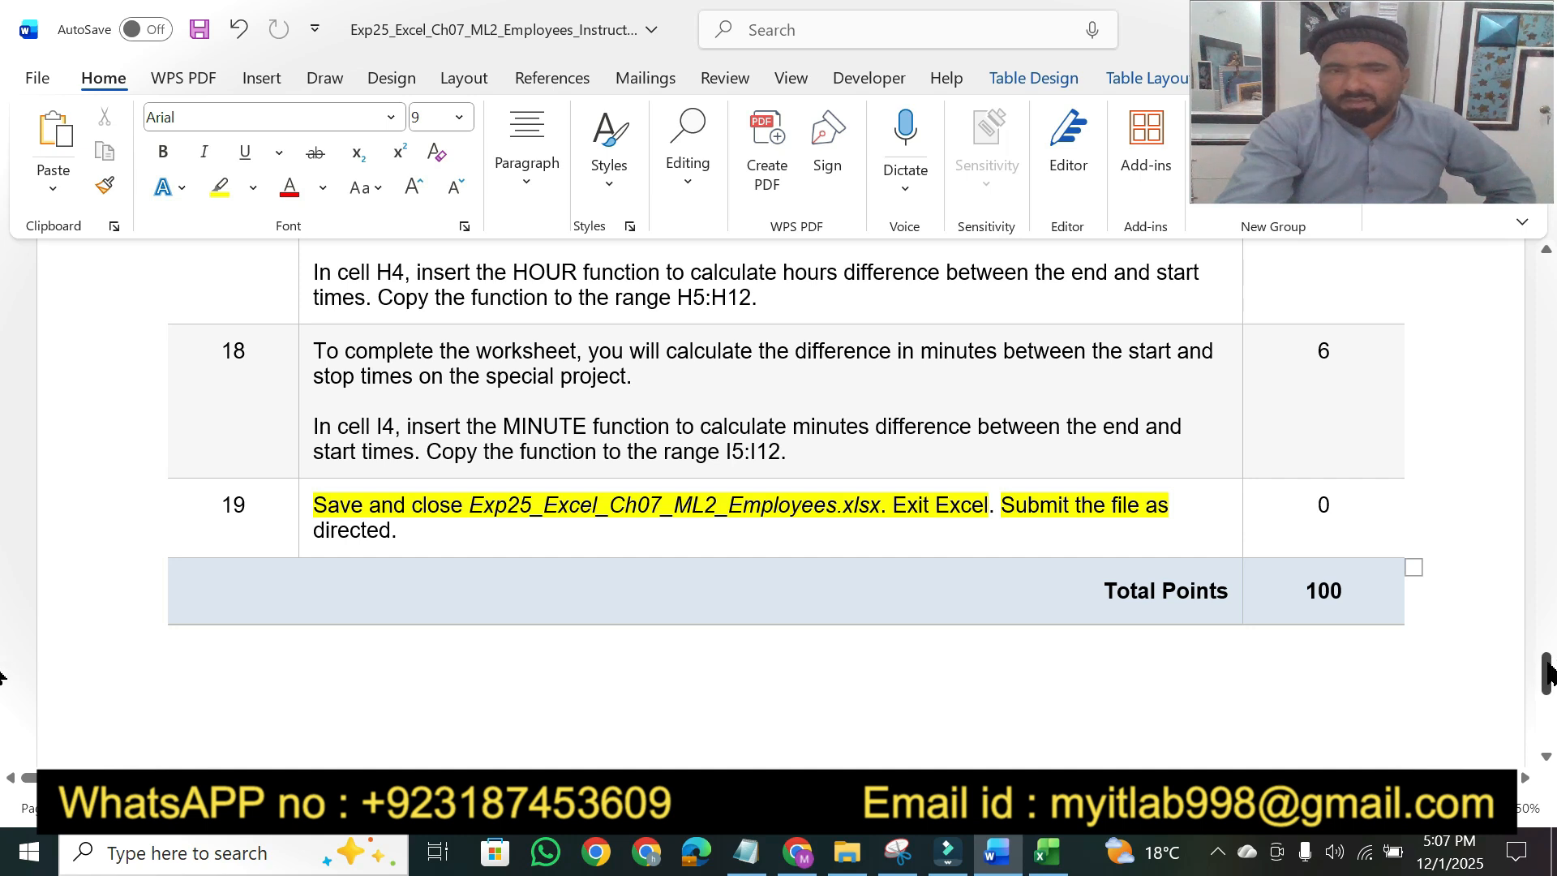
drag(1547, 673, 1543, 300)
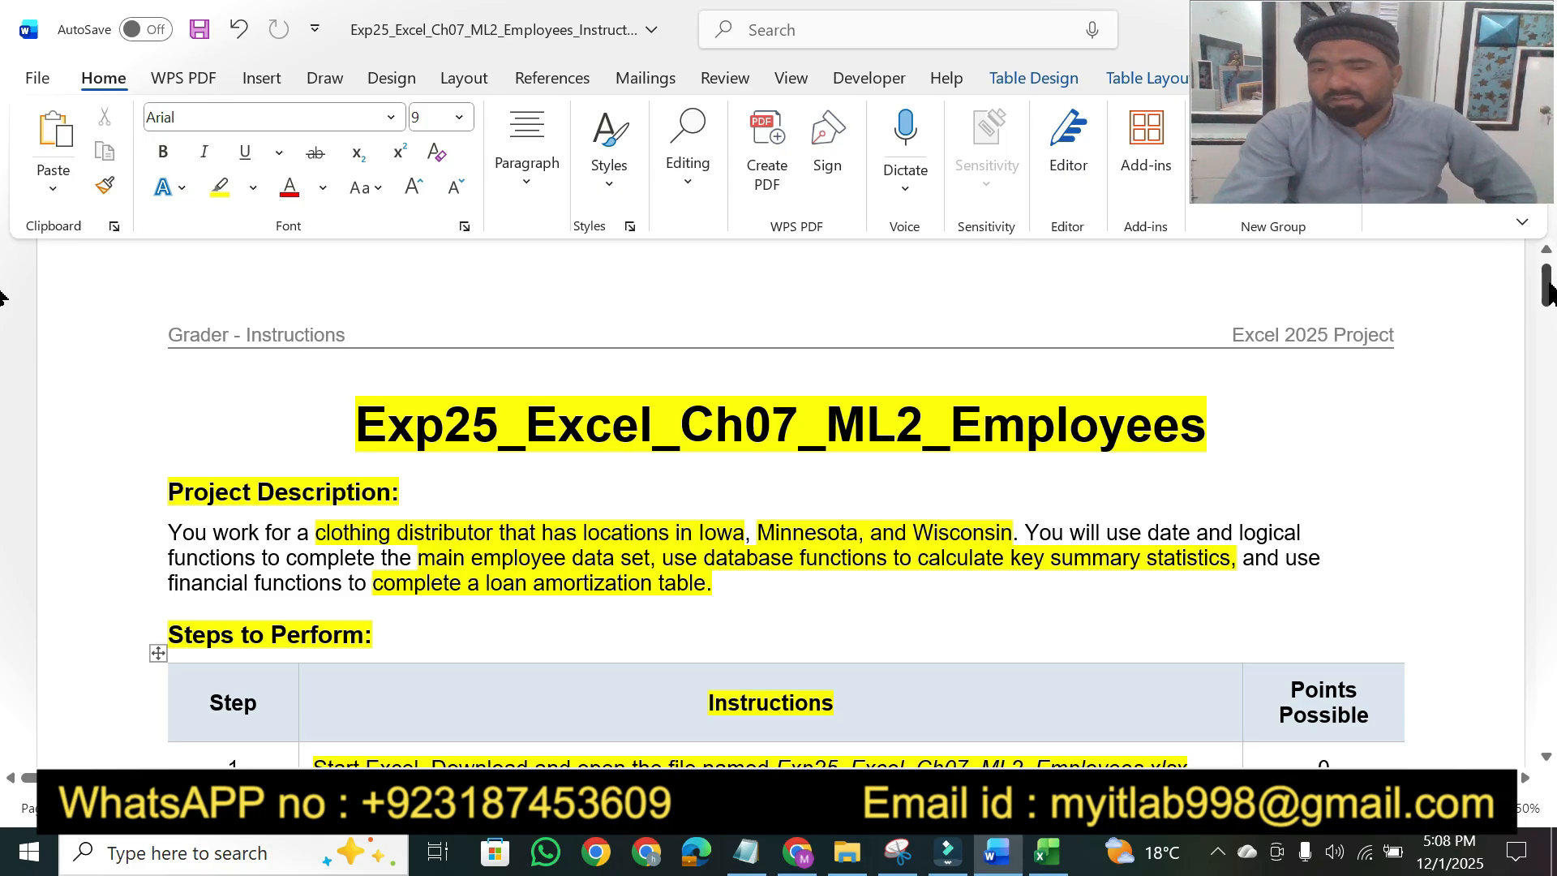
mouse_move(1549, 292)
mouse_down()
mouse_move(1545, 435)
mouse_move(1549, 294)
mouse_up()
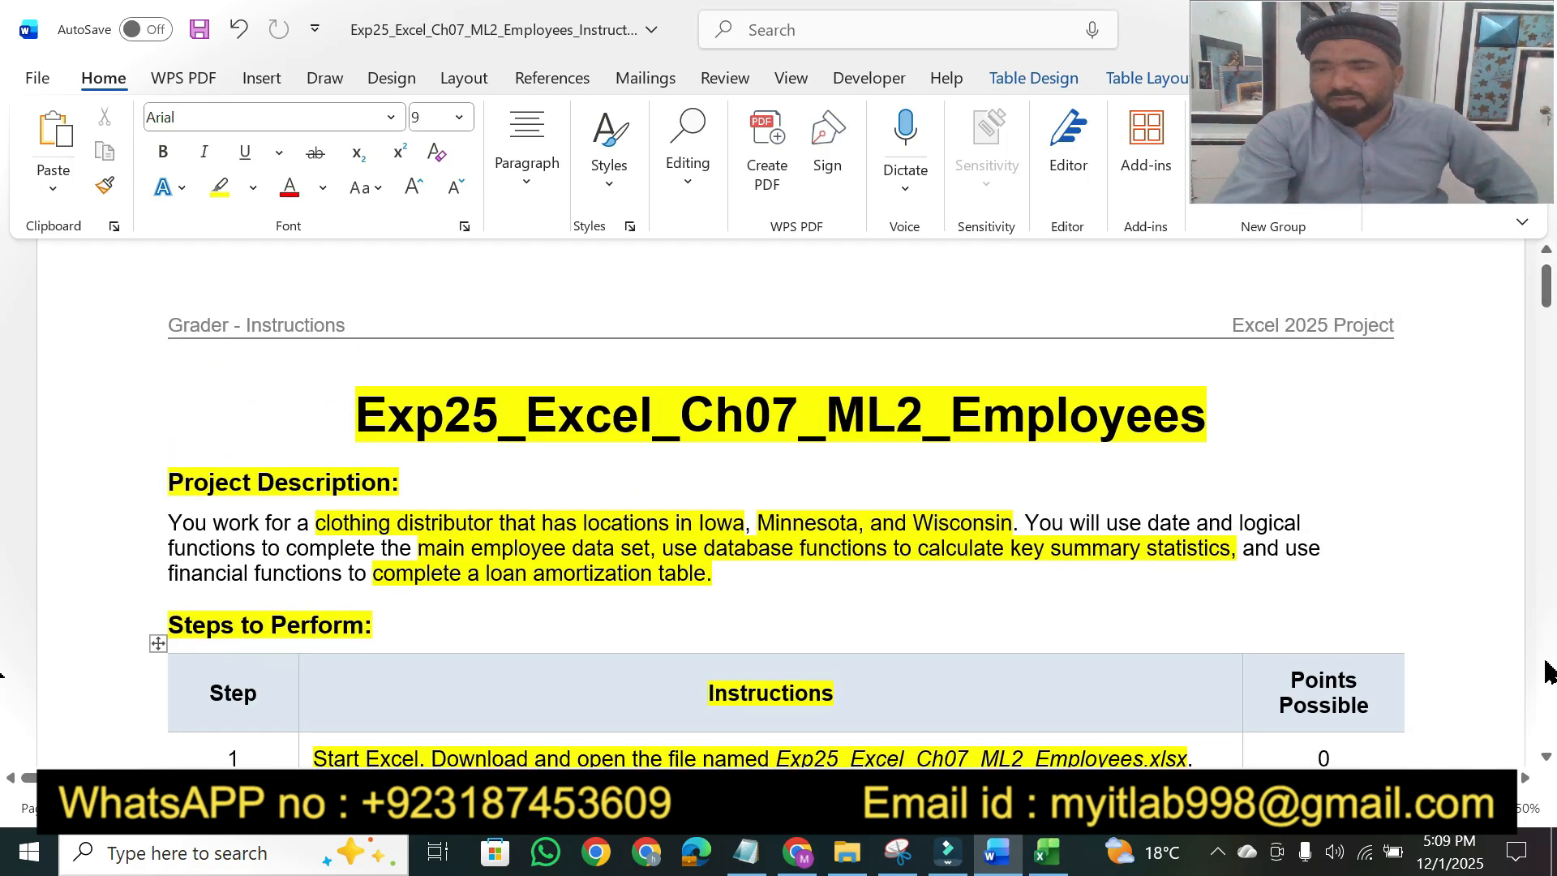
click(1546, 756)
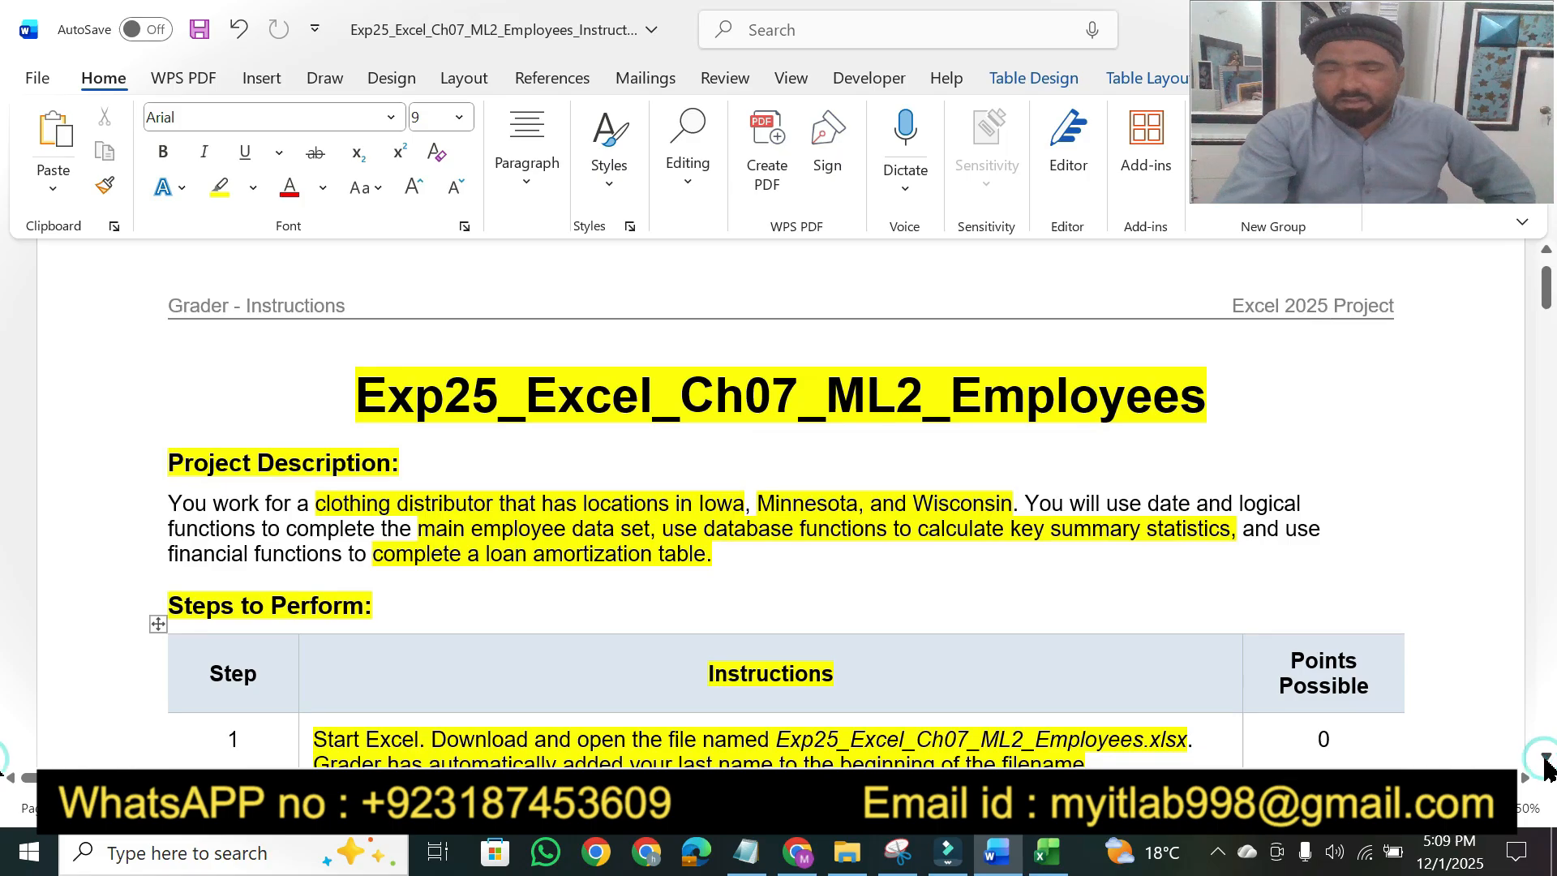